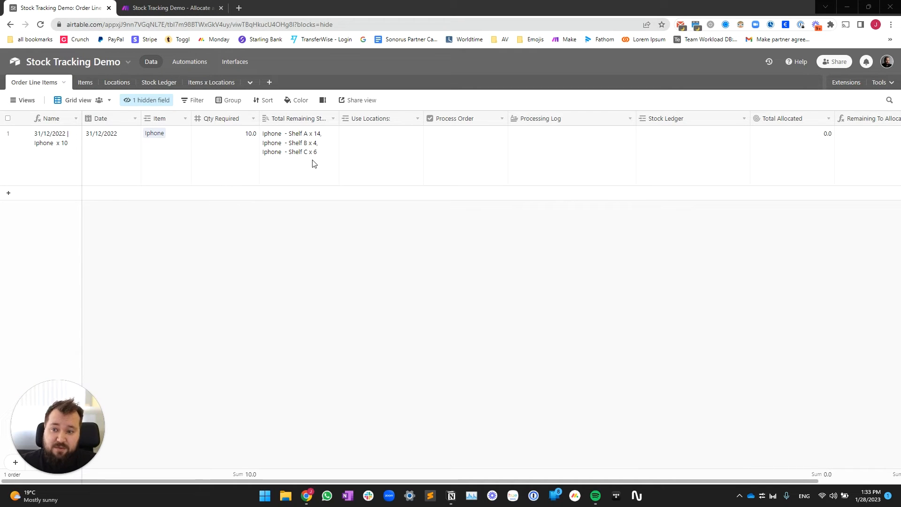
Step: Check the Iphone order's Qty Required 10, then widen the Total Remaining Stock column
drag(56, 157, 863, 174)
click(644, 352)
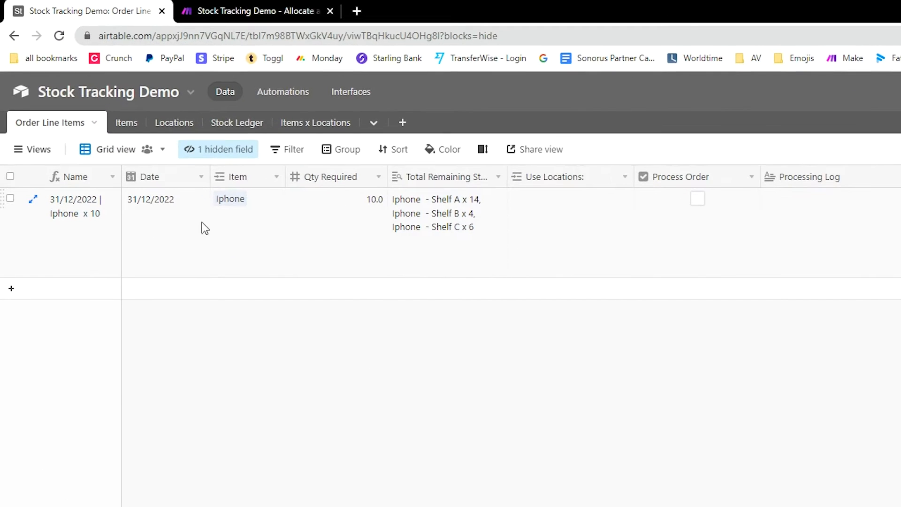
click(227, 228)
click(349, 240)
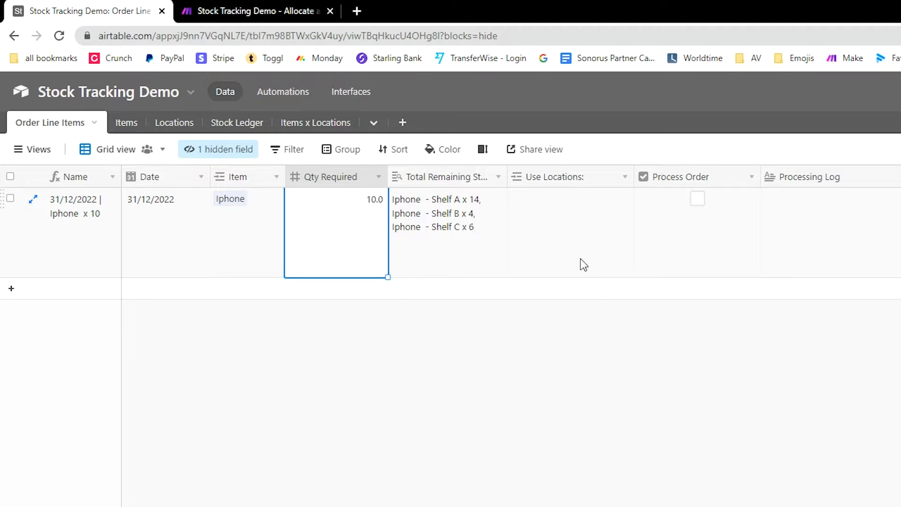
click(493, 201)
mouse_move(508, 169)
mouse_down()
mouse_move(543, 168)
mouse_move(511, 168)
mouse_up()
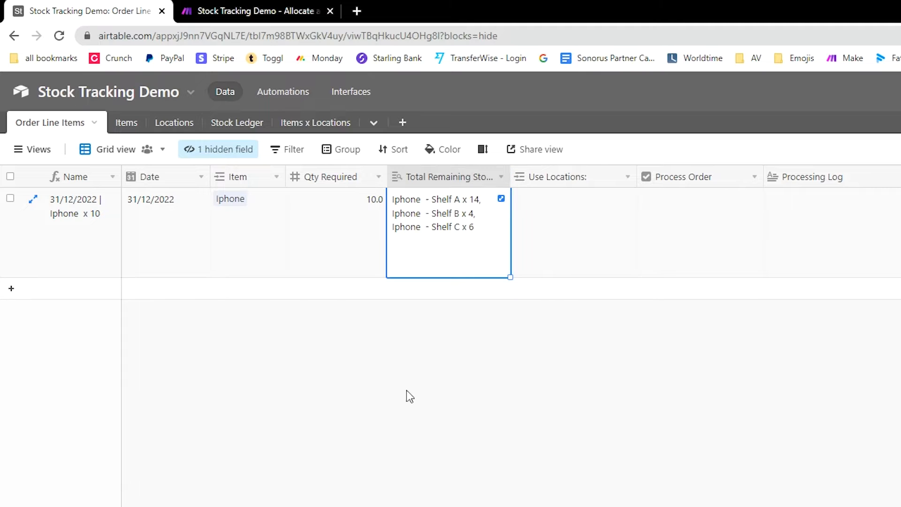
Step: Open the Stock Ledger and check the first two Iphone ADD entries: Shelf A, 8 and 6
click(229, 124)
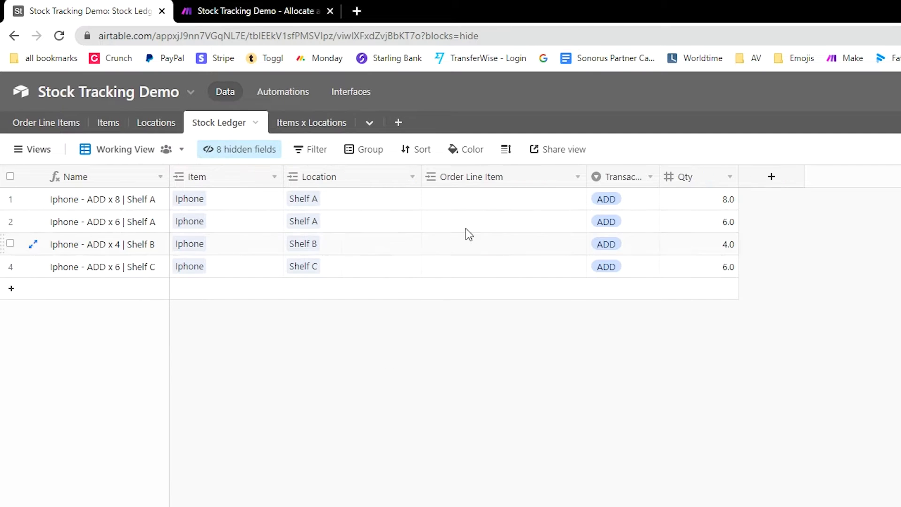
mouse_move(153, 201)
mouse_down()
mouse_move(659, 227)
mouse_move(700, 257)
mouse_move(698, 269)
mouse_up()
click(378, 266)
click(379, 200)
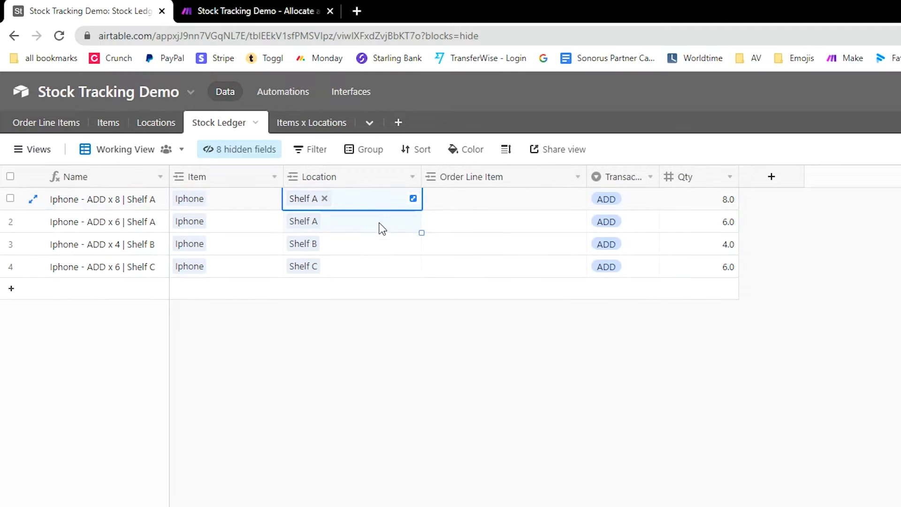
click(382, 243)
click(383, 225)
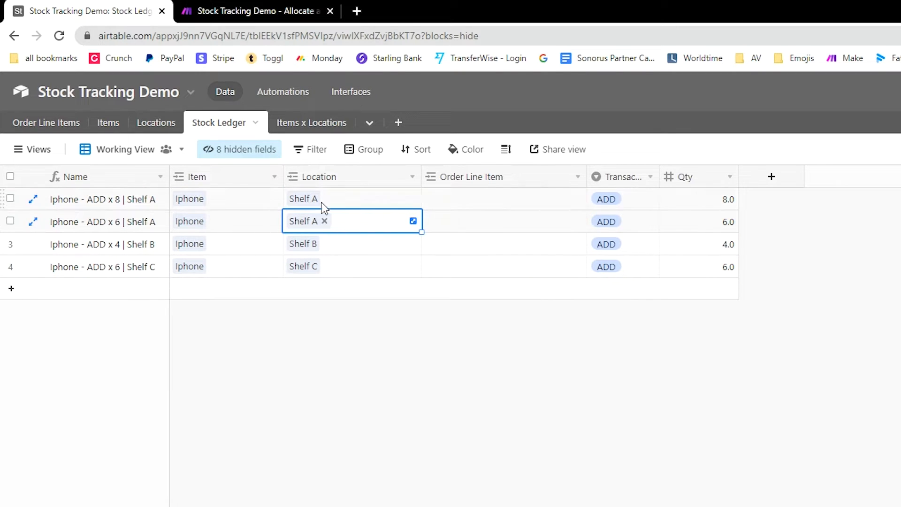
click(723, 203)
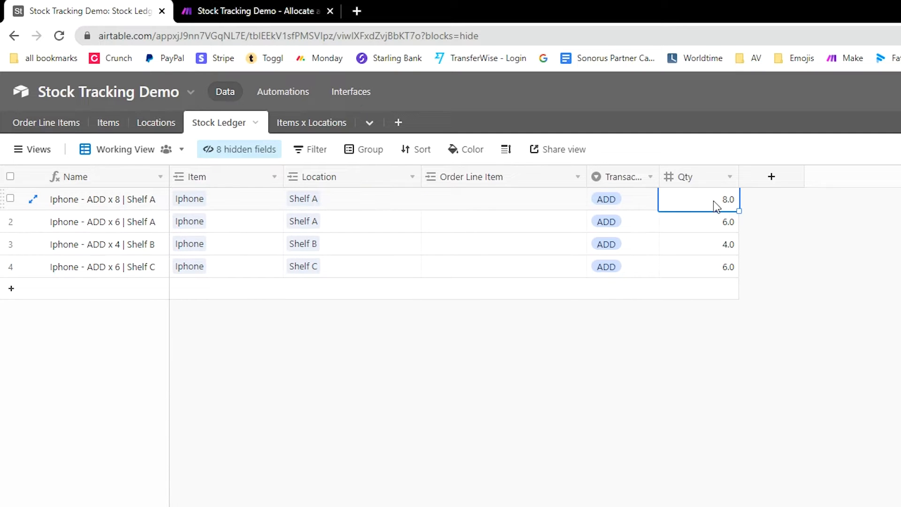
click(721, 221)
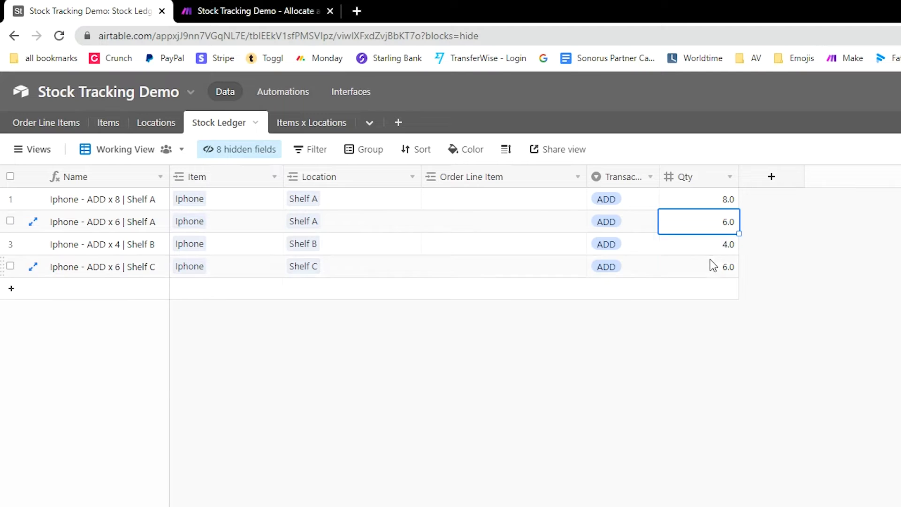
drag(735, 206, 734, 230)
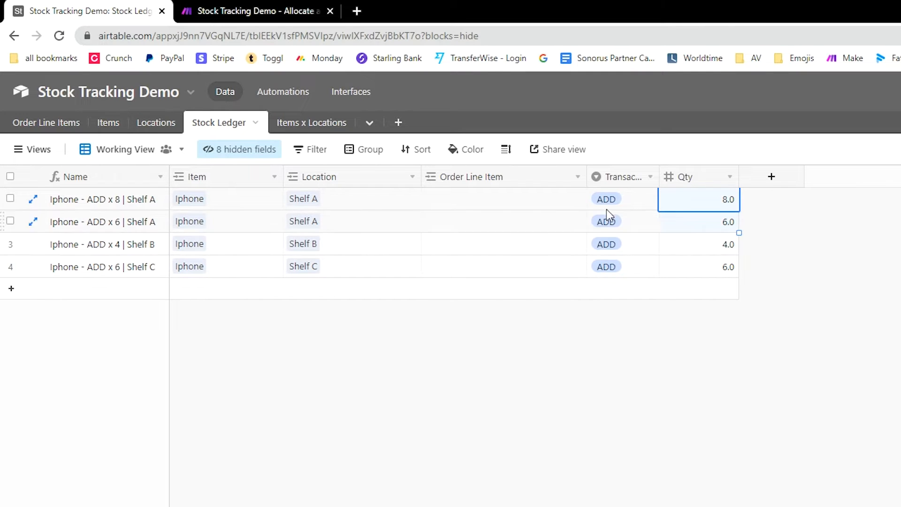
drag(355, 201, 362, 221)
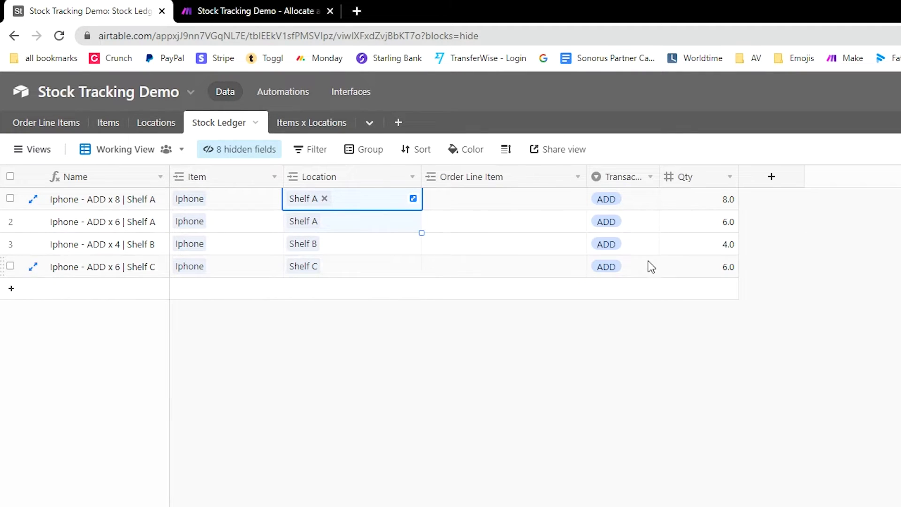
Step: Check the remaining ADD entries: Shelf B with 4 and Shelf C with 6
click(710, 250)
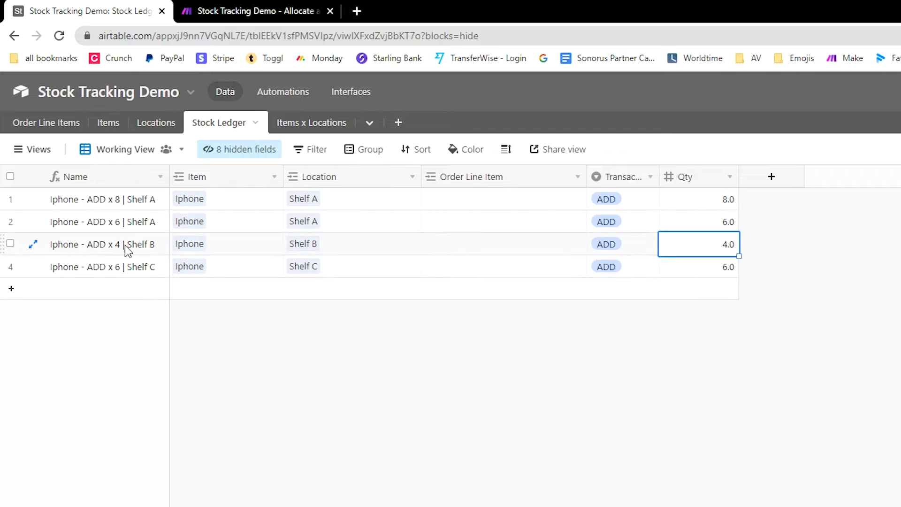
click(253, 247)
click(736, 248)
click(372, 250)
click(736, 254)
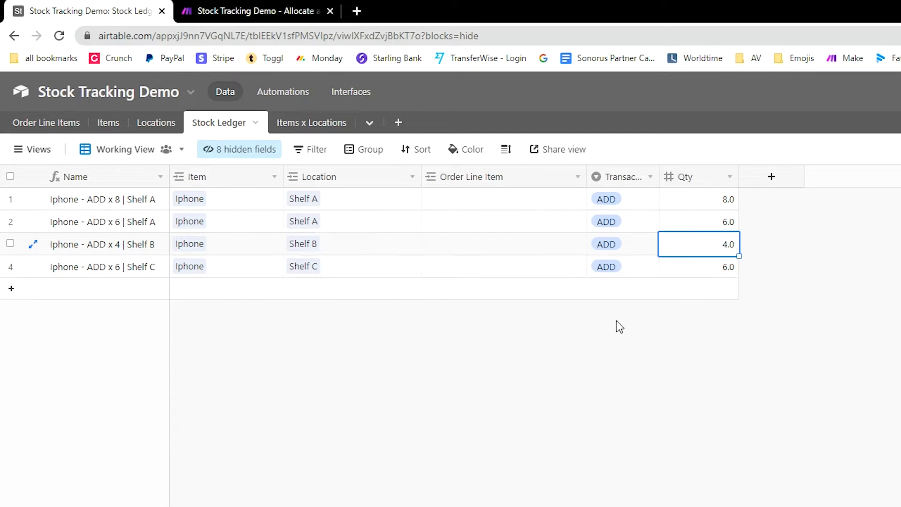
click(362, 274)
click(731, 272)
click(225, 360)
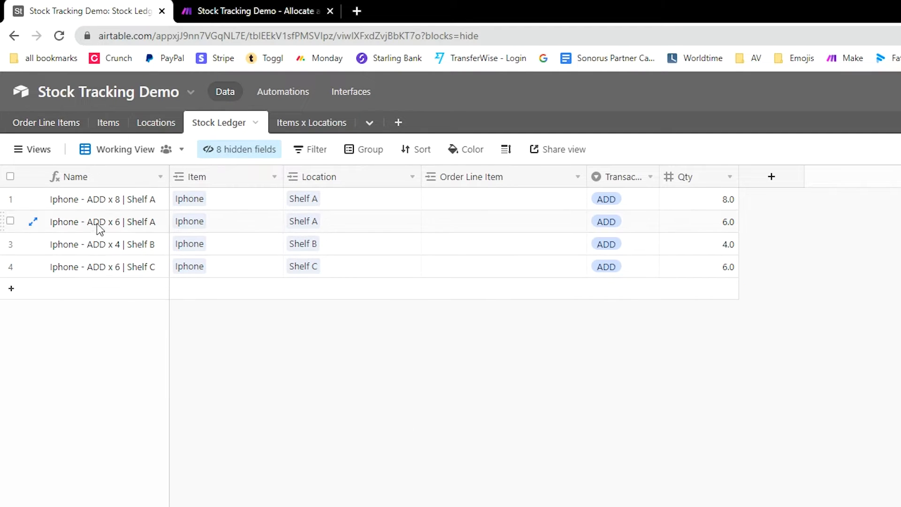
Step: Look over the Items table and the Locations table's Shelf A to Shelf C
click(107, 123)
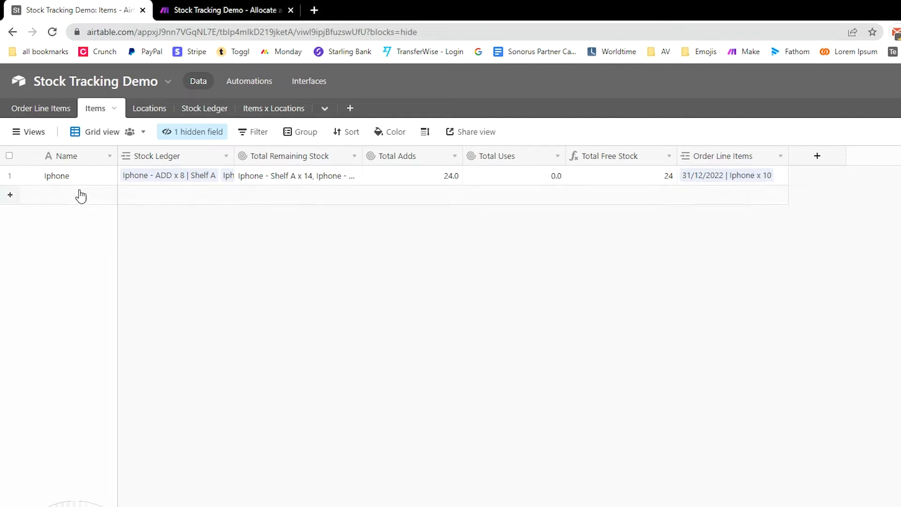
click(148, 111)
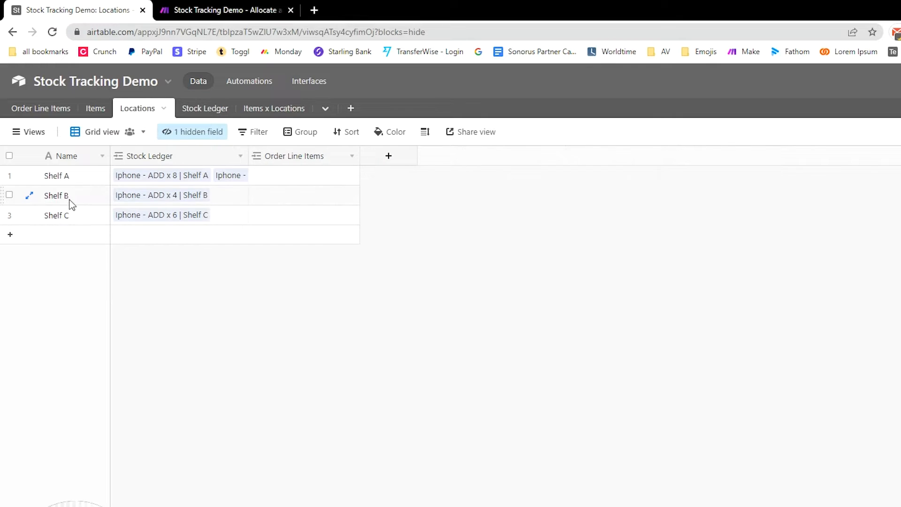
drag(77, 198, 178, 261)
click(357, 343)
Step: Inspect Items x Locations Total Adds and Total Stock Names, then return to Order Line Items
click(284, 114)
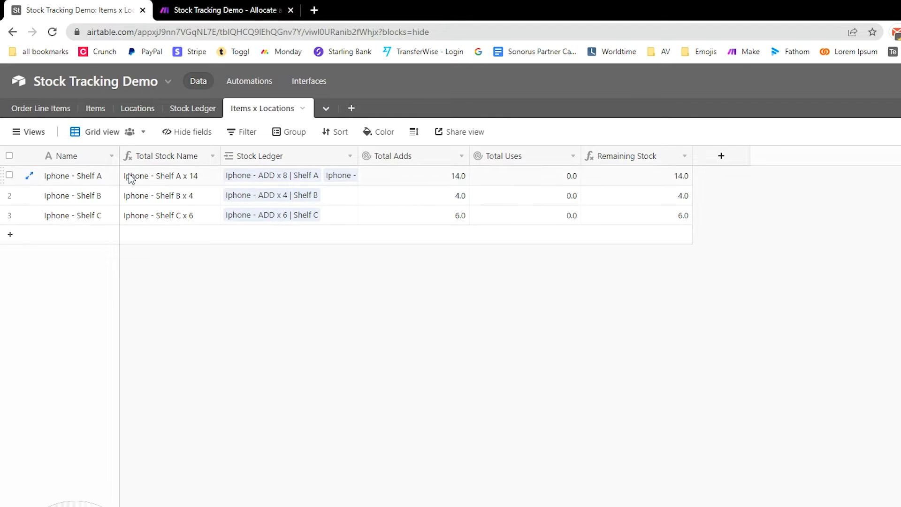
click(436, 176)
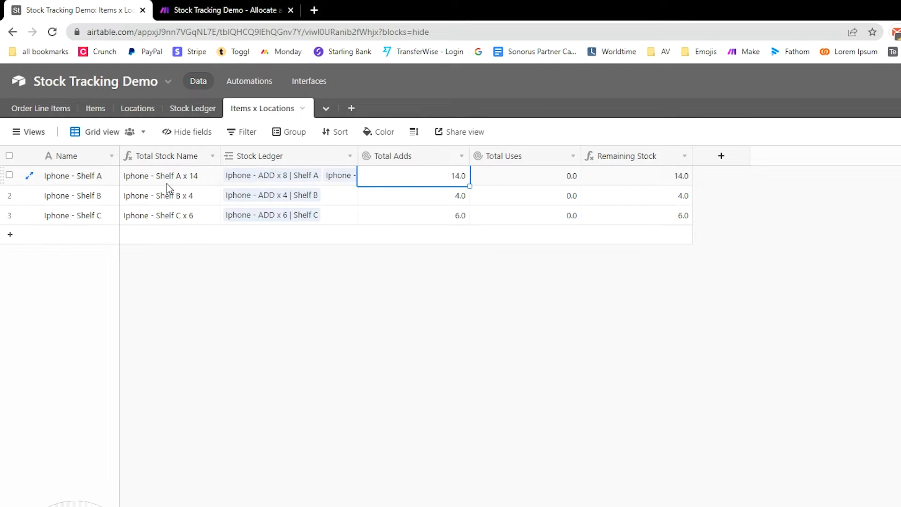
drag(172, 179, 173, 213)
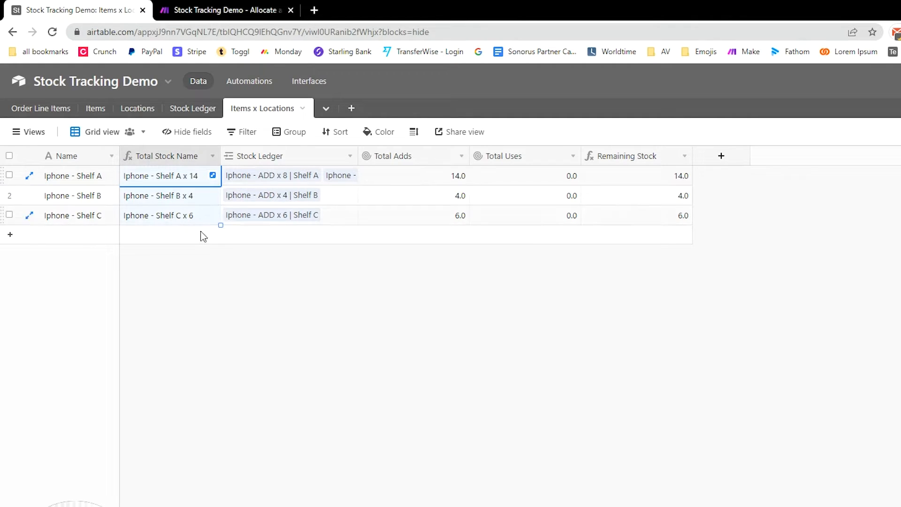
click(437, 409)
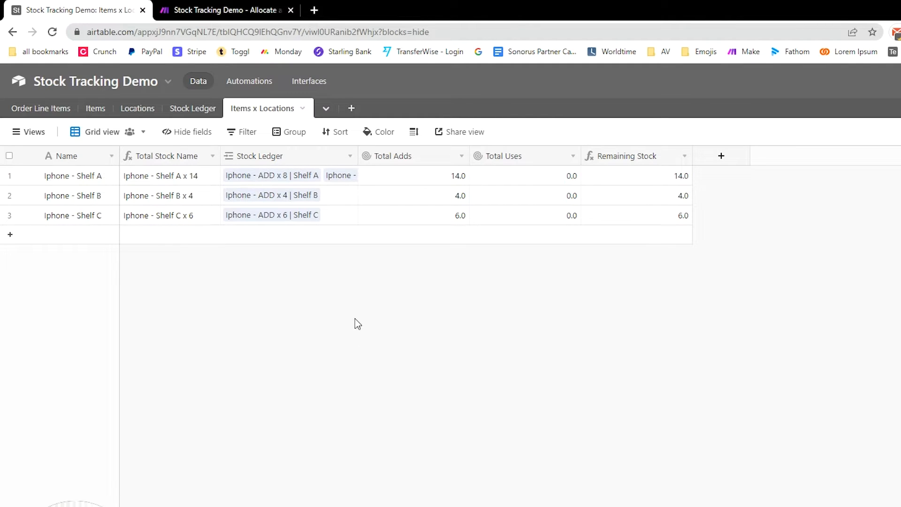
click(41, 118)
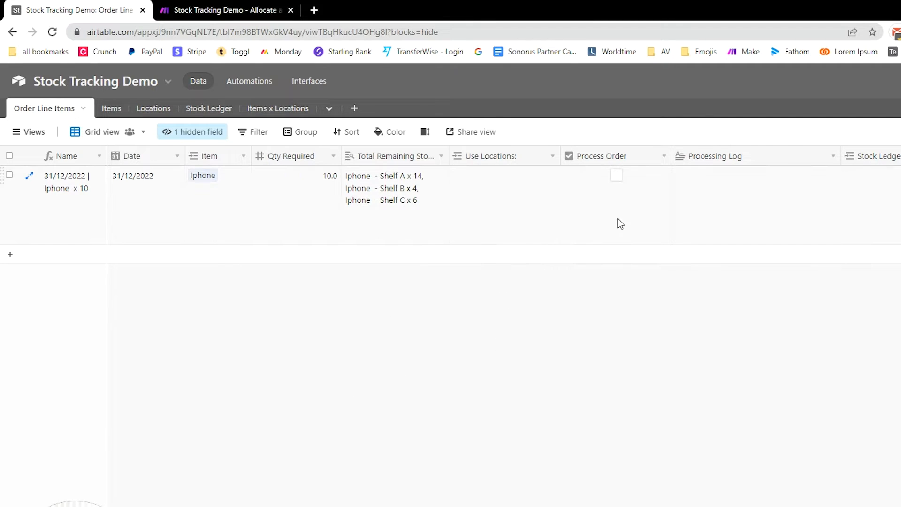
Step: Set the Iphone order's Use Locations to Shelf B and Shelf C and tick Process Order
click(480, 183)
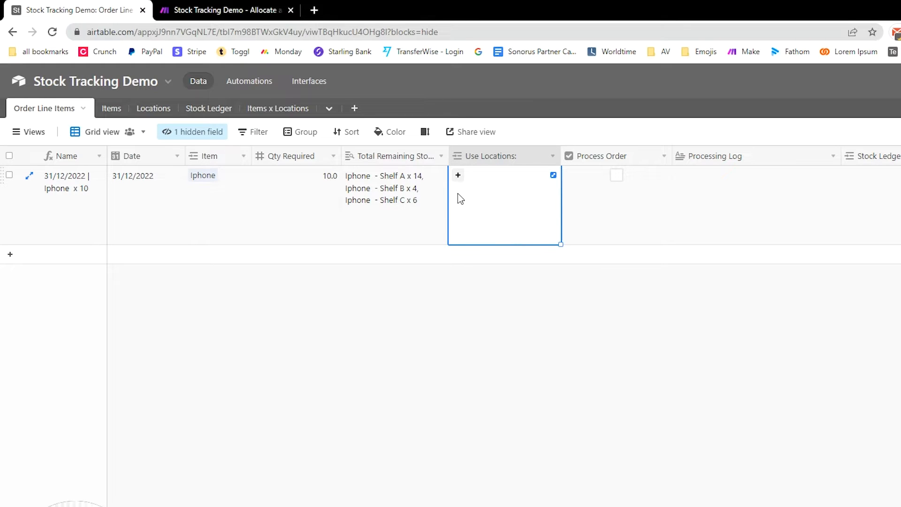
click(326, 187)
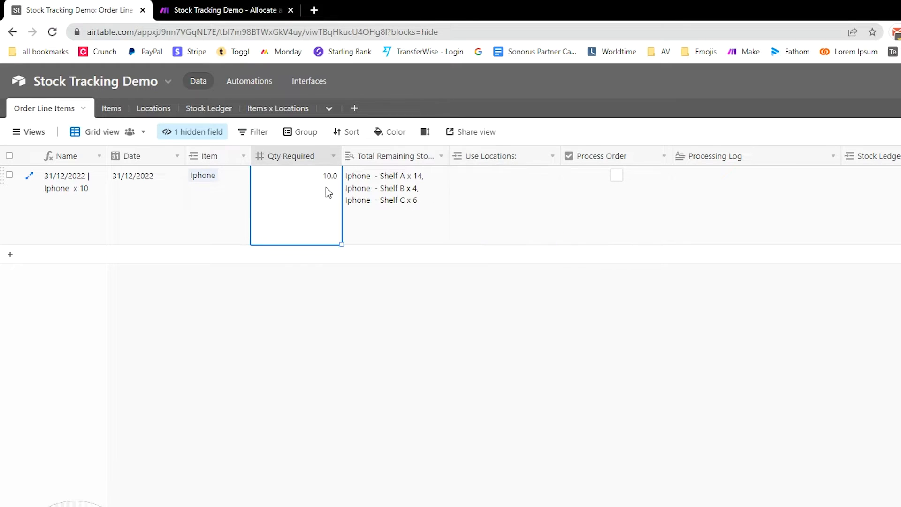
click(482, 190)
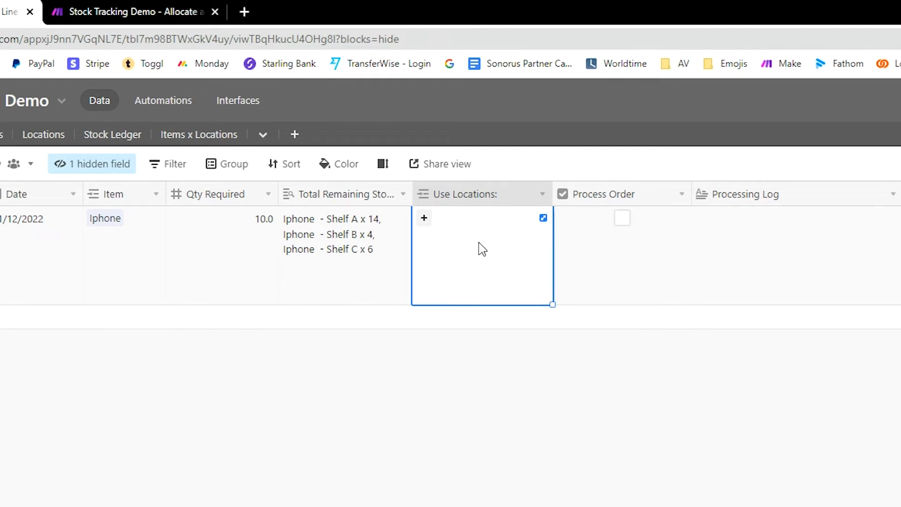
text(b)
key(Return)
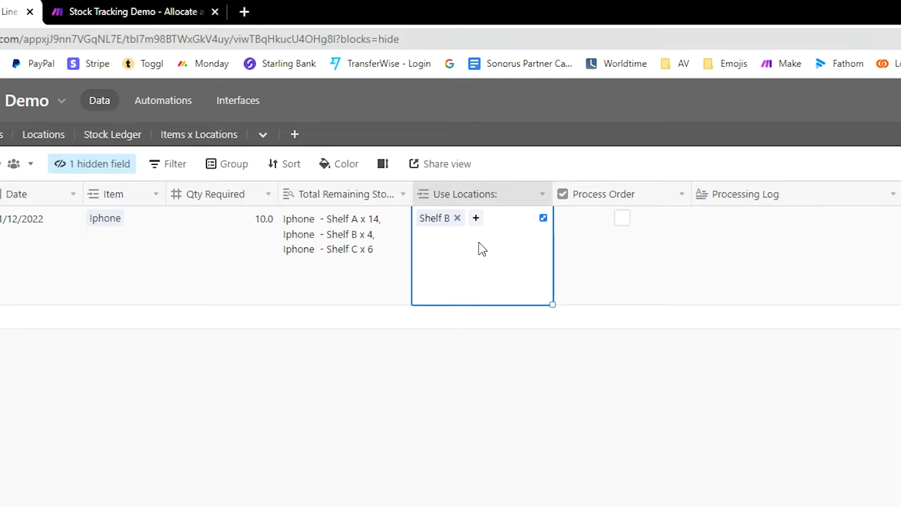
text(c)
key(Return)
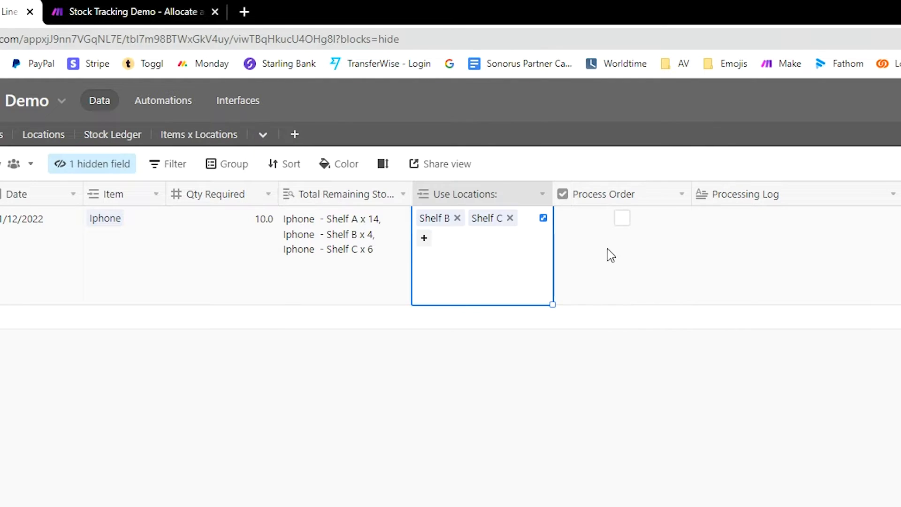
click(622, 218)
key(Escape)
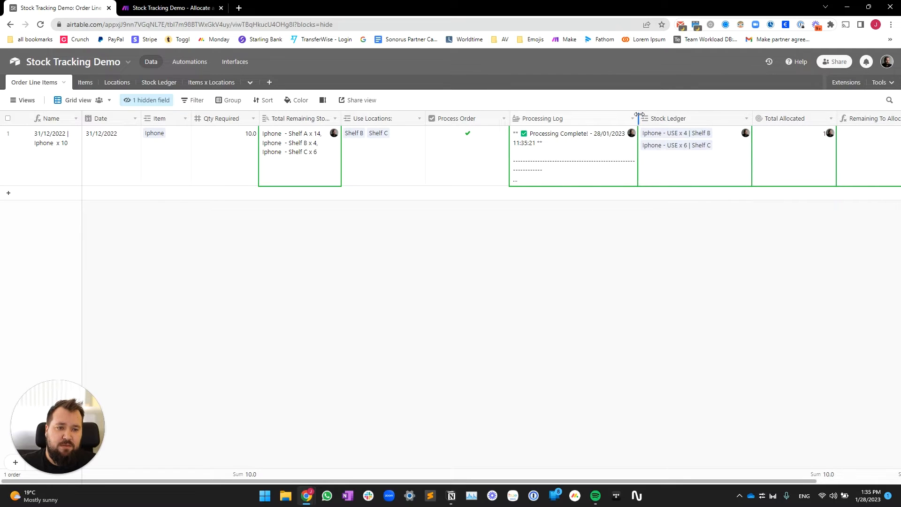
Step: Widen the Processing Log column and check the new Shelf B and Shelf C USE entries in Stock Ledger
drag(638, 115, 686, 124)
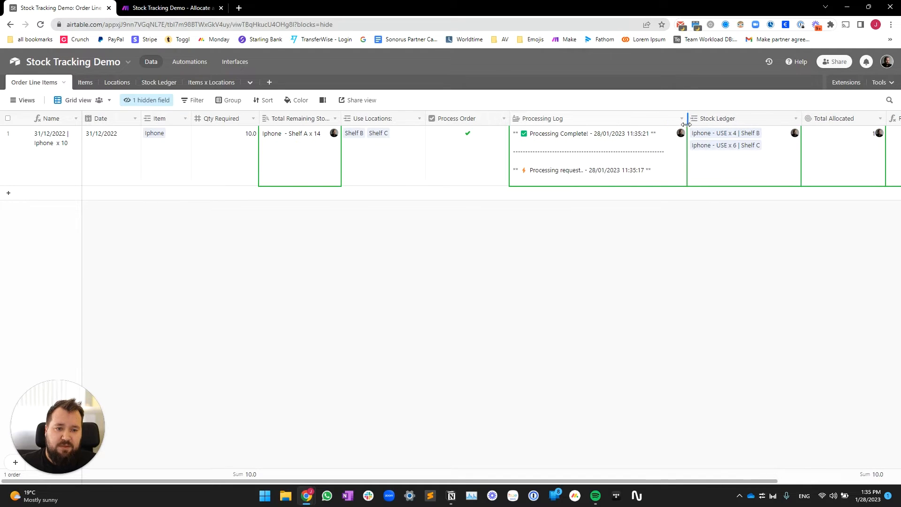
scroll(689, 236, right, 2)
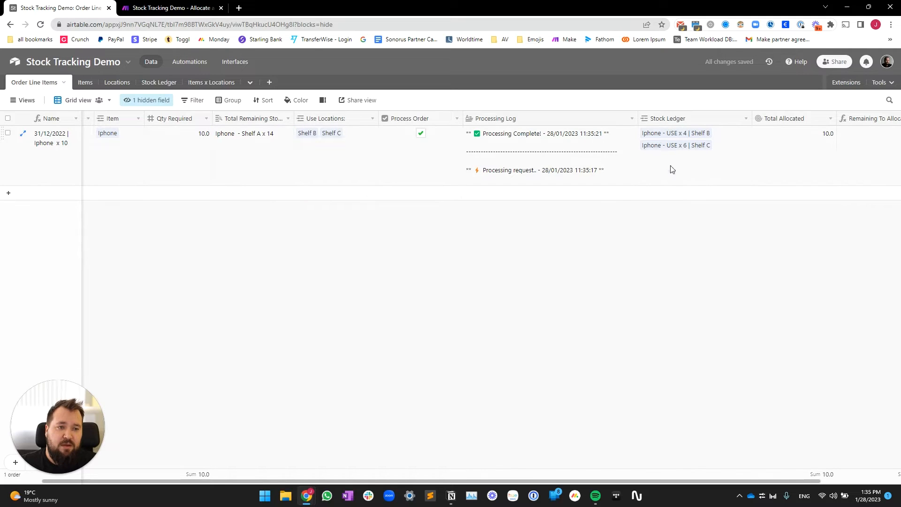
click(159, 82)
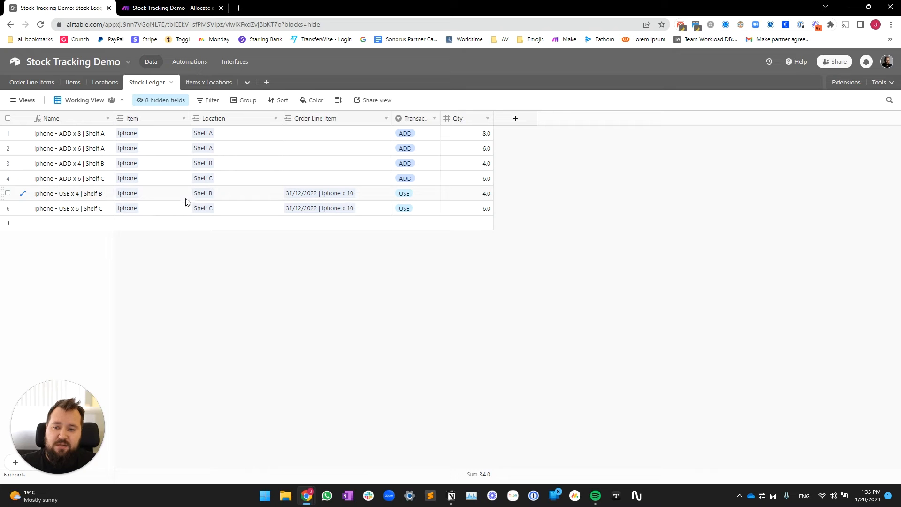
click(462, 196)
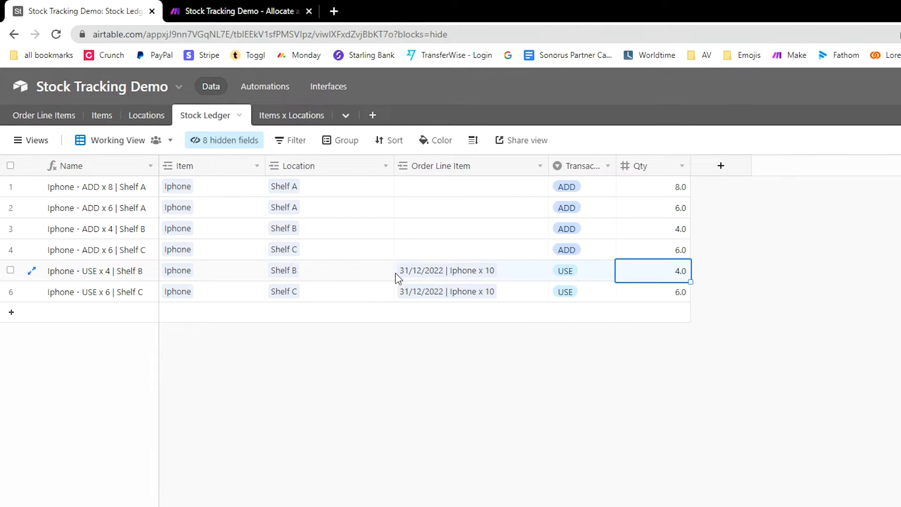
click(652, 368)
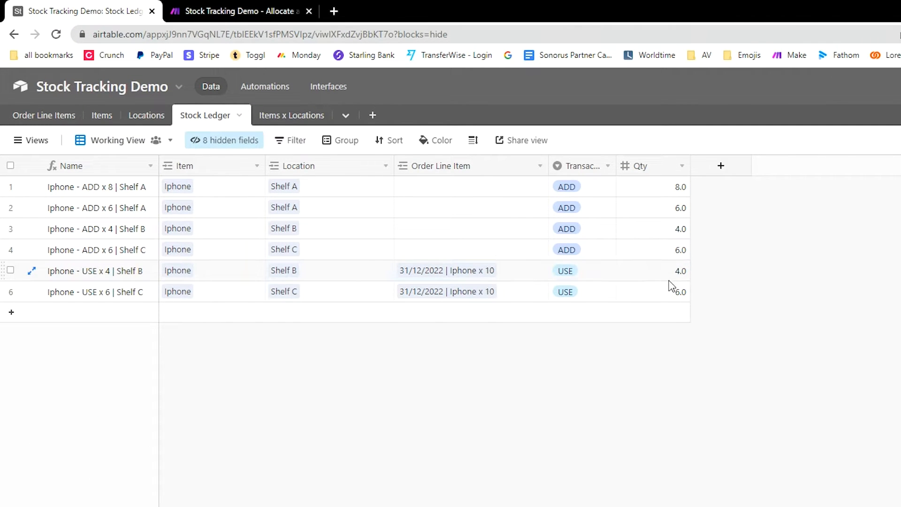
click(672, 284)
key(Up)
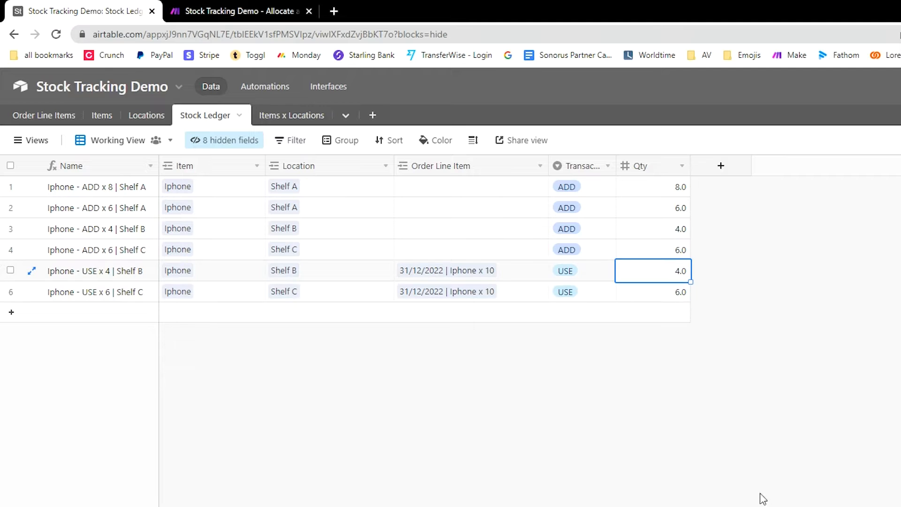
click(322, 277)
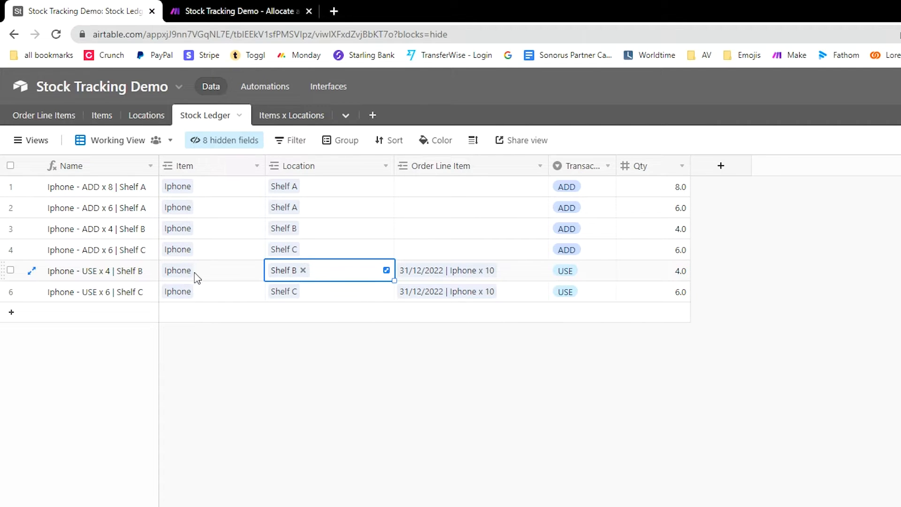
click(217, 297)
click(414, 390)
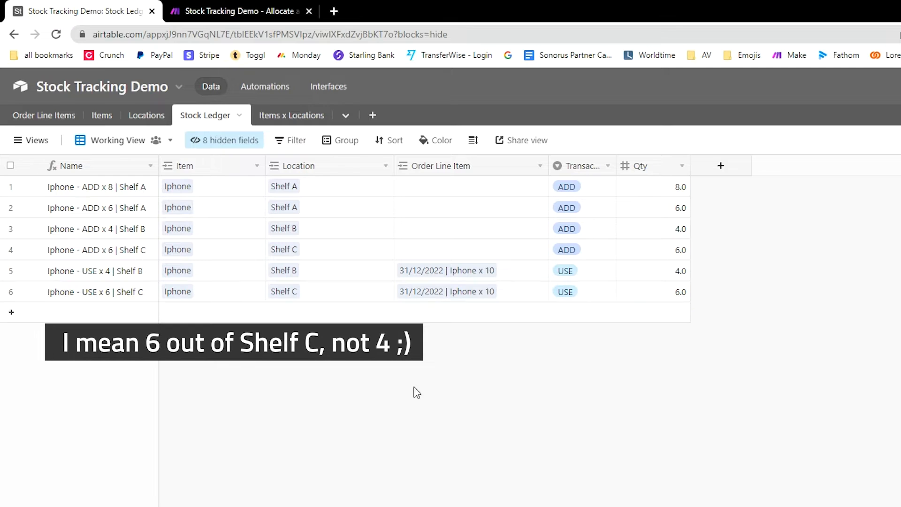
Step: Check the Items totals, then confirm the order's remaining stock shows only Shelf A x 14
click(103, 115)
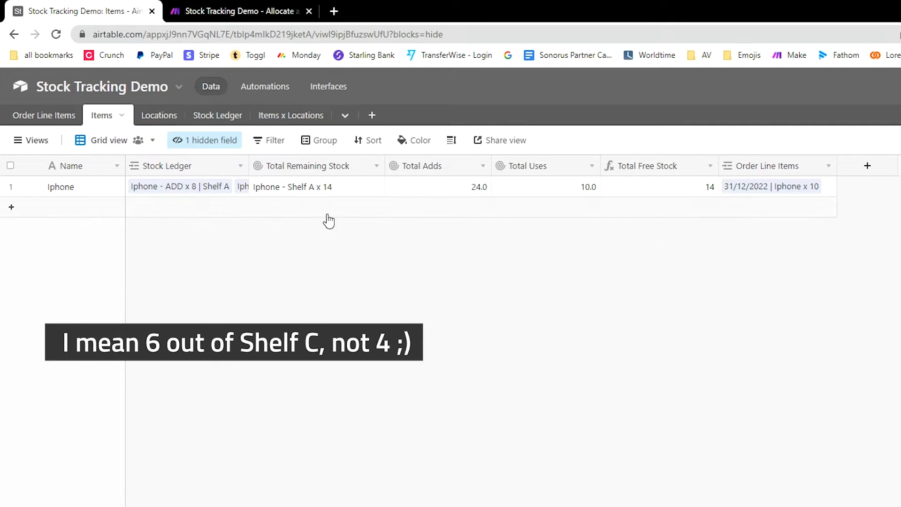
click(47, 118)
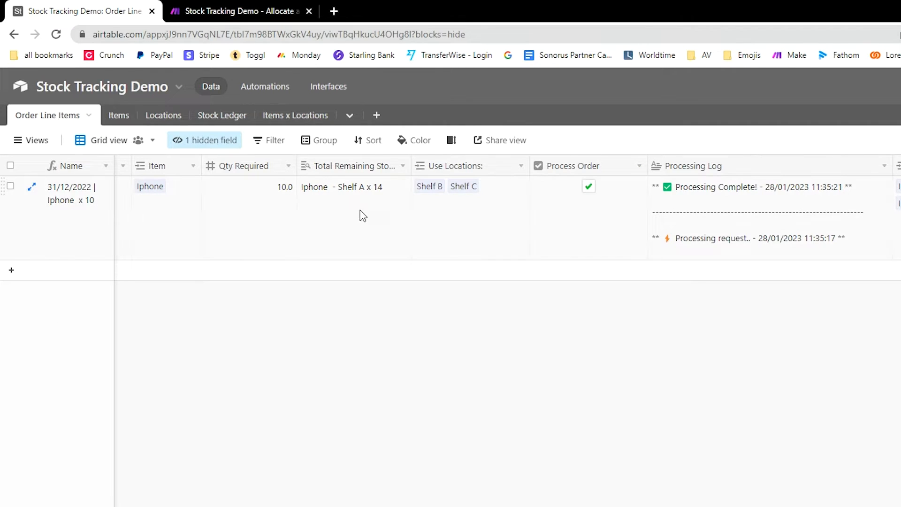
click(353, 214)
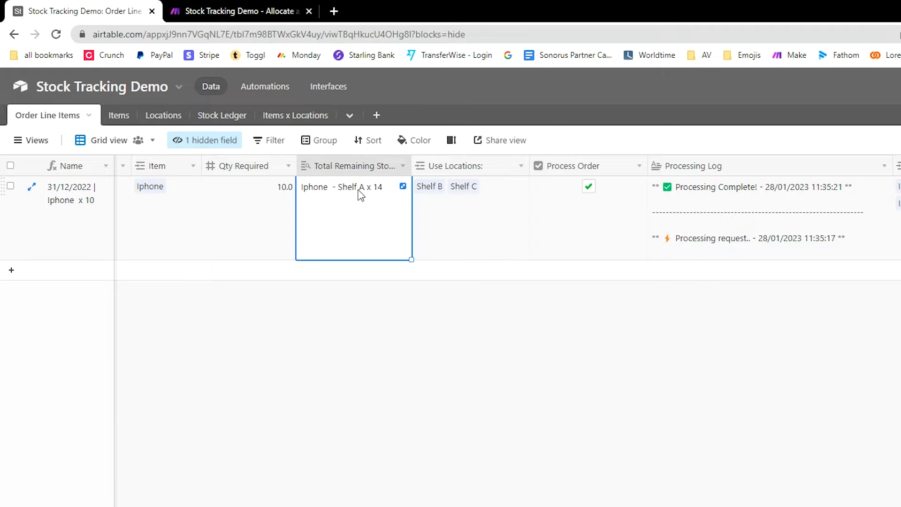
click(397, 365)
scroll(161, 241, left, 2)
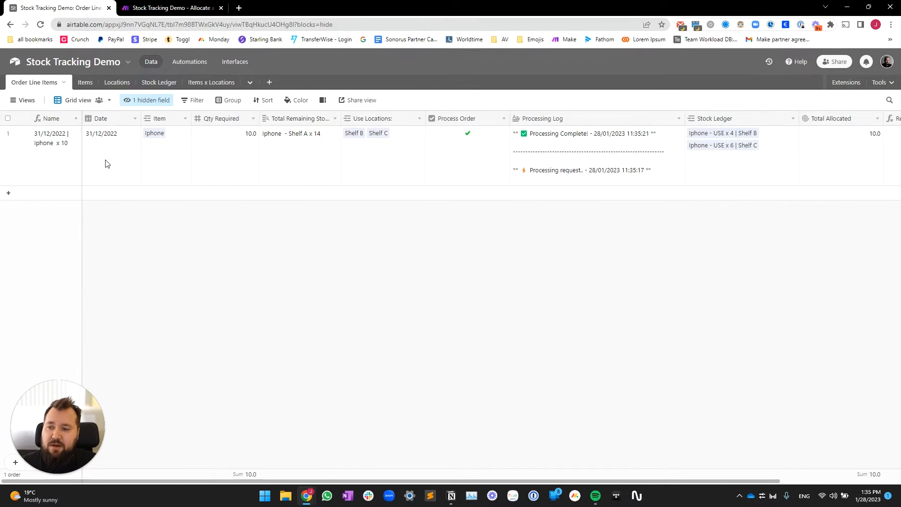
click(107, 163)
Step: Create the order '31/01/2023 | Iphone x 8': date 31/1/2023, item Iphone, Qty Required 8
click(108, 193)
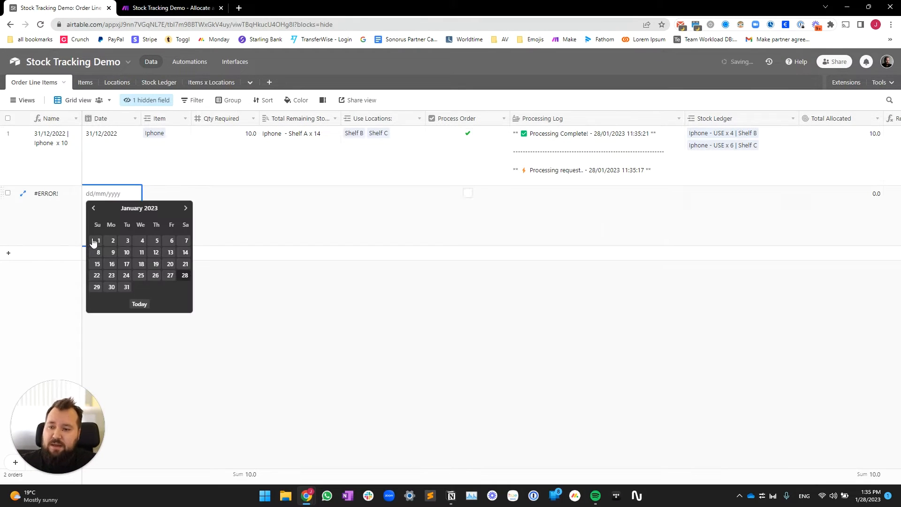
click(127, 287)
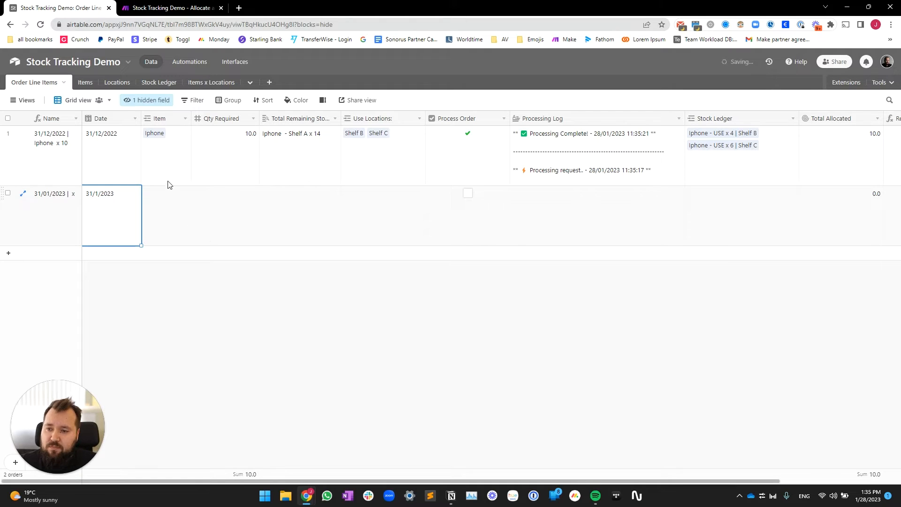
click(167, 182)
click(167, 209)
text(Iphone)
click(223, 217)
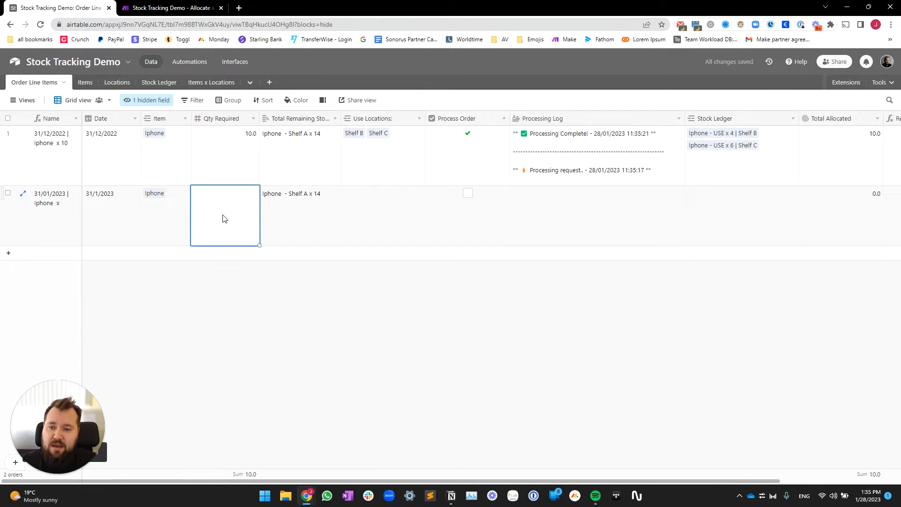
text(8)
key(Tab)
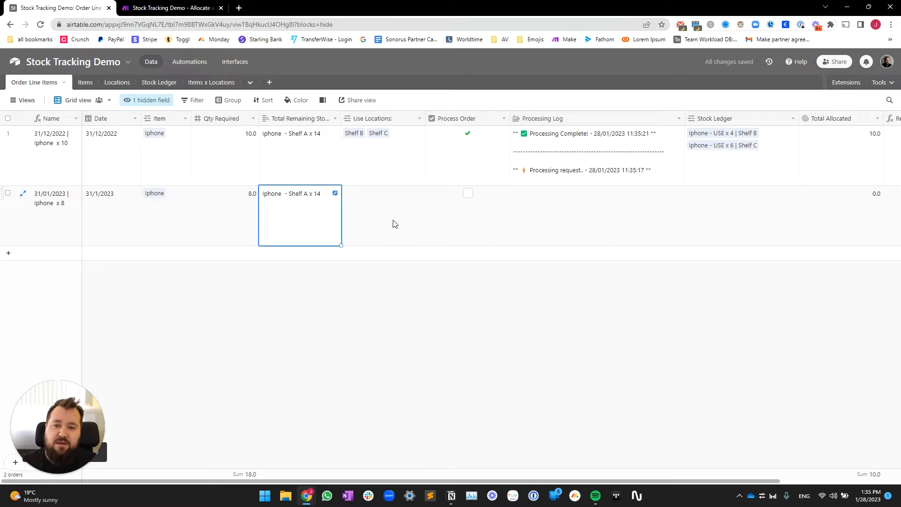
Step: Link Shelf A to the new order and tick Process Order, producing a USE x 8 entry
click(384, 209)
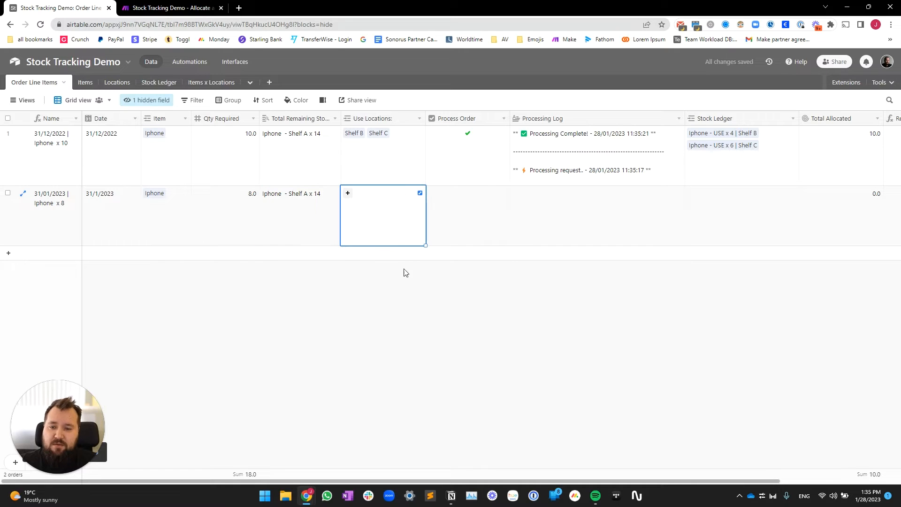
click(347, 194)
click(302, 108)
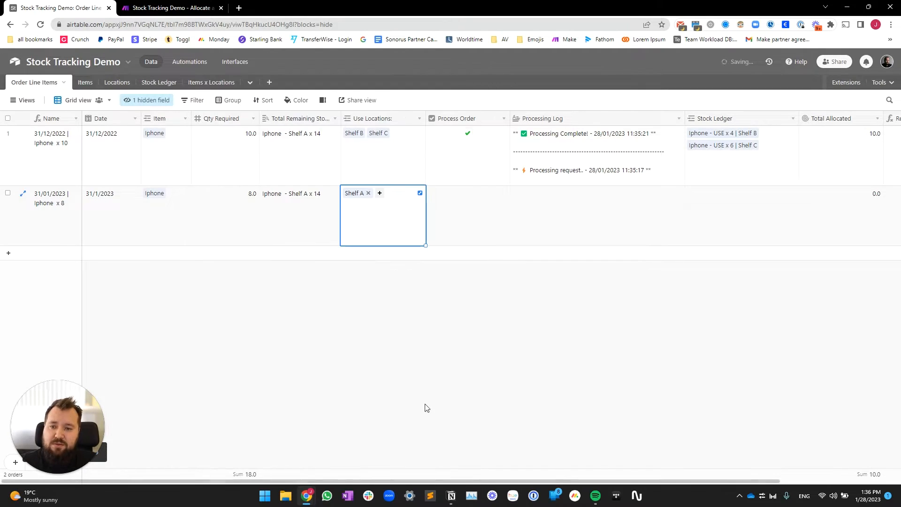
click(427, 407)
click(468, 193)
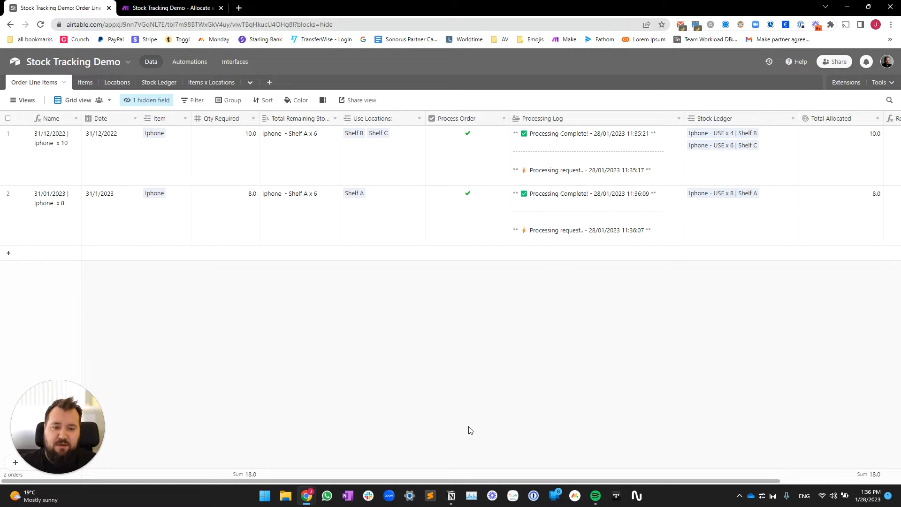
scroll(469, 429, right, 3)
scroll(470, 429, left, 3)
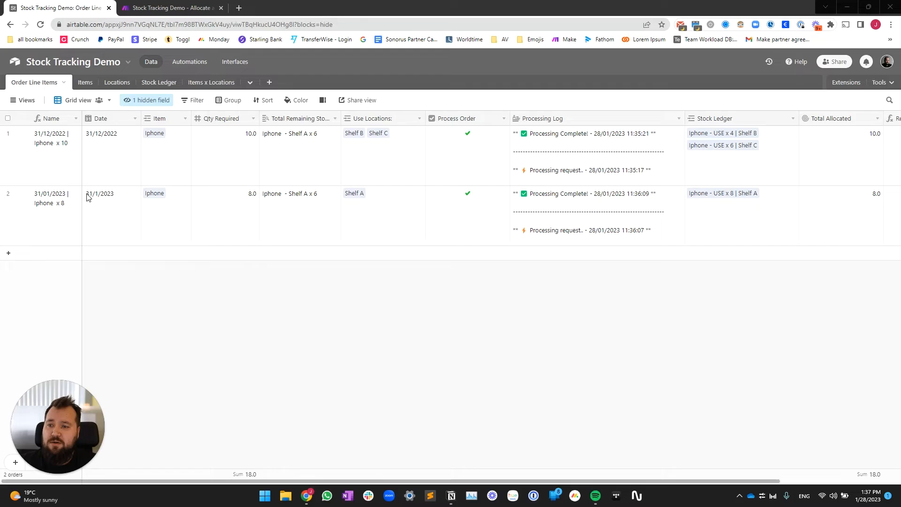
Step: Select both orders' names and look over the list of hidden fields
drag(48, 149, 55, 225)
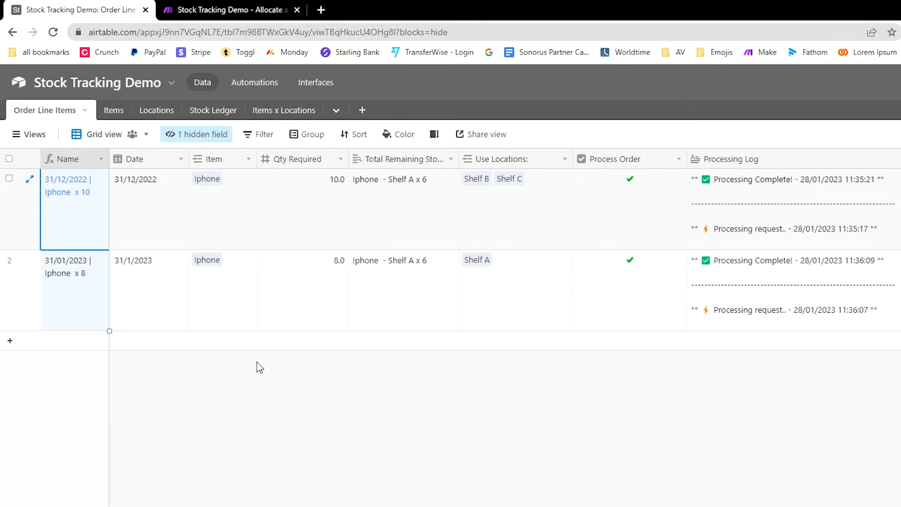
click(198, 135)
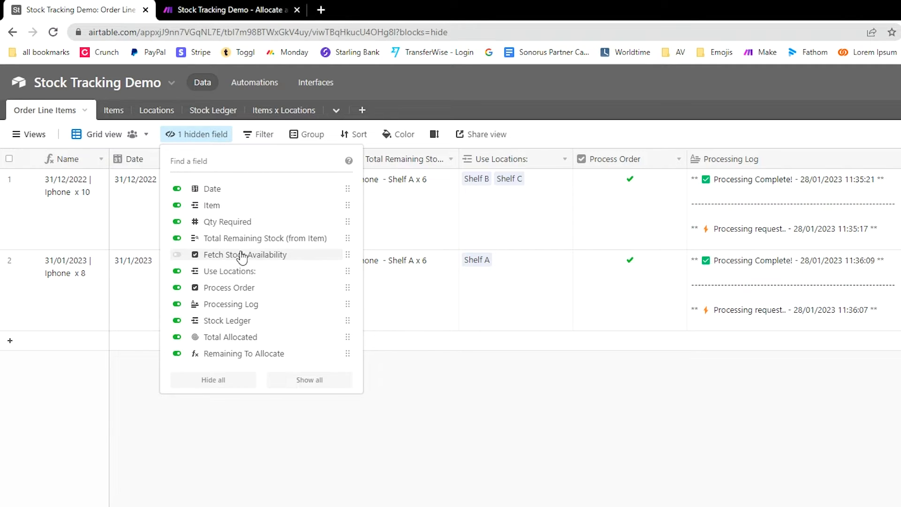
click(570, 438)
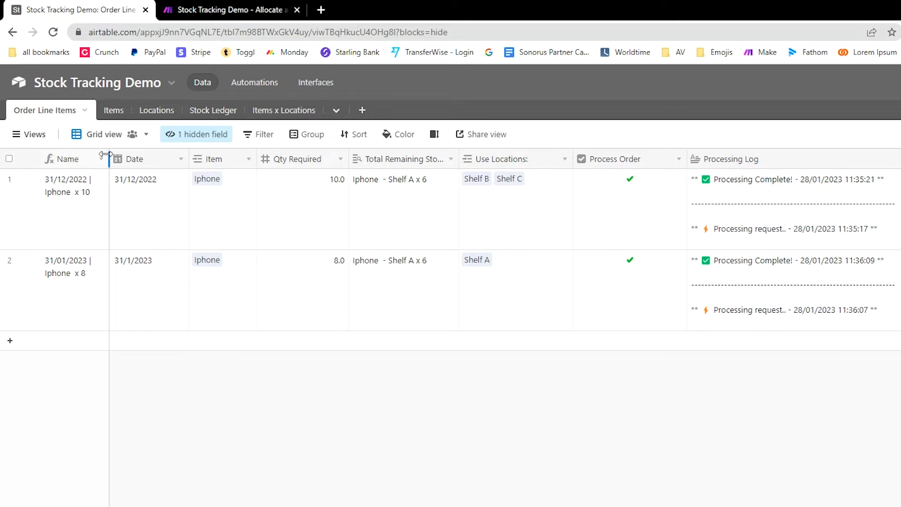
Step: Widen the Name column and review its formula without changing it
drag(108, 155, 159, 153)
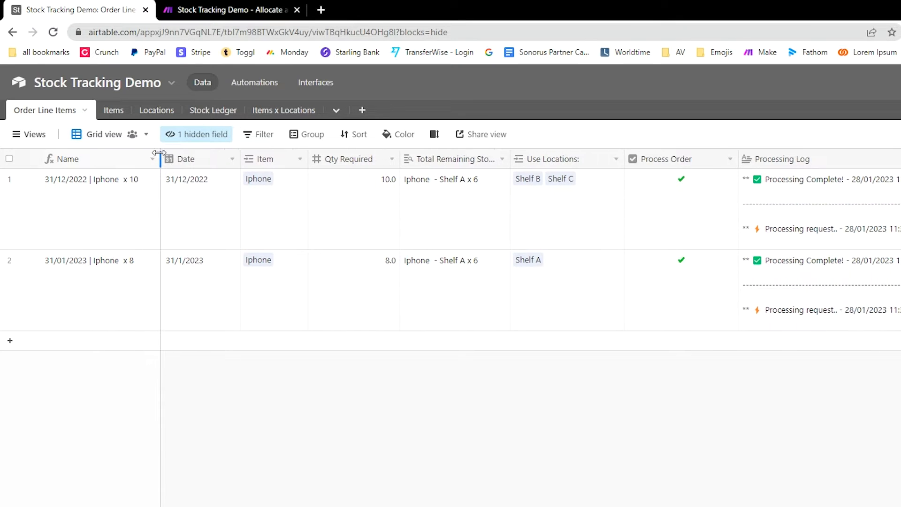
double_click(105, 158)
drag(68, 344, 260, 362)
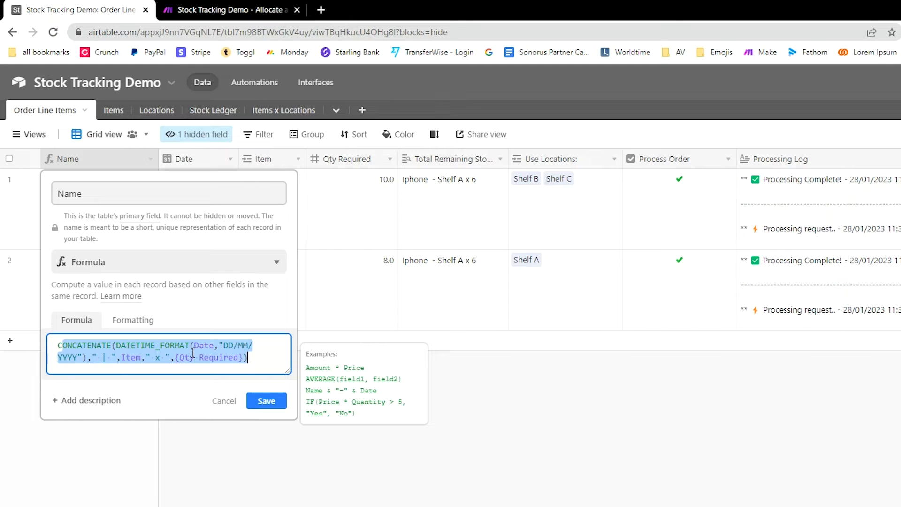
click(277, 494)
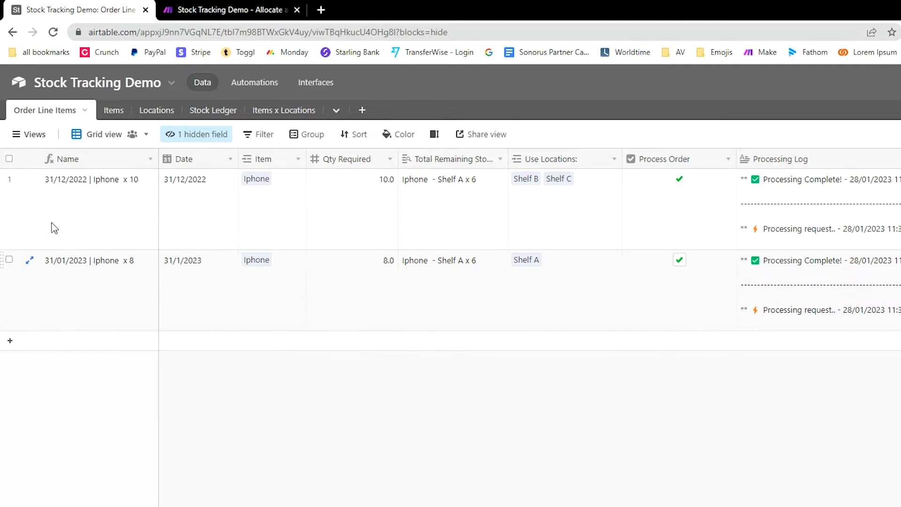
click(72, 191)
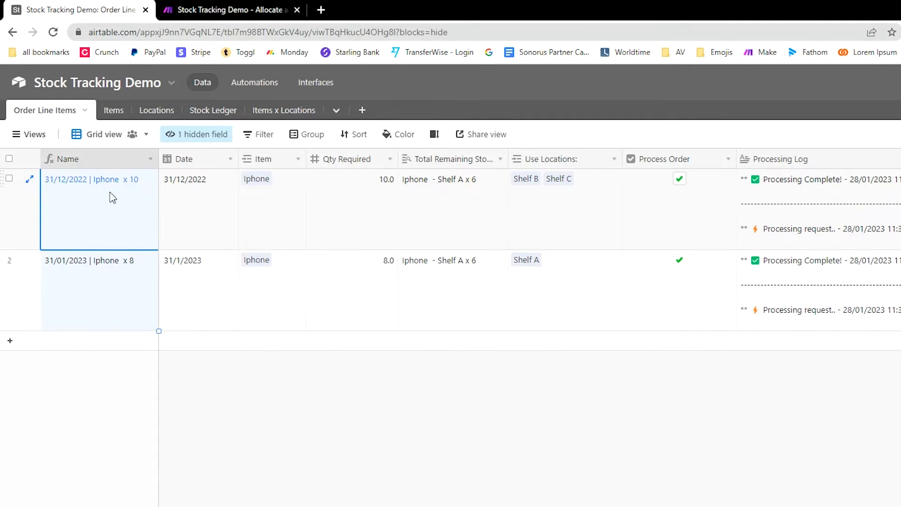
click(251, 453)
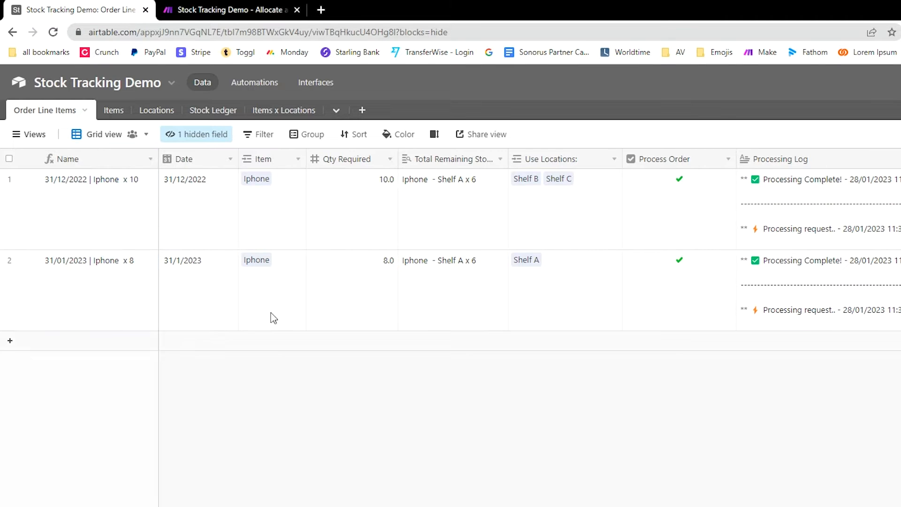
click(182, 216)
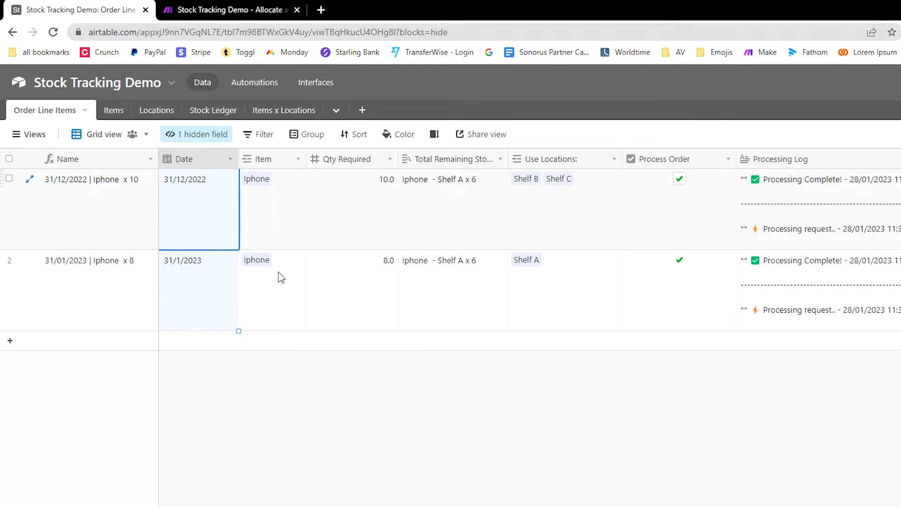
key(Right)
key(Right)
double_click(278, 165)
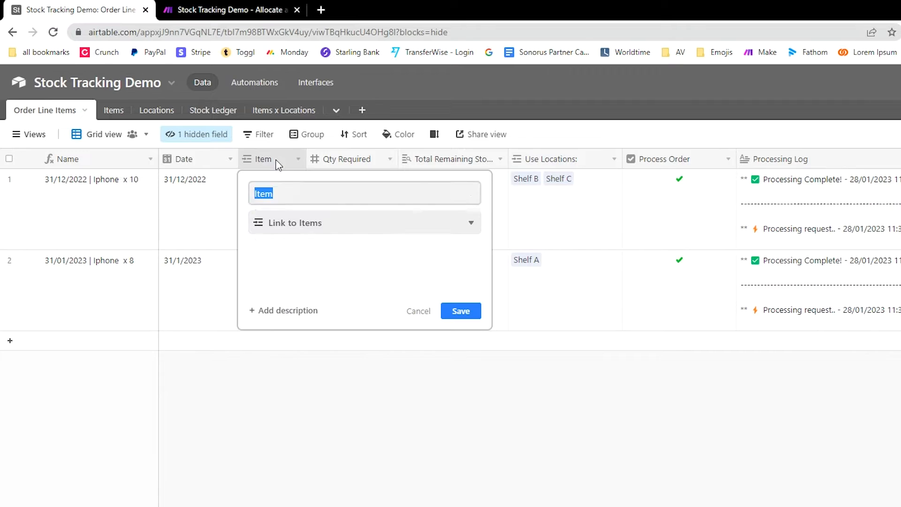
click(397, 493)
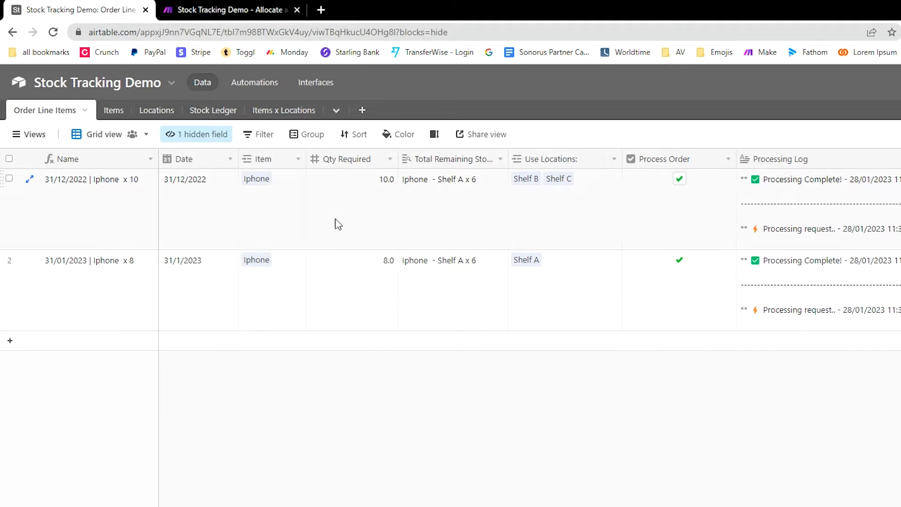
drag(338, 224, 345, 269)
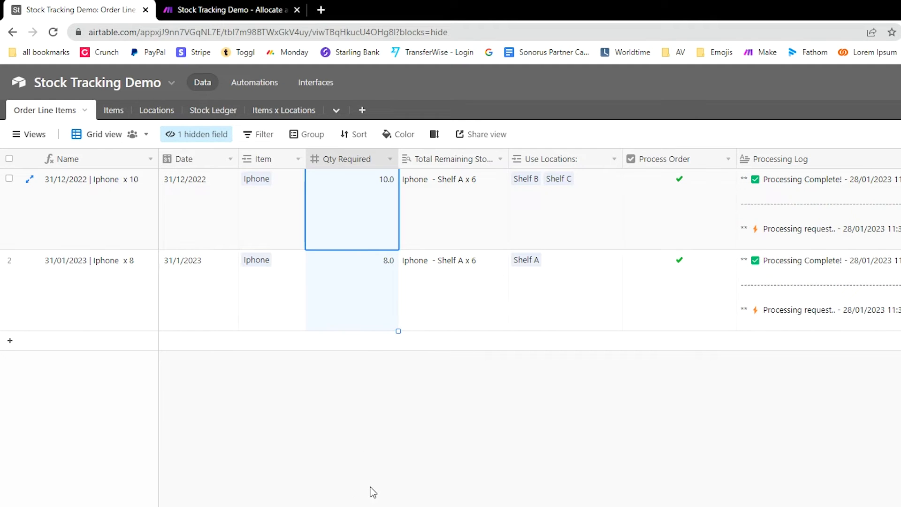
click(382, 279)
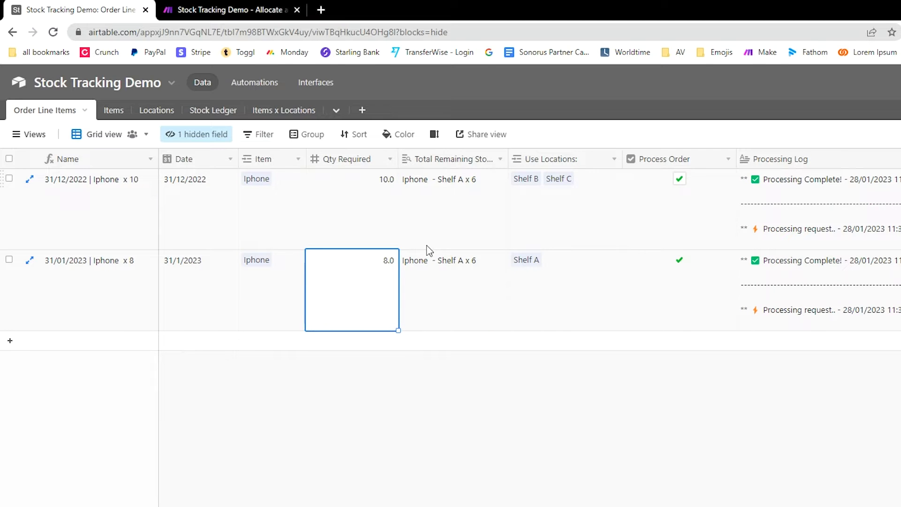
drag(509, 158, 553, 157)
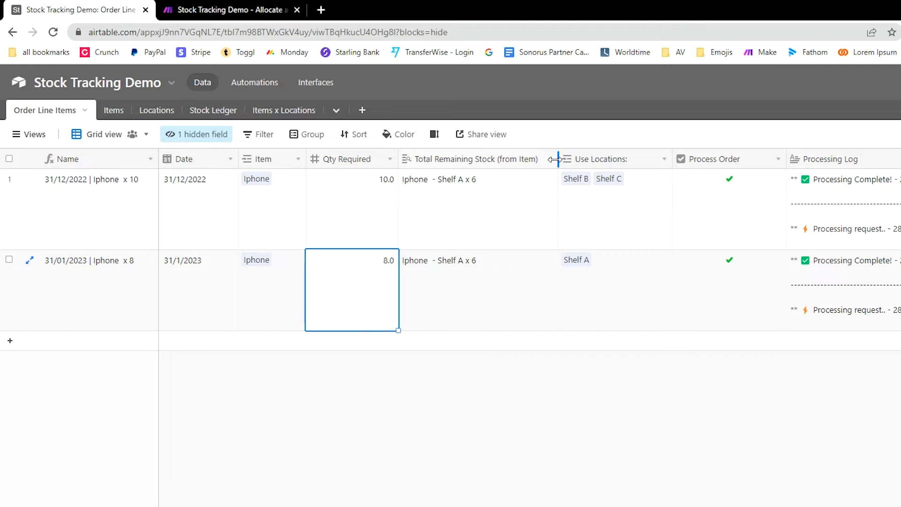
drag(557, 159, 511, 159)
drag(475, 226, 468, 278)
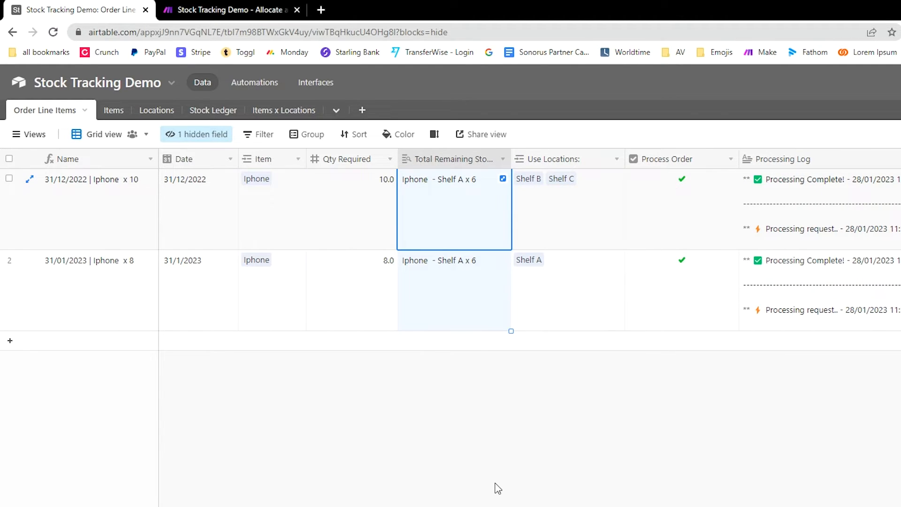
click(486, 465)
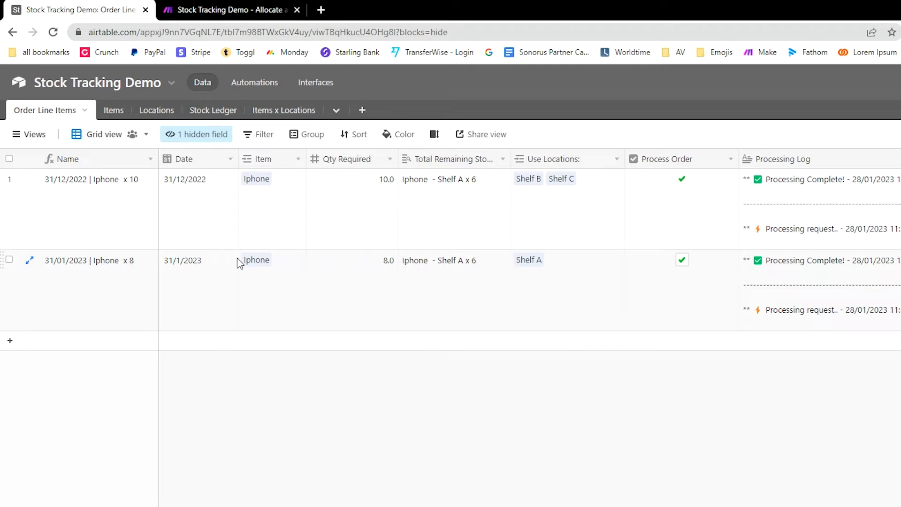
click(270, 290)
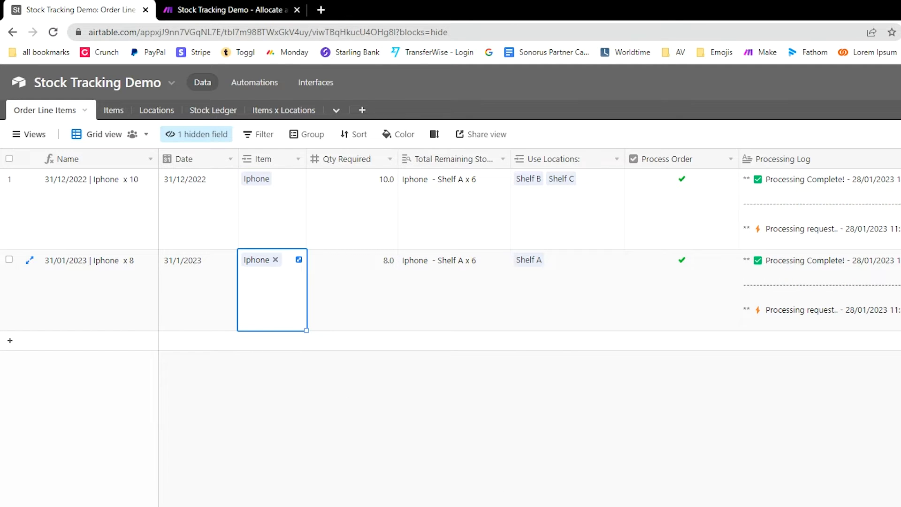
click(599, 211)
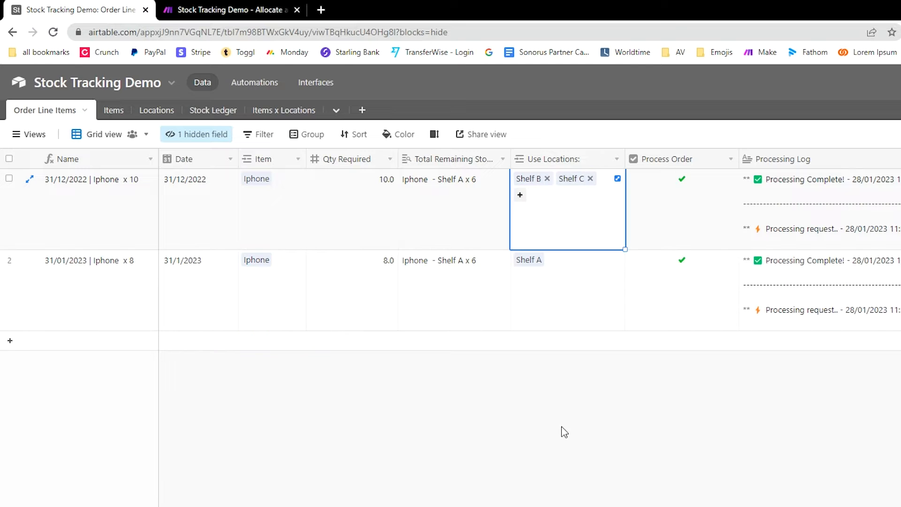
click(560, 443)
click(592, 161)
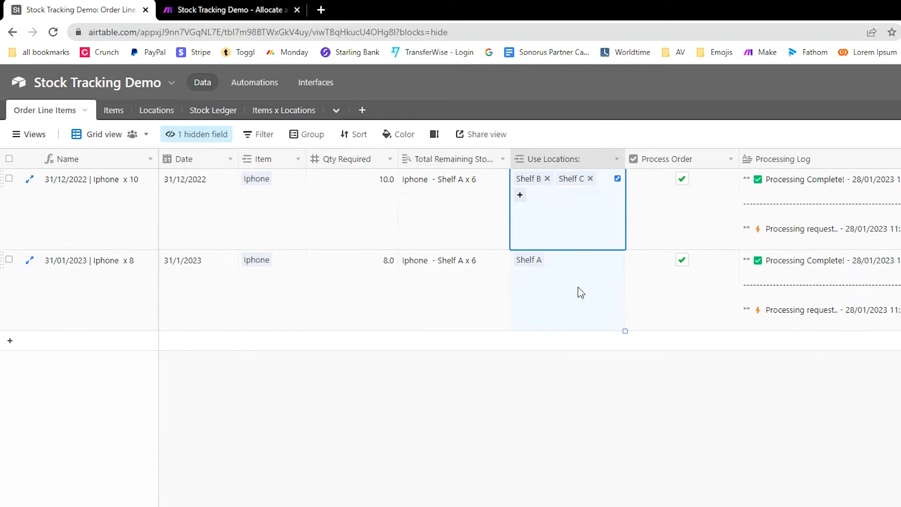
double_click(597, 161)
click(376, 390)
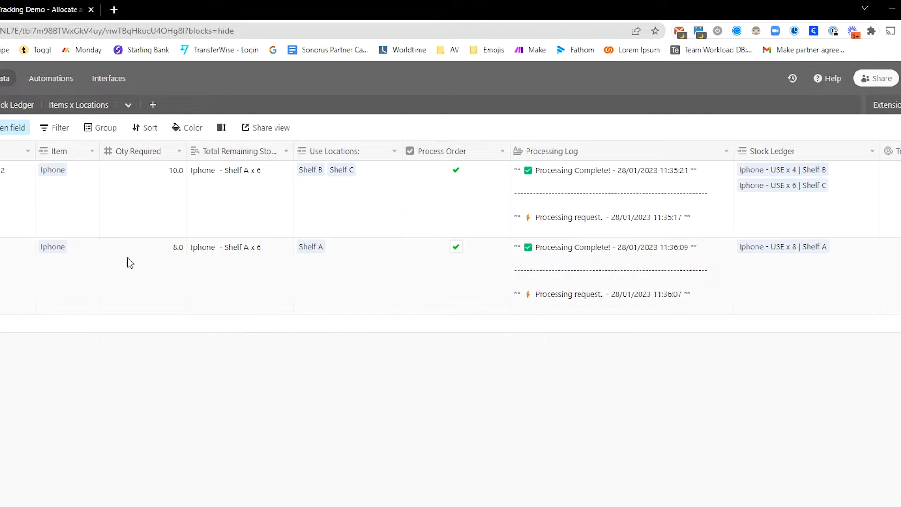
scroll(451, 225, right, 4)
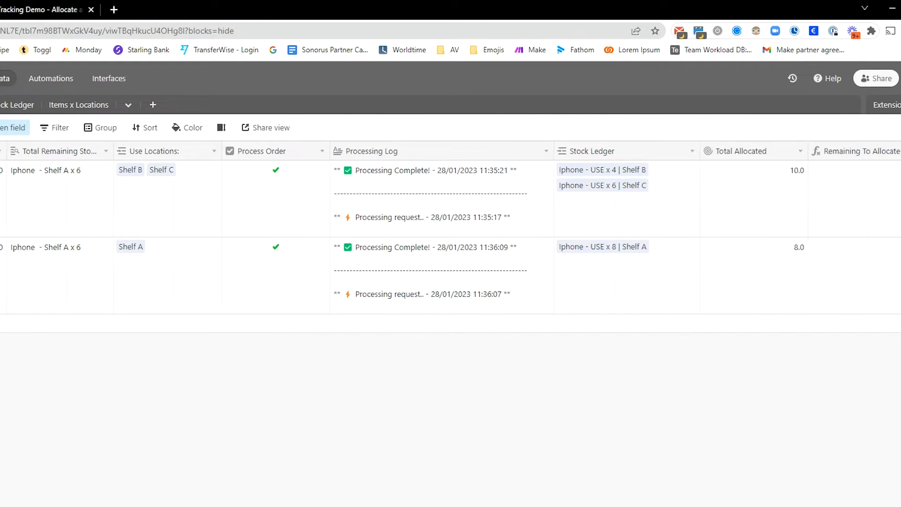
scroll(231, 350, left, 4)
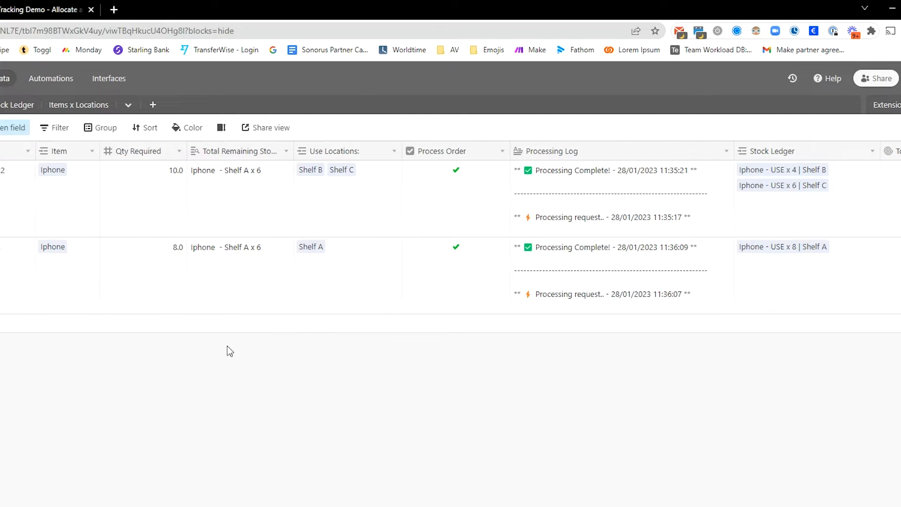
drag(348, 190, 341, 264)
click(366, 428)
drag(367, 235, 359, 263)
click(307, 432)
scroll(315, 427, right, 3)
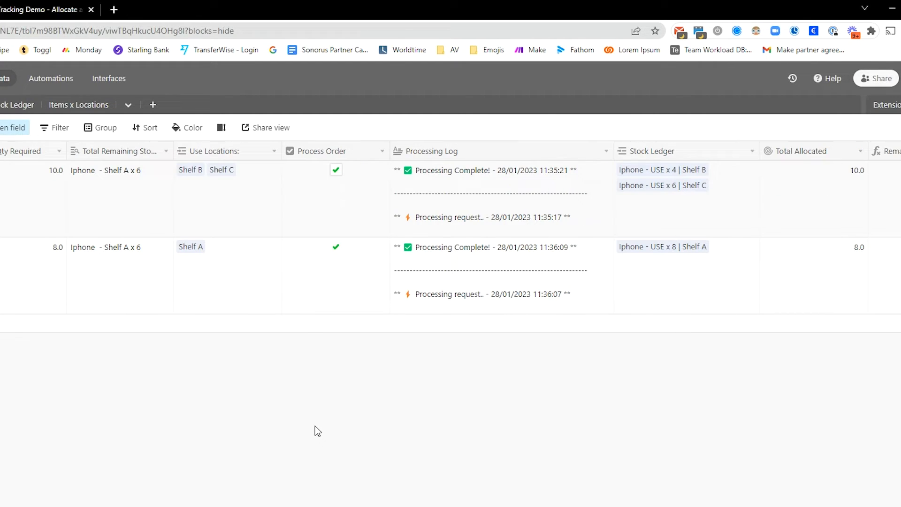
drag(364, 218, 361, 257)
click(367, 413)
scroll(354, 413, right, 3)
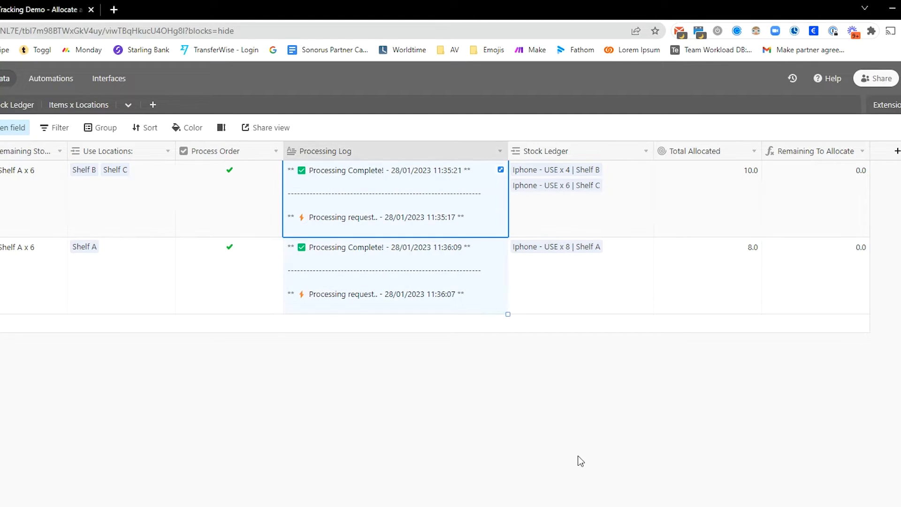
click(375, 382)
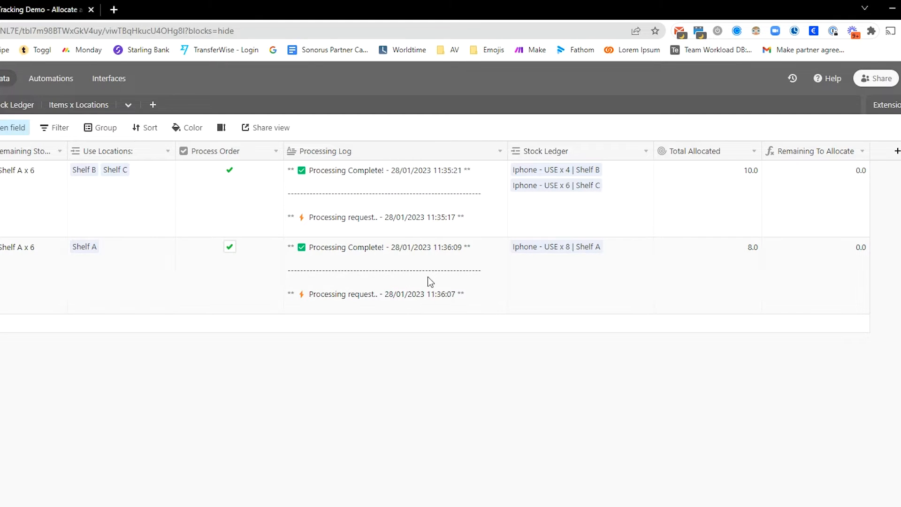
click(489, 261)
click(501, 247)
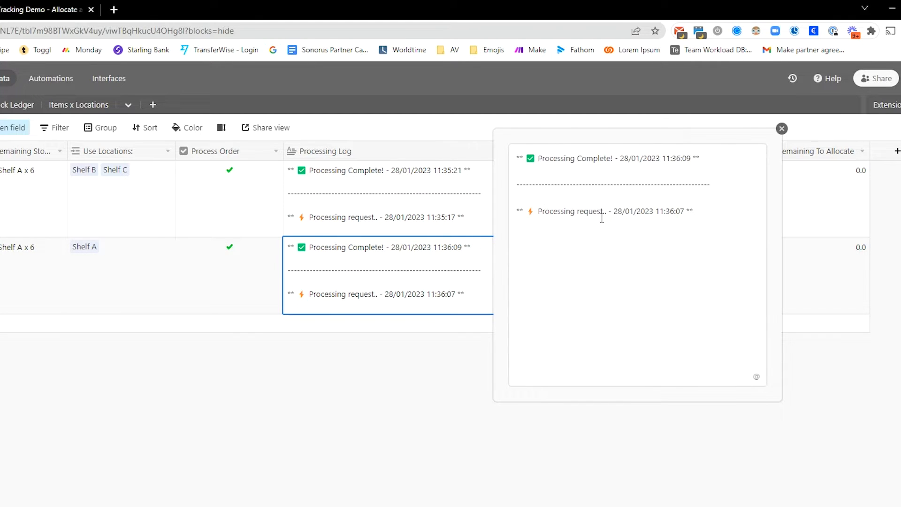
click(441, 421)
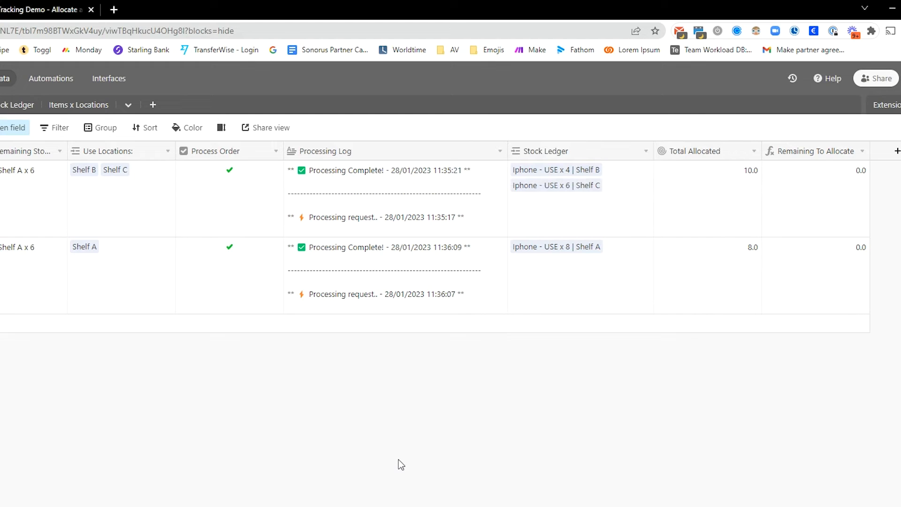
click(608, 219)
click(605, 437)
Step: Peek at the Stock Ledger field settings, then open the Total Allocated rollup's settings
double_click(607, 149)
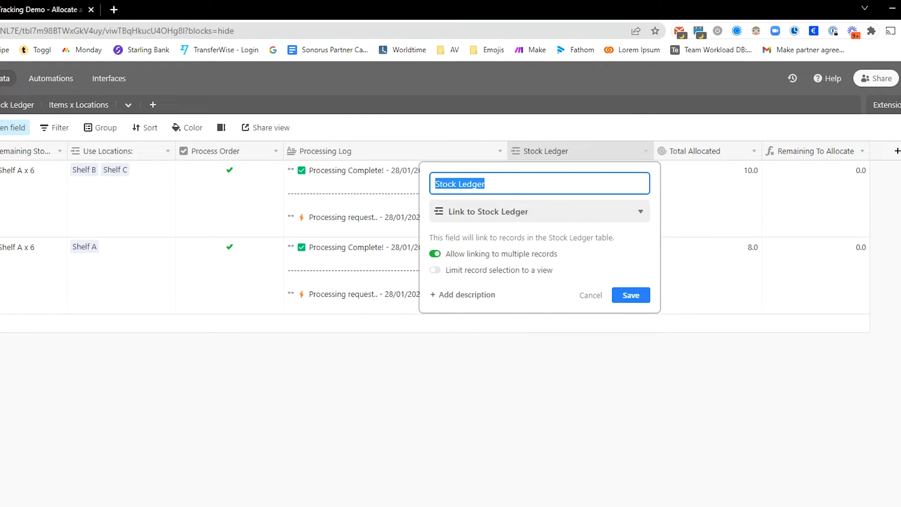
click(551, 324)
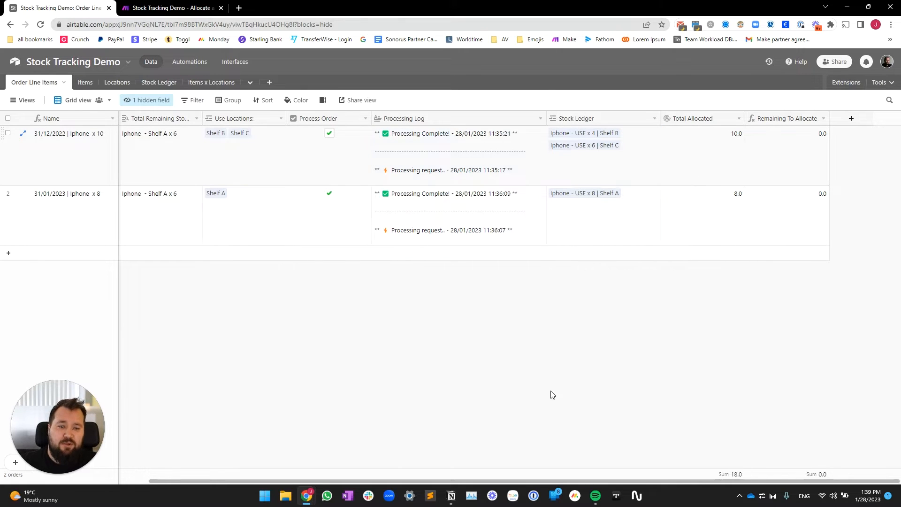
drag(639, 181, 583, 224)
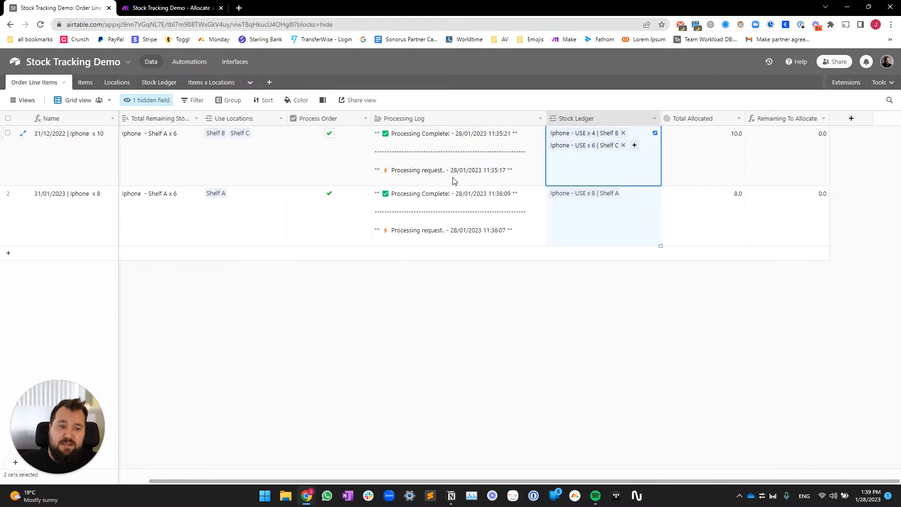
click(618, 324)
drag(711, 153, 708, 221)
click(724, 362)
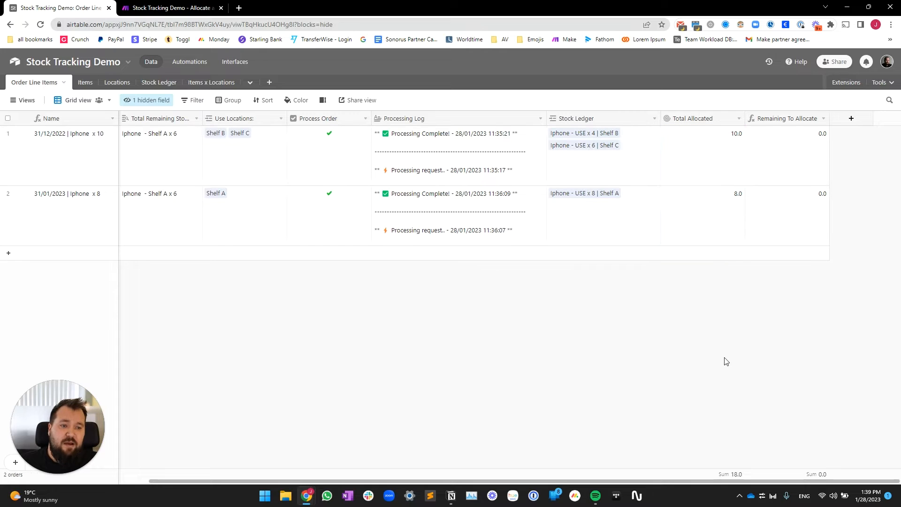
click(706, 174)
double_click(704, 119)
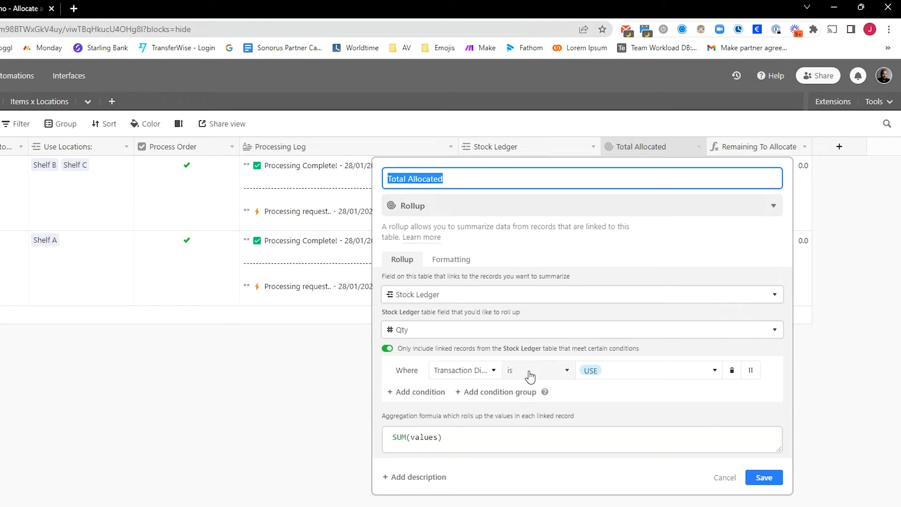
Step: Review the Total Allocated rollup's condition fields and SUM(values) formula, then close it unchanged
click(486, 375)
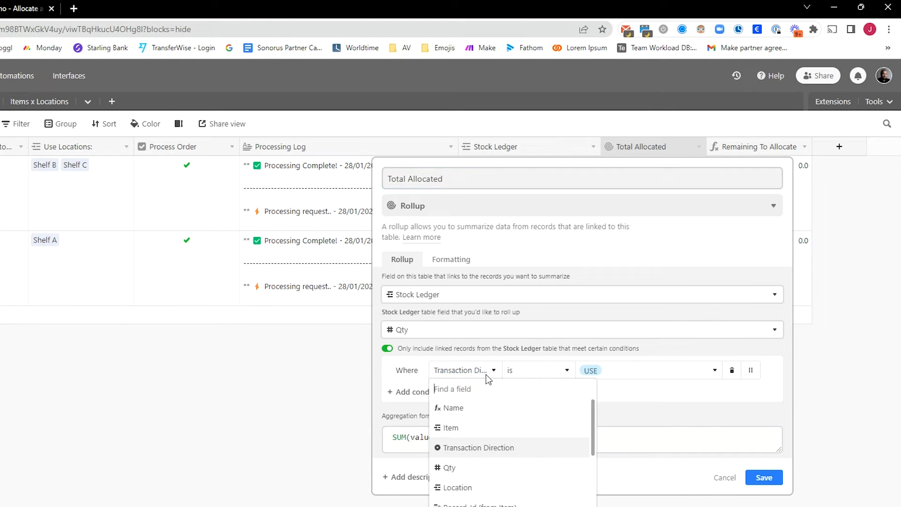
click(388, 382)
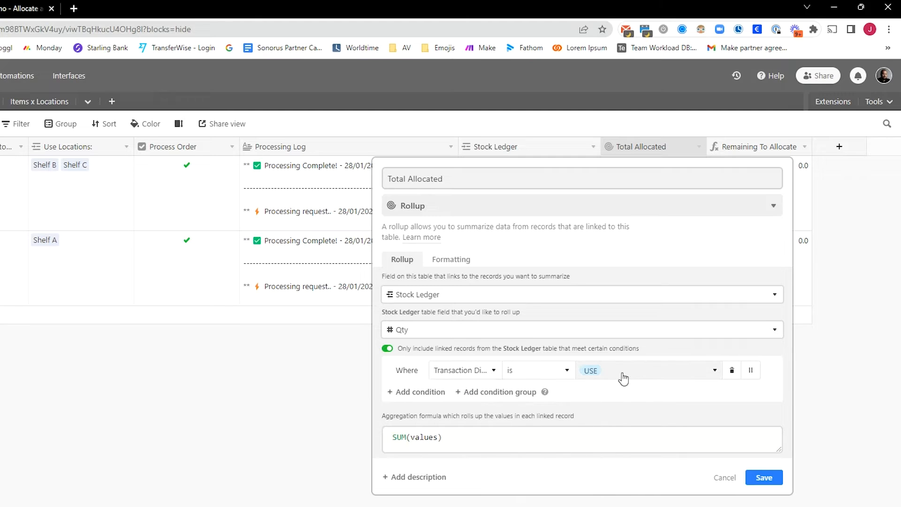
drag(445, 431, 260, 472)
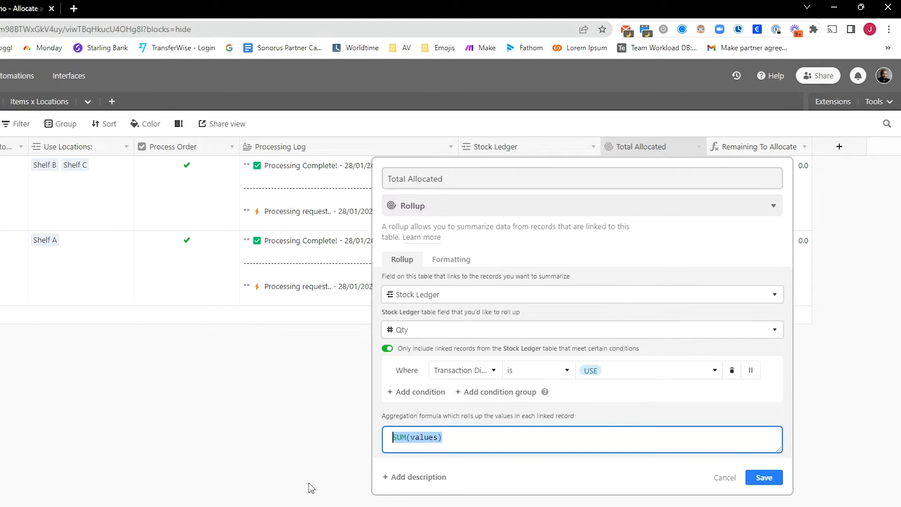
click(242, 426)
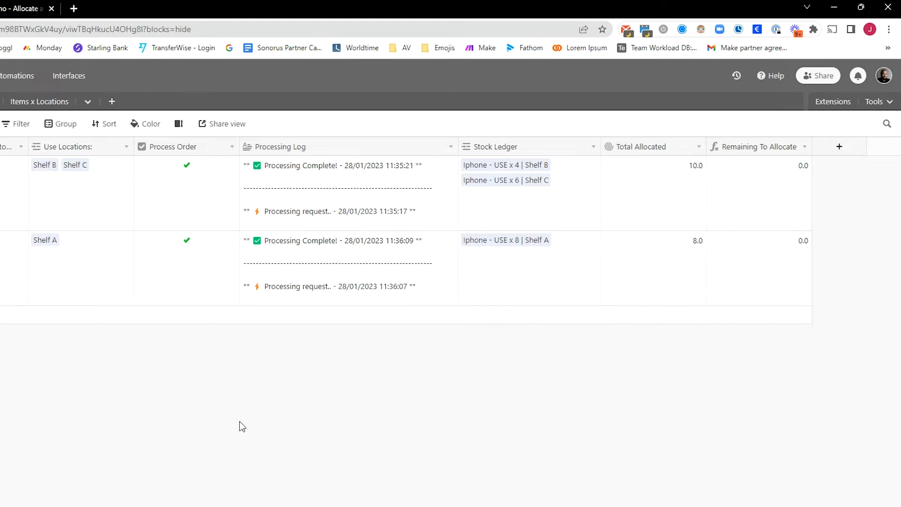
Step: Review the Remaining To Allocate formula's field references, then close it unchanged
double_click(743, 149)
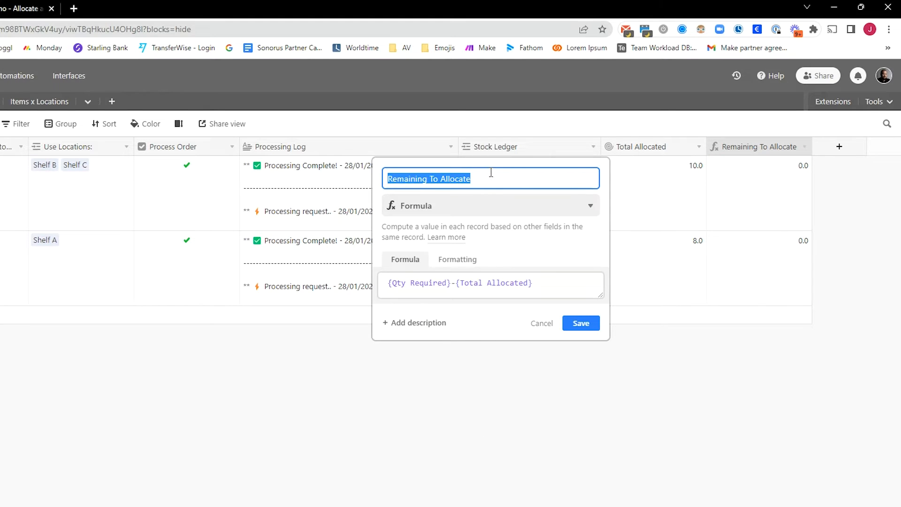
drag(388, 282, 531, 286)
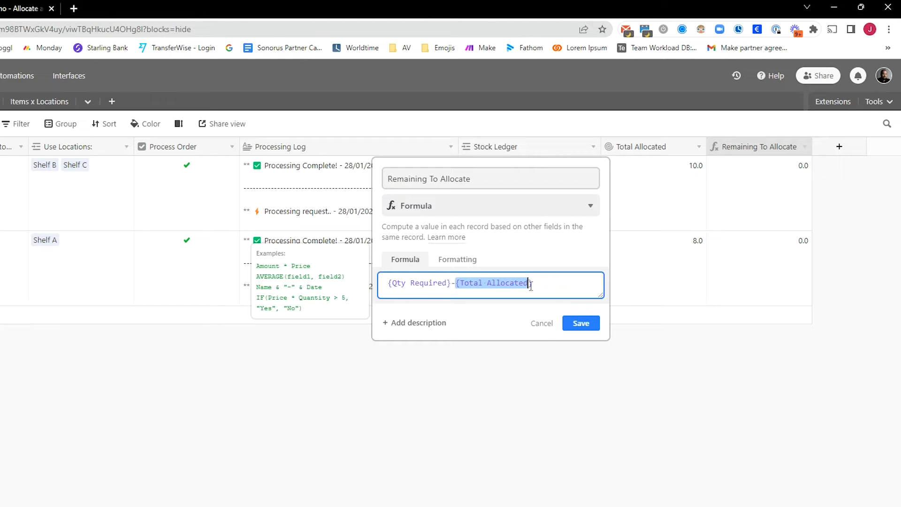
click(540, 405)
drag(803, 217, 794, 276)
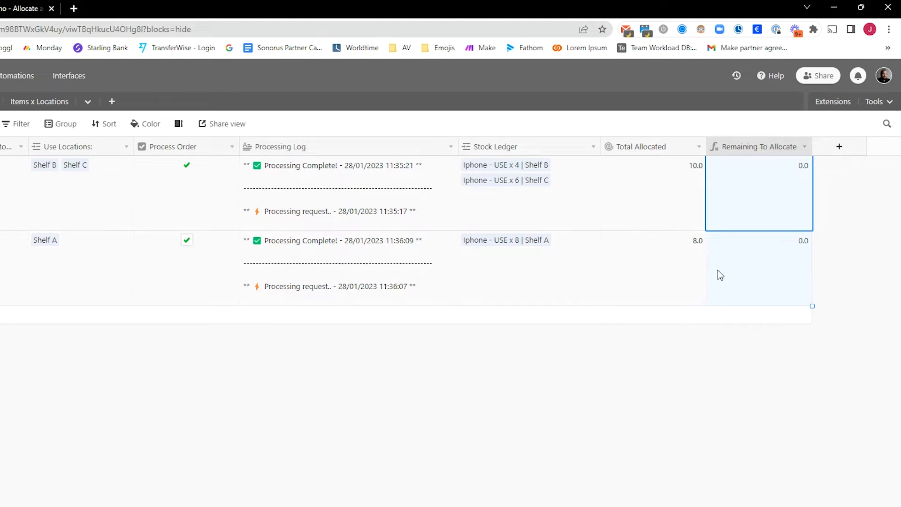
click(731, 448)
click(755, 250)
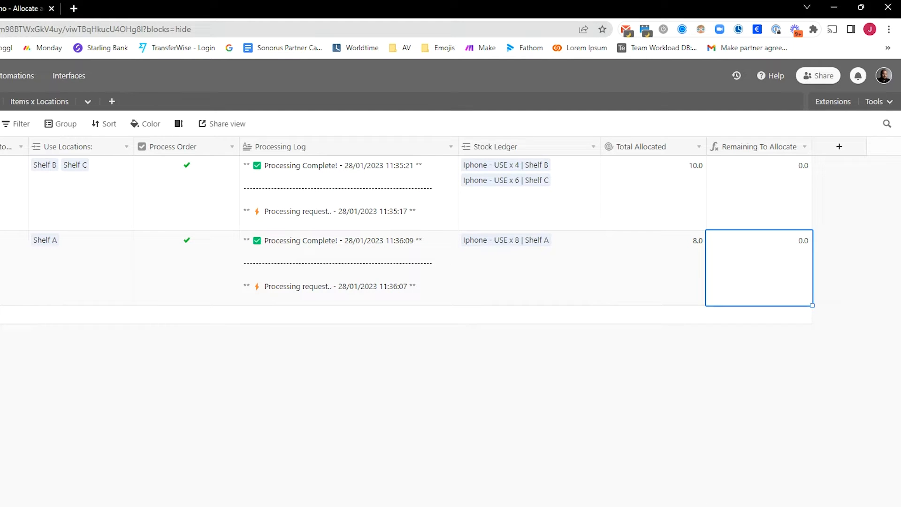
Step: Compare both orders' Total Allocated and Remaining To Allocate values, then switch to Items
scroll(570, 504, left, 4)
scroll(570, 504, right, 4)
drag(743, 203, 664, 280)
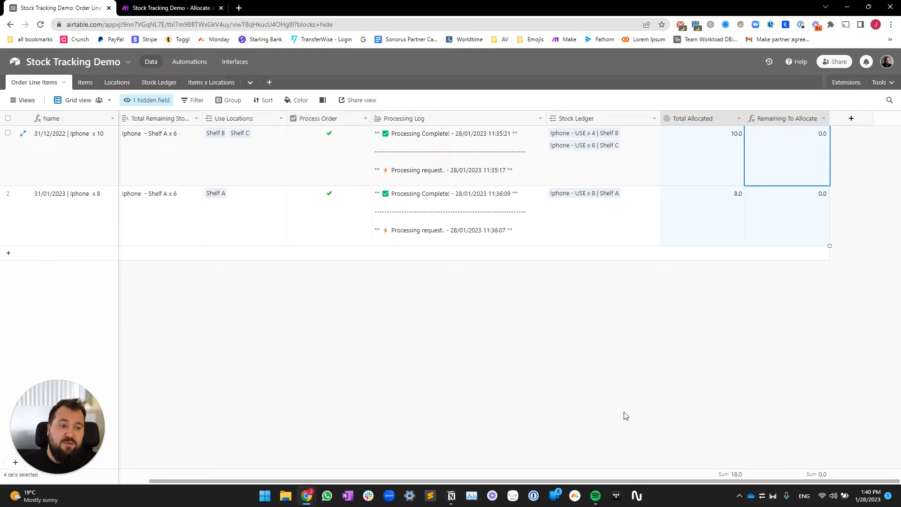
scroll(613, 403, left, 5)
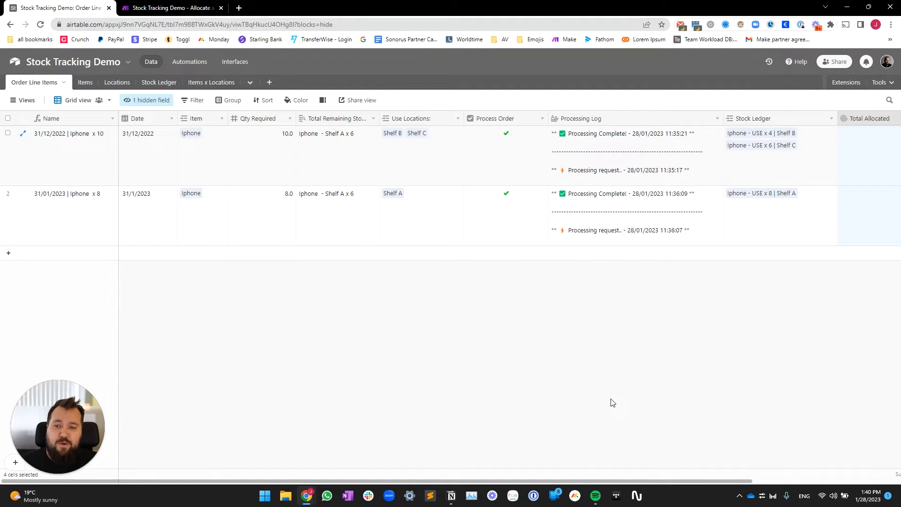
click(86, 83)
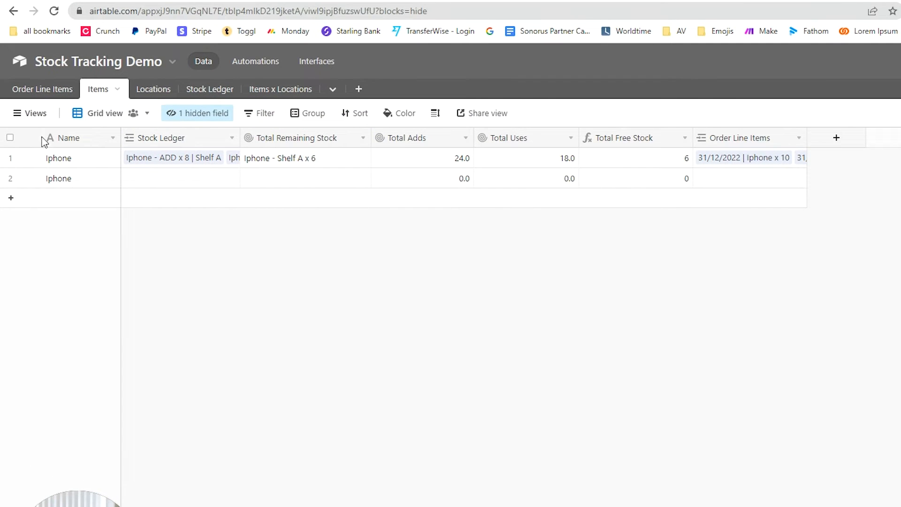
Step: Delete the duplicate empty second Iphone record from the Items table
click(86, 180)
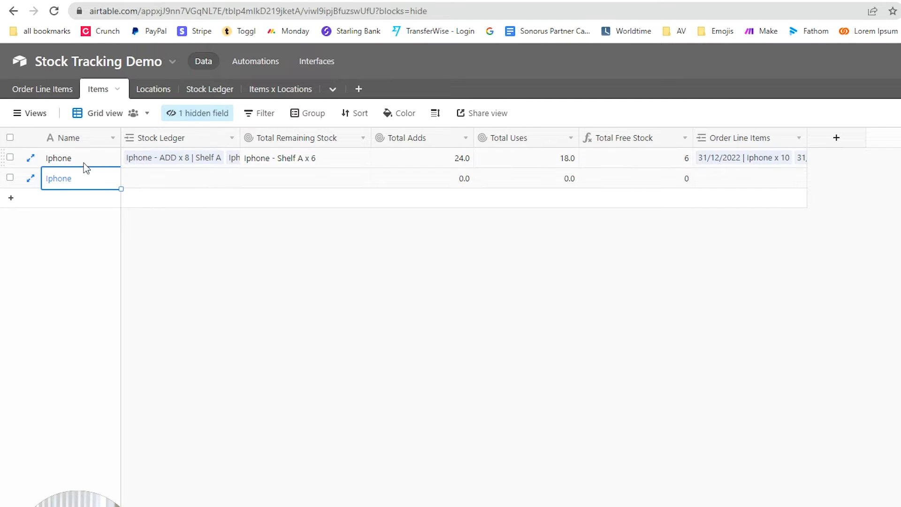
click(337, 181)
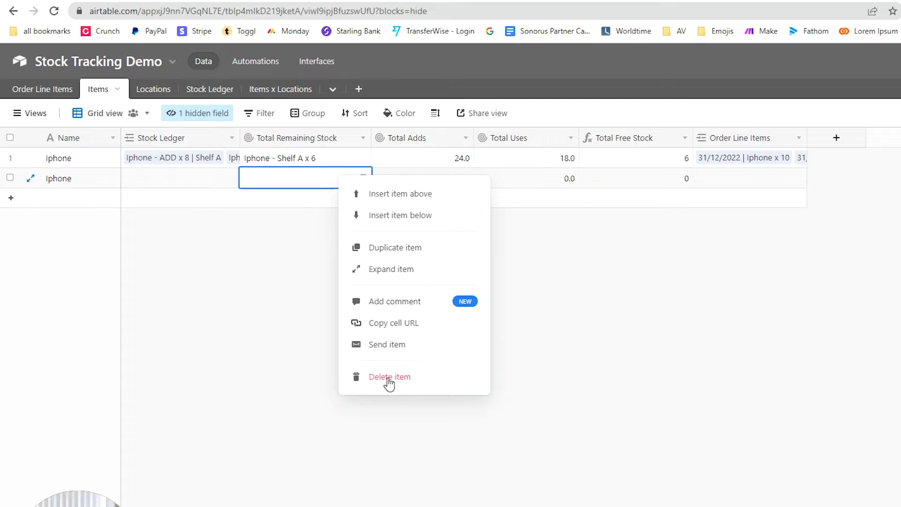
click(388, 377)
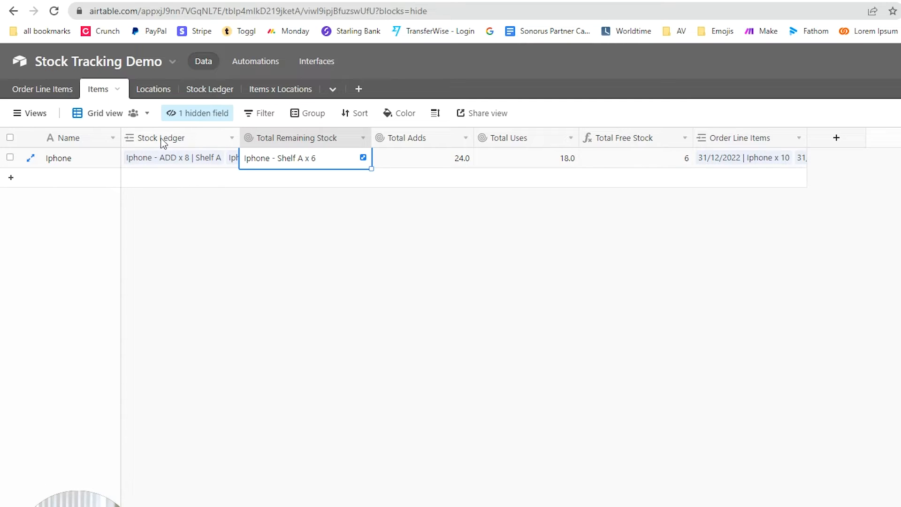
Step: Glance at the Stock Ledger link field settings, then select the Iphone's Total Remaining Stock value
double_click(209, 144)
click(479, 293)
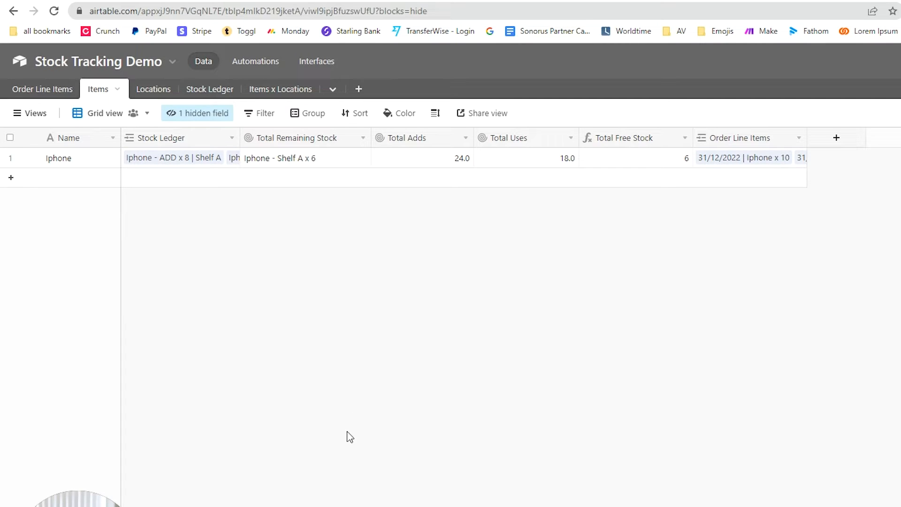
click(283, 163)
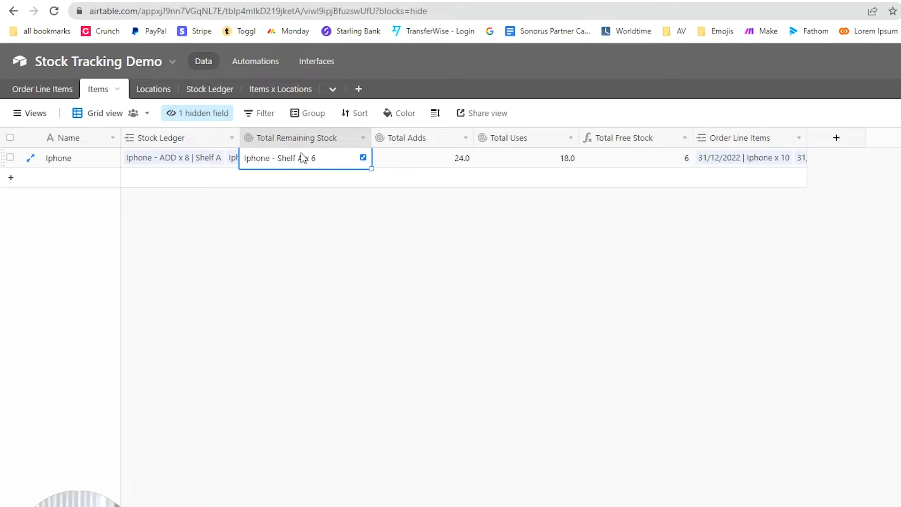
Step: Inspect the Total Remaining Stock rollup and its ARRAYUNIQUE(values) aggregation formula, leaving it unchanged
double_click(315, 141)
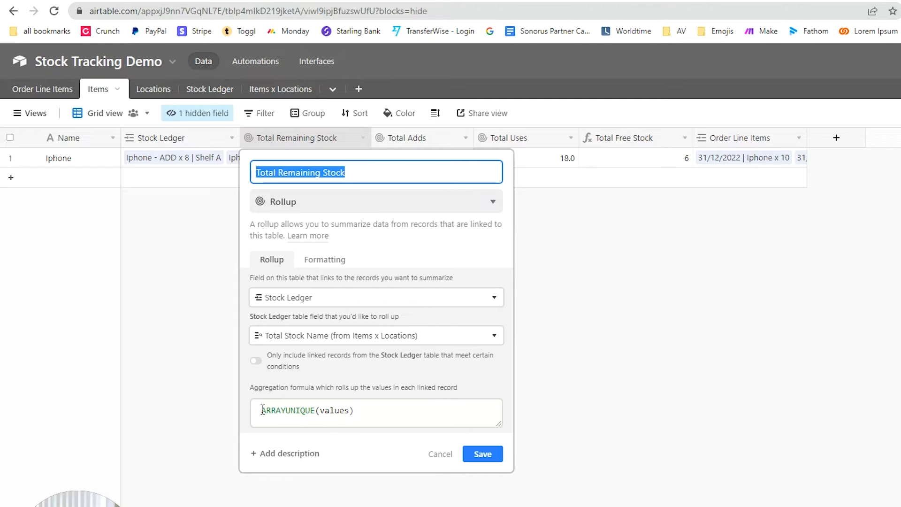
drag(263, 410, 499, 416)
click(627, 369)
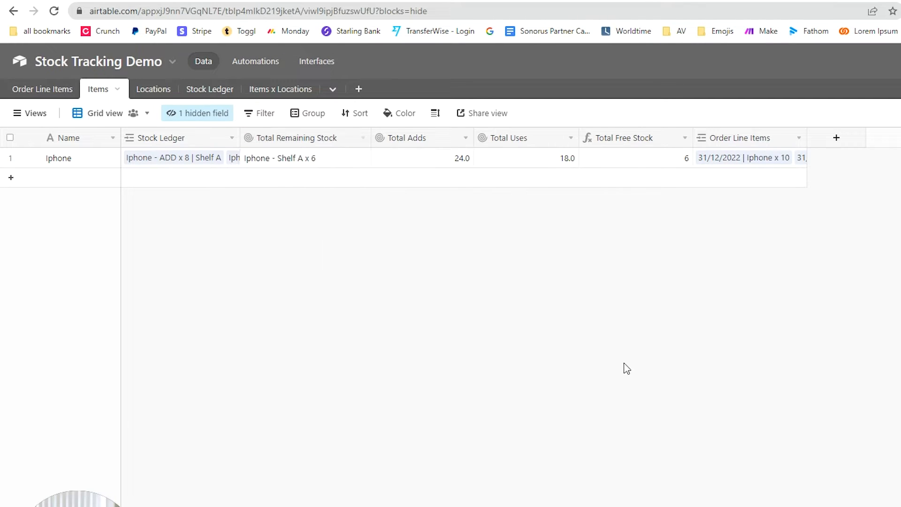
click(295, 162)
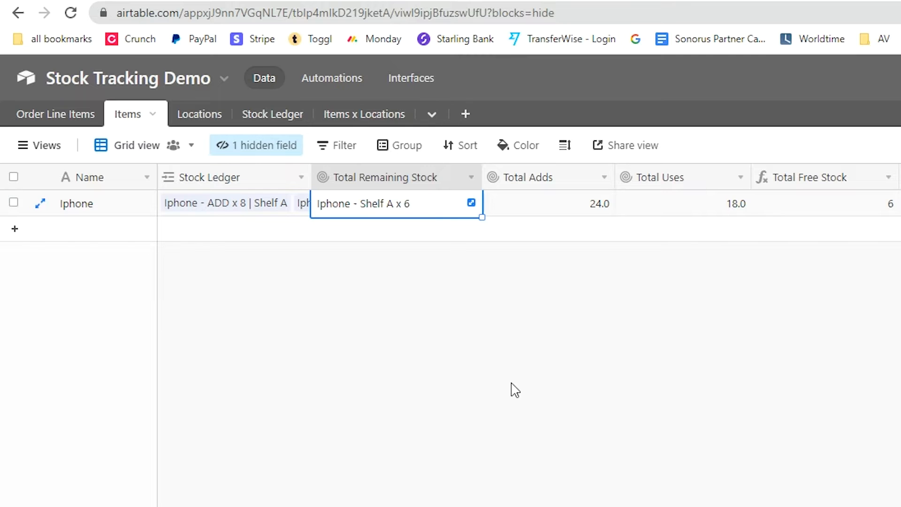
Step: Review the Total Adds and Total Uses rollup settings for the Iphone record without changes
click(570, 207)
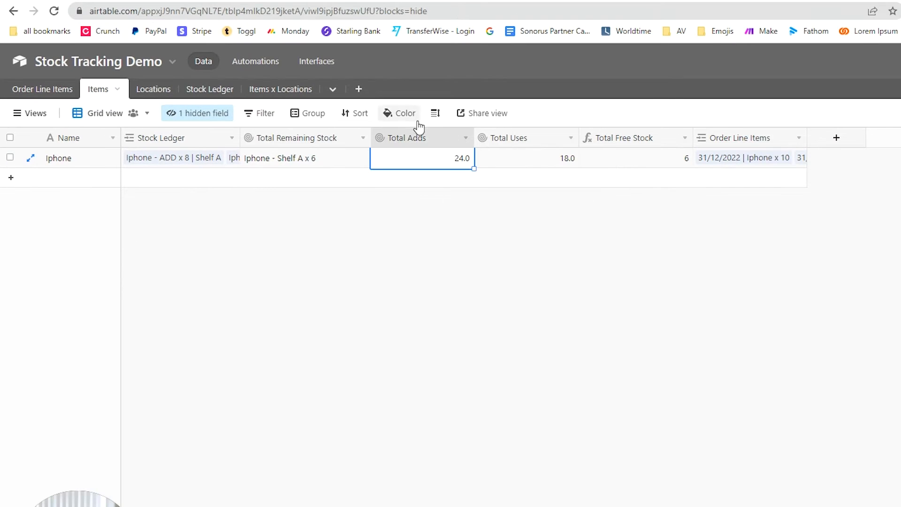
double_click(416, 139)
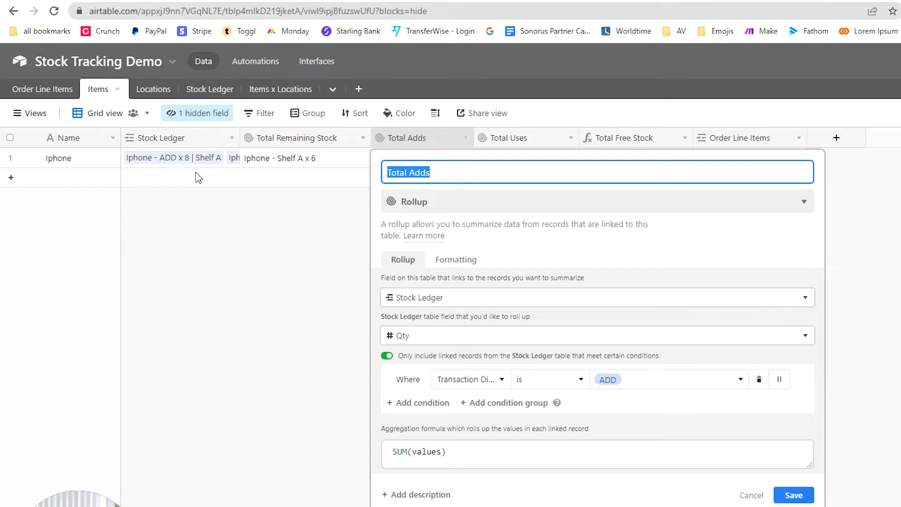
click(301, 379)
click(444, 160)
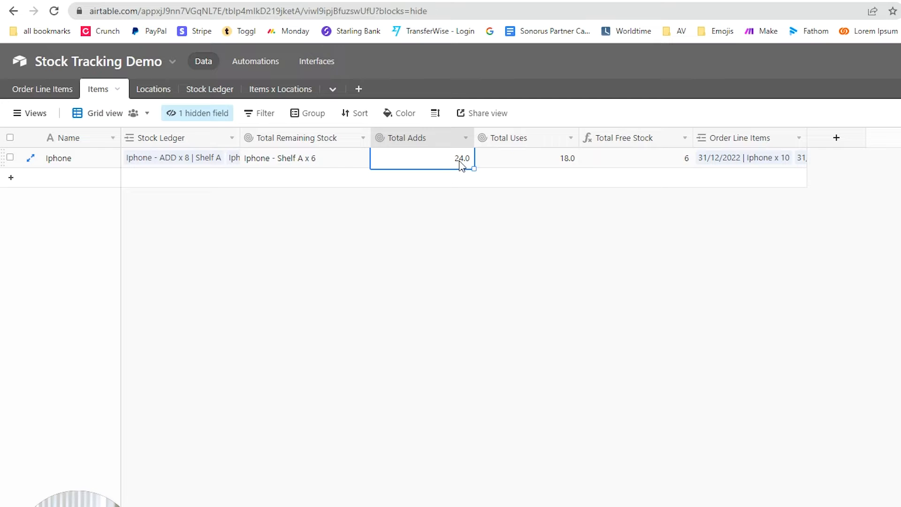
click(552, 166)
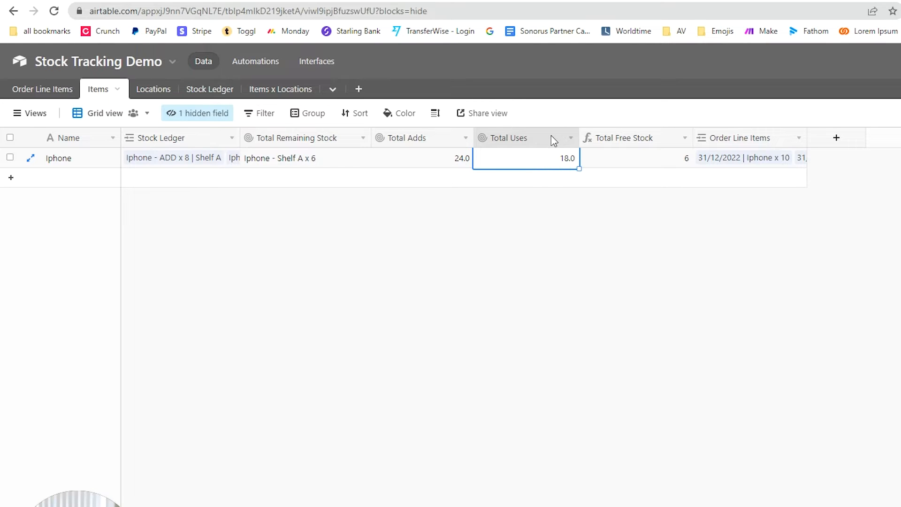
double_click(535, 136)
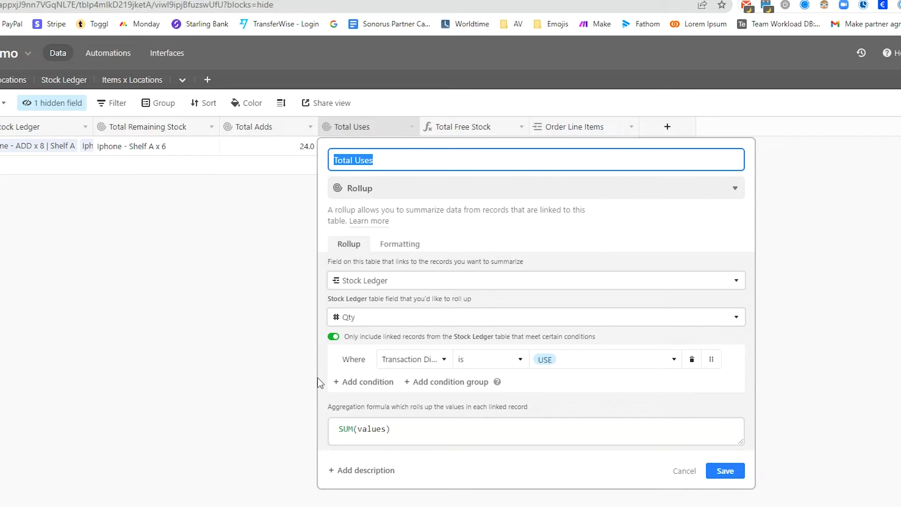
key(Return)
Step: Inspect the Total Free Stock formula, leaving it unchanged
double_click(477, 129)
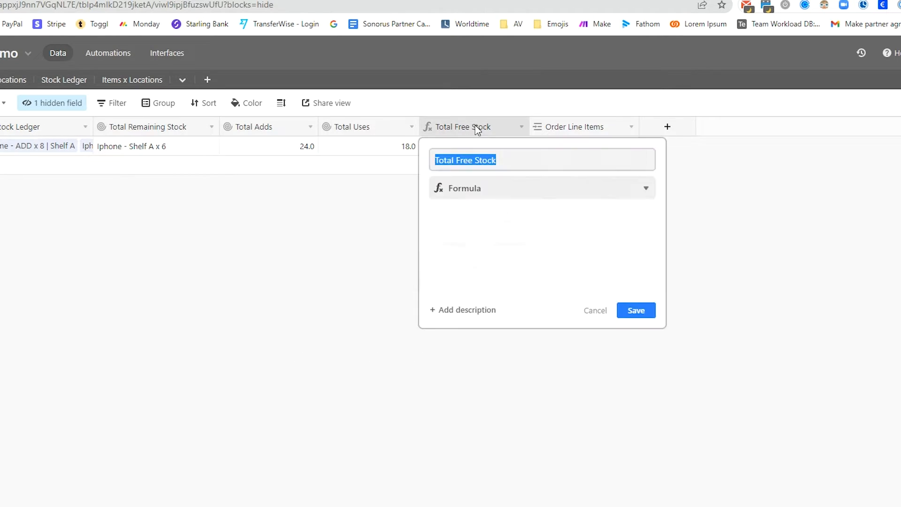
click(441, 274)
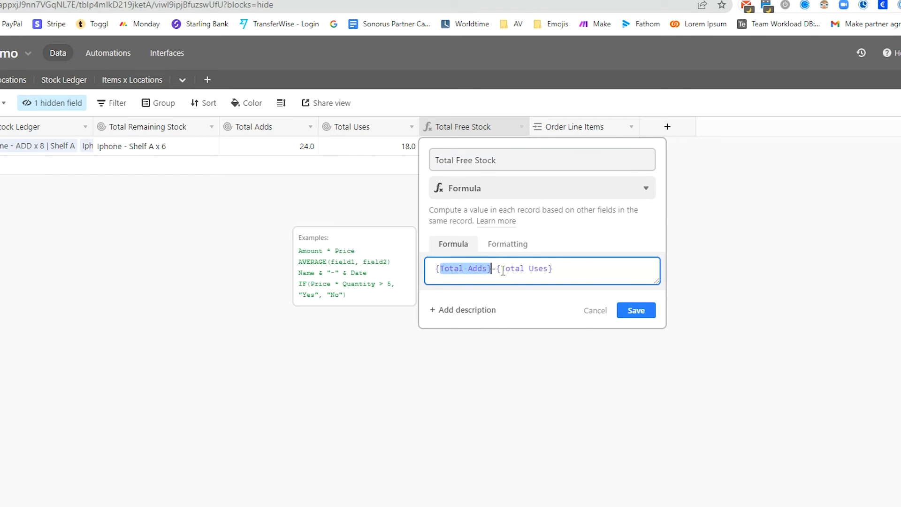
key(Return)
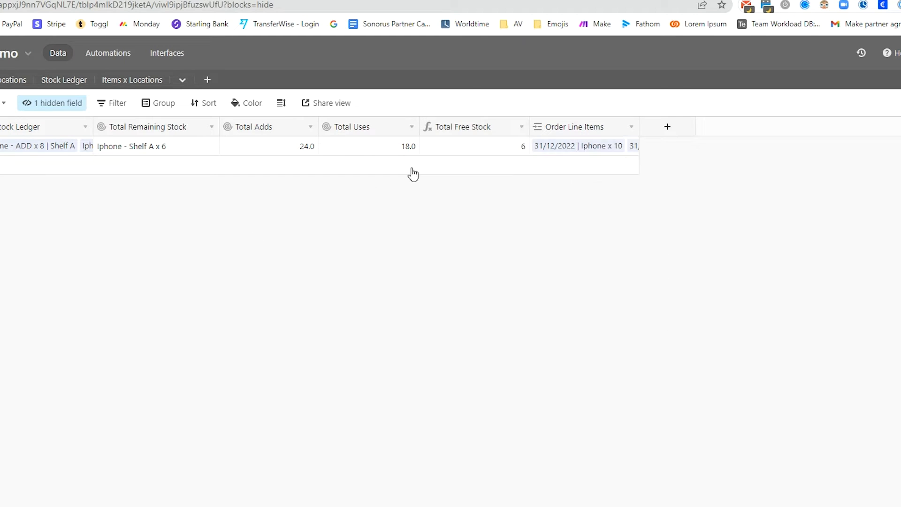
click(481, 140)
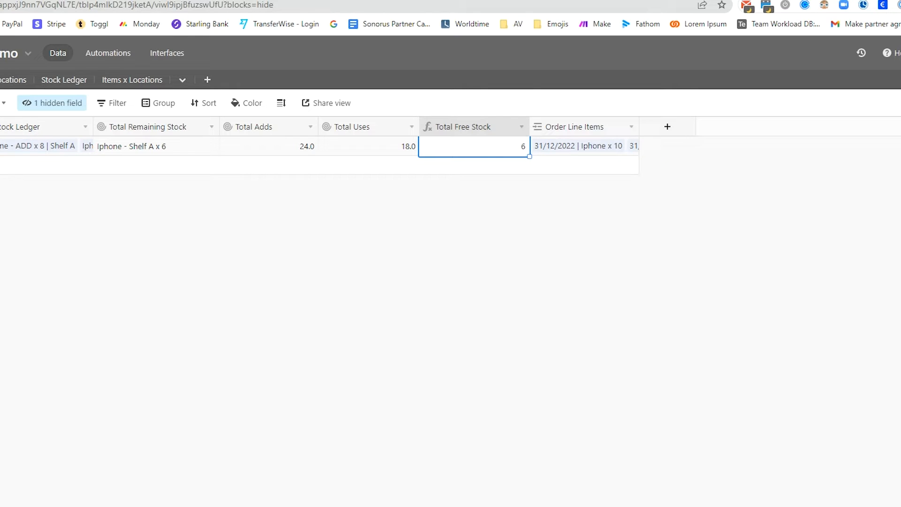
click(653, 353)
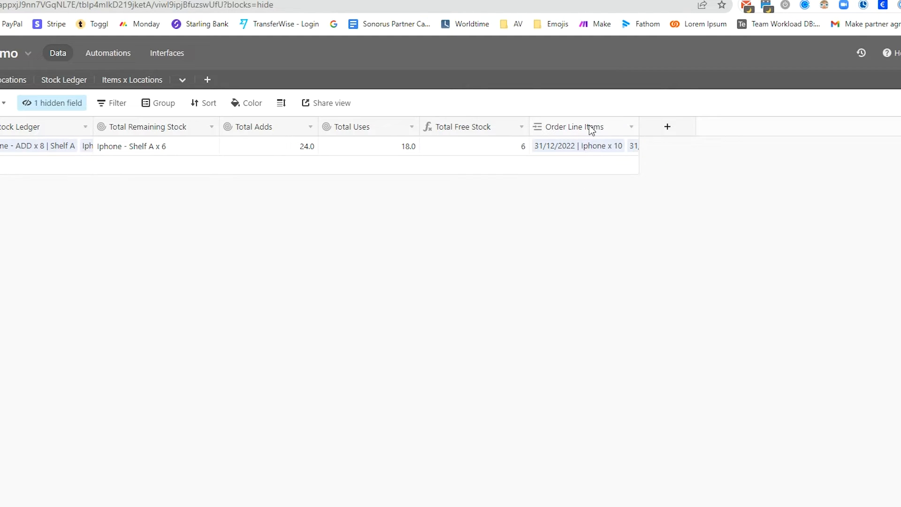
Step: Check the Order Line Items field, widen its column, and go to the Locations table
double_click(601, 126)
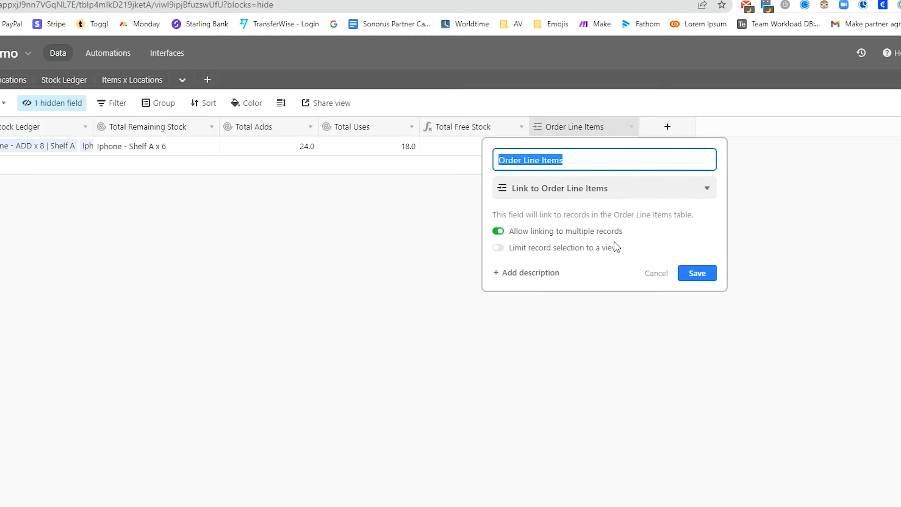
click(472, 236)
drag(633, 133, 693, 127)
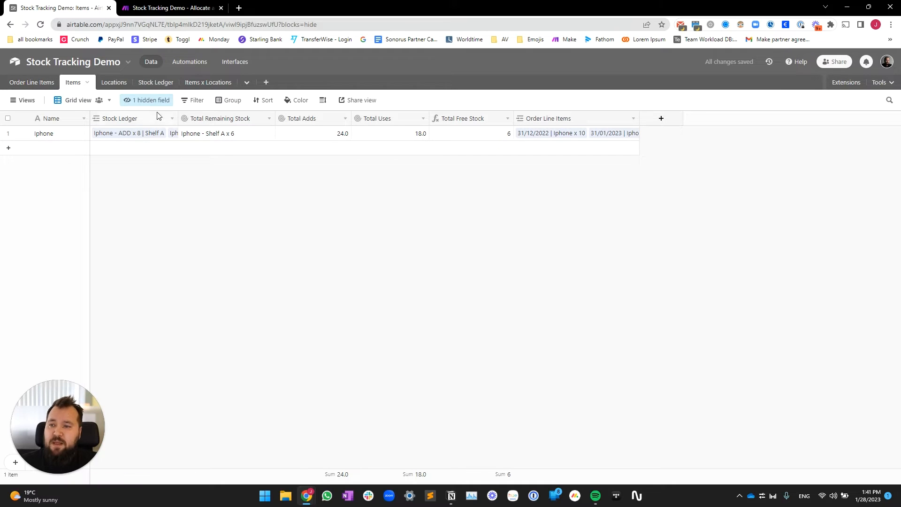
click(114, 82)
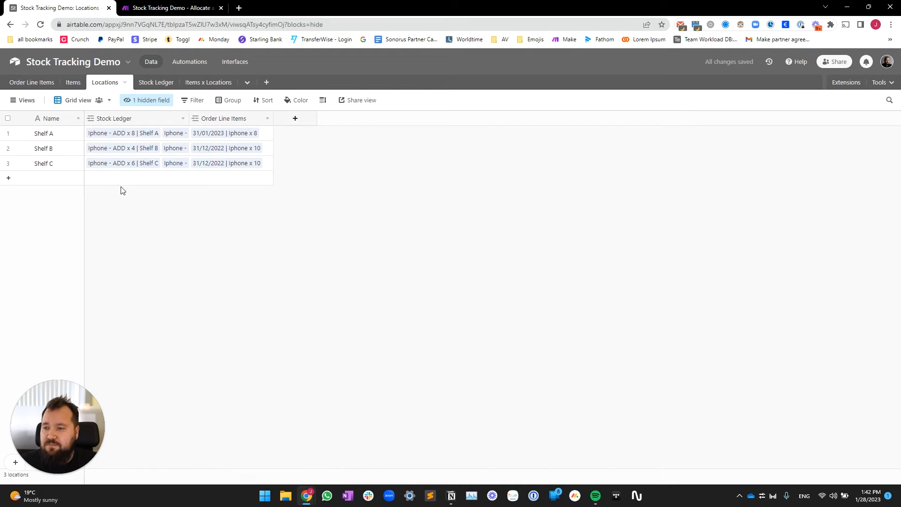
Step: Narrow the Locations Stock Ledger column and review Shelf A's linked order line items
click(59, 137)
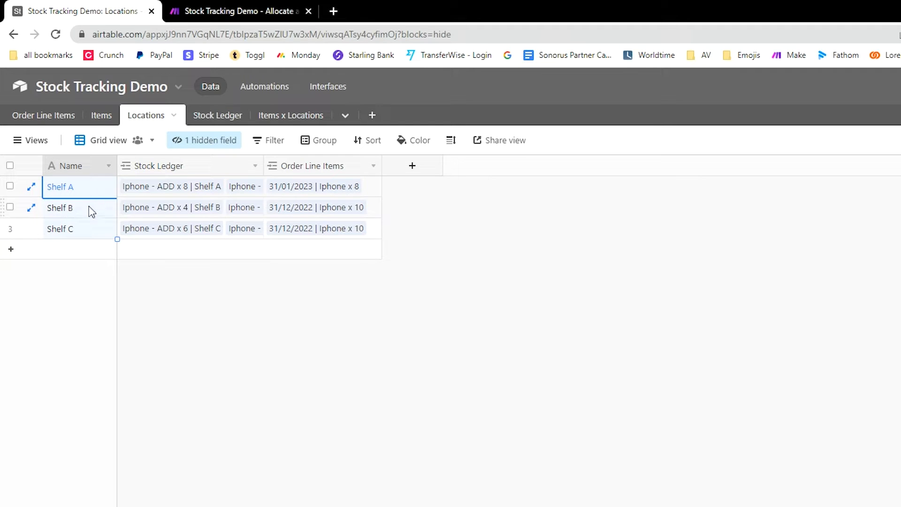
click(88, 210)
click(86, 232)
click(336, 335)
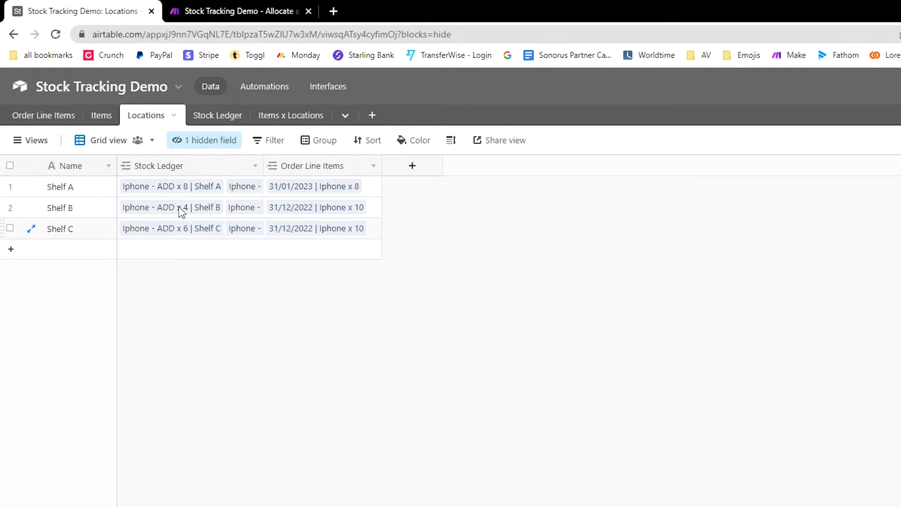
drag(263, 165, 236, 165)
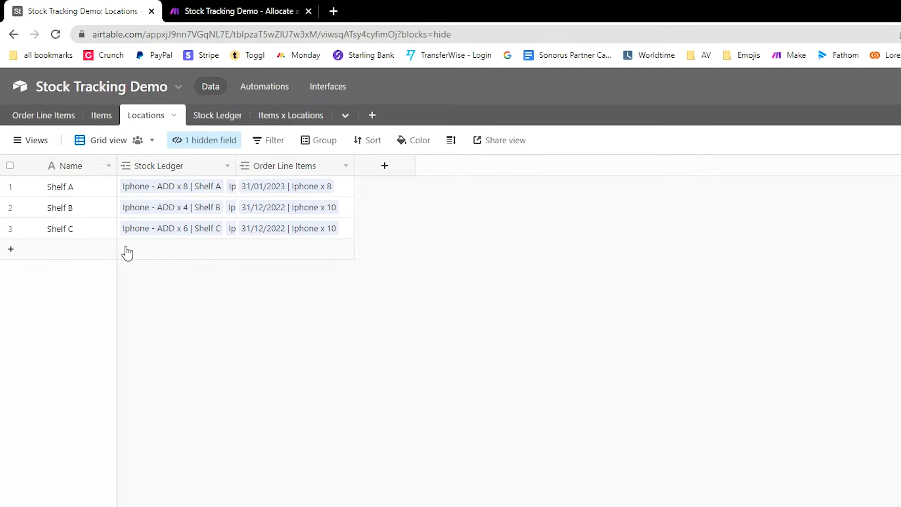
drag(81, 193, 83, 240)
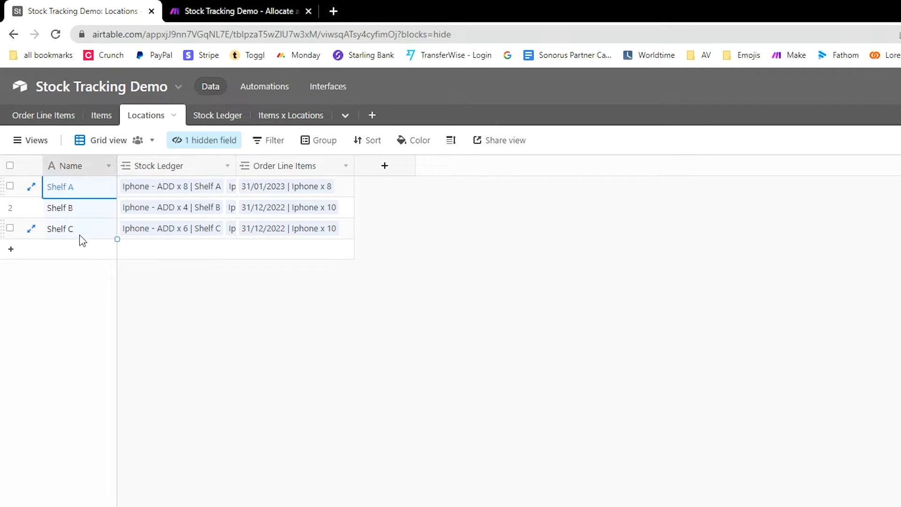
click(329, 380)
click(342, 188)
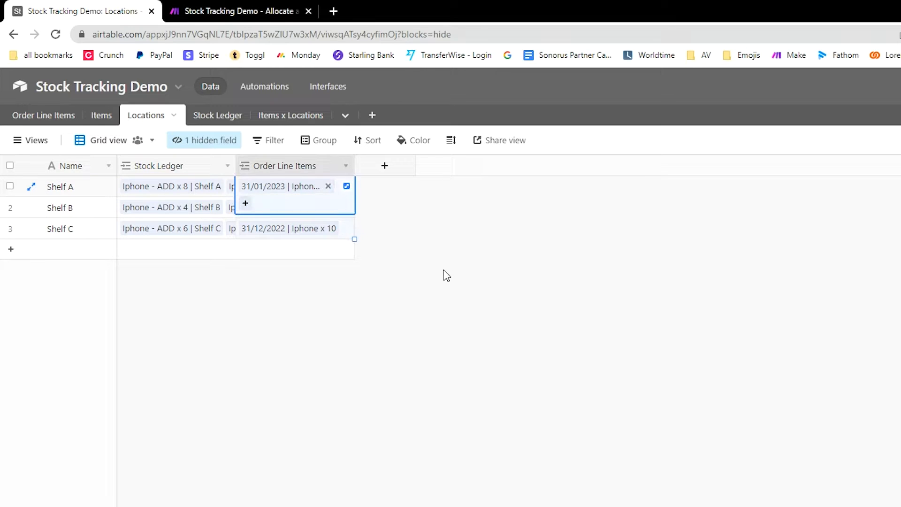
click(408, 258)
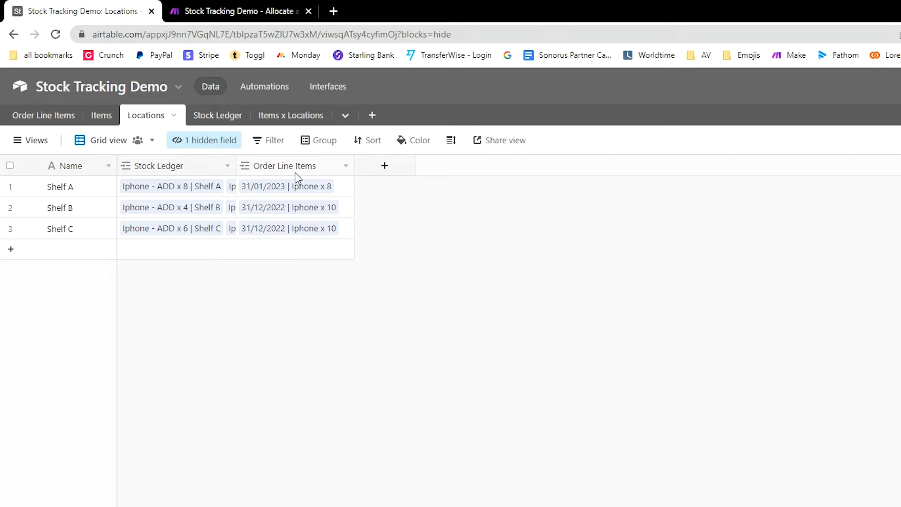
Step: Check each order's Use Locations shelves in Order Line Items, then return to Locations
click(31, 116)
click(595, 228)
click(586, 261)
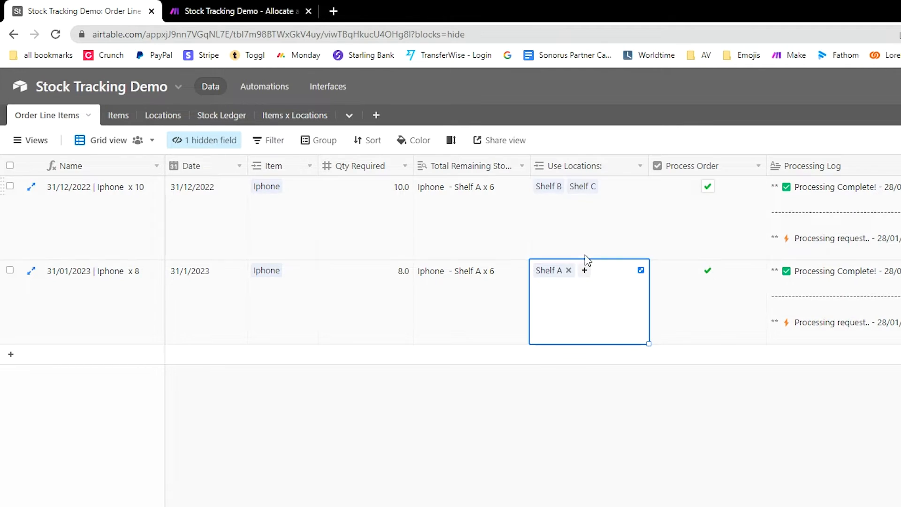
click(591, 227)
click(510, 488)
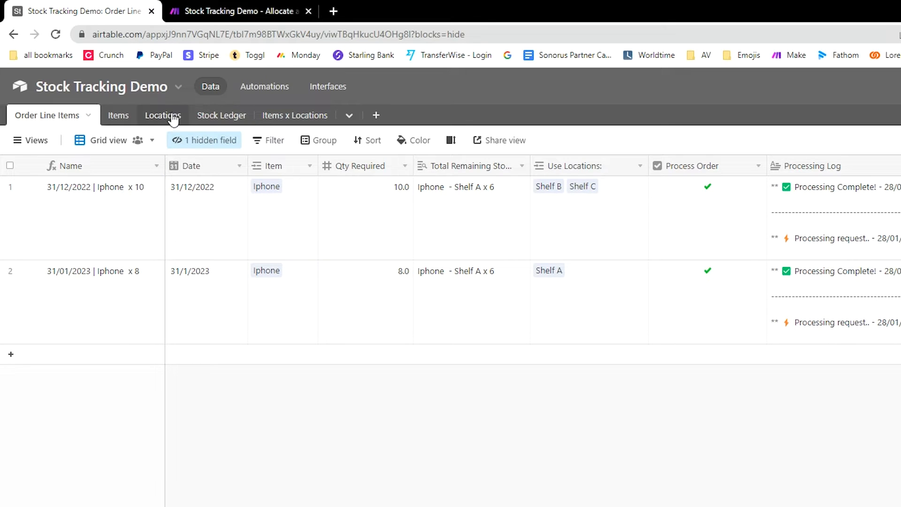
click(212, 116)
click(145, 116)
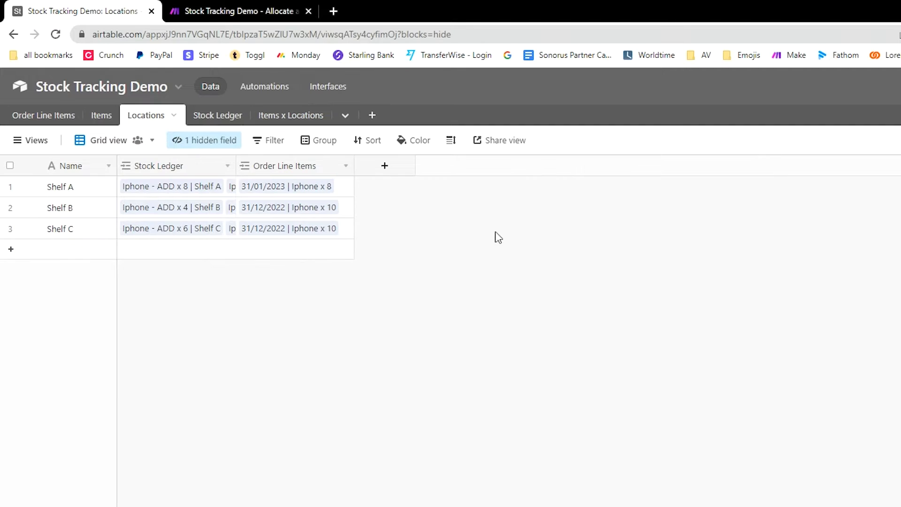
Step: Unhide the Locations table's Record_Id field and inspect its RECORD_ID() formula
click(210, 141)
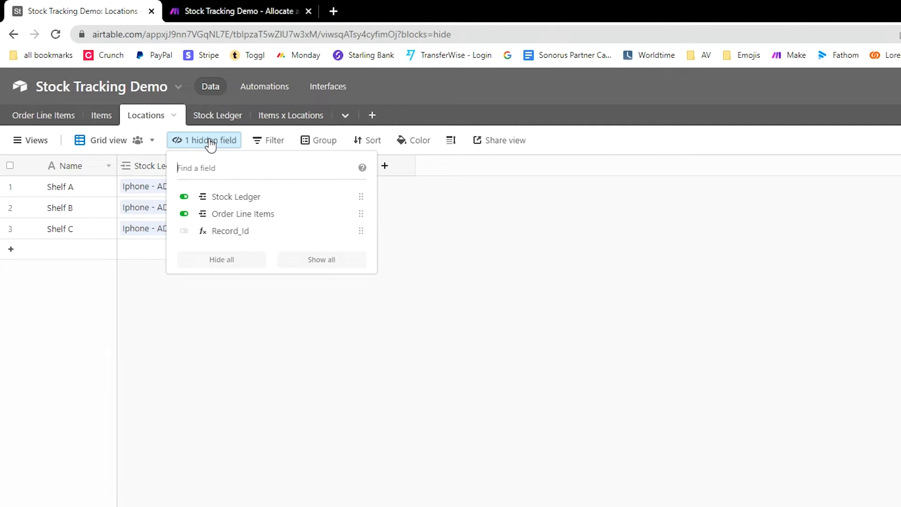
click(229, 232)
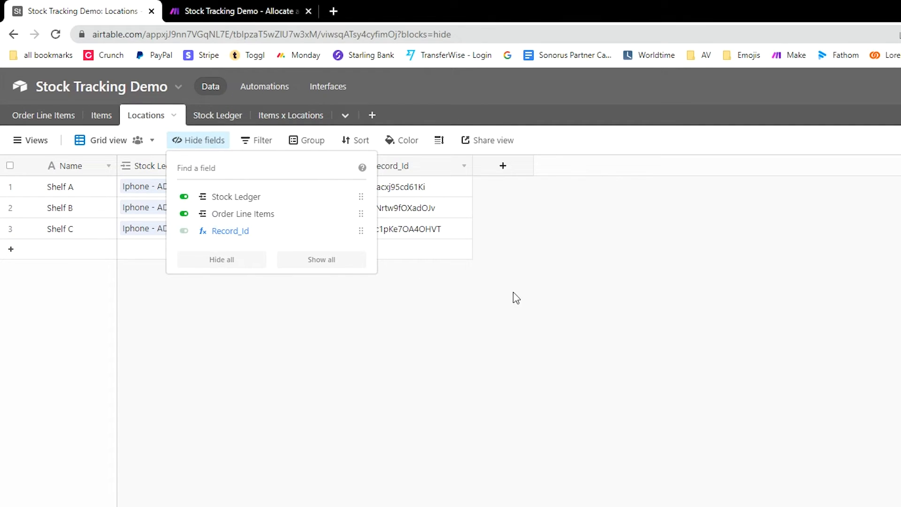
click(374, 366)
double_click(428, 168)
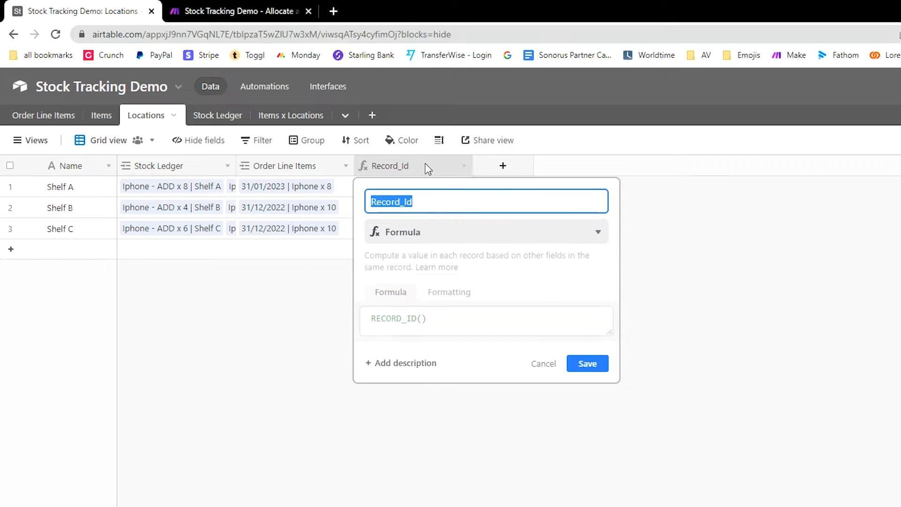
drag(444, 324, 367, 324)
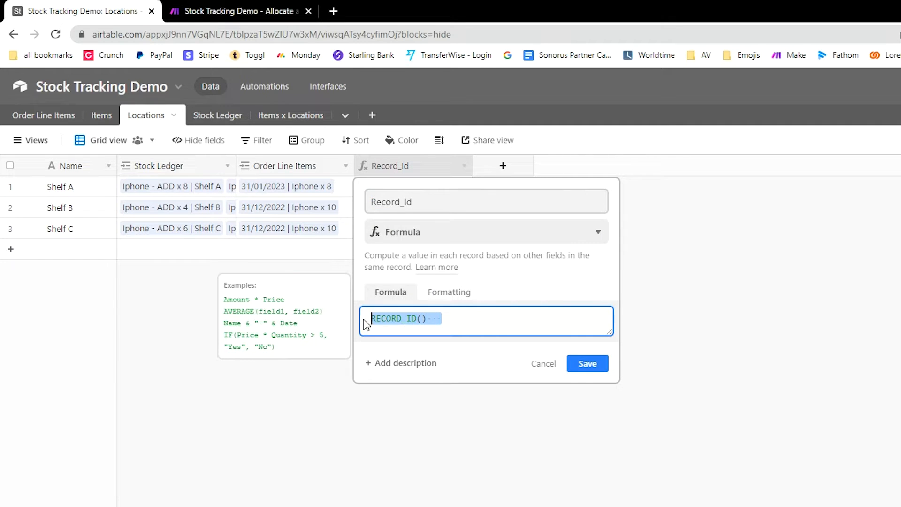
click(213, 428)
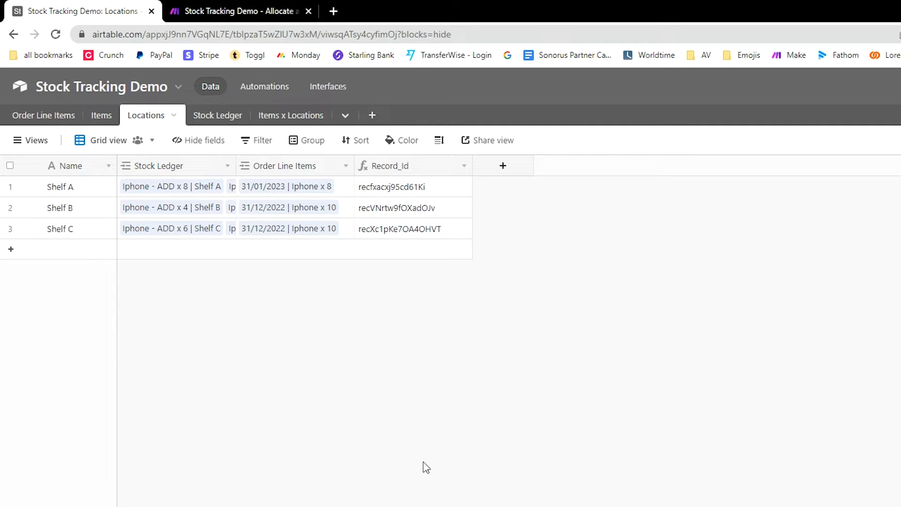
Step: Show the hidden Record_Id column in the Items table and review its settings
click(107, 116)
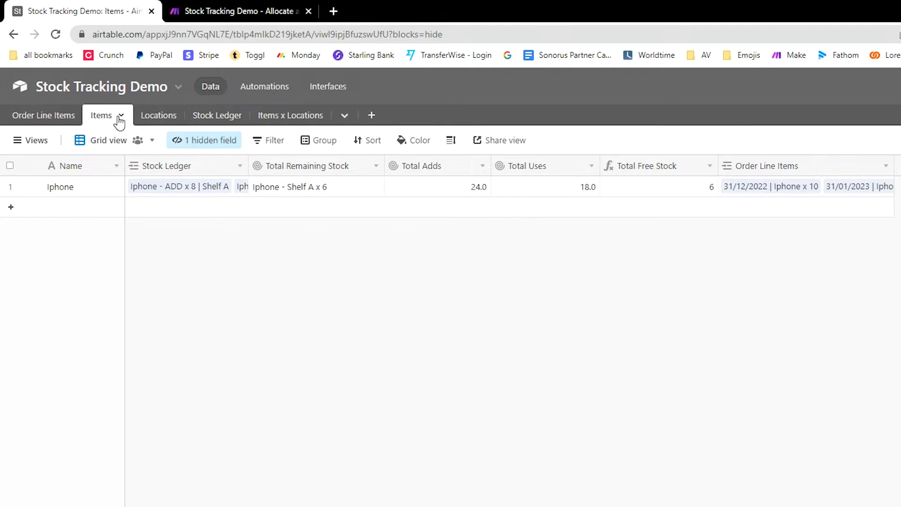
click(204, 140)
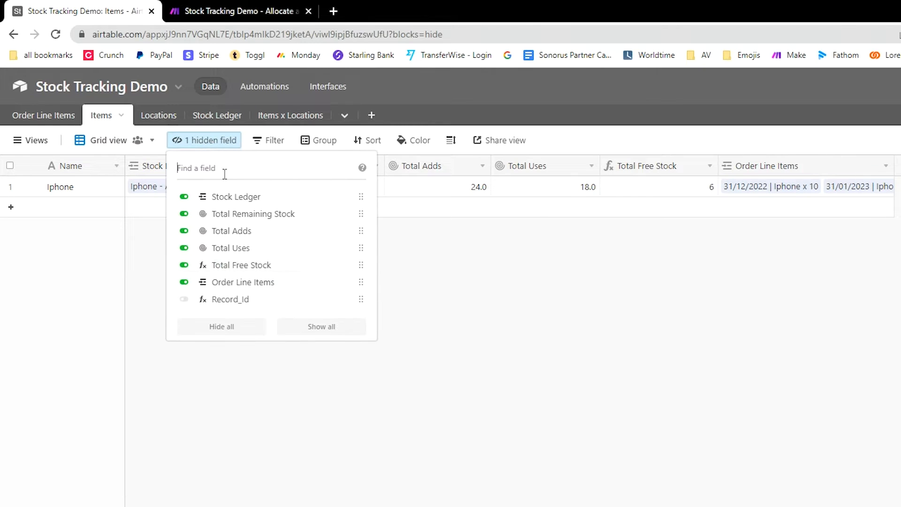
click(313, 303)
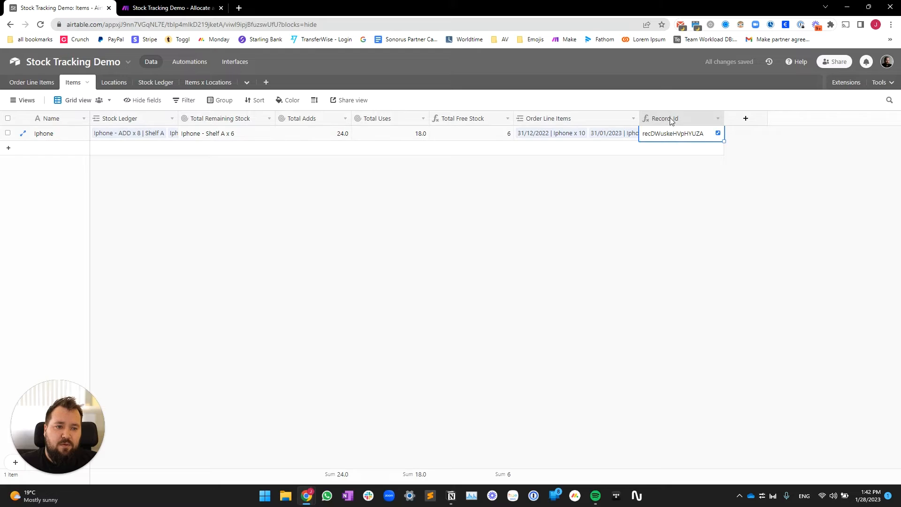
double_click(669, 118)
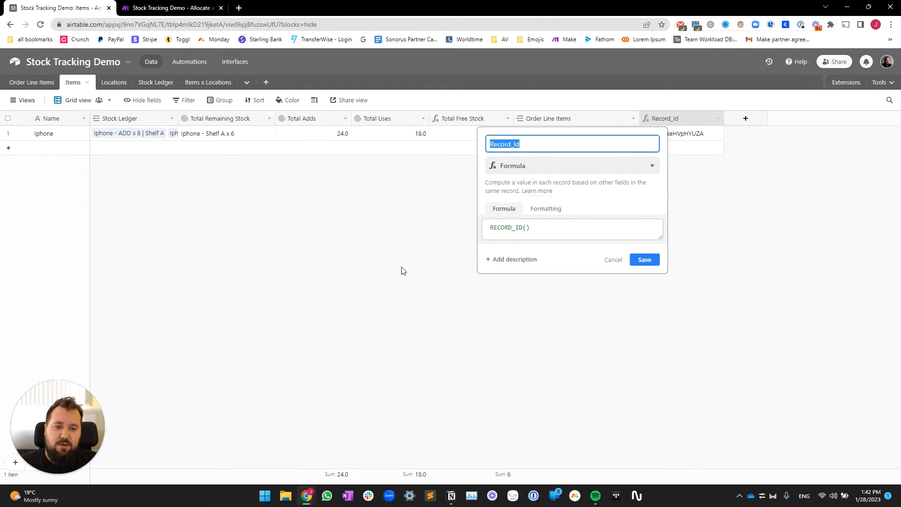
click(388, 251)
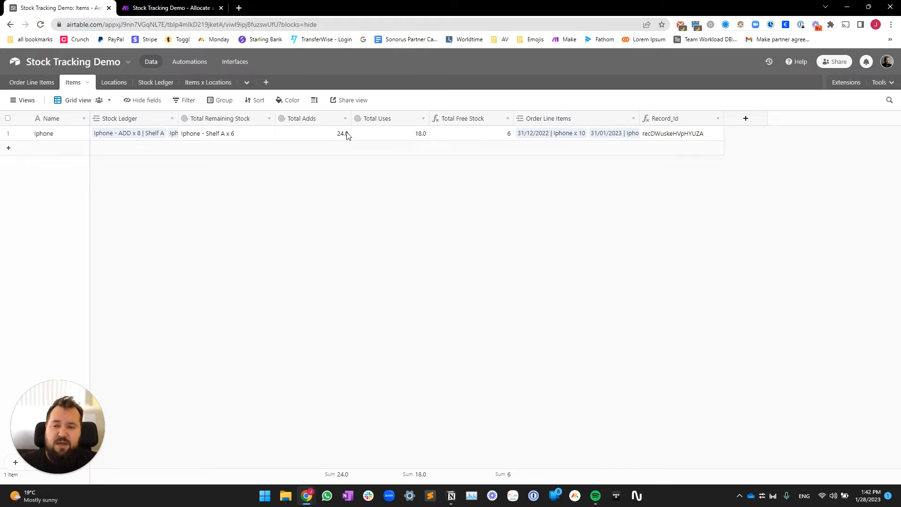
Step: Open the Stock Ledger table and look over its seven ledger records
click(157, 83)
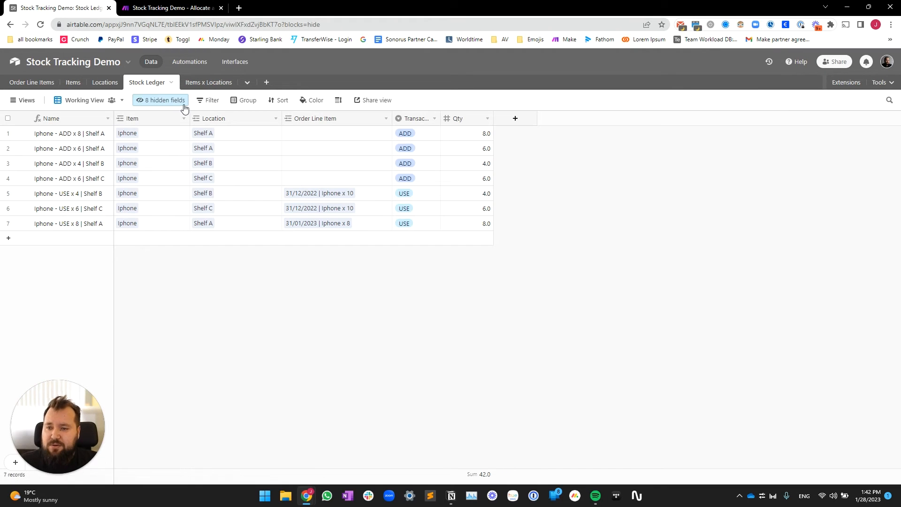
click(70, 134)
drag(121, 281, 574, 274)
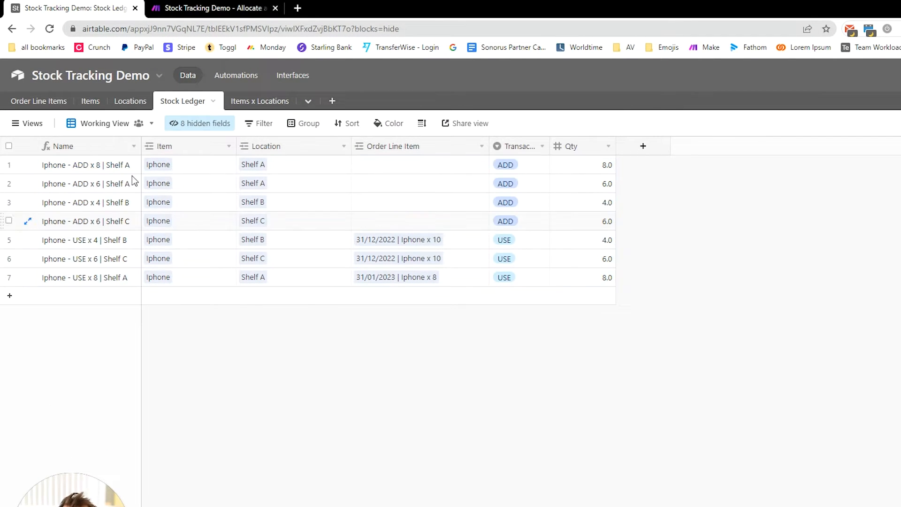
drag(111, 174, 596, 277)
click(233, 380)
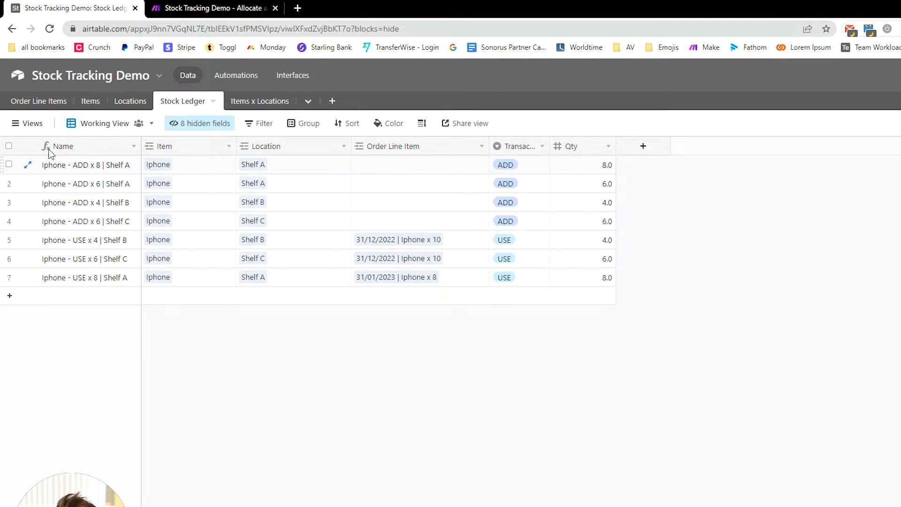
Step: Switch to the #NOFILTER view and narrow the views list
click(28, 123)
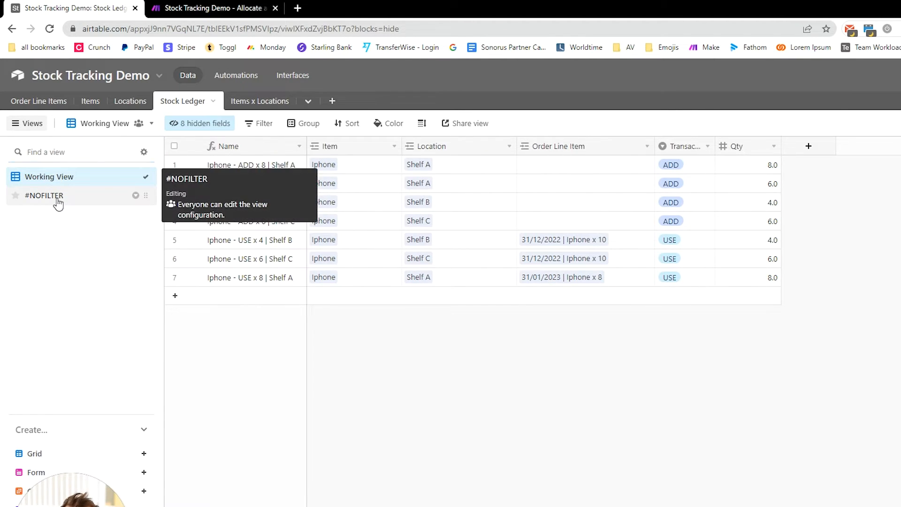
click(58, 198)
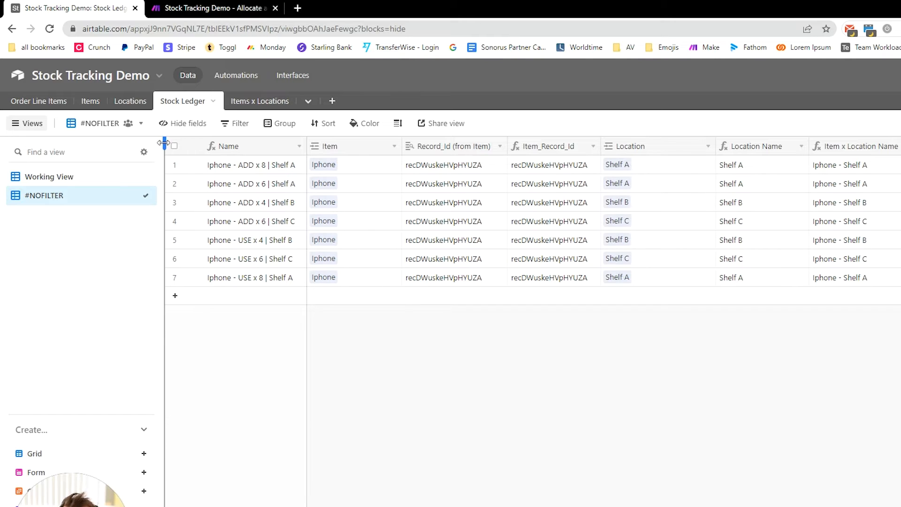
drag(164, 143, 105, 140)
click(32, 125)
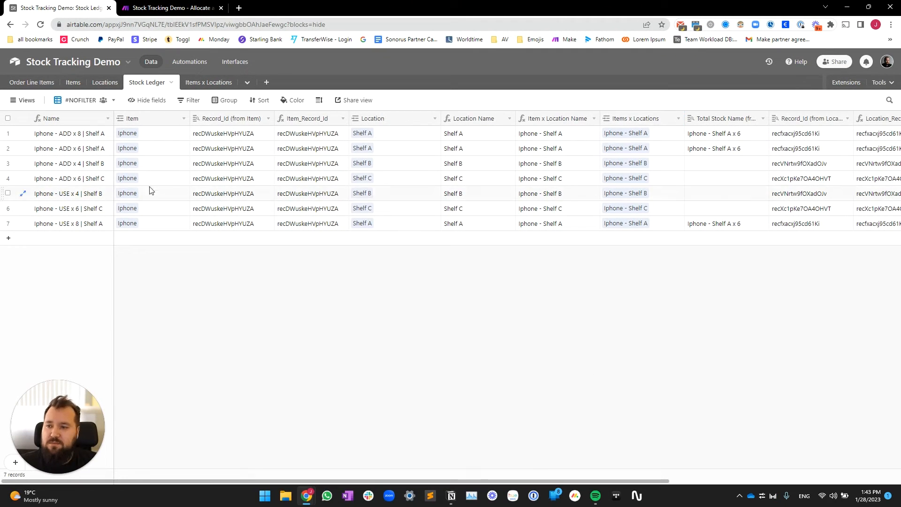
double_click(69, 120)
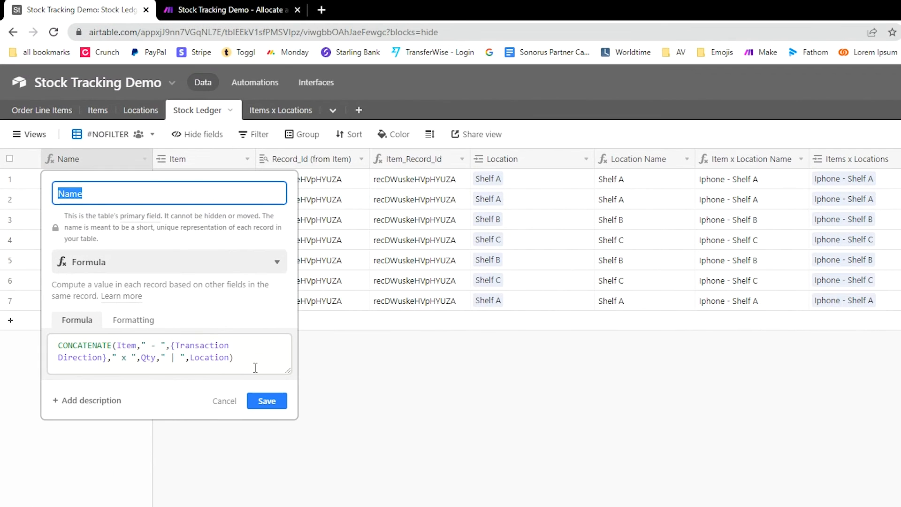
drag(255, 368, 58, 346)
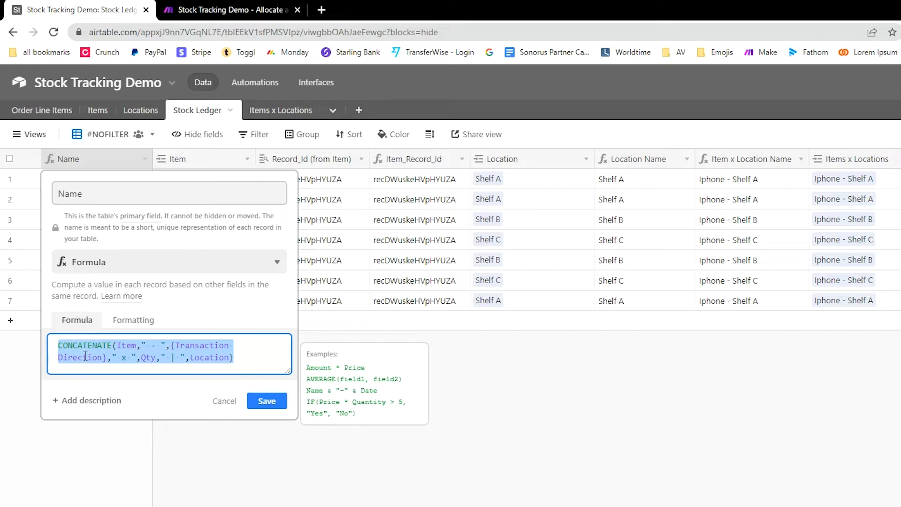
click(609, 450)
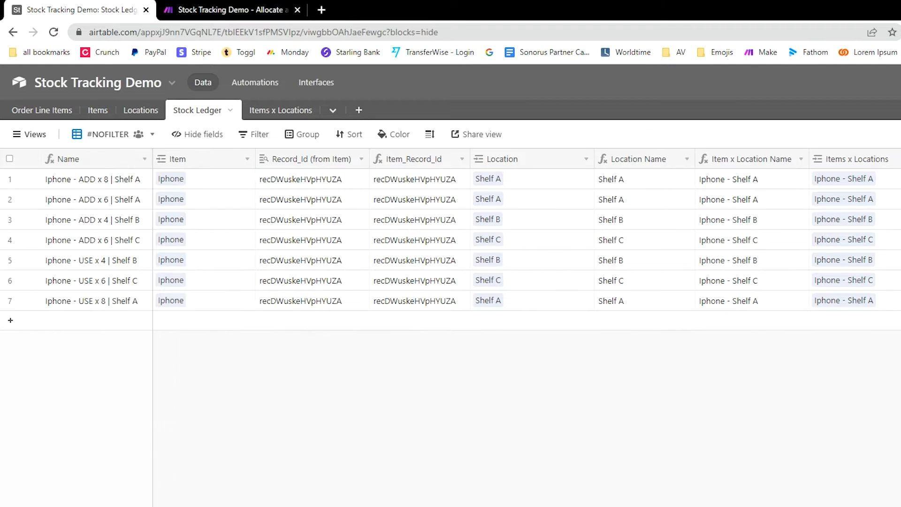
drag(231, 186, 228, 312)
double_click(218, 155)
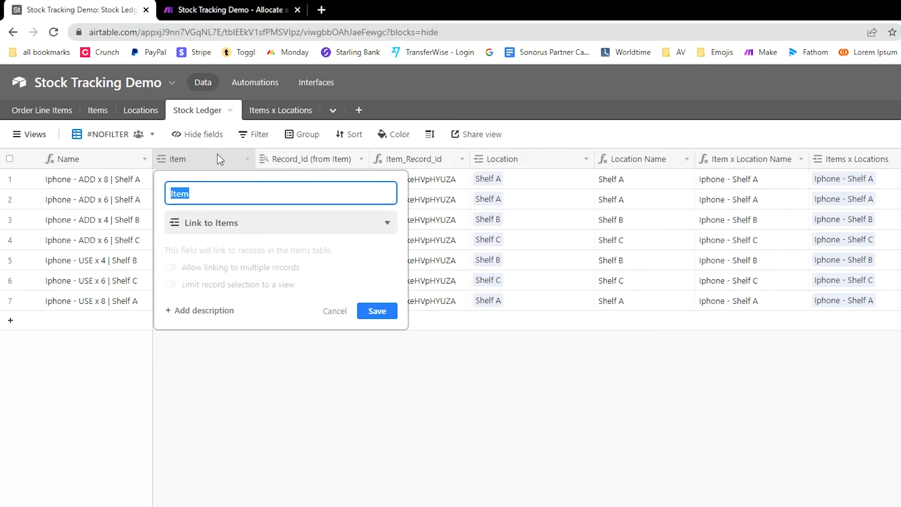
click(376, 473)
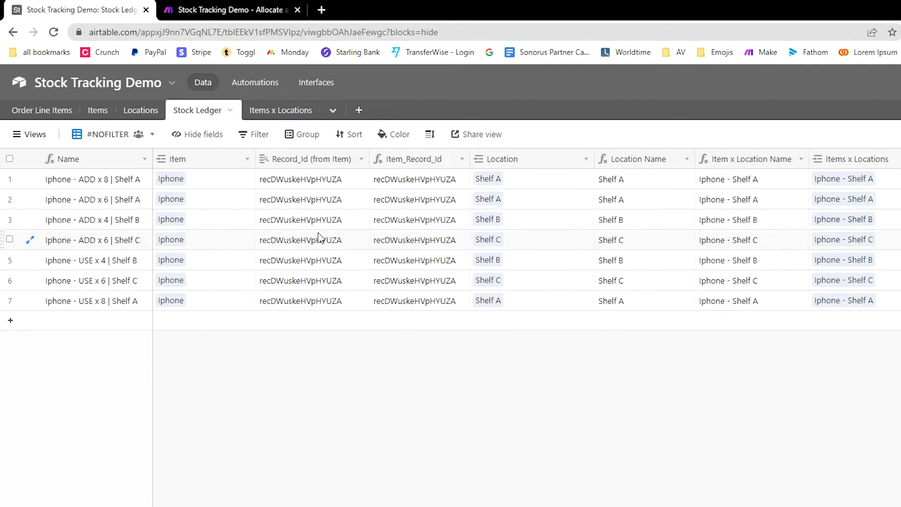
click(310, 188)
double_click(321, 164)
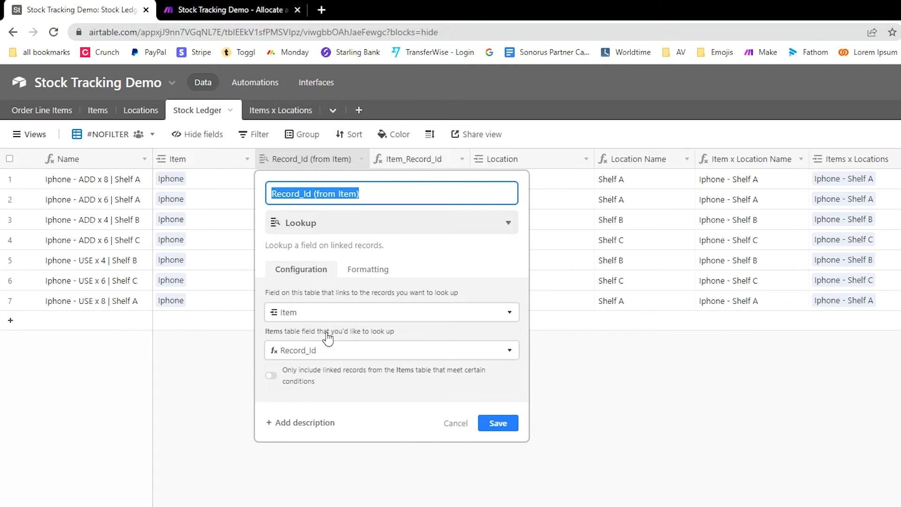
click(223, 190)
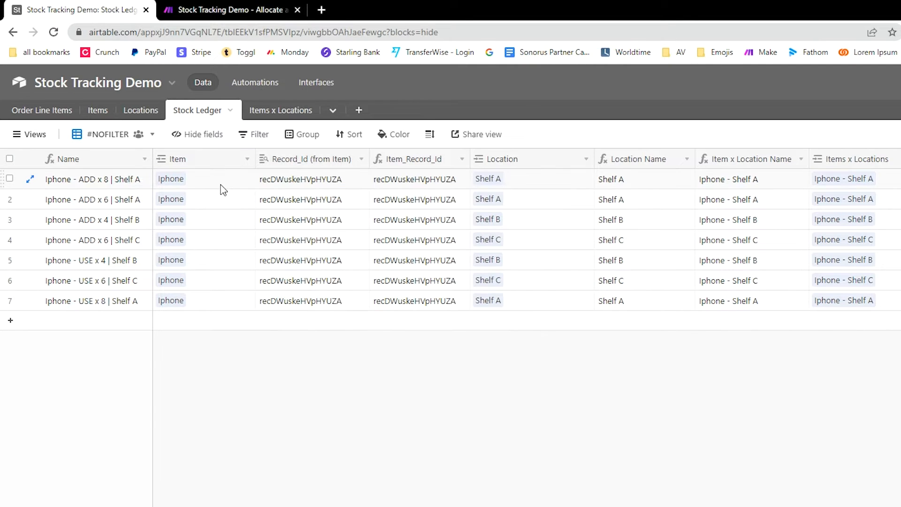
click(301, 183)
click(411, 162)
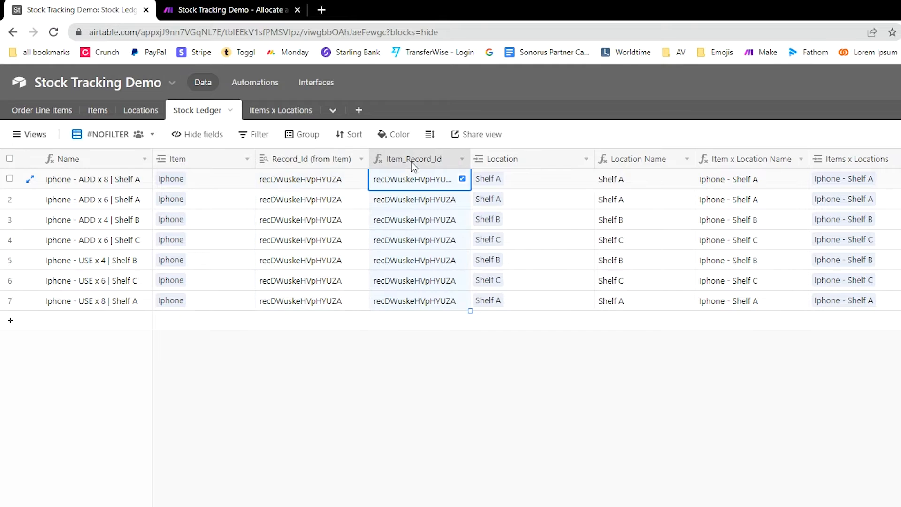
Step: Inspect the Item_Record_Id formula alongside the Record_Id (from Item) values
double_click(411, 161)
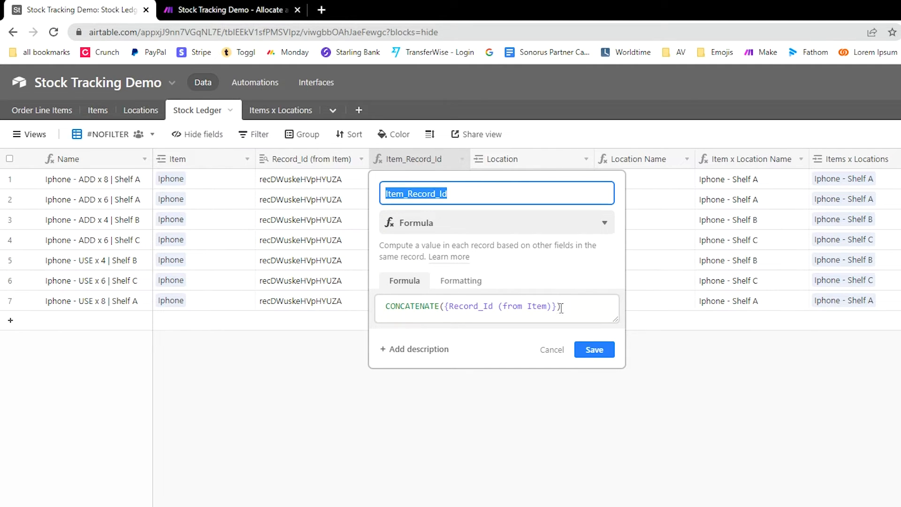
drag(561, 308, 388, 308)
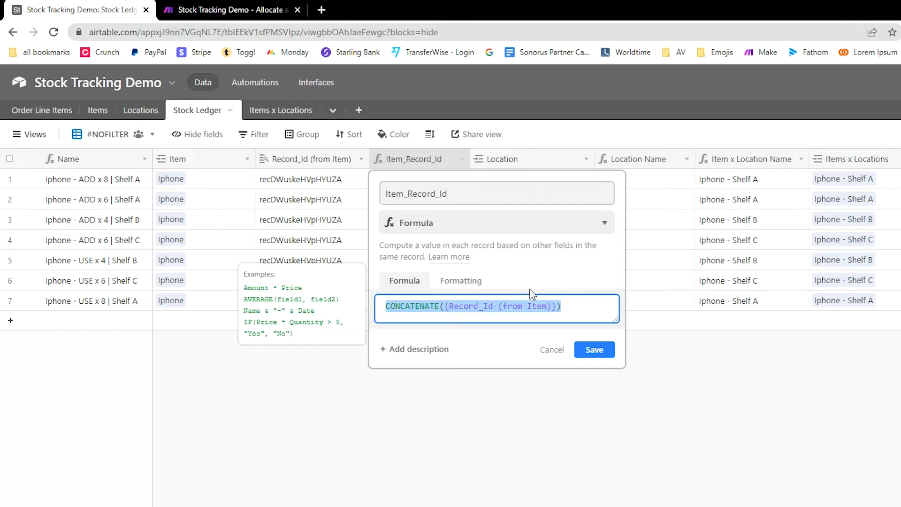
click(344, 418)
drag(348, 181, 347, 302)
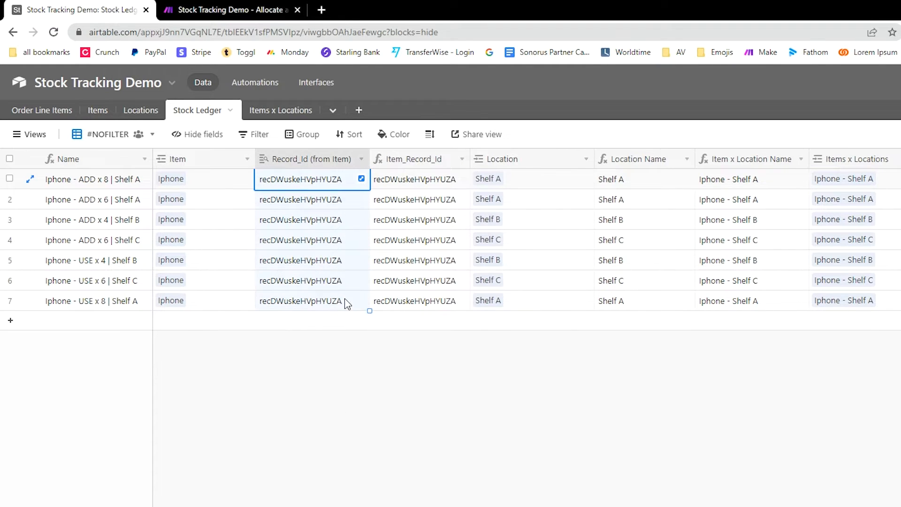
double_click(424, 162)
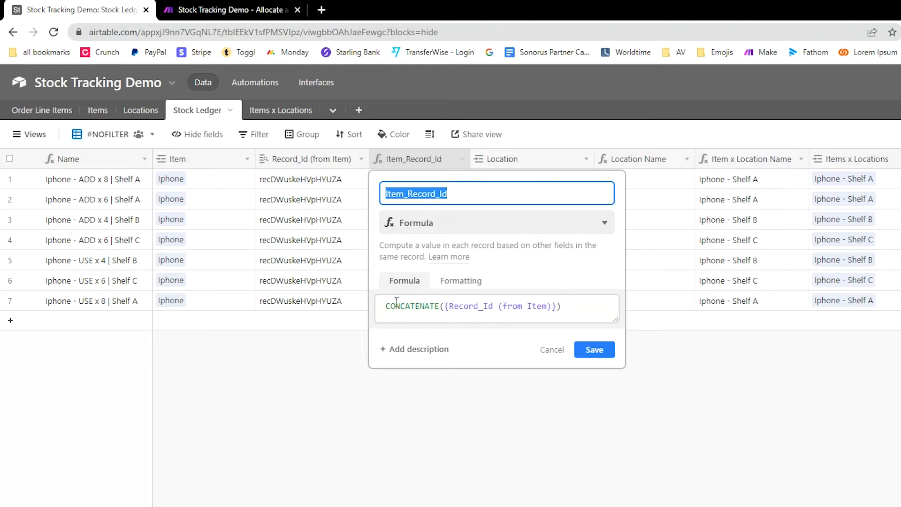
drag(385, 306, 558, 325)
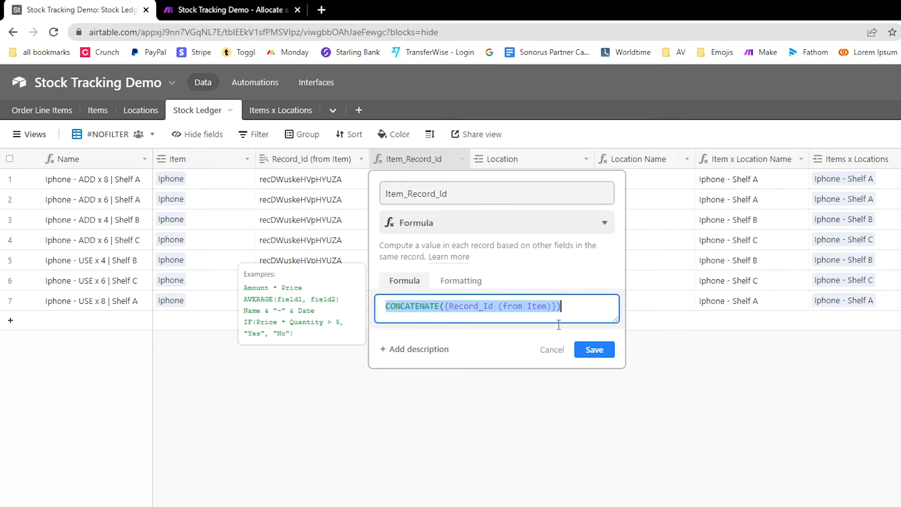
click(456, 437)
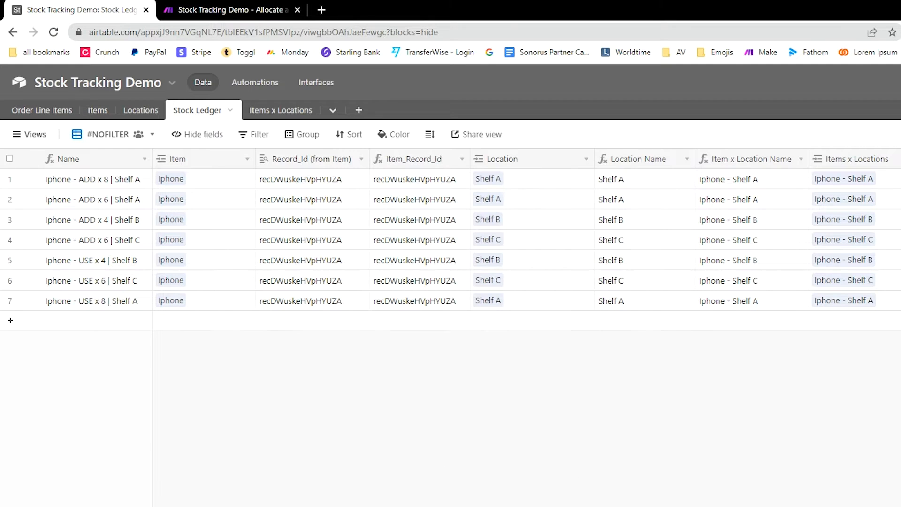
Step: Review the Location link and Location Name formula fields, narrowing the Location column
drag(557, 180, 545, 294)
double_click(533, 164)
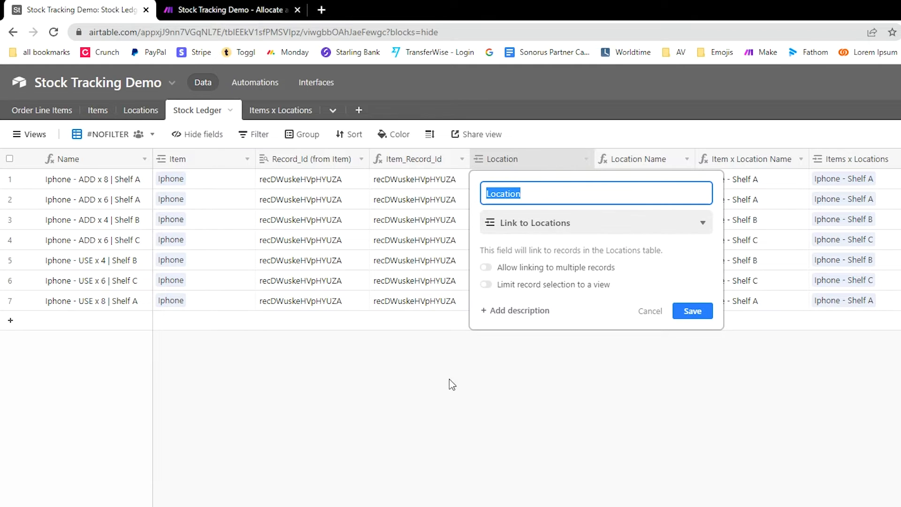
key(Return)
drag(592, 159, 556, 160)
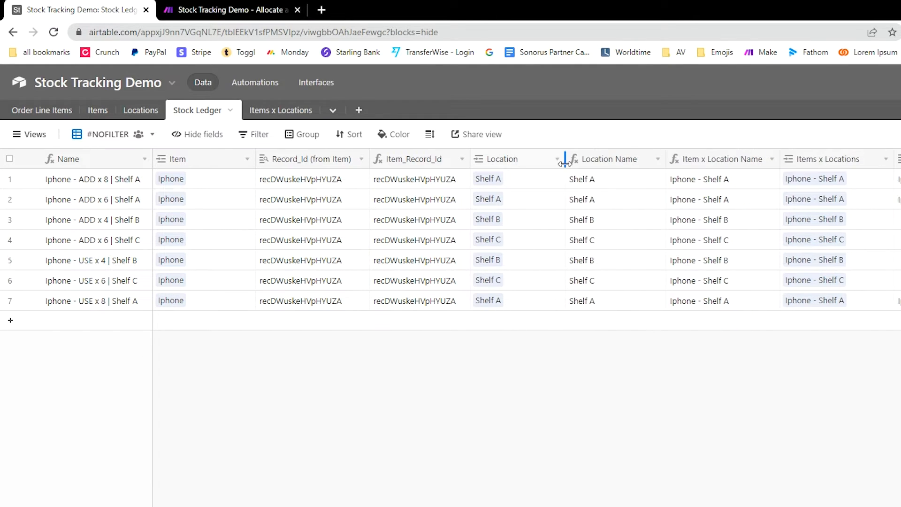
double_click(622, 164)
click(579, 306)
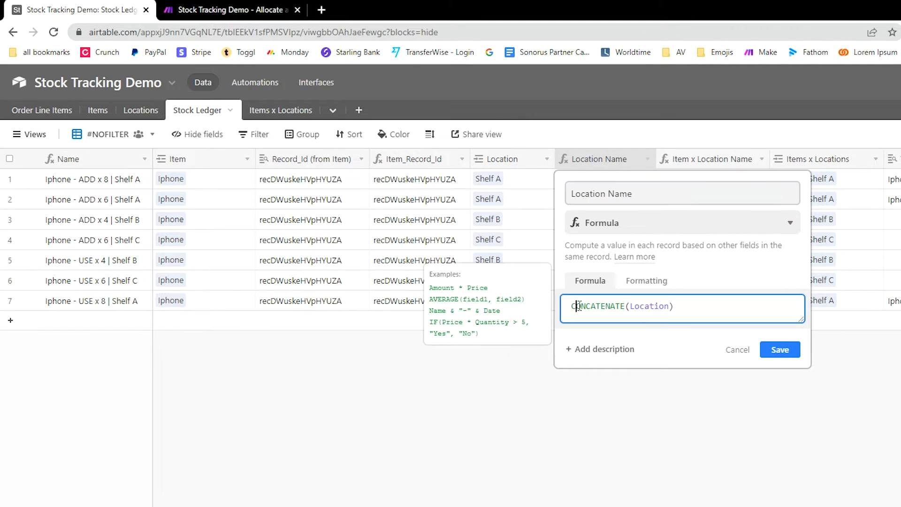
drag(578, 306, 698, 305)
click(691, 309)
click(436, 417)
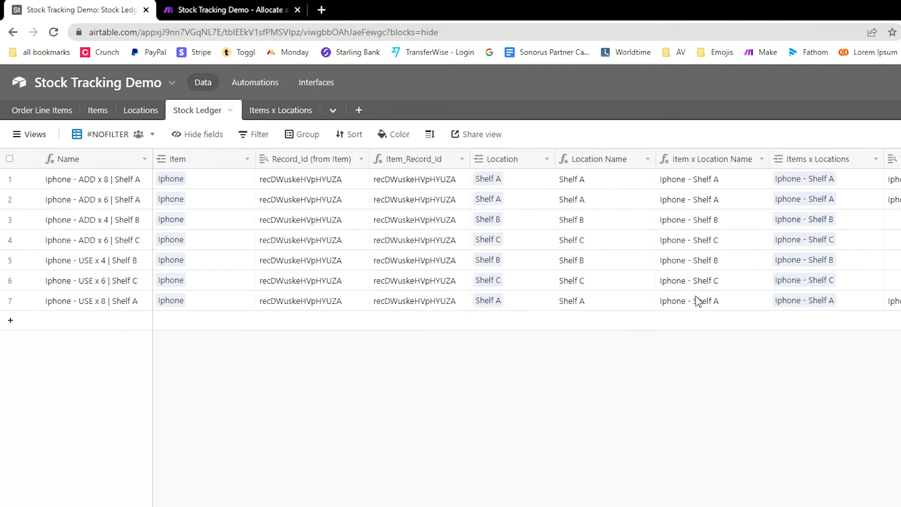
Step: Inspect the Item x Location Name formula, then open the Items x Locations table
double_click(723, 165)
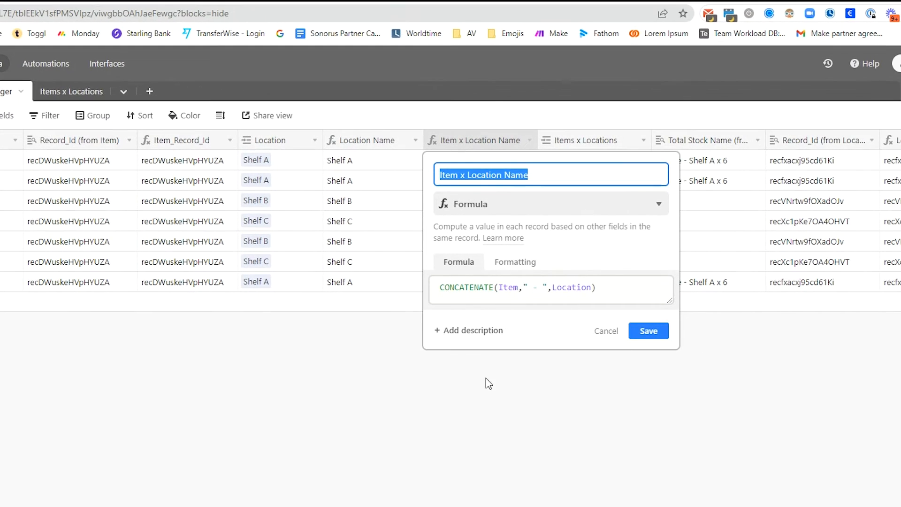
mouse_move(441, 288)
mouse_down()
mouse_move(517, 286)
mouse_move(436, 288)
mouse_up()
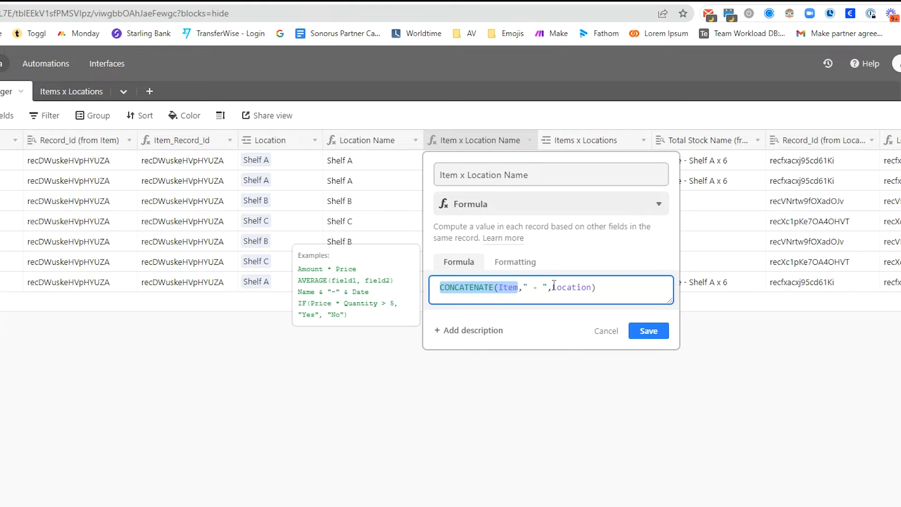
drag(553, 287, 602, 286)
click(544, 452)
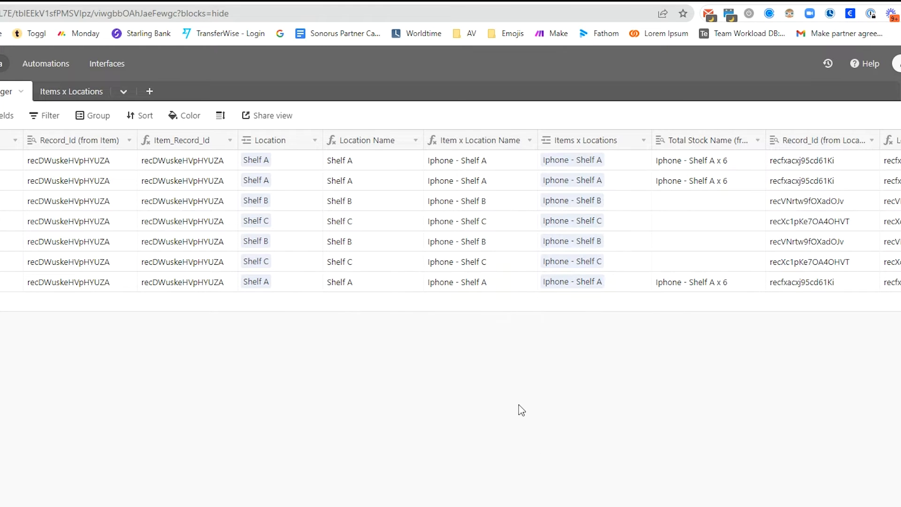
click(89, 94)
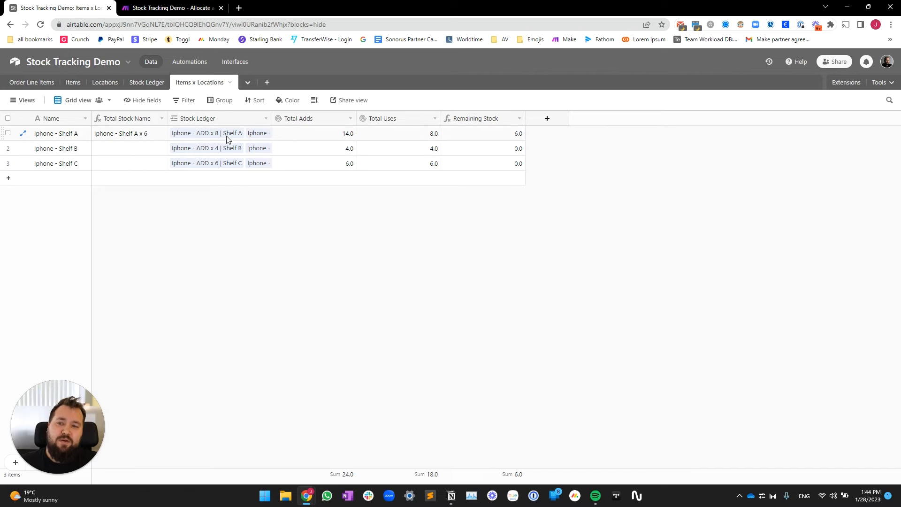
Step: Check row 7's Item, Location and Items x Locations link in Stock Ledger, then open Items x Locations
click(146, 82)
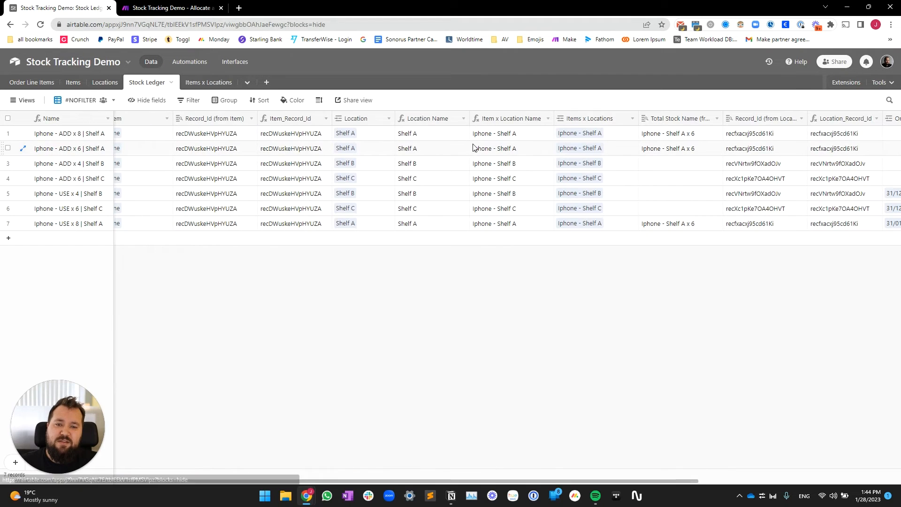
scroll(479, 154, right, 3)
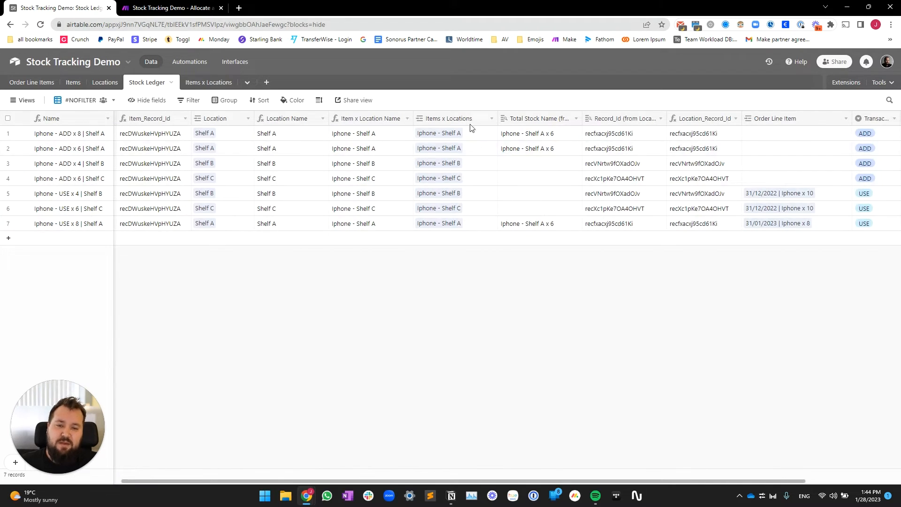
scroll(333, 228, left, 3)
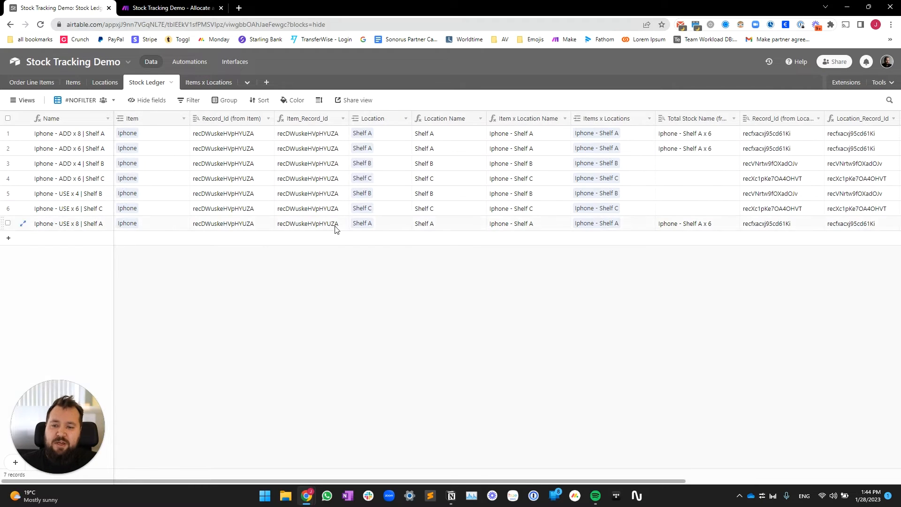
click(176, 228)
click(391, 229)
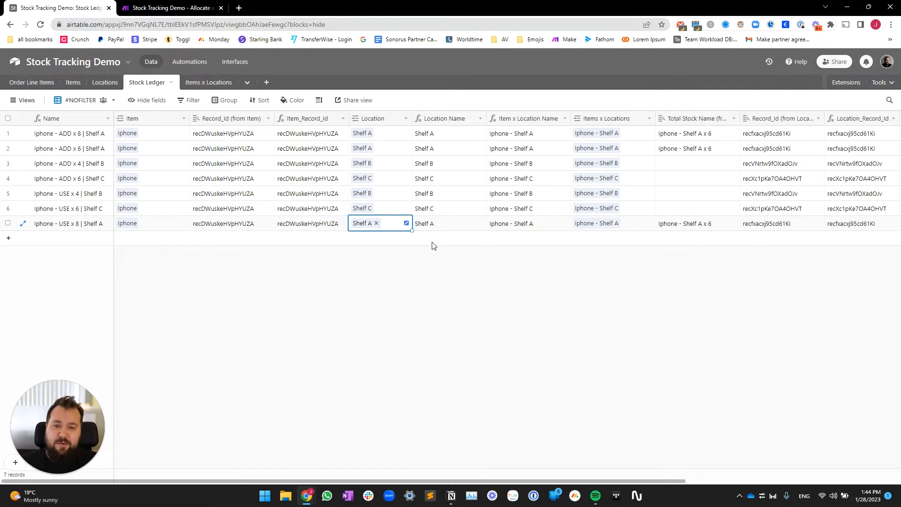
click(638, 229)
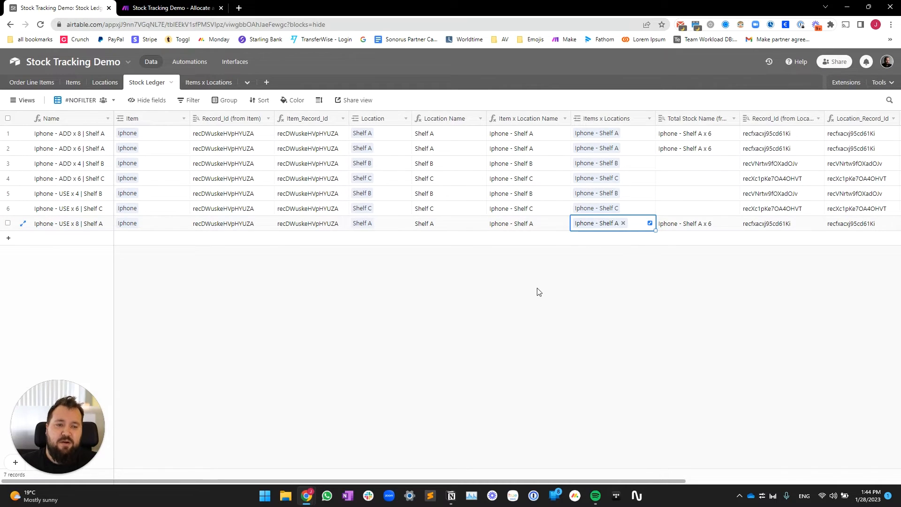
scroll(533, 202, right, 2)
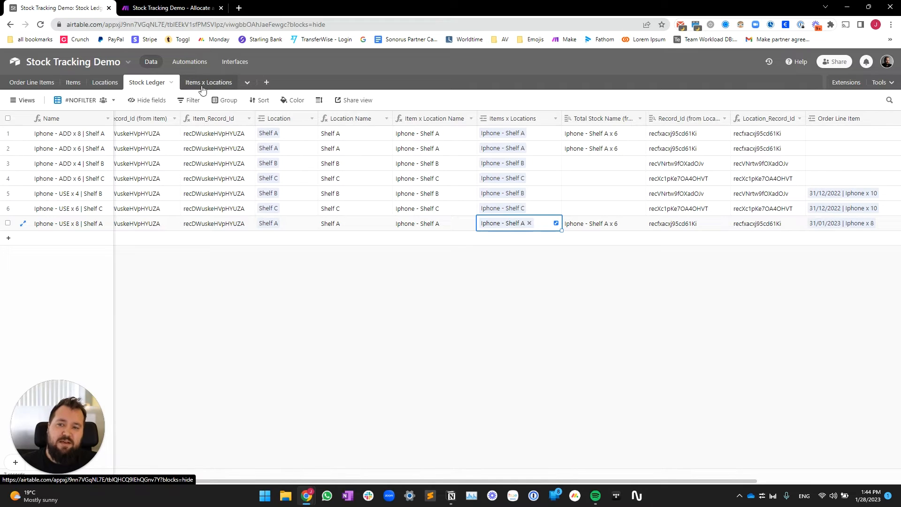
click(492, 332)
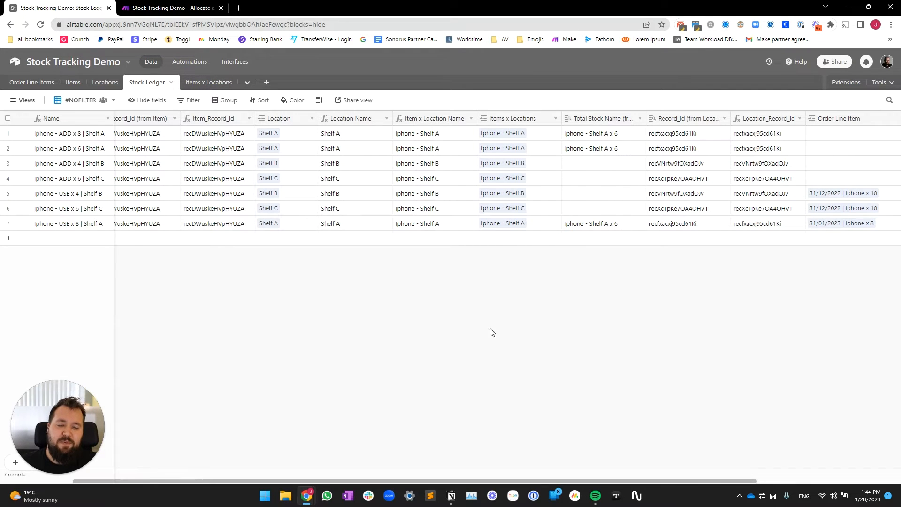
click(210, 86)
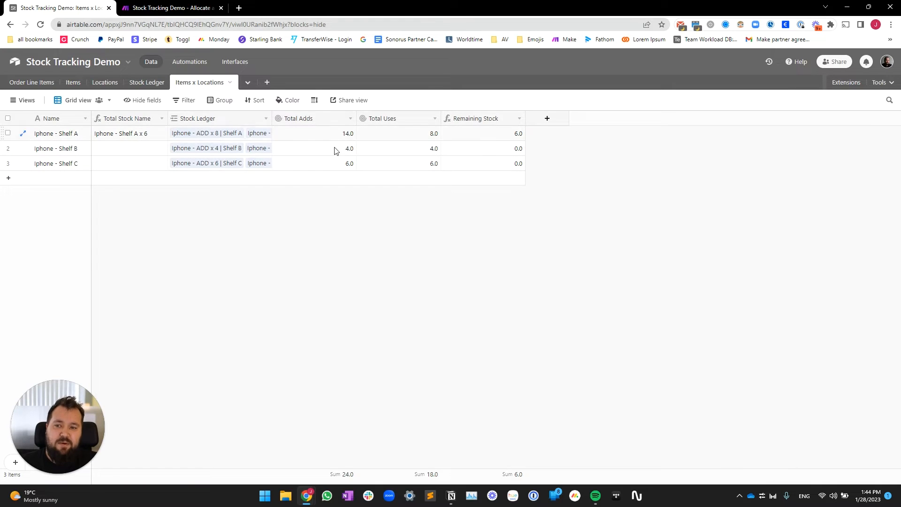
Step: Compare both Iphone orders' Total Remaining Stock in Order Line Items, each reading Shelf A x 6
click(31, 82)
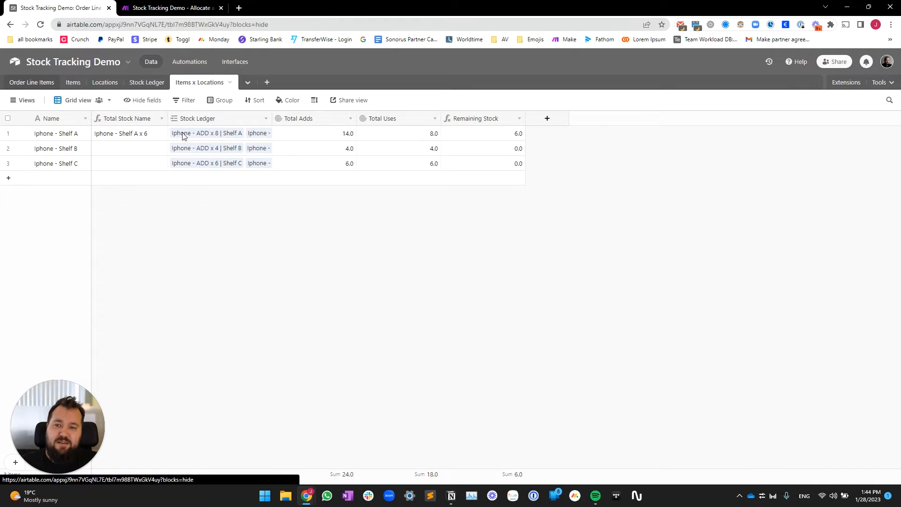
drag(335, 143, 335, 217)
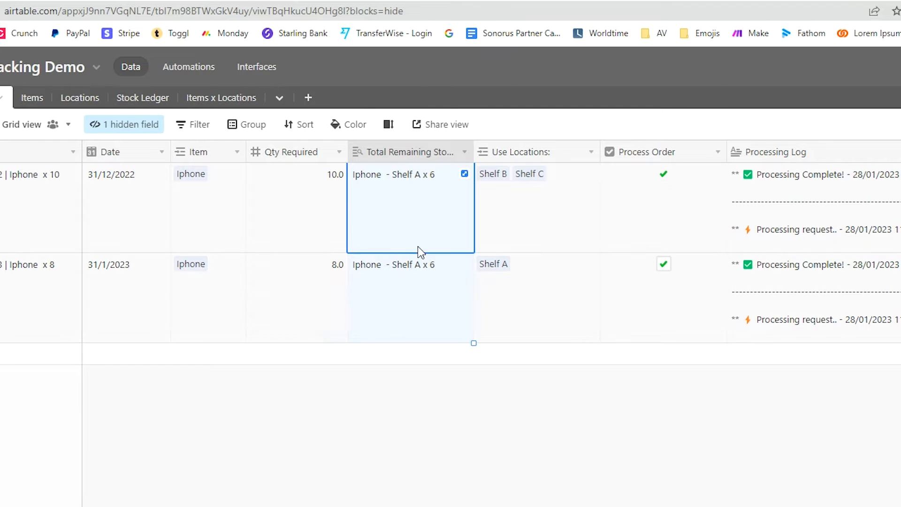
click(407, 446)
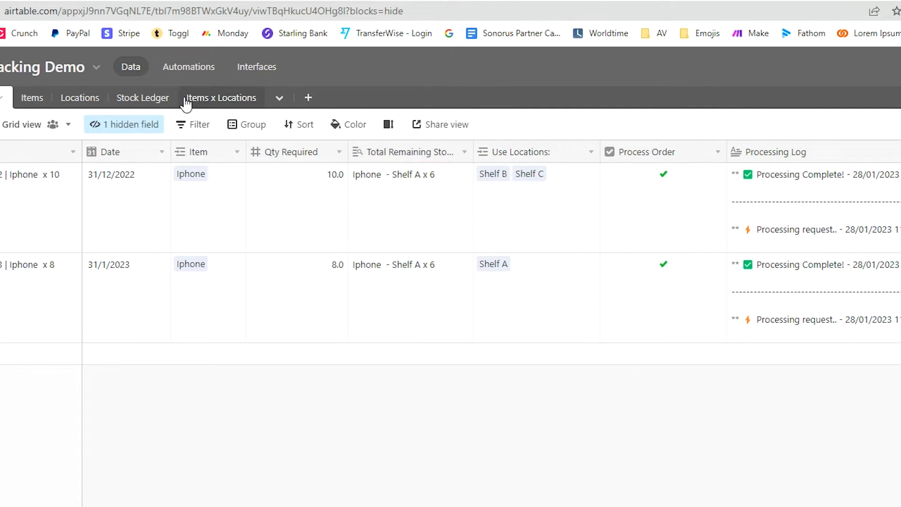
Step: Widen the Stock Ledger's Total Stock Name column and inspect its settings without saving
click(142, 98)
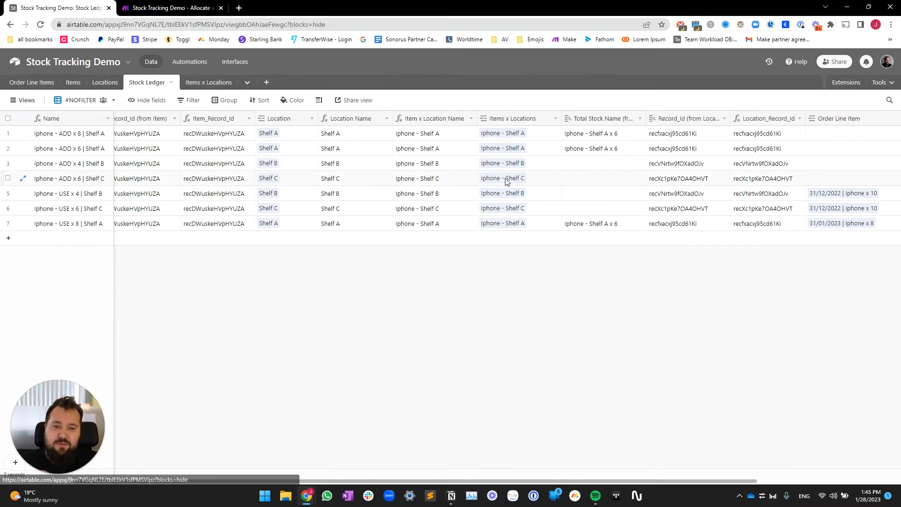
drag(538, 134, 571, 217)
scroll(585, 207, right, 3)
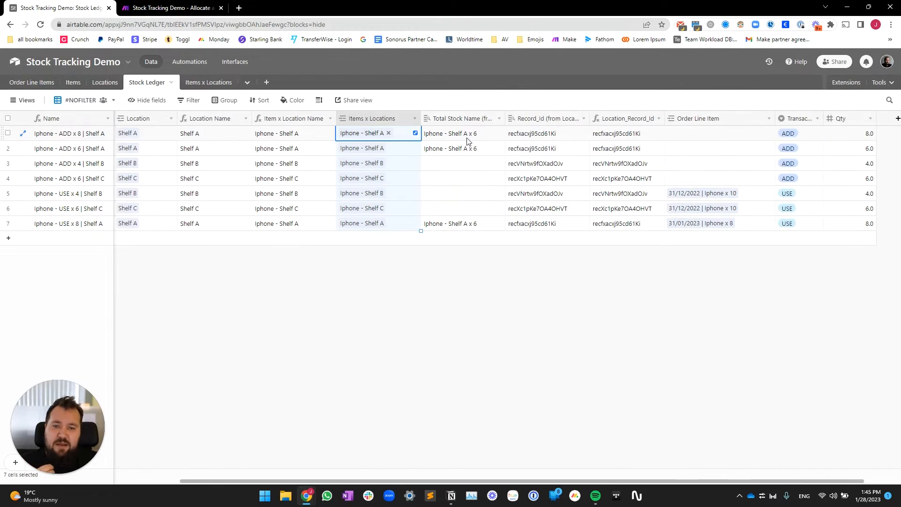
drag(504, 119, 559, 121)
double_click(493, 118)
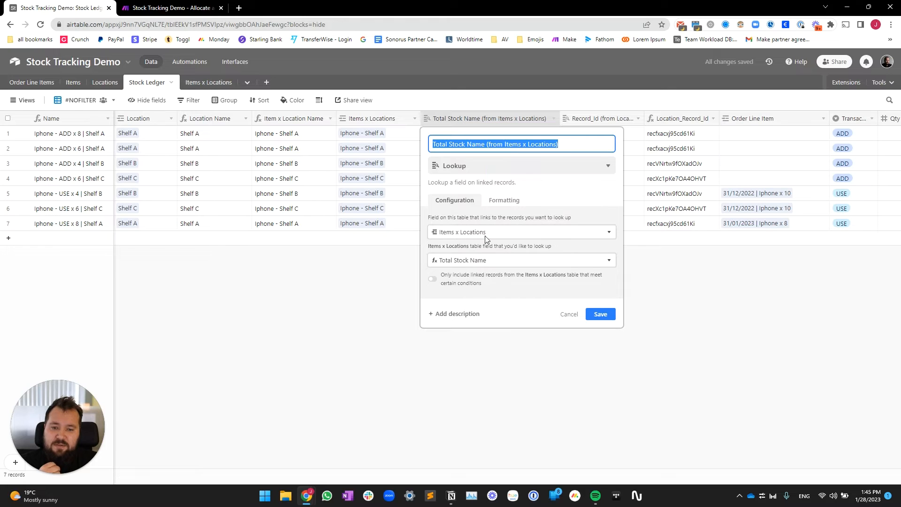
click(369, 301)
Step: Inspect the Record_Id (from Location) lookup and the Location_Record_Id CONCATENATE formula, cancelling both
scroll(549, 289, right, 3)
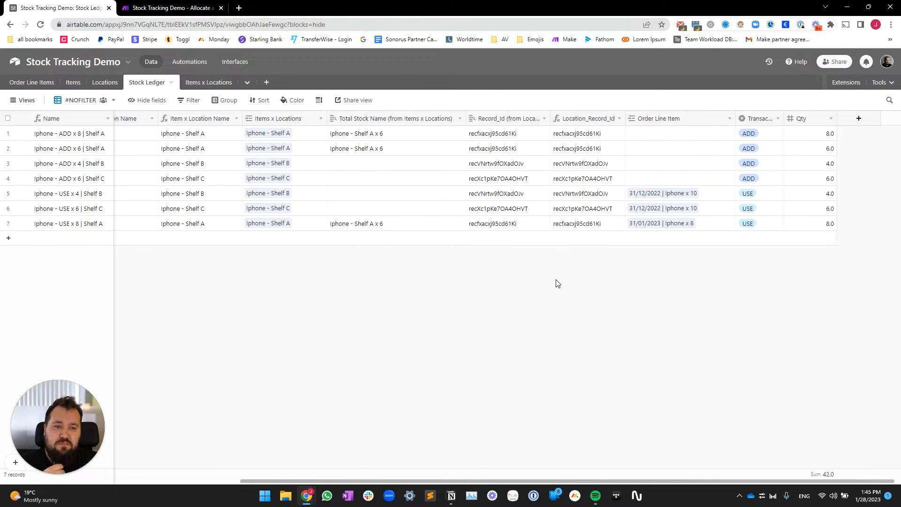
double_click(501, 118)
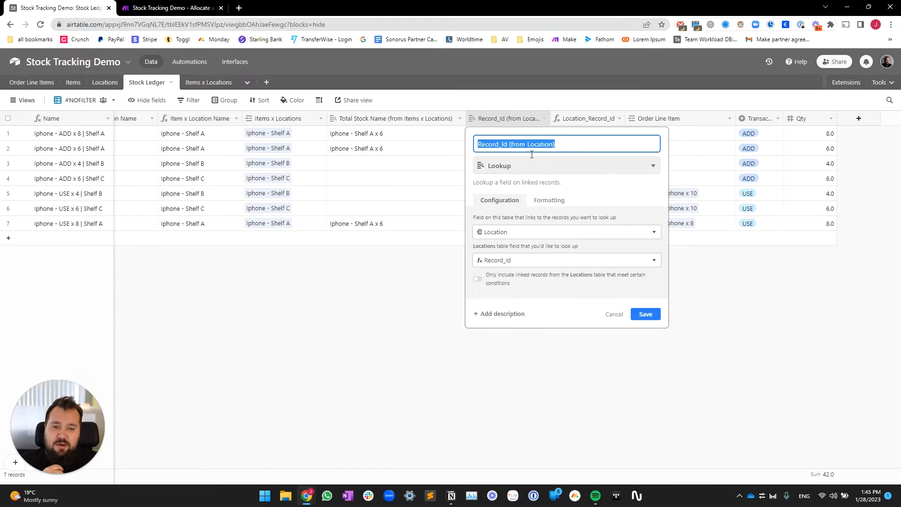
click(421, 271)
double_click(594, 118)
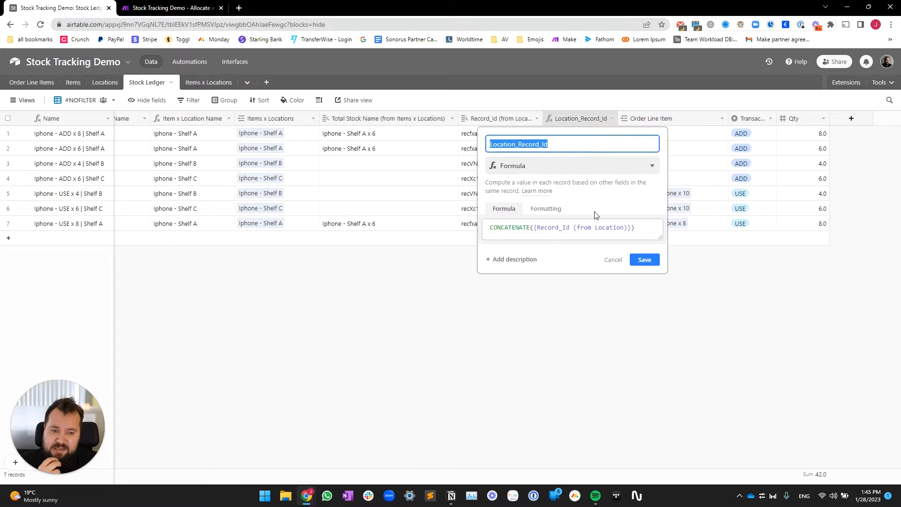
drag(490, 228, 643, 228)
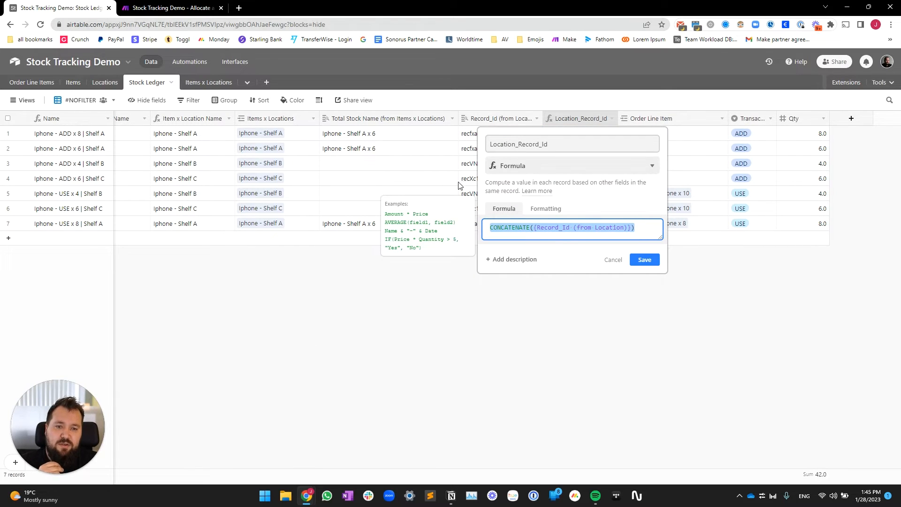
drag(493, 143, 554, 143)
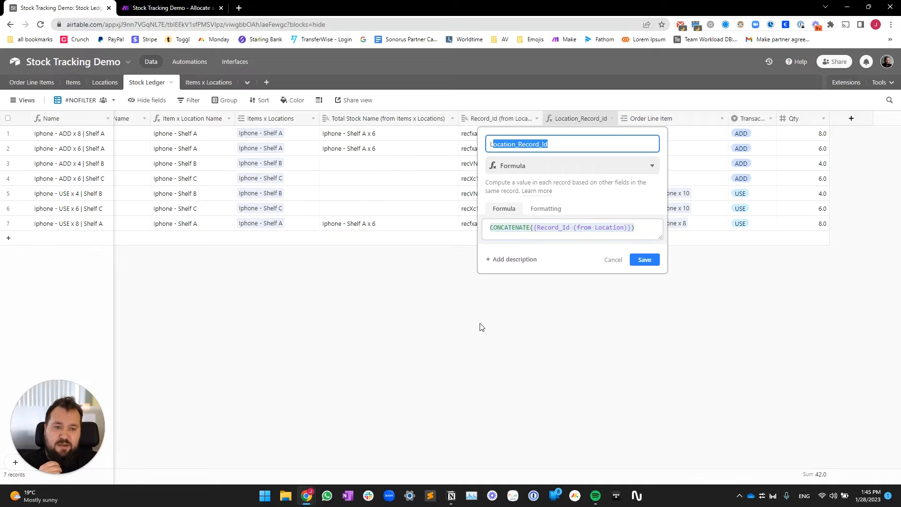
triple_click(524, 231)
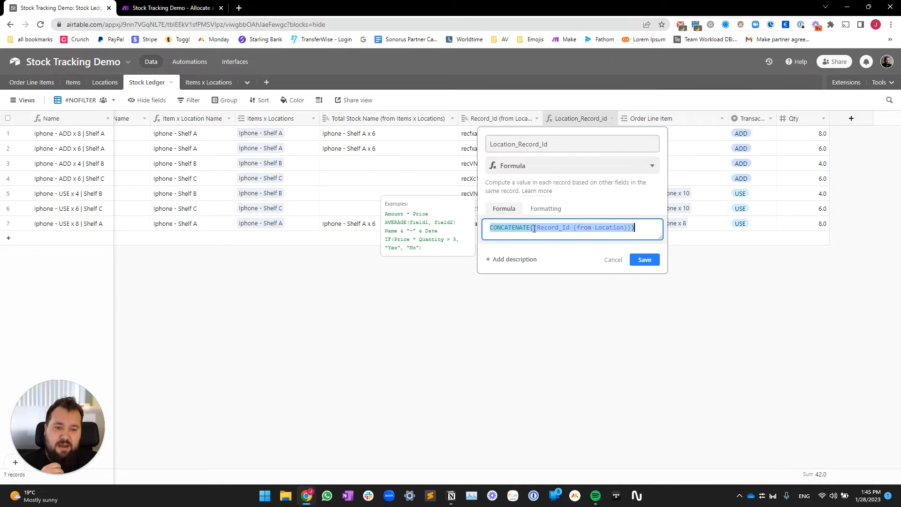
drag(534, 228, 537, 288)
click(515, 332)
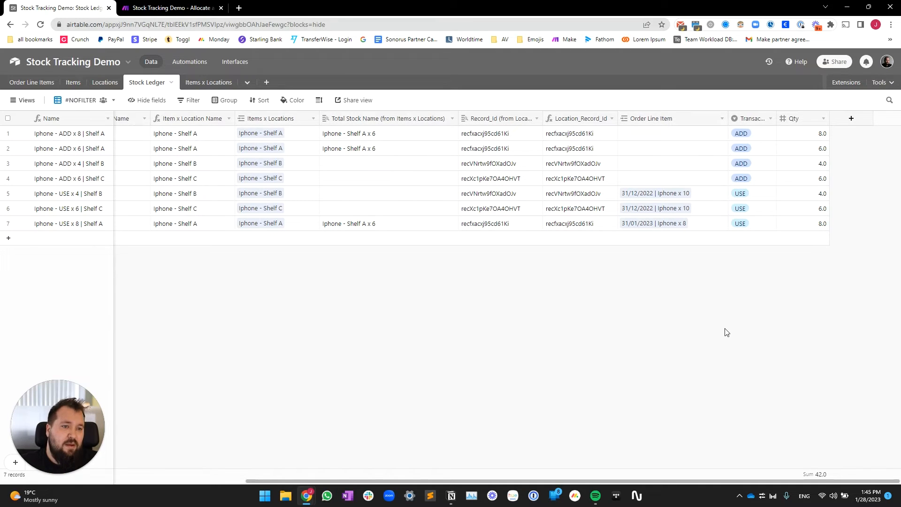
Step: Select the linked order line items for rows 5–7 in the Stock Ledger
click(712, 198)
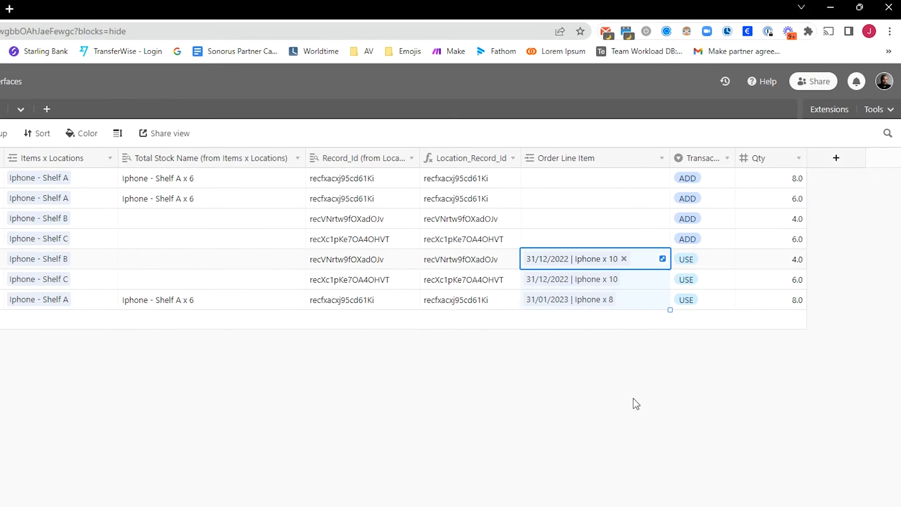
click(577, 425)
drag(634, 266, 656, 353)
Step: Widen the Transaction column to show 'Transaction Direction' and check its field settings without changing them
drag(735, 159, 820, 161)
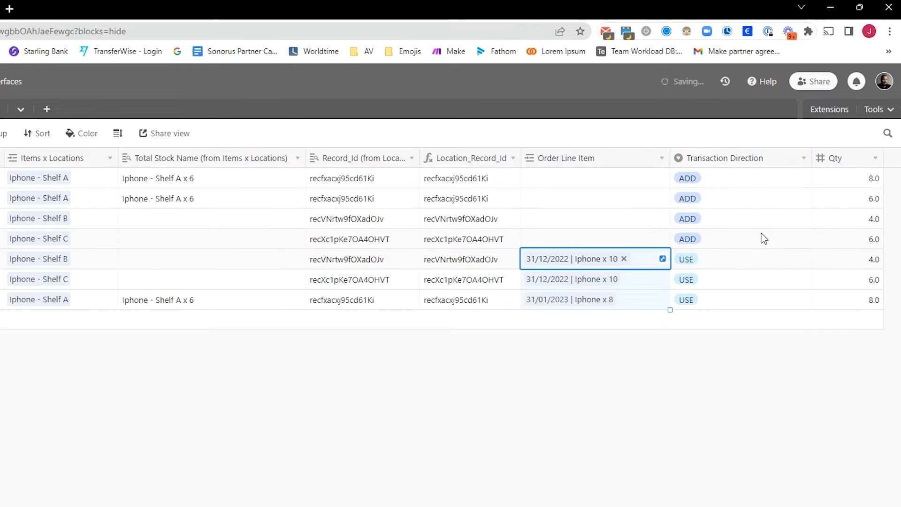
scroll(756, 237, right, 2)
click(678, 176)
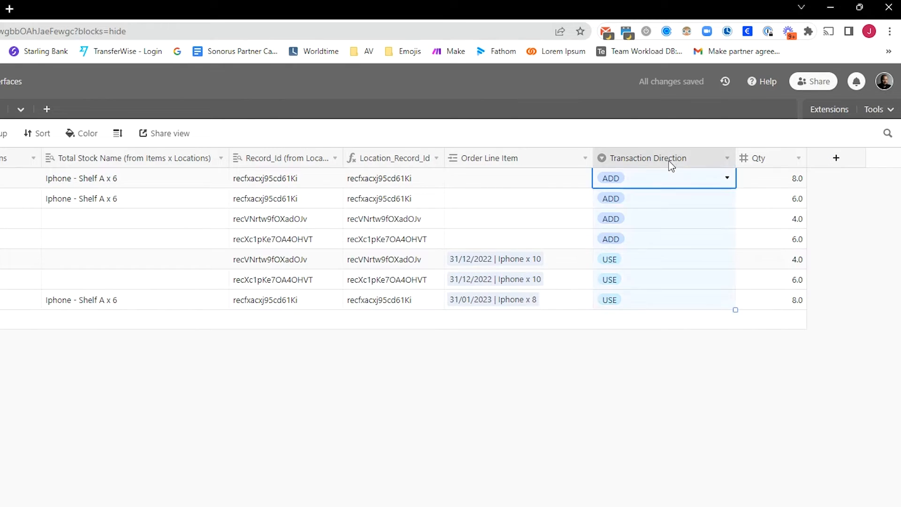
double_click(672, 164)
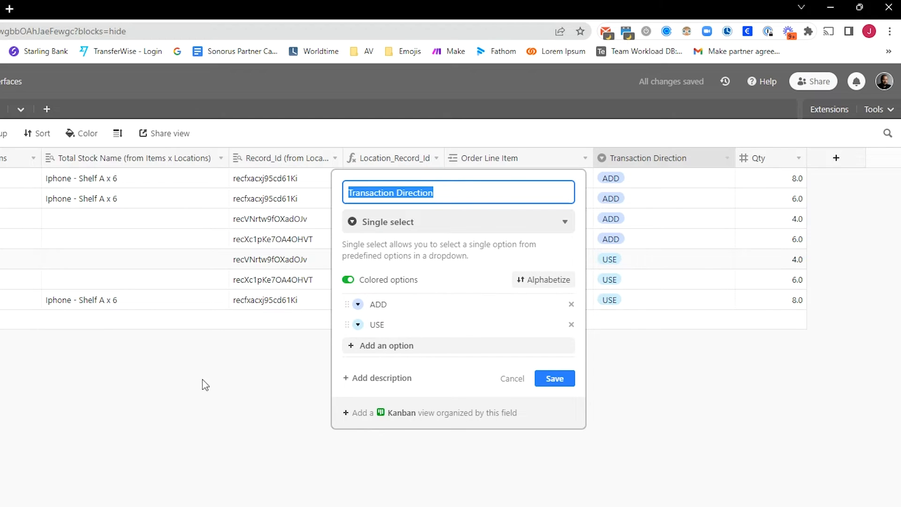
click(217, 397)
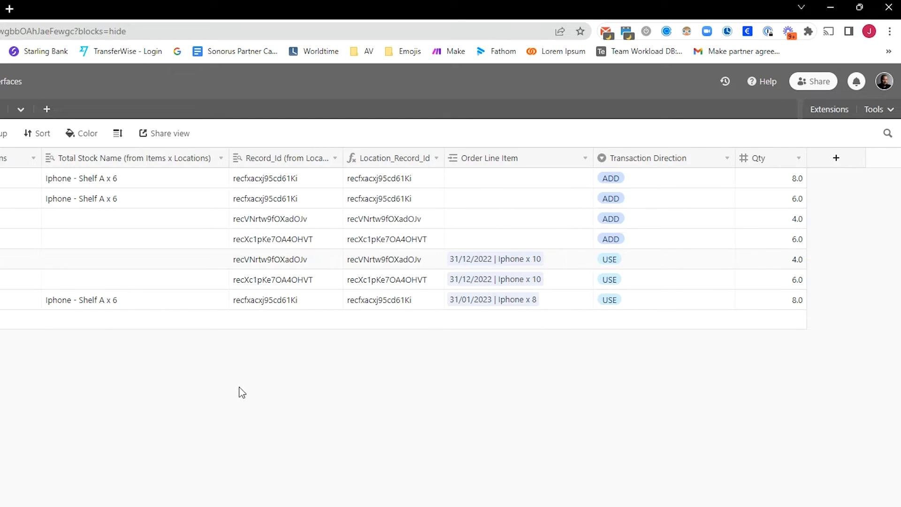
Step: Select the four ADD transaction cells and the first four Qty values, ending on row 1's ADD cell
drag(661, 183, 668, 289)
click(711, 425)
drag(777, 184, 779, 238)
click(792, 373)
click(689, 186)
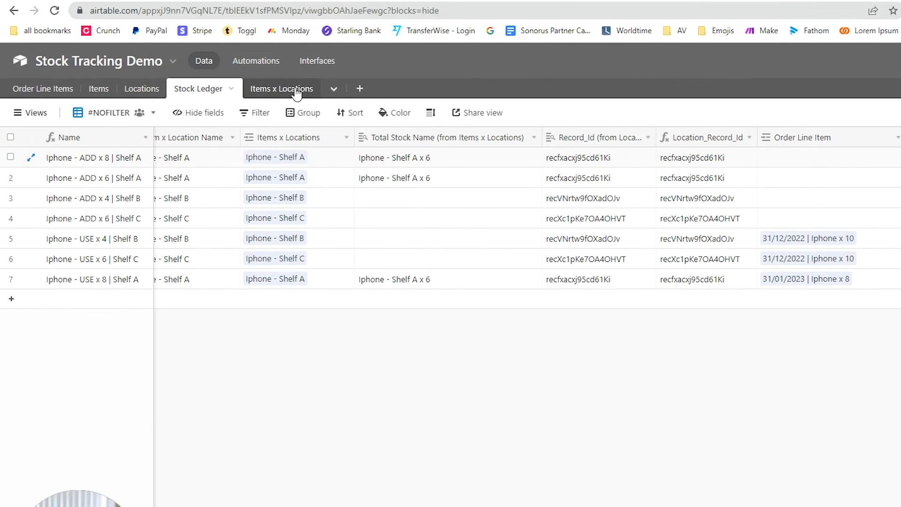
Step: In the Items x Locations table, view the Name field settings unchanged and select the row names
click(259, 90)
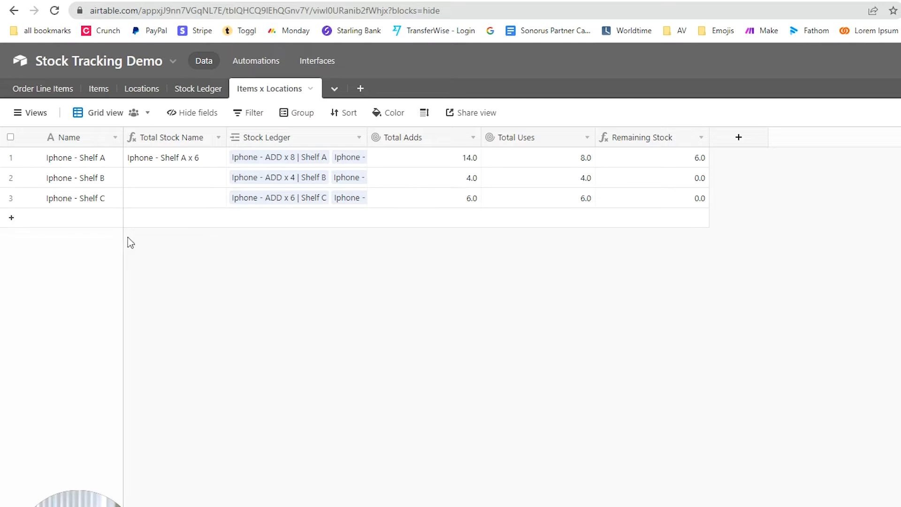
double_click(94, 142)
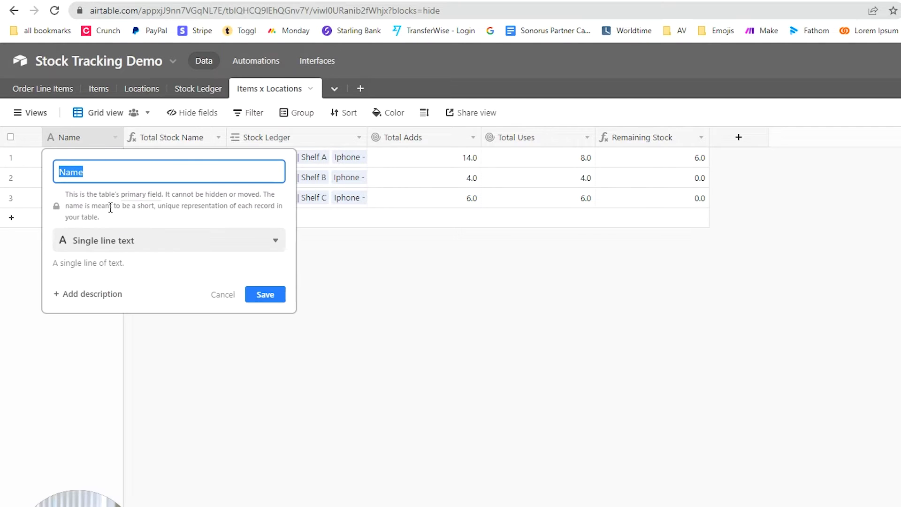
click(452, 305)
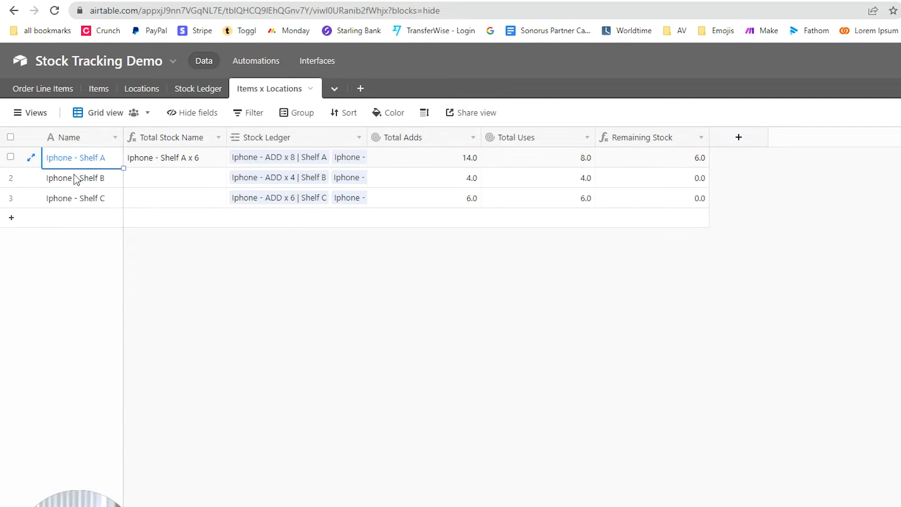
drag(74, 175, 77, 200)
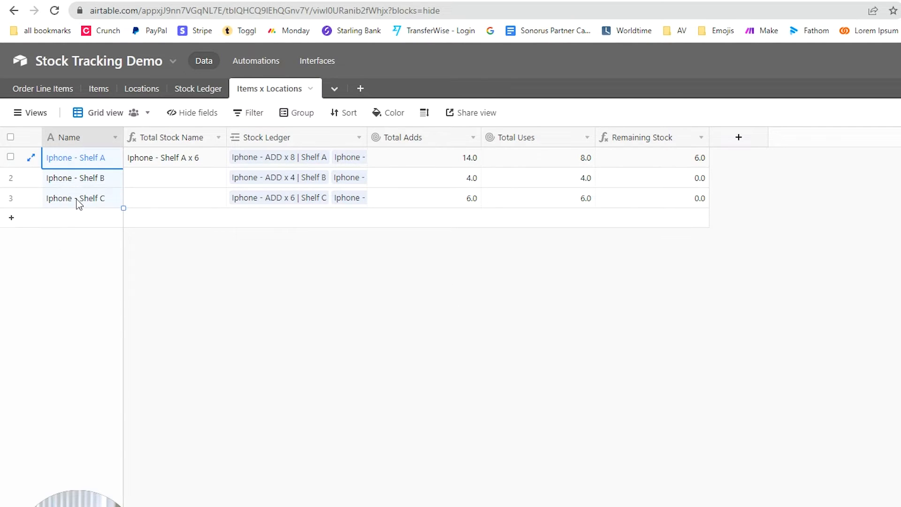
click(87, 161)
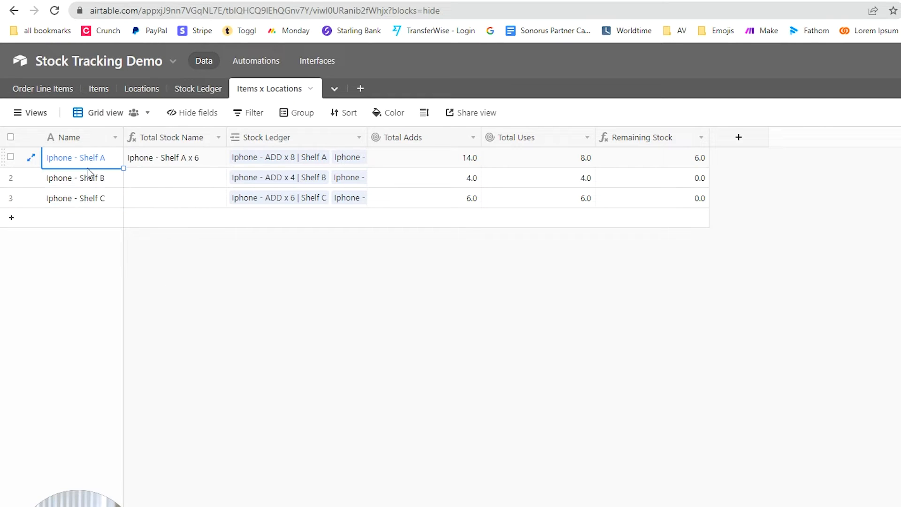
click(236, 328)
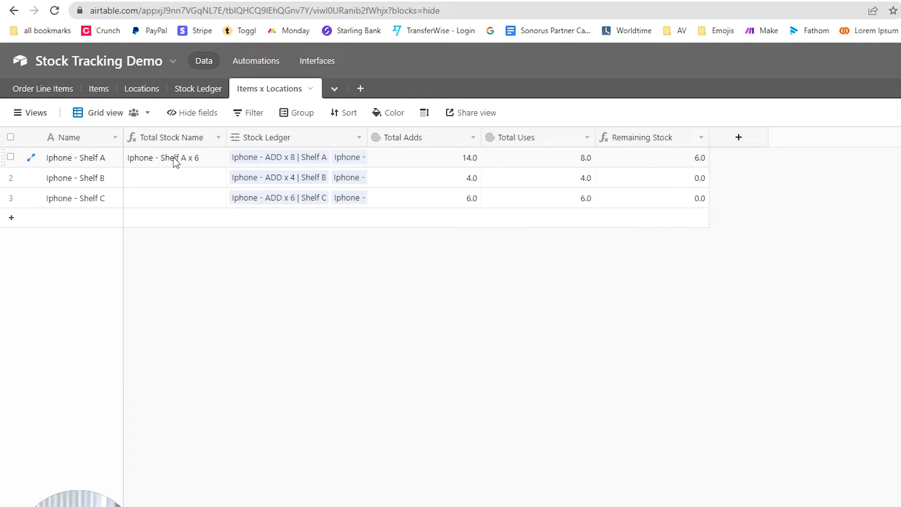
Step: Open the Total Stock Name formula and examine its zero-stock IF condition and CONCATENATE part
click(317, 179)
double_click(193, 139)
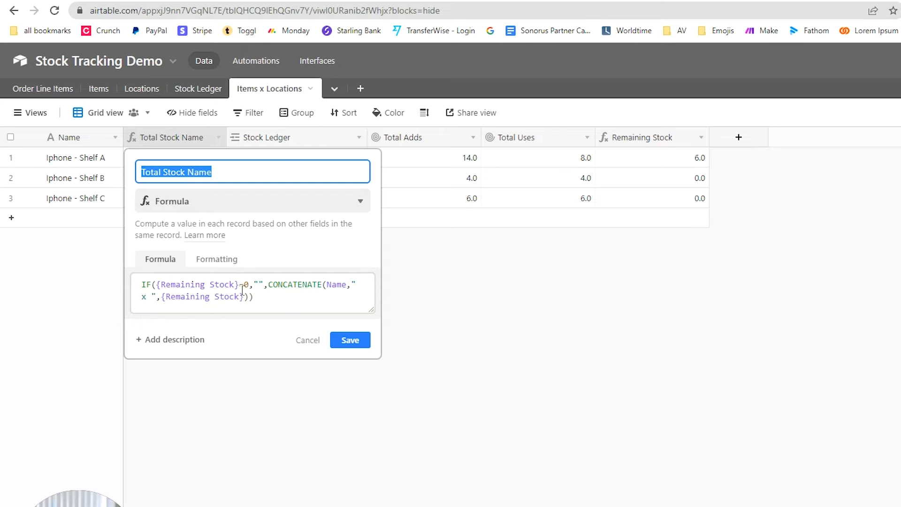
drag(160, 284, 254, 285)
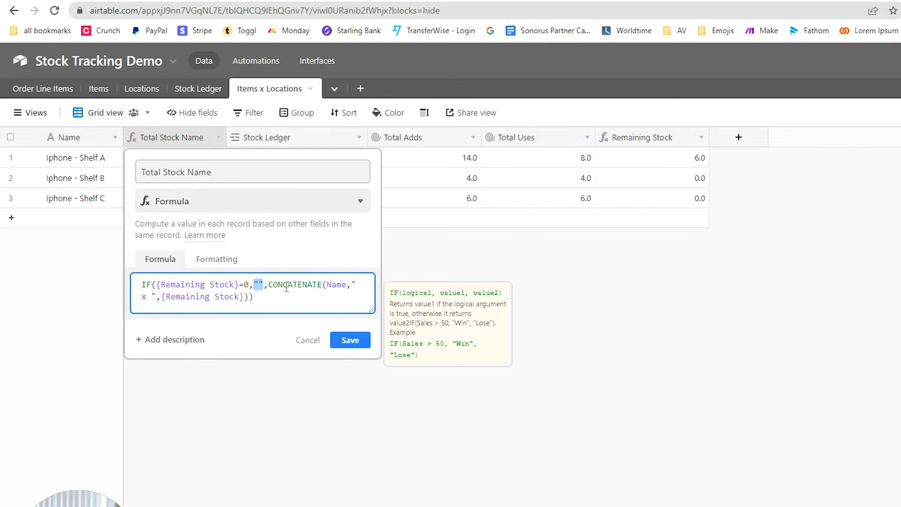
click(287, 286)
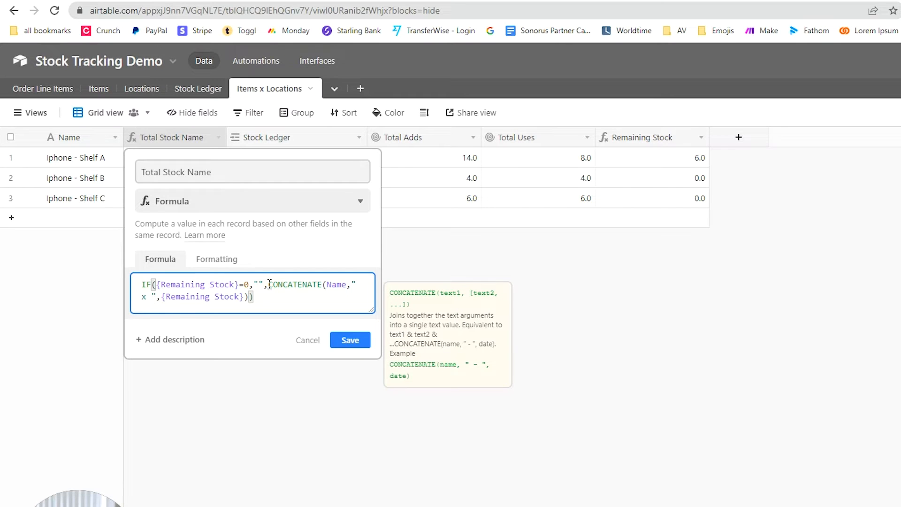
shift+click(337, 296)
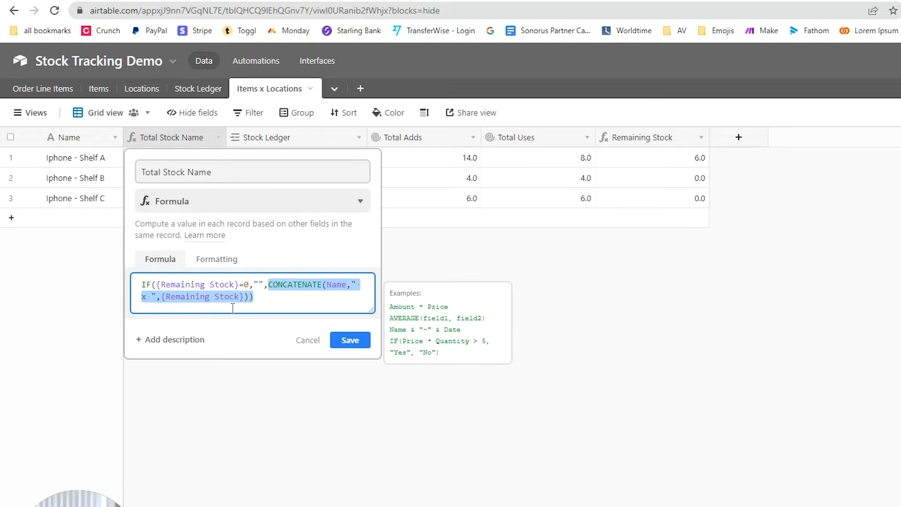
click(331, 285)
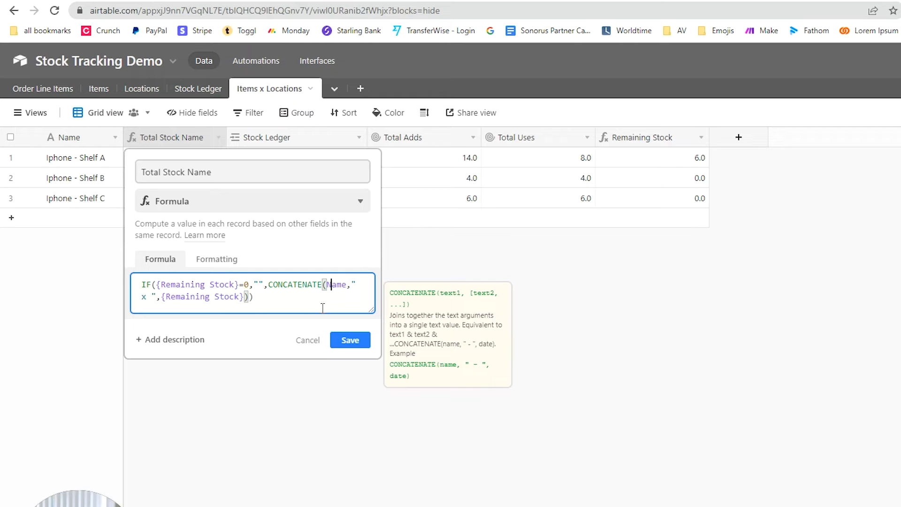
click(364, 287)
Step: Enlarge the formula editor, check the ' x ' separator and the formula's end, then cancel unchanged
drag(371, 311, 688, 346)
drag(360, 287, 365, 287)
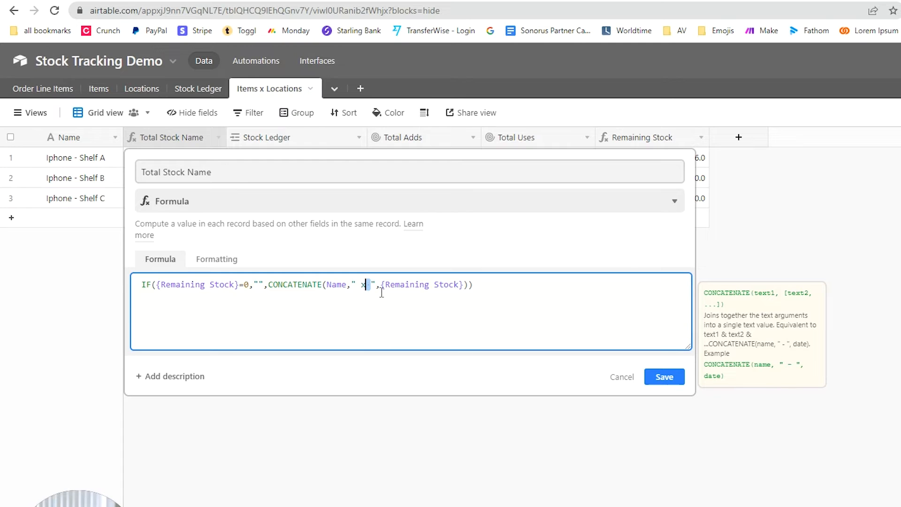
drag(473, 286, 439, 286)
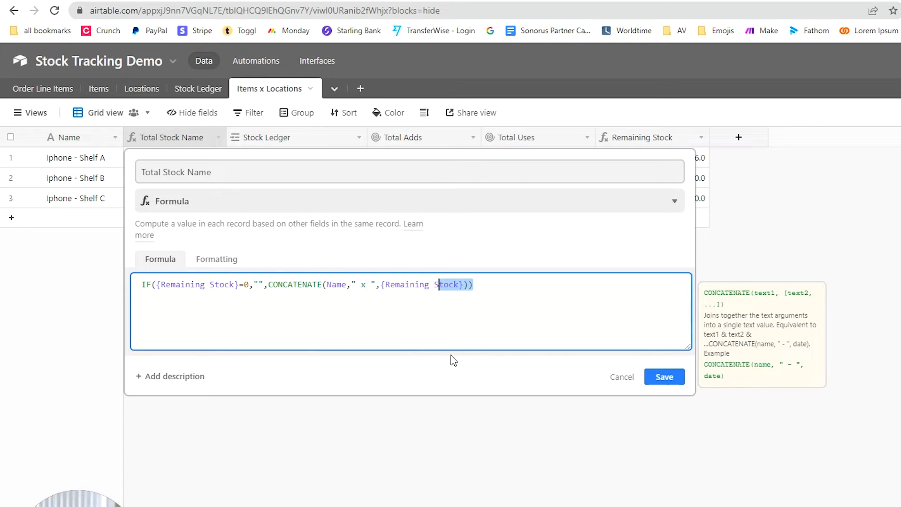
click(616, 381)
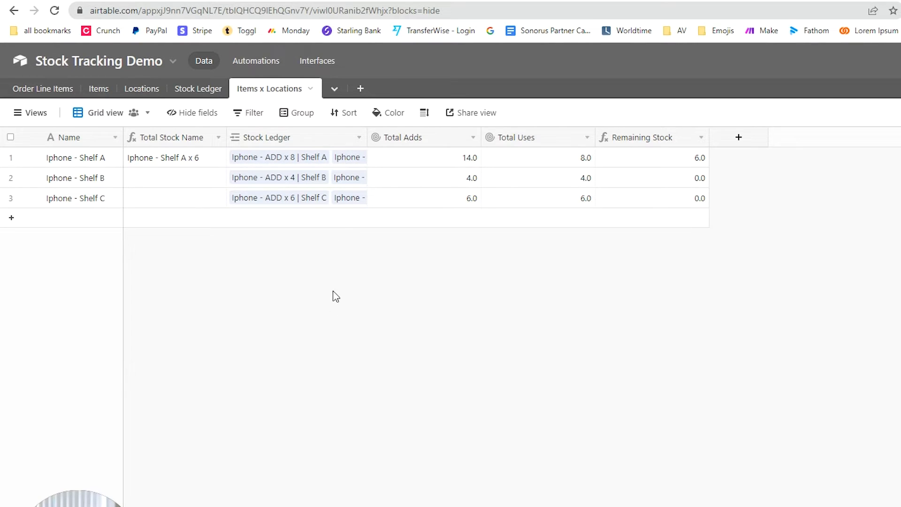
double_click(326, 145)
click(602, 356)
double_click(435, 139)
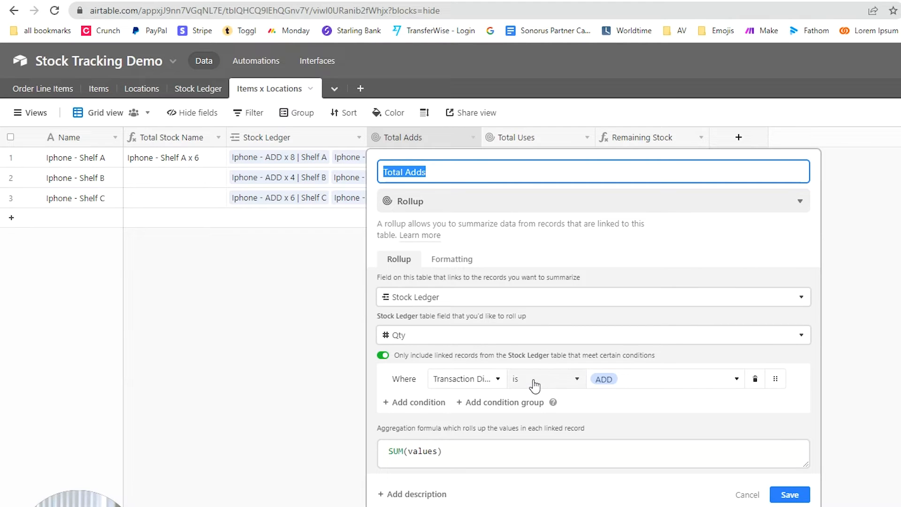
drag(446, 452, 389, 452)
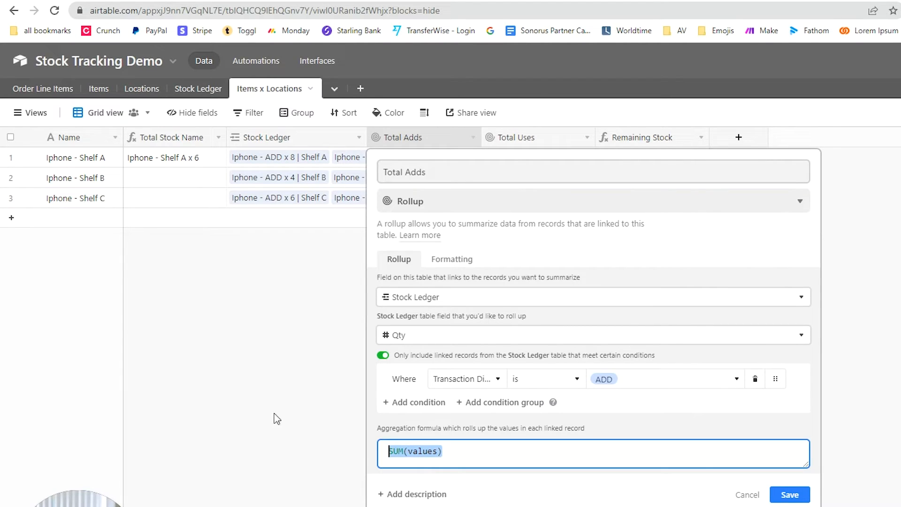
click(276, 417)
double_click(554, 137)
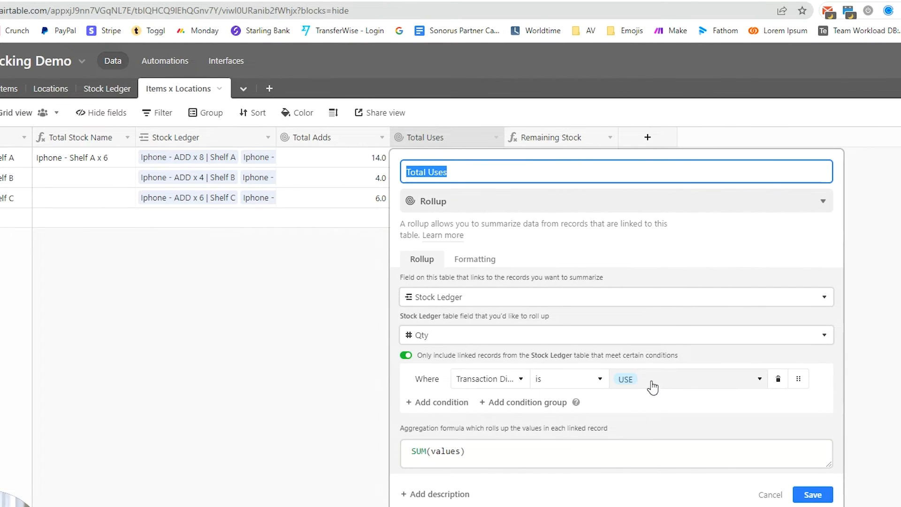
click(227, 416)
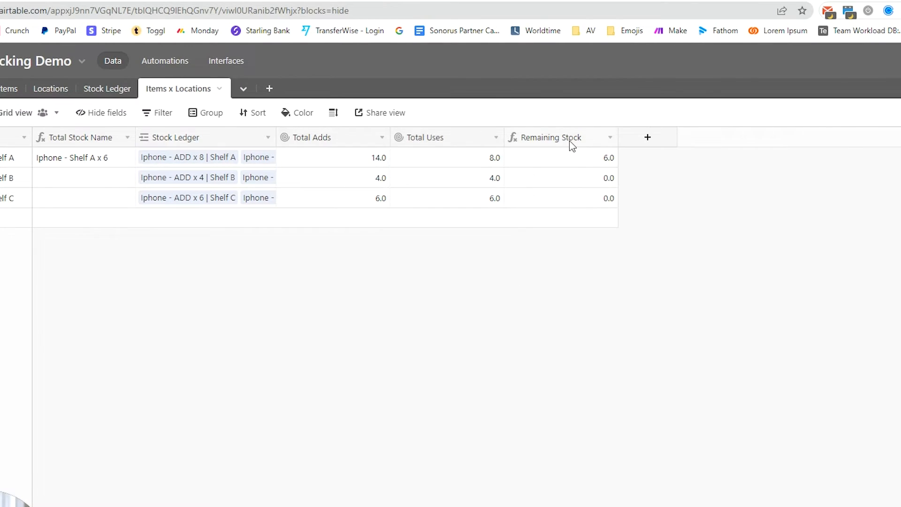
double_click(571, 145)
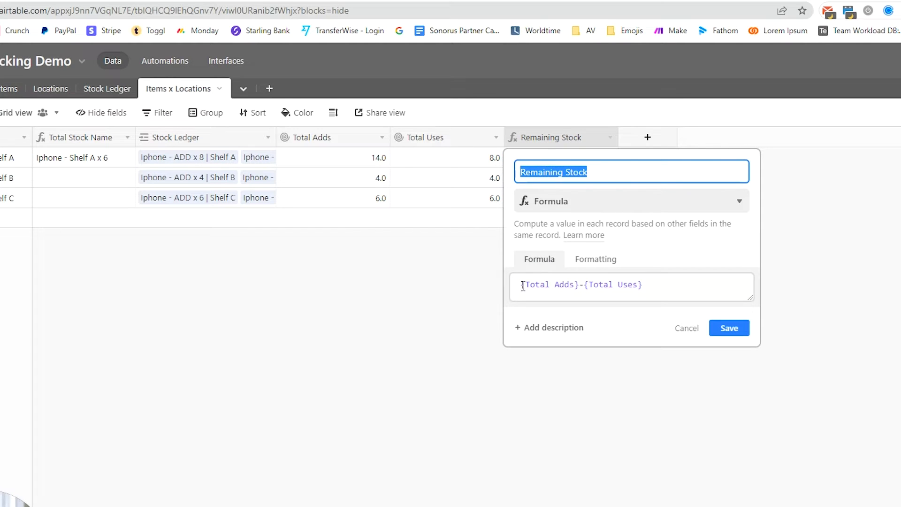
click(546, 286)
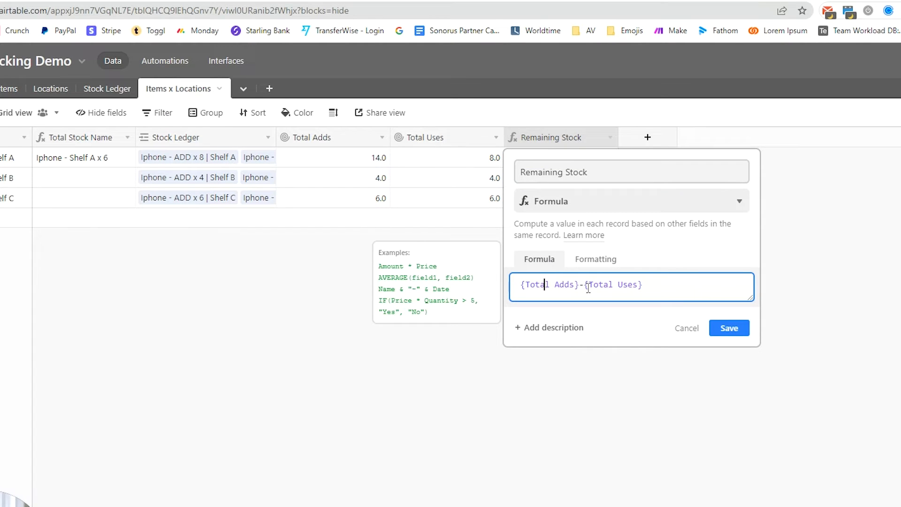
click(722, 329)
click(595, 160)
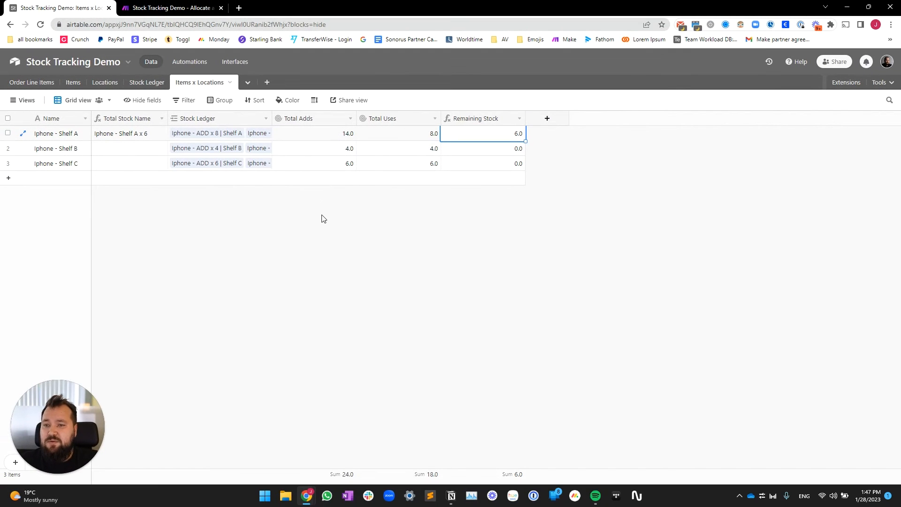
click(323, 224)
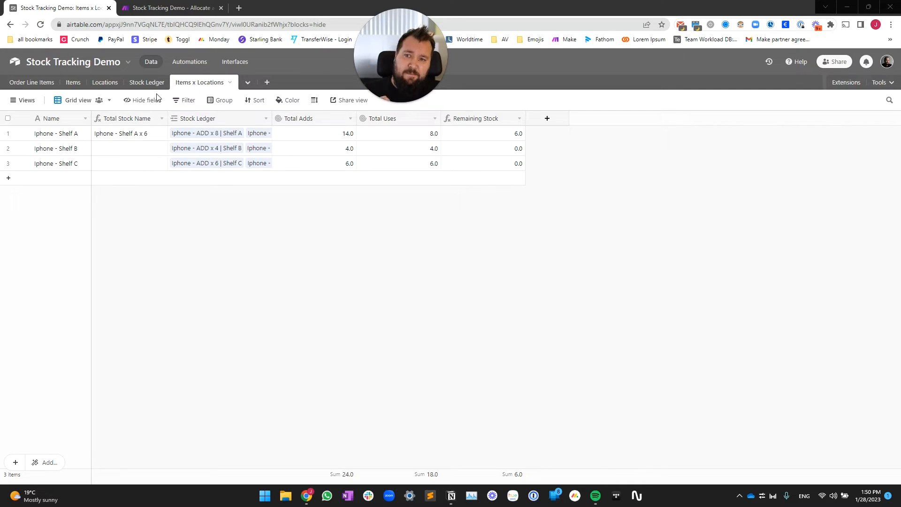
Step: Review the Fill In Missing Item x Location Link trigger conditions and Update record properties, then return to Data
click(189, 61)
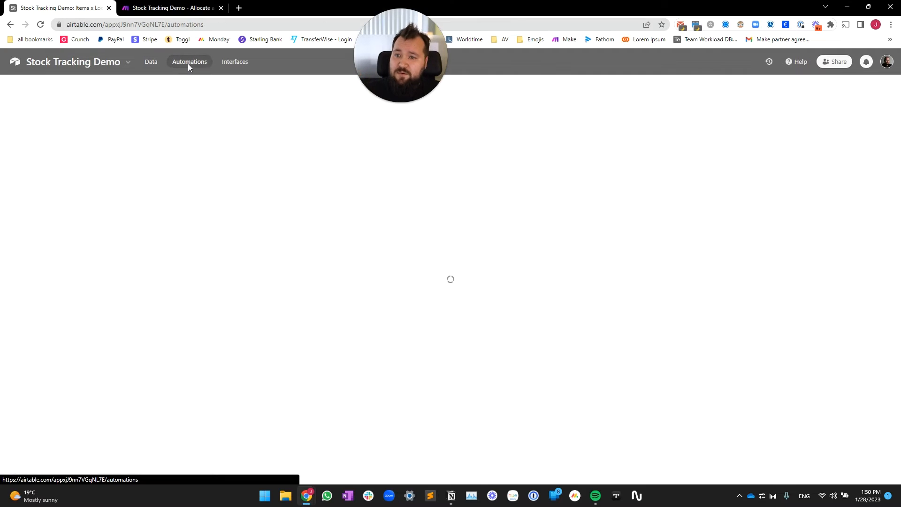
click(88, 165)
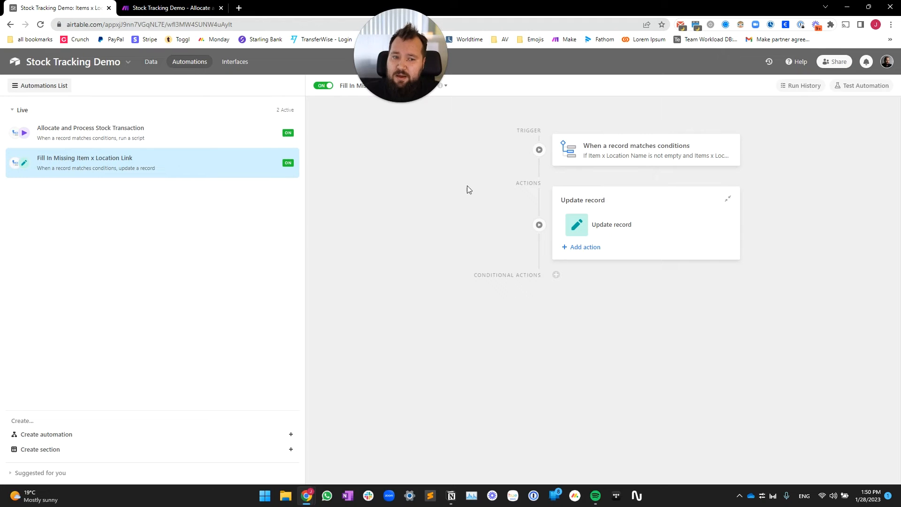
click(589, 156)
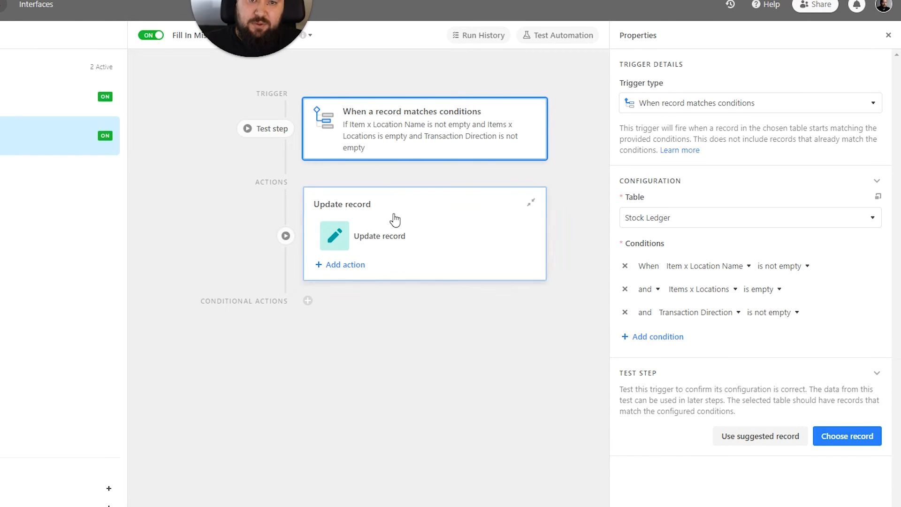
click(396, 234)
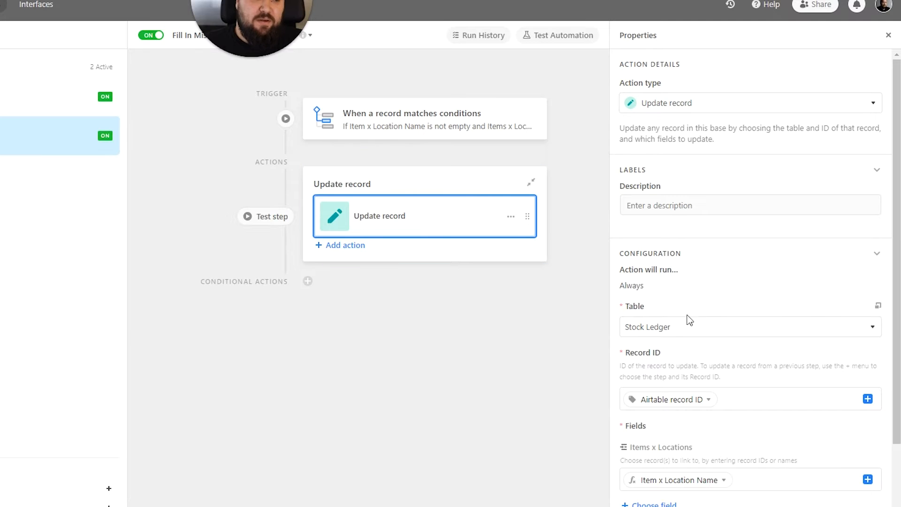
scroll(743, 389, down, 1)
scroll(748, 362, down, 1)
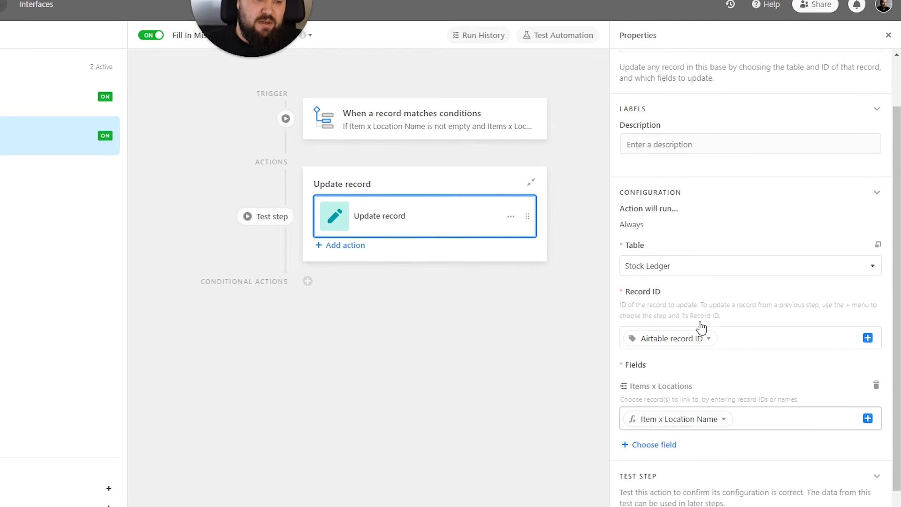
scroll(721, 328, down, 1)
scroll(718, 336, down, 1)
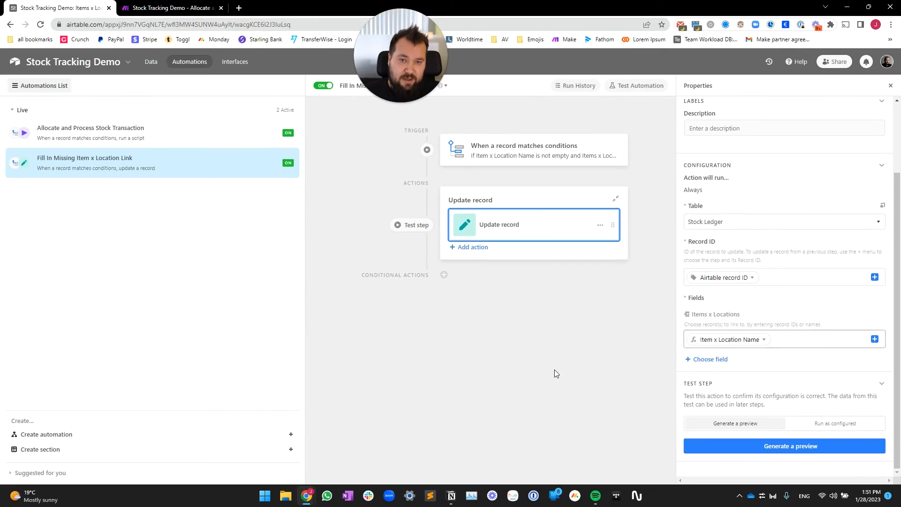
click(152, 63)
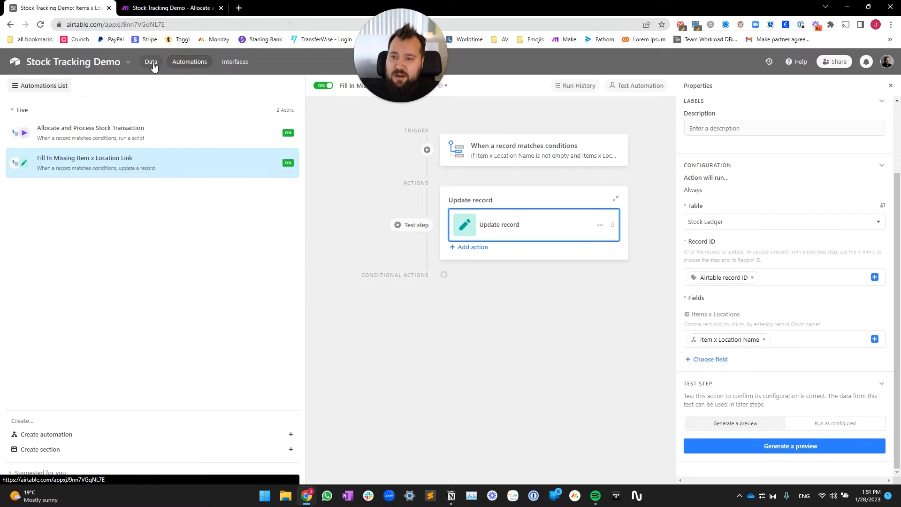
Step: Add a new Stock Ledger record and copy Iphone from row 7 into its Item
click(156, 83)
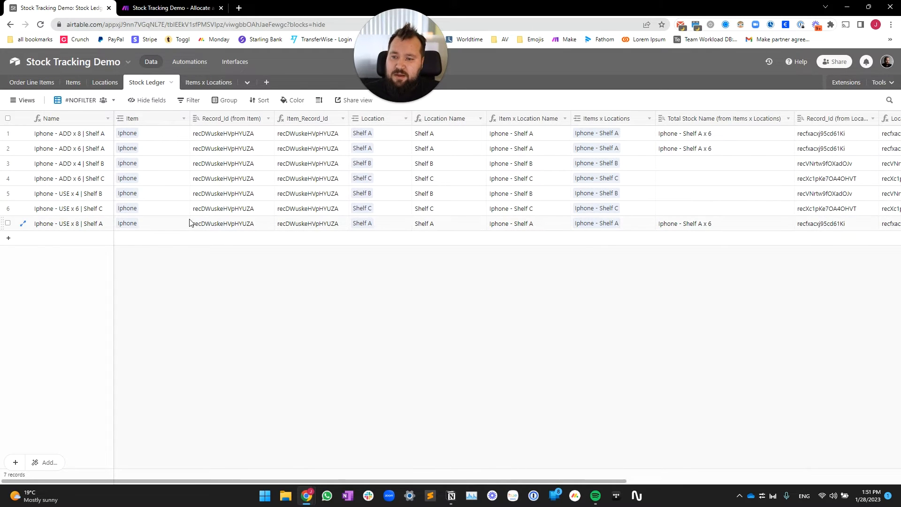
click(185, 223)
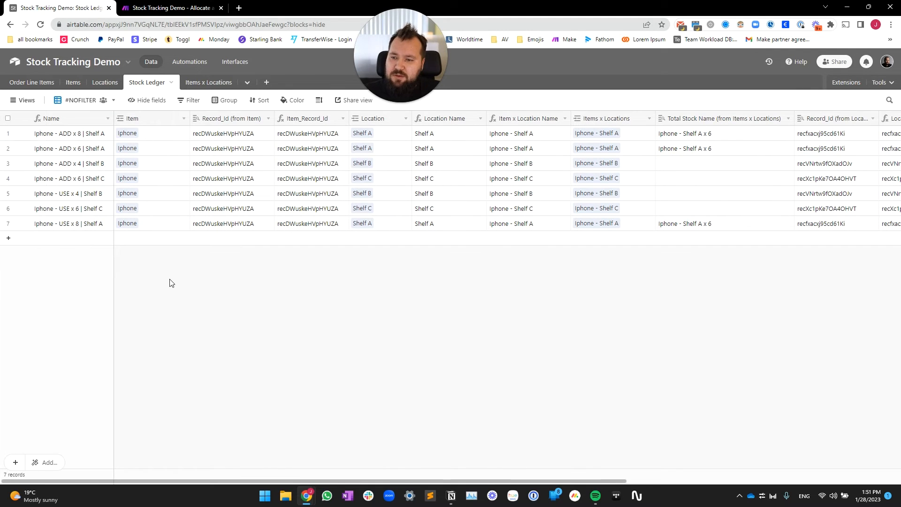
click(175, 238)
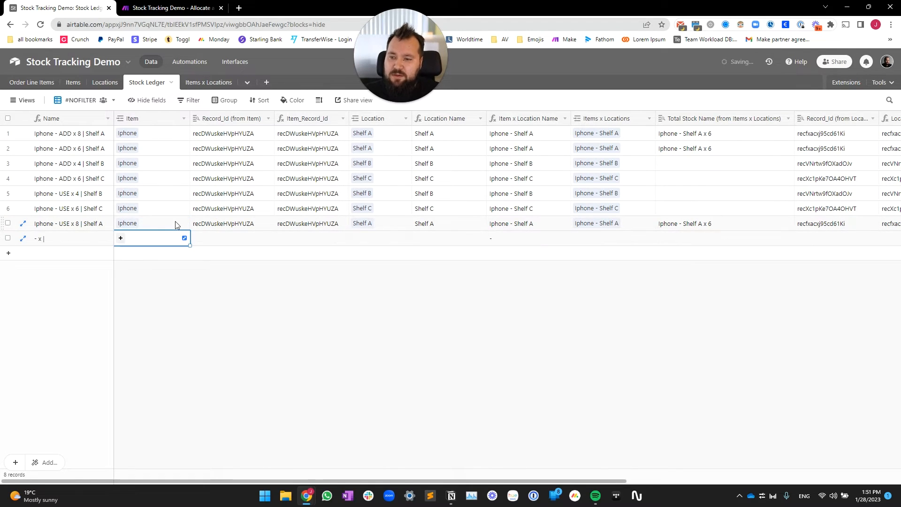
click(143, 223)
key(ctrl+c)
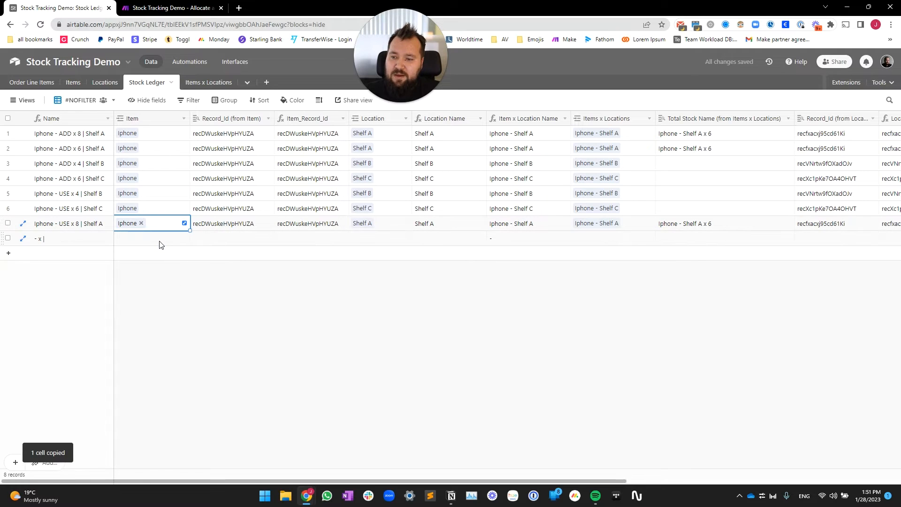
click(161, 240)
key(ctrl+v)
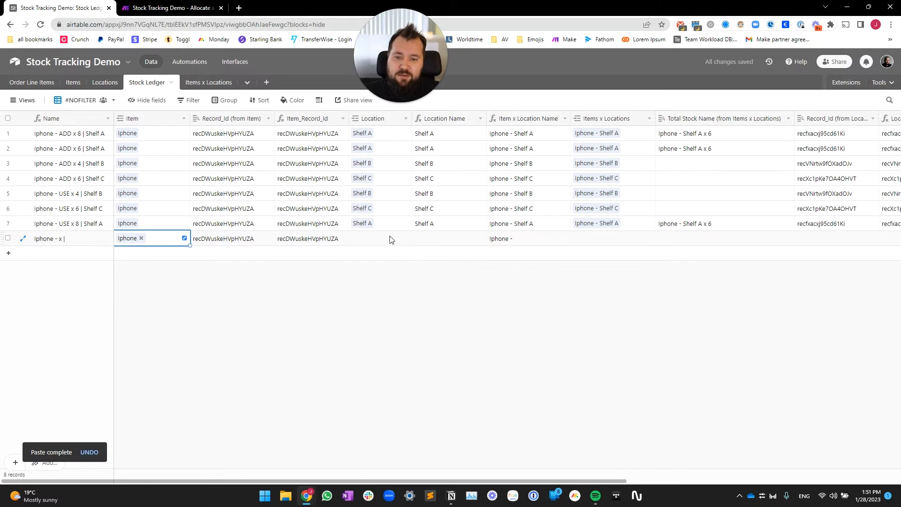
Step: Copy Shelf B from row 5 into the new record's Location, leaving Items x Locations empty
click(389, 237)
click(394, 194)
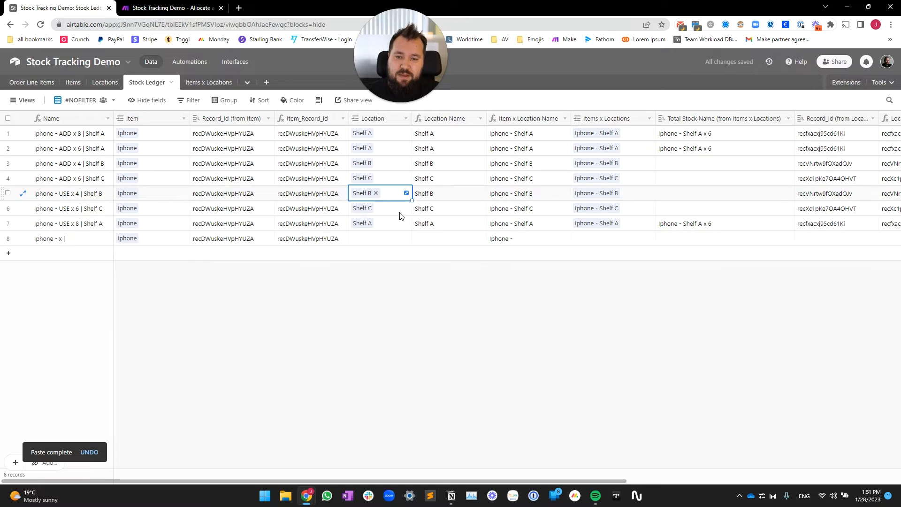
key(ctrl+c)
click(399, 240)
key(ctrl+v)
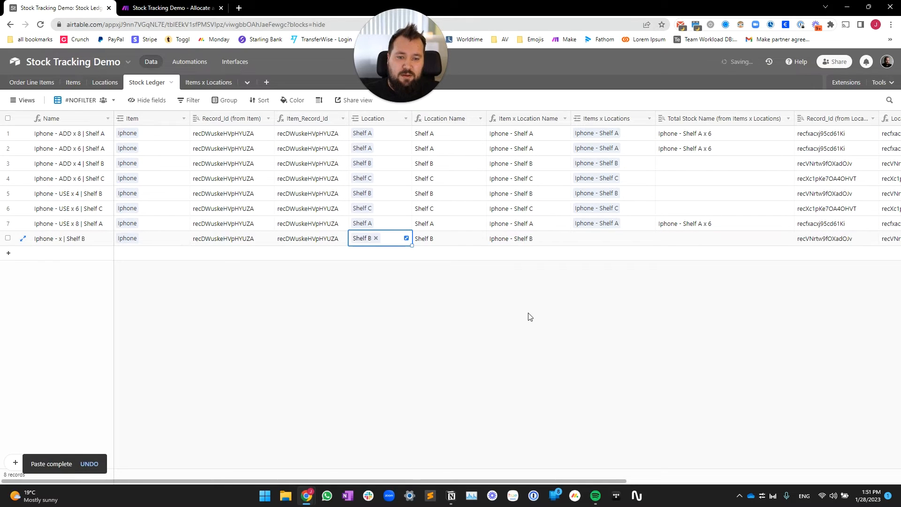
scroll(529, 316, right, 4)
click(439, 238)
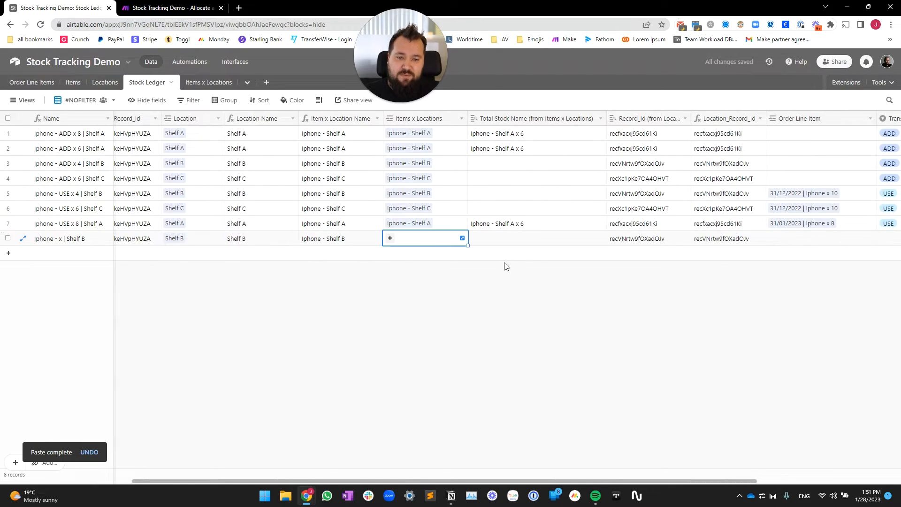
Step: Give the new record a Qty of 10 and a Transaction Direction of ADD
scroll(517, 247, right, 4)
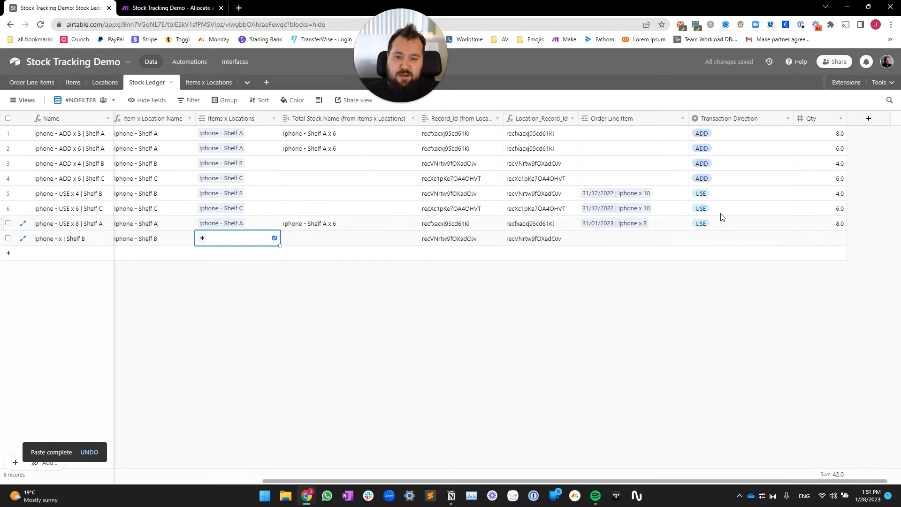
click(716, 244)
click(825, 240)
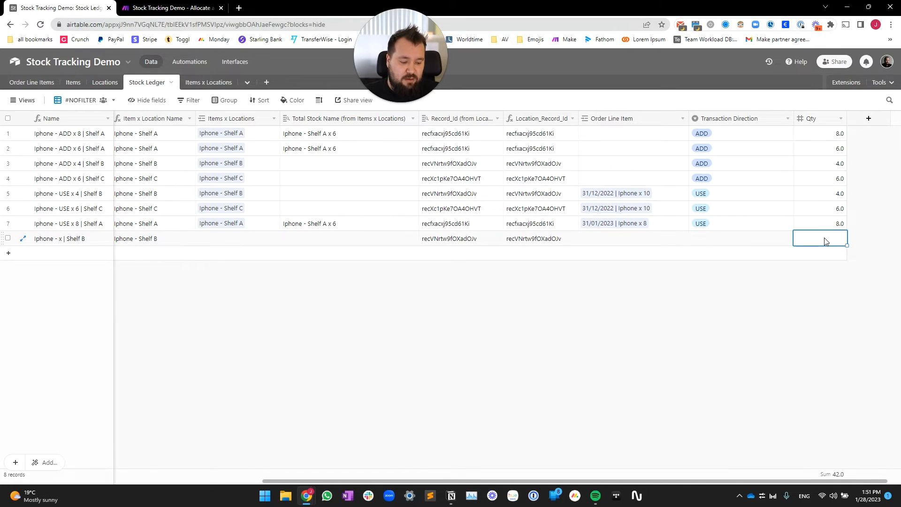
text(10)
click(720, 237)
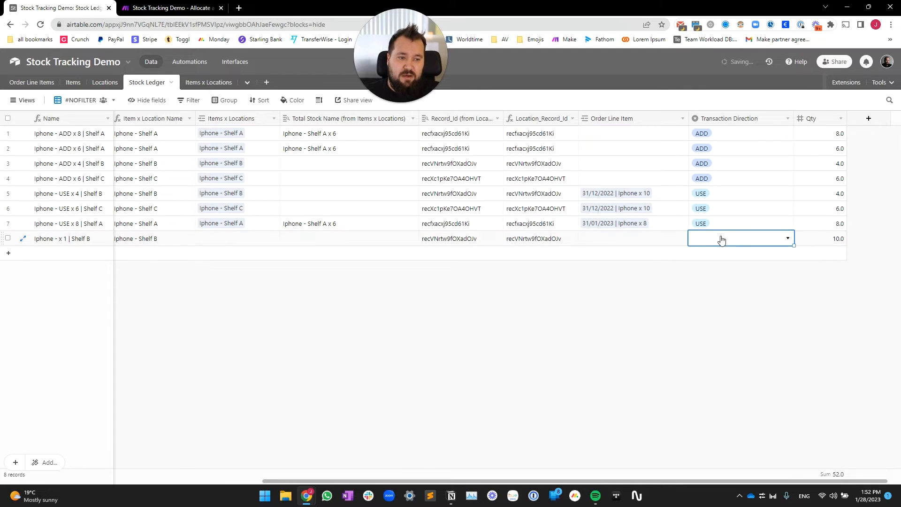
click(722, 238)
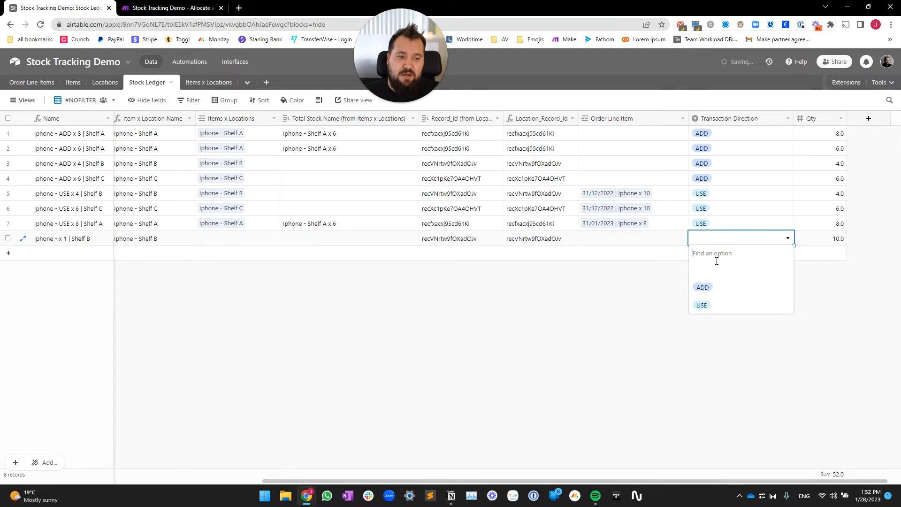
click(722, 290)
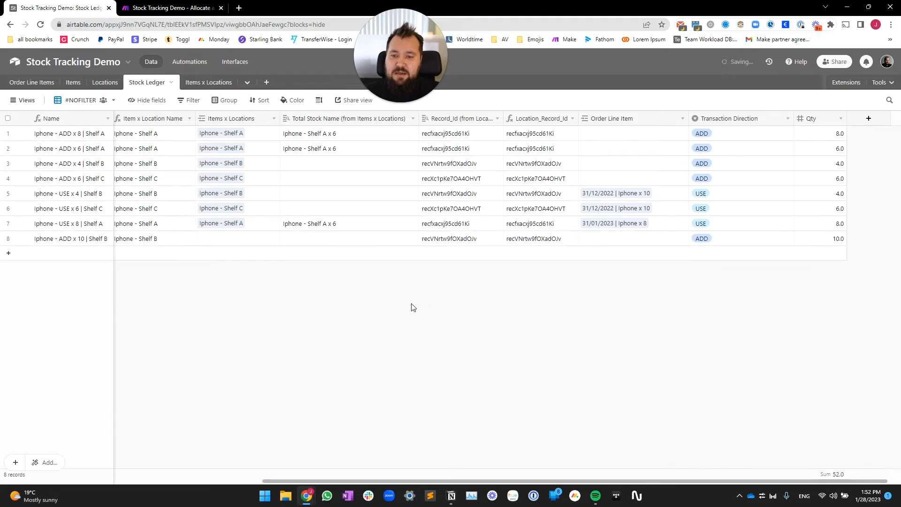
Step: Confirm row 8's Item x Location Name and its auto-filled Iphone - Shelf B link
scroll(403, 304, left, 5)
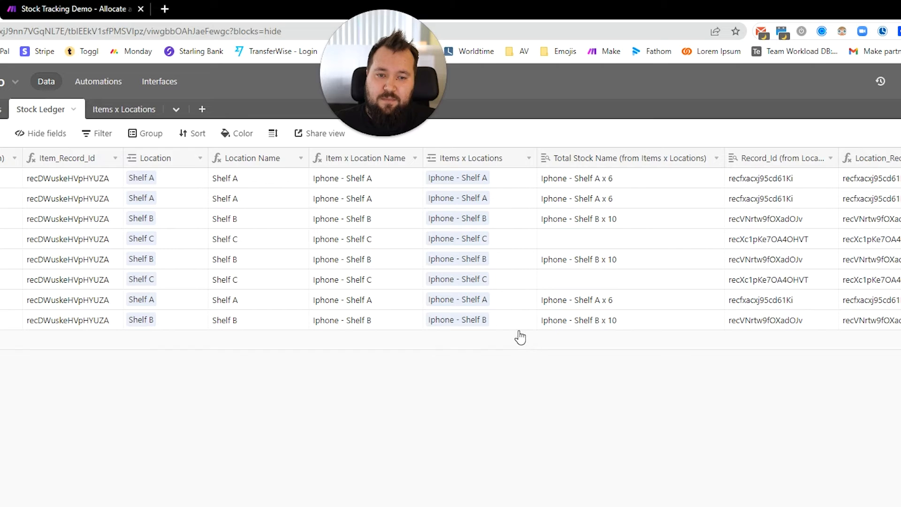
click(368, 325)
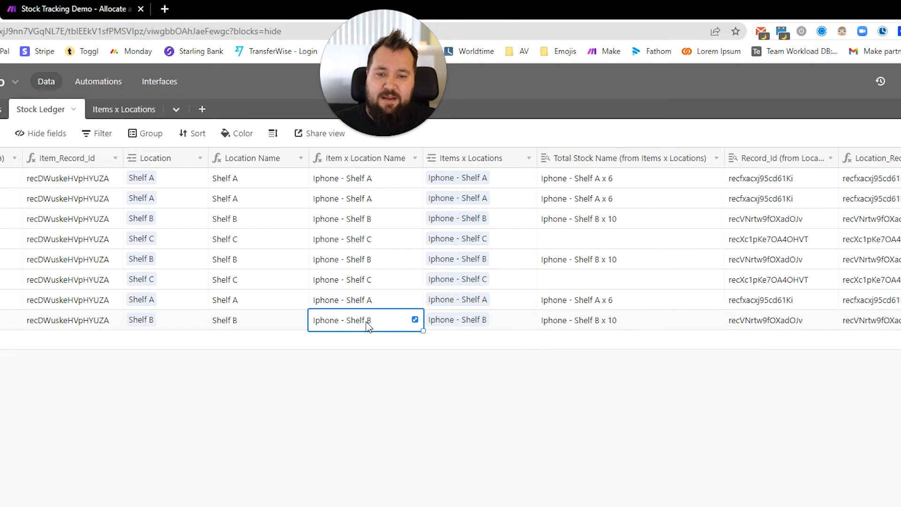
click(510, 327)
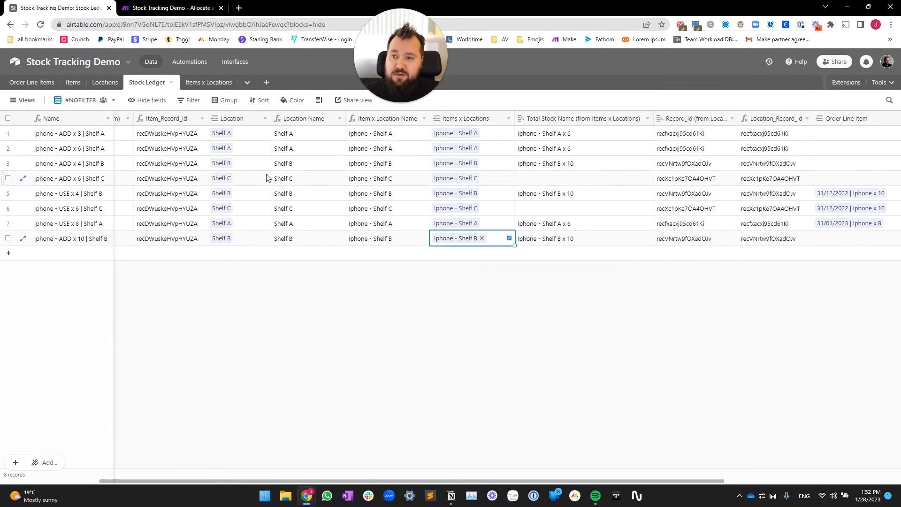
click(199, 64)
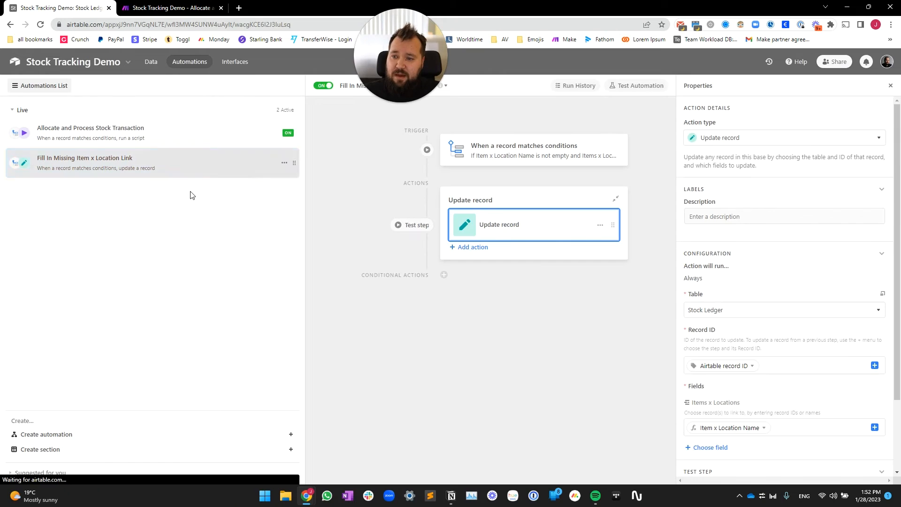
Step: Open the Allocate and Process Stock Transaction automation, review its trigger, and open the Run a script code
click(159, 134)
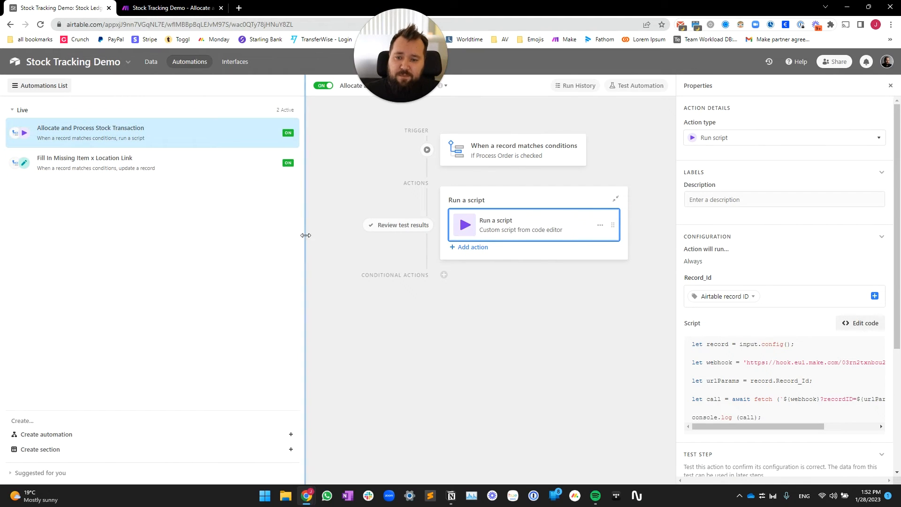
drag(305, 233, 145, 235)
click(410, 164)
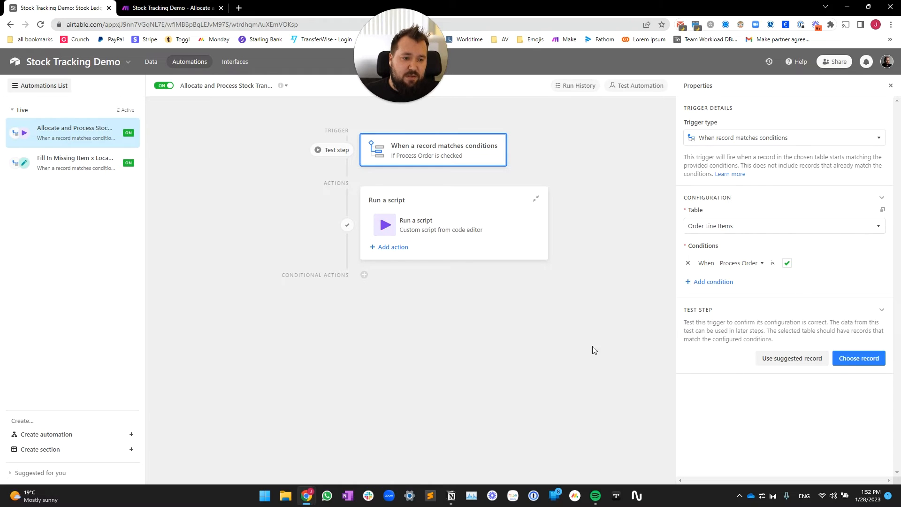
click(446, 234)
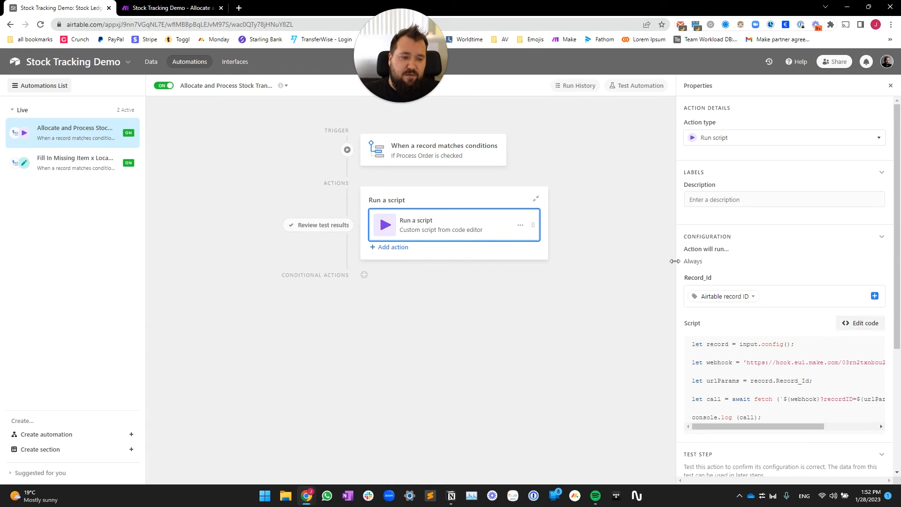
drag(675, 261, 526, 261)
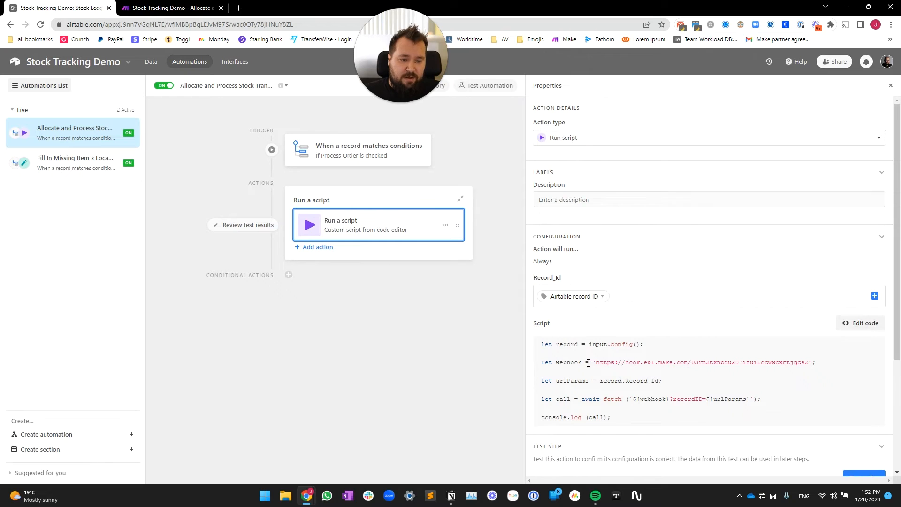
click(852, 324)
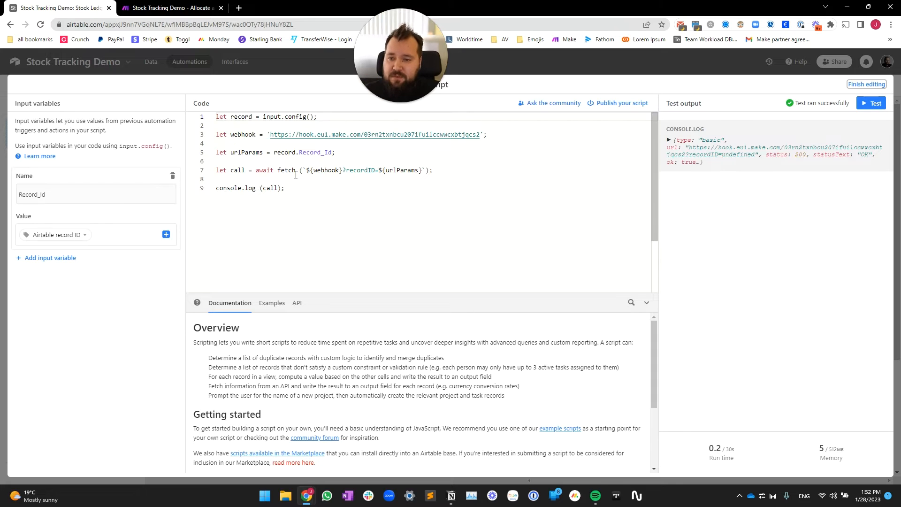
Step: Review the script's webhook URL and the Record_Id input variable, then finish editing
click(257, 139)
key(ctrl+a)
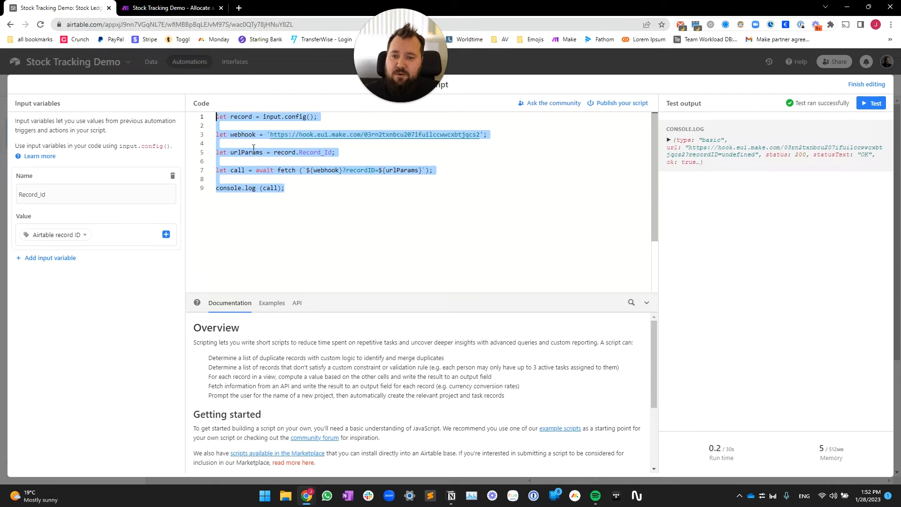
drag(270, 134, 480, 134)
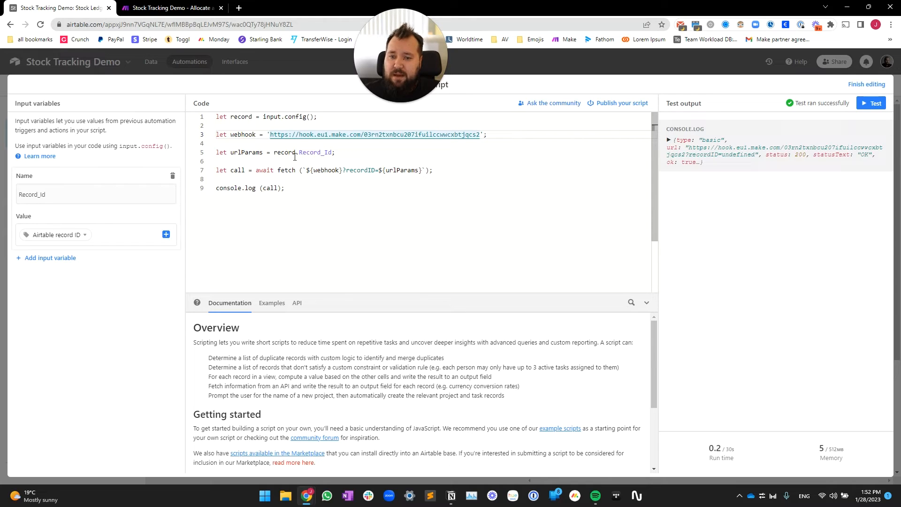
click(55, 195)
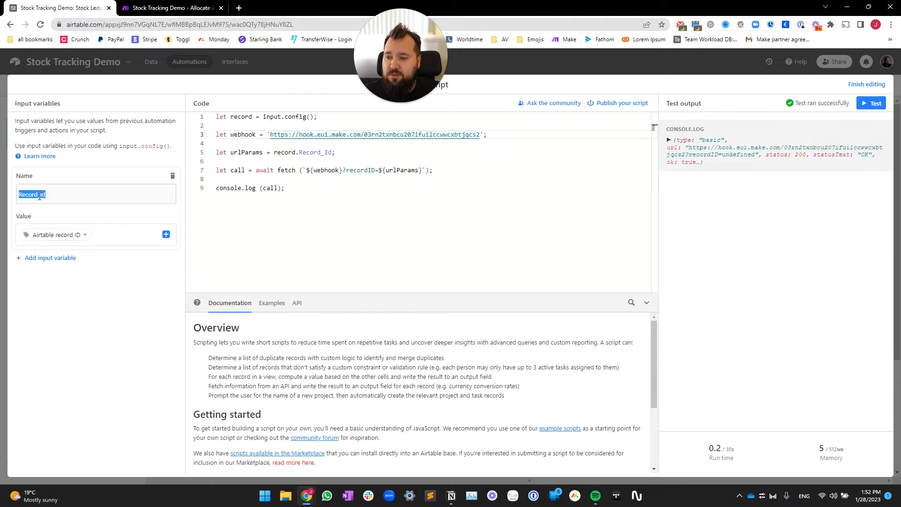
click(125, 234)
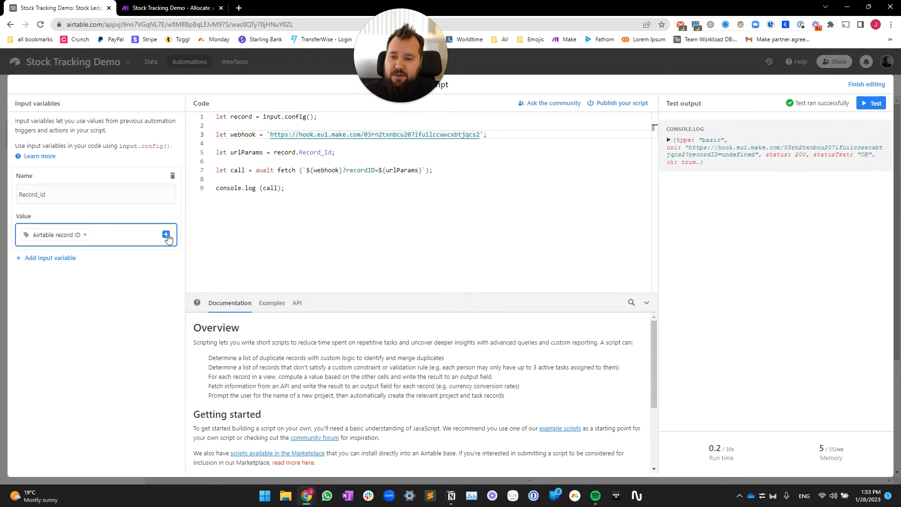
click(866, 84)
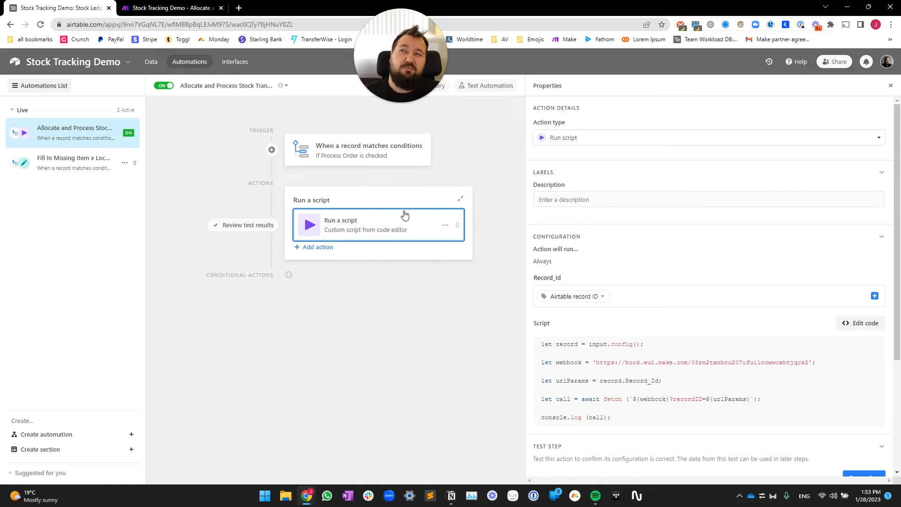
Step: Copy the Make scenario's custom webhook address to the clipboard, then close the webhook settings
click(172, 8)
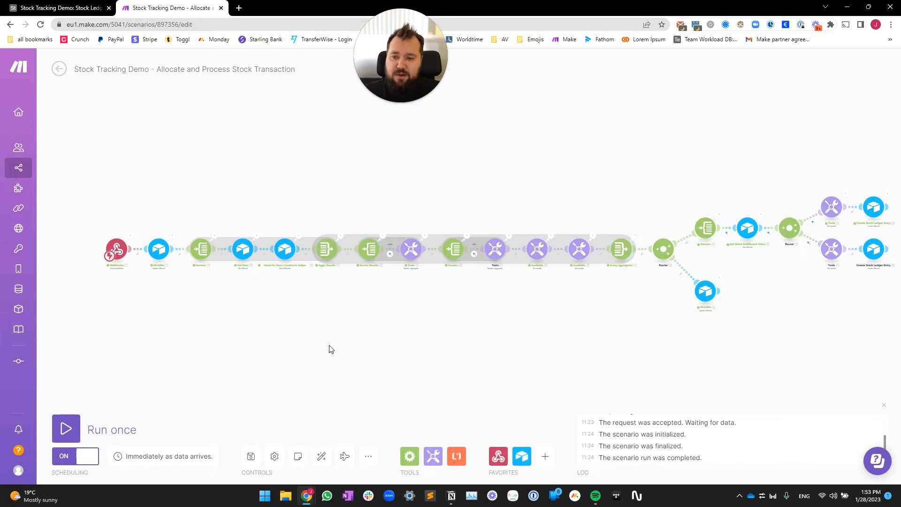
scroll(94, 272, up, 5)
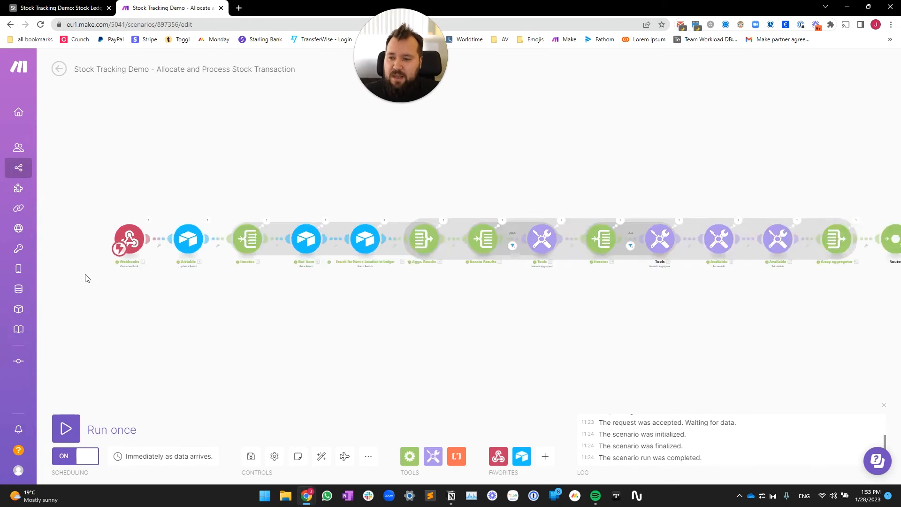
click(155, 219)
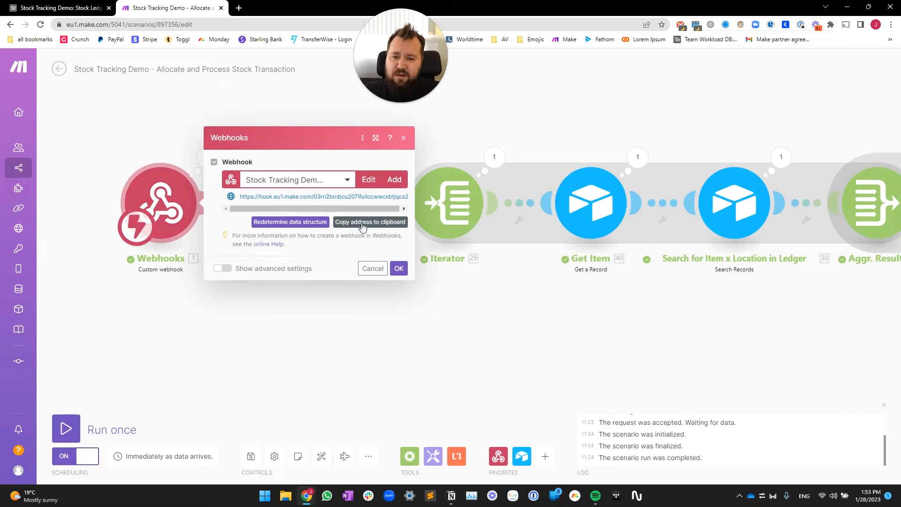
click(372, 225)
key(ctrl+1)
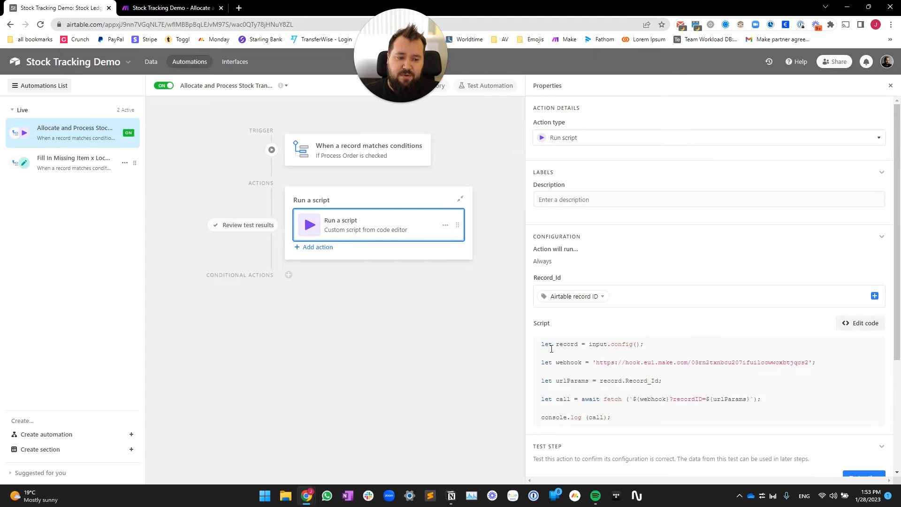
click(169, 5)
click(319, 350)
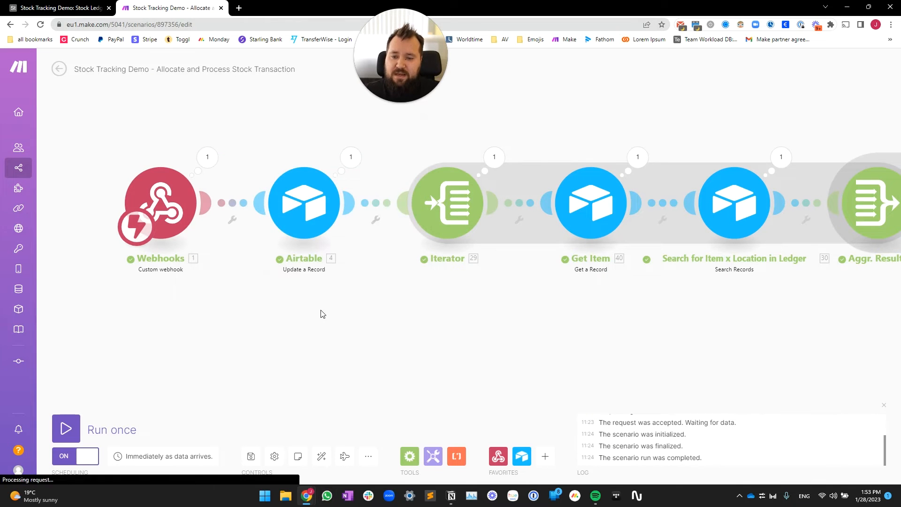
scroll(324, 309, down, 2)
Step: Check the Update a Record module's Processing Log, then view the Iterator's Array mapped to Use Locations[]
click(300, 235)
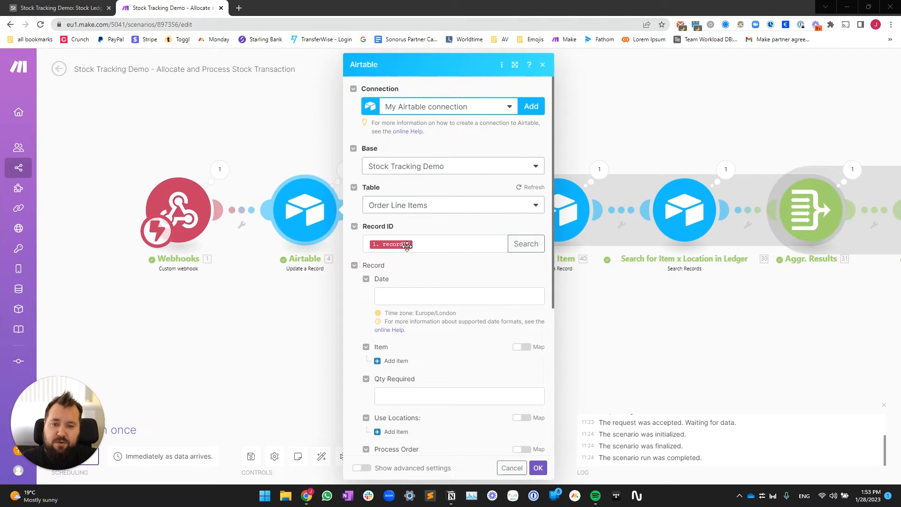
scroll(430, 199, down, 1)
scroll(438, 235, down, 5)
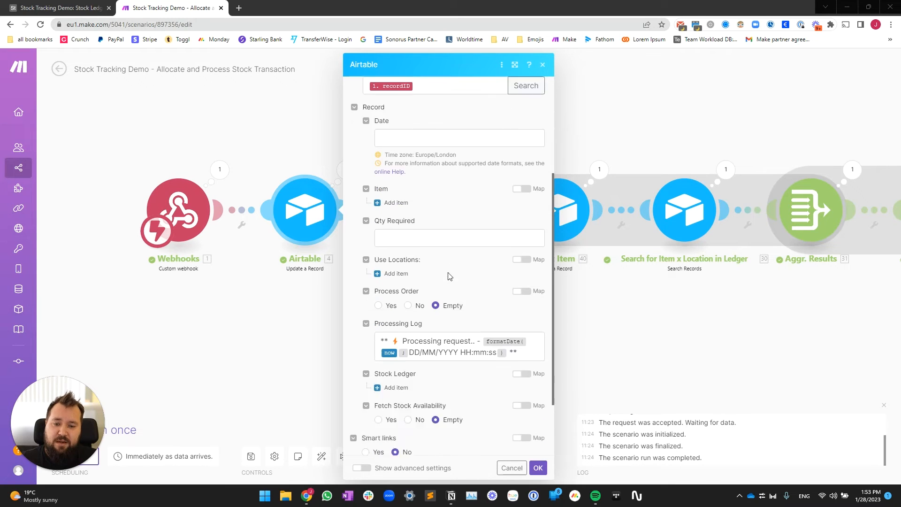
drag(393, 265, 524, 284)
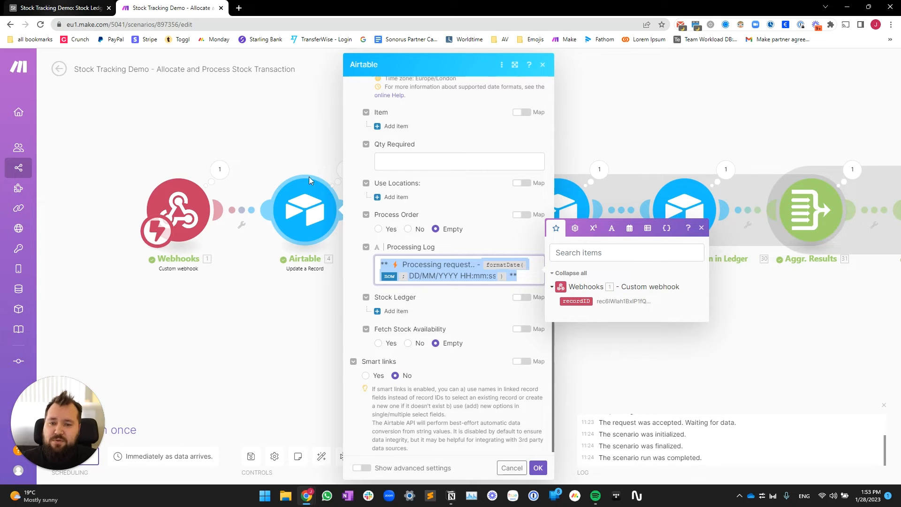
scroll(415, 301, up, 3)
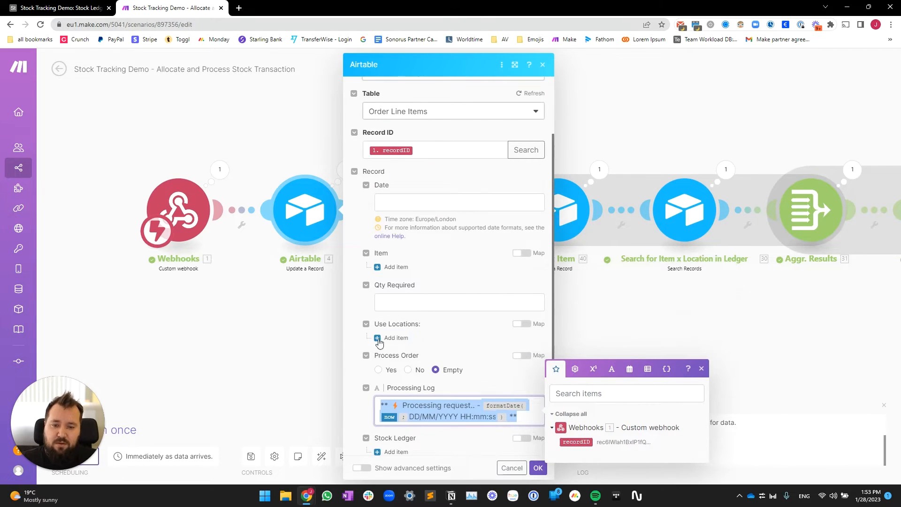
scroll(339, 330, down, 1)
click(279, 316)
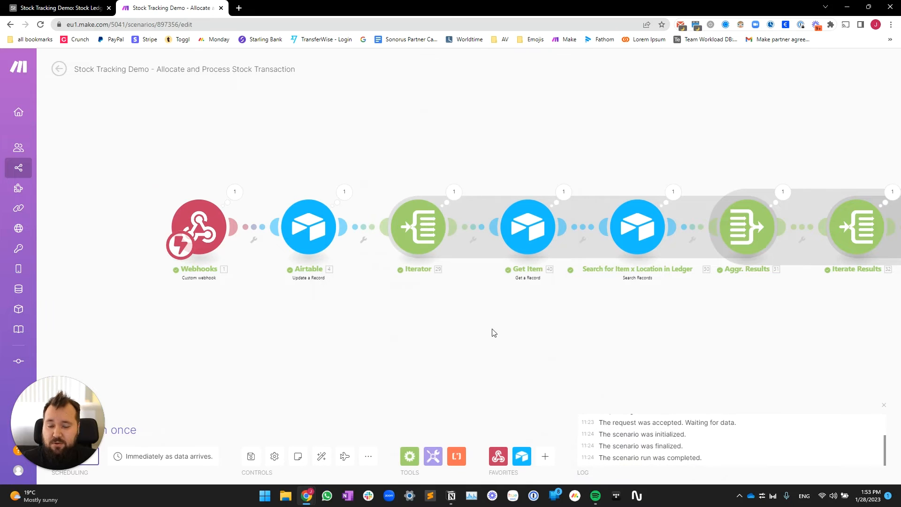
click(349, 210)
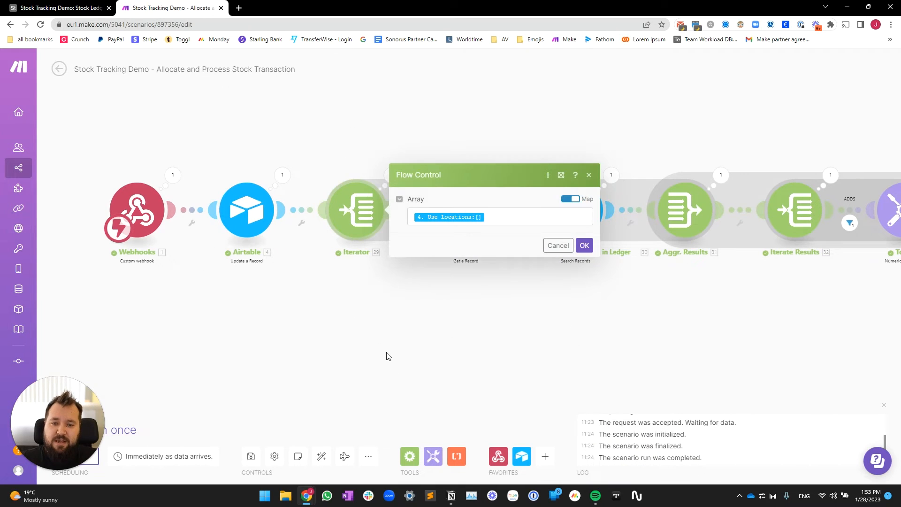
click(514, 214)
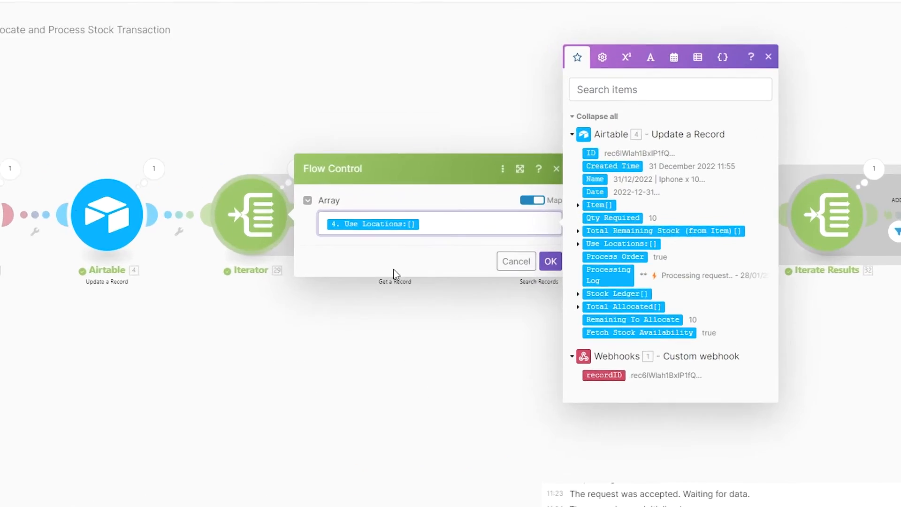
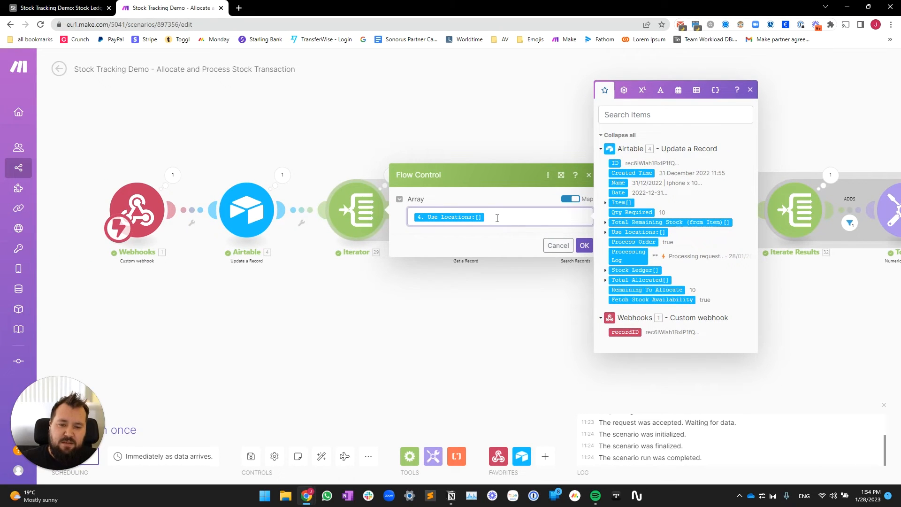
Step: Check the shelves listed for the second order in Airtable's Order Line Items, then return to Make
click(89, 8)
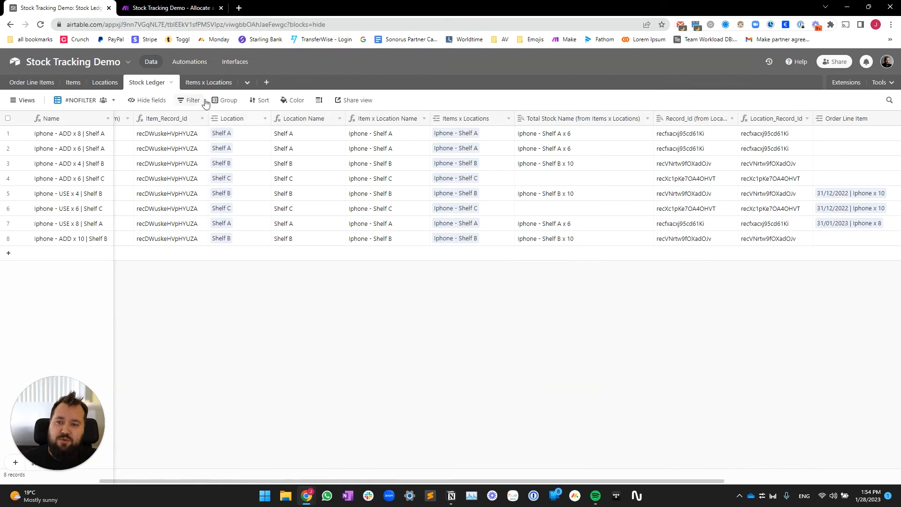
click(25, 84)
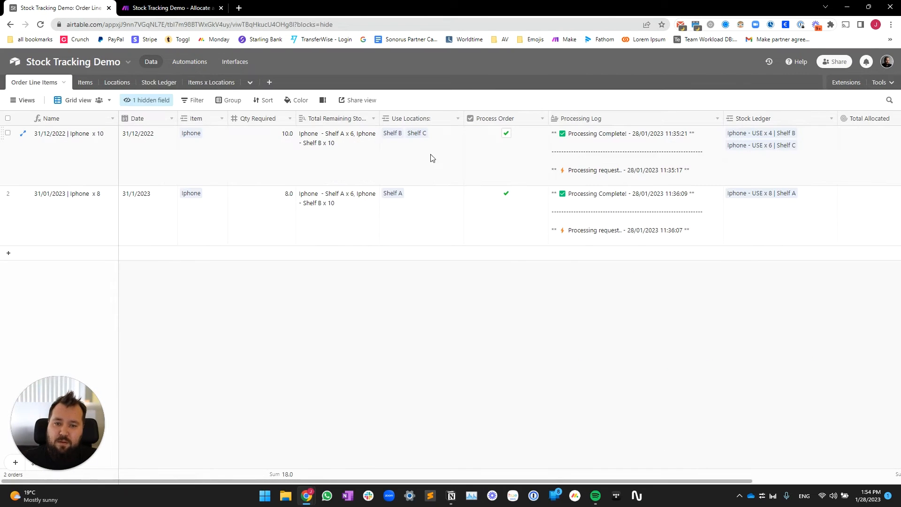
click(417, 210)
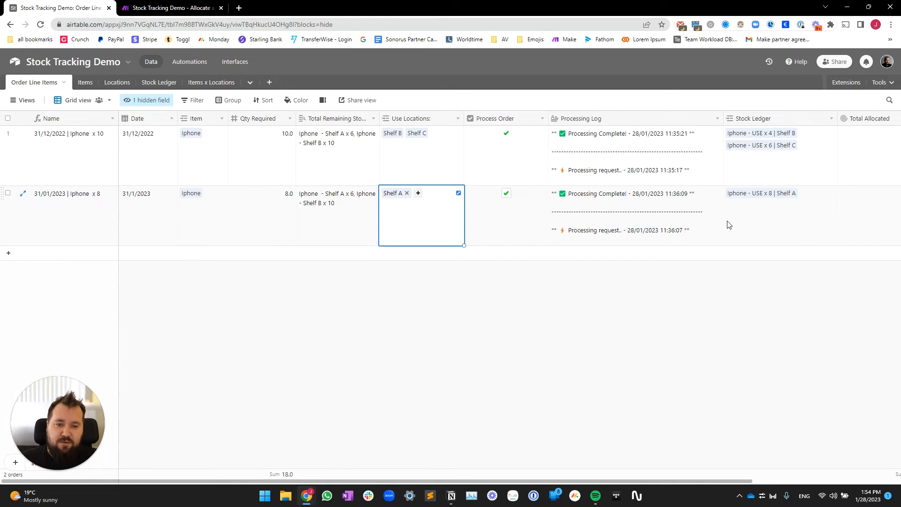
key(ctrl+Tab)
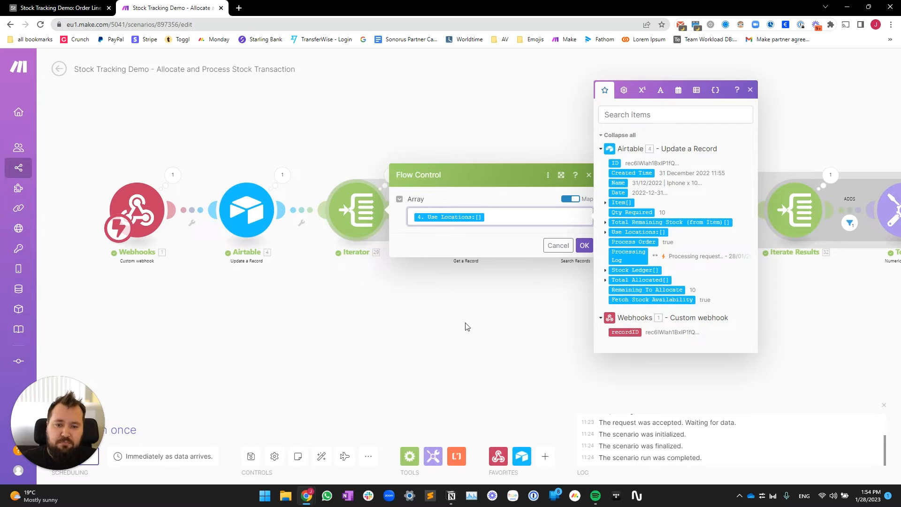
Step: Review the Iterator's array and the Get Item record settings on the scenario canvas
click(467, 327)
drag(454, 314, 373, 317)
click(274, 210)
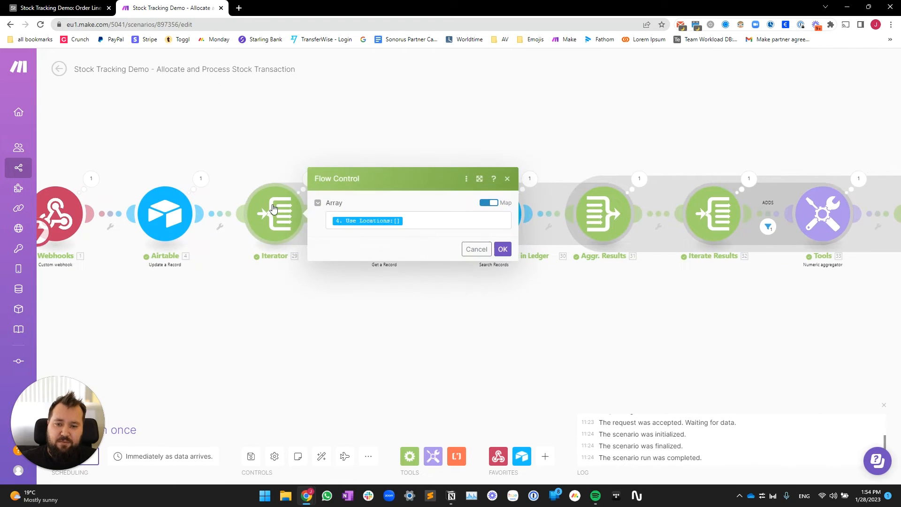
click(332, 379)
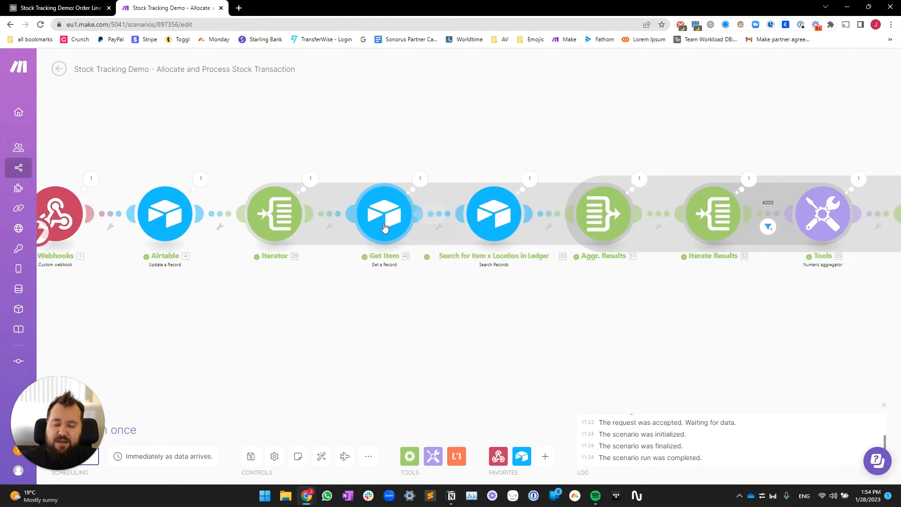
click(375, 230)
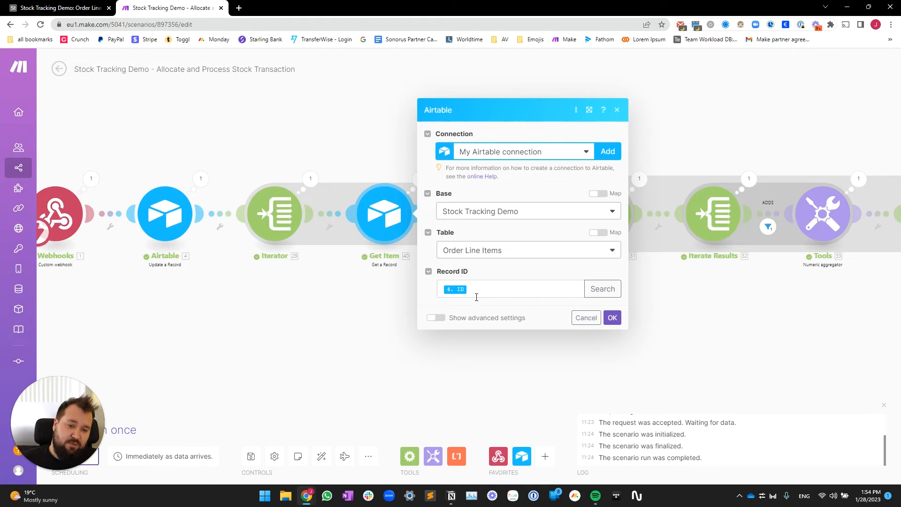
click(372, 296)
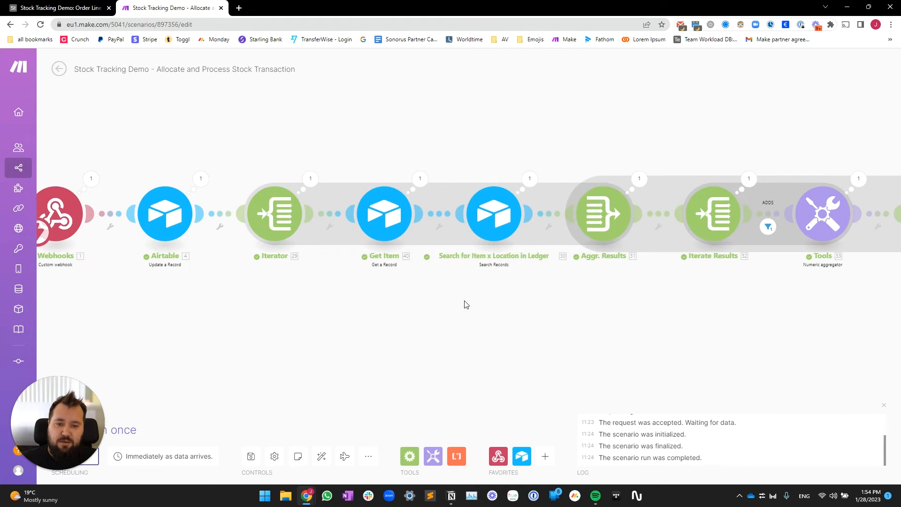
drag(465, 304, 399, 308)
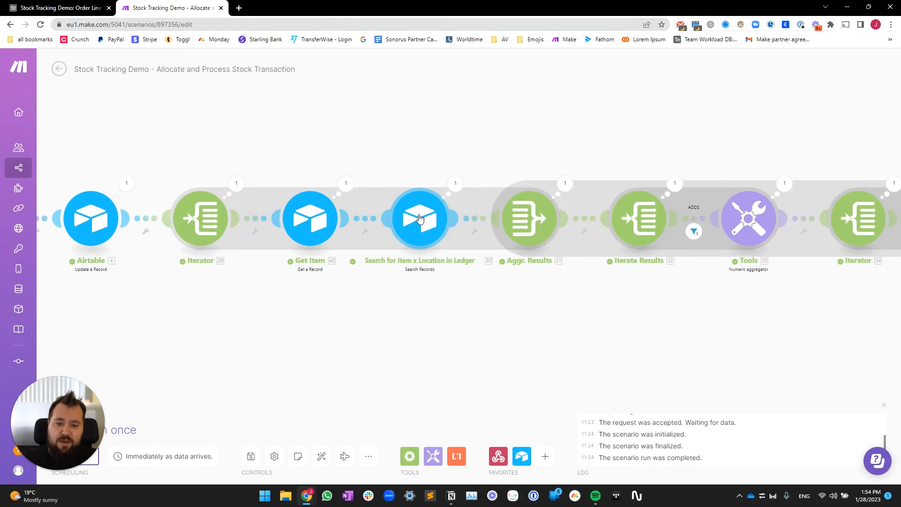
Step: Empty the Search for Item x Location in Ledger Limit of 10, check its filter formula, and save
click(420, 219)
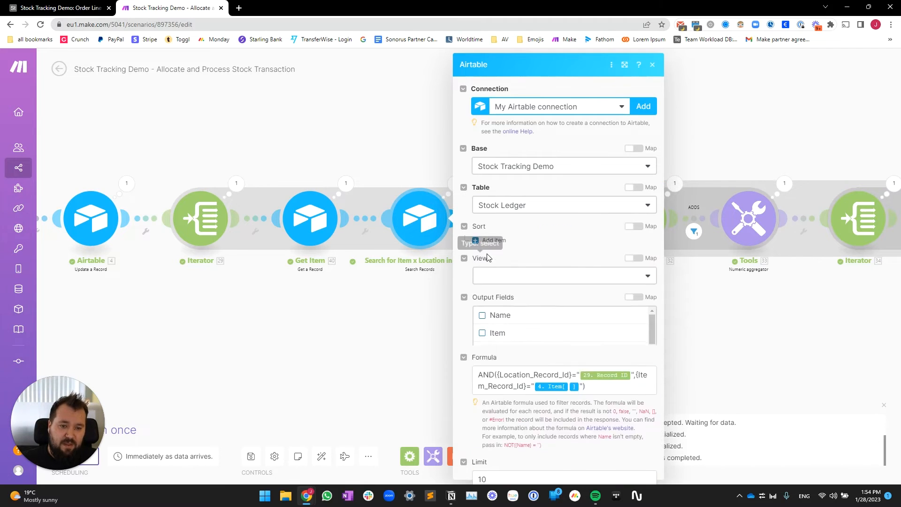
scroll(569, 376, down, 2)
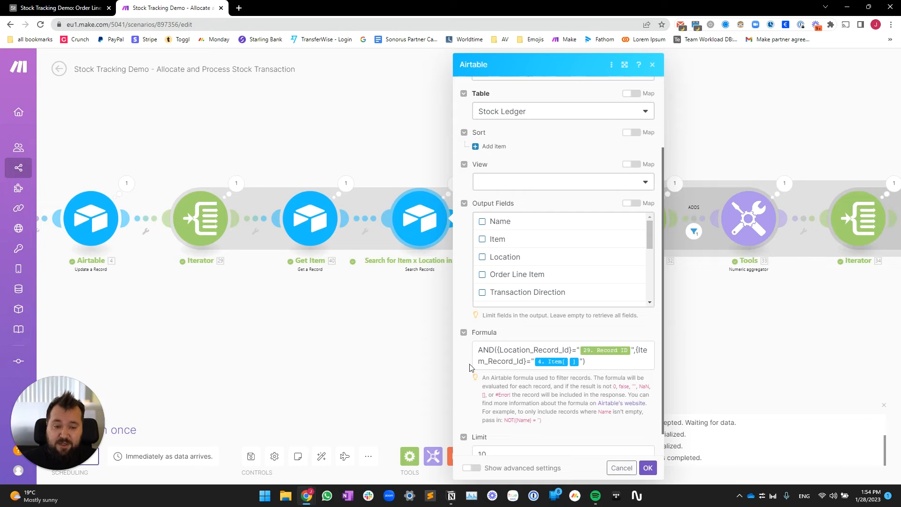
drag(384, 351, 275, 351)
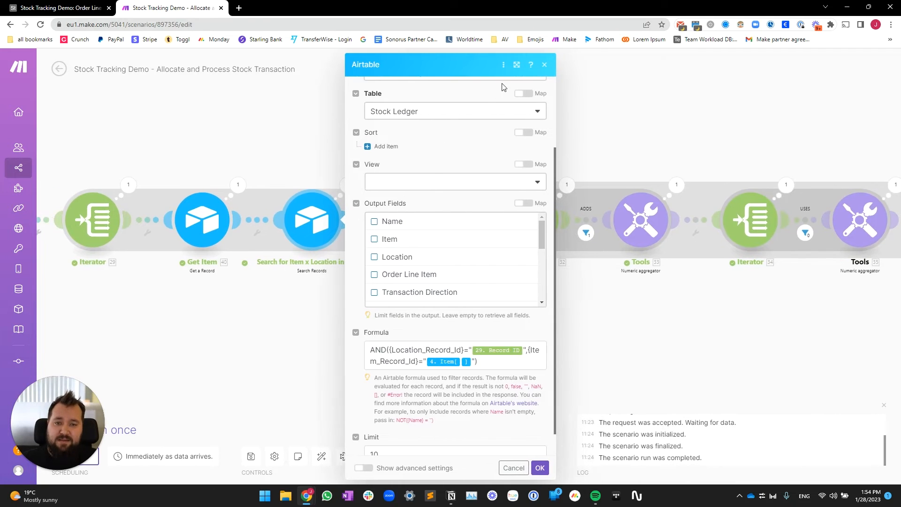
click(517, 64)
scroll(492, 254, up, 1)
scroll(499, 285, down, 1)
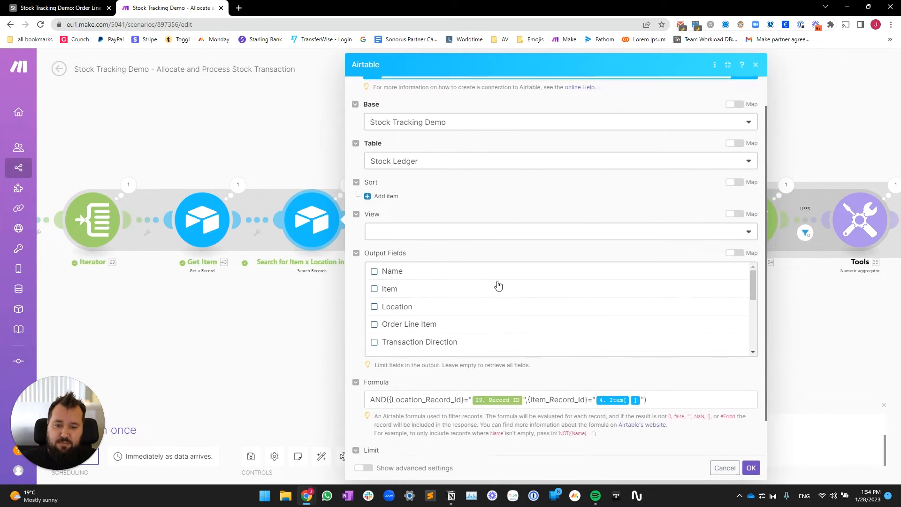
scroll(498, 286, down, 1)
double_click(381, 428)
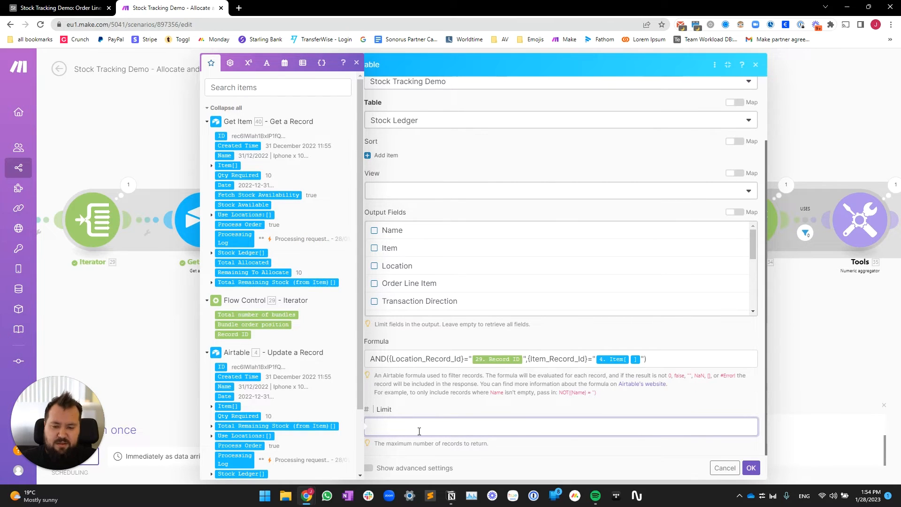
click(535, 406)
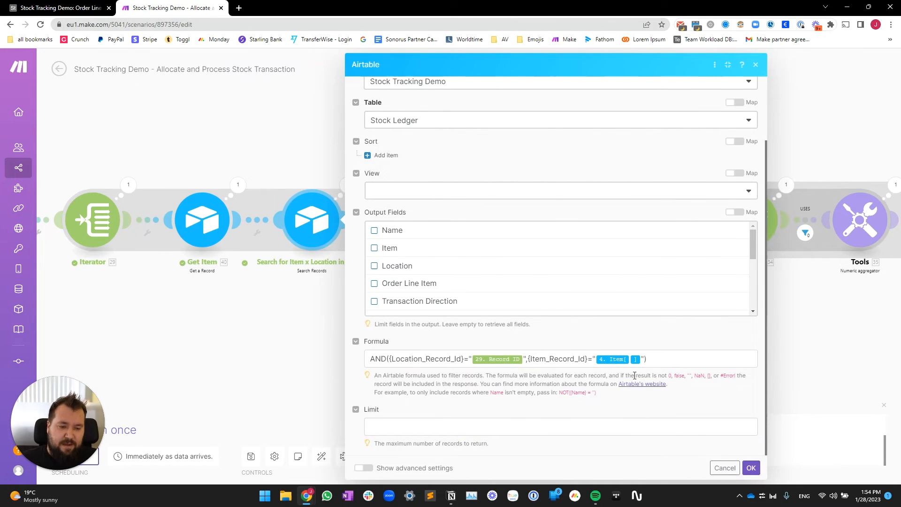
drag(370, 360, 656, 364)
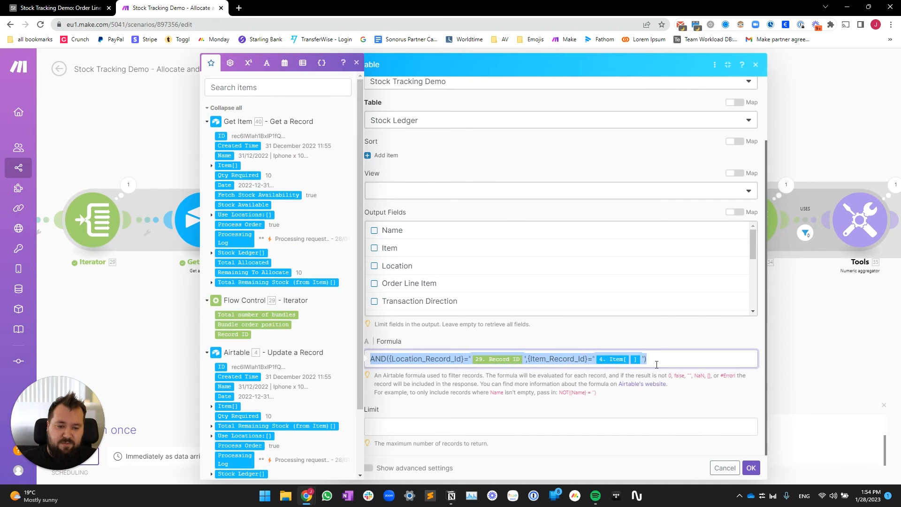
click(750, 467)
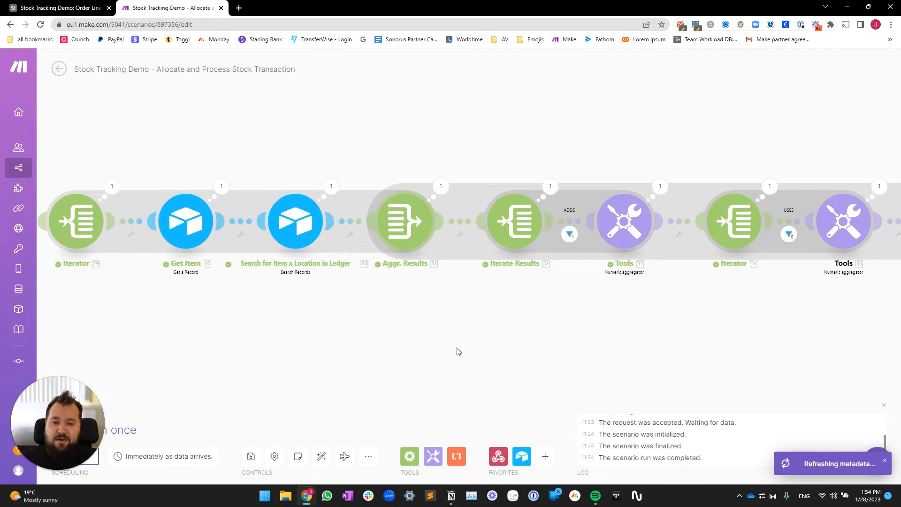
click(405, 220)
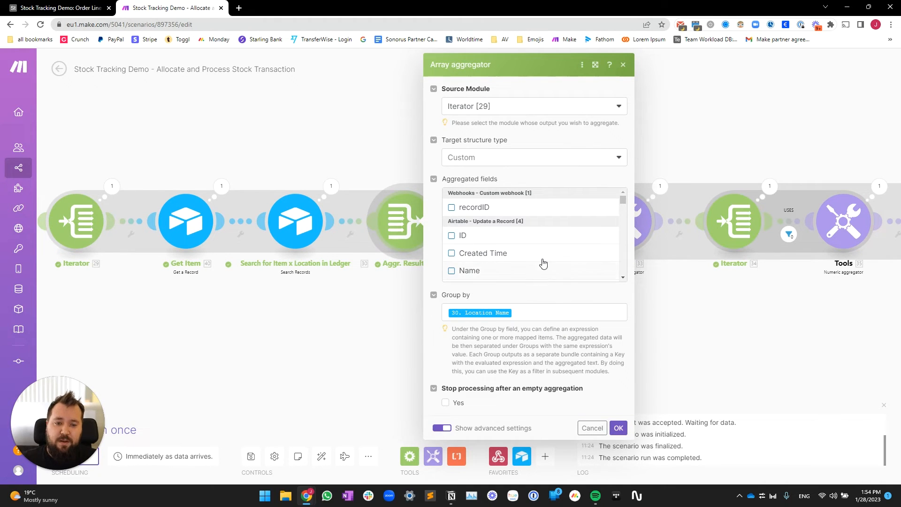
click(525, 308)
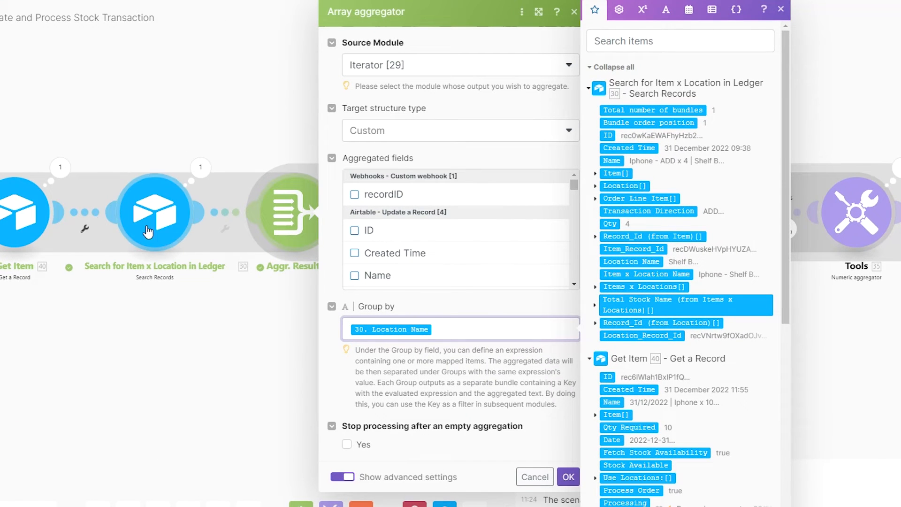
scroll(491, 235, down, 20)
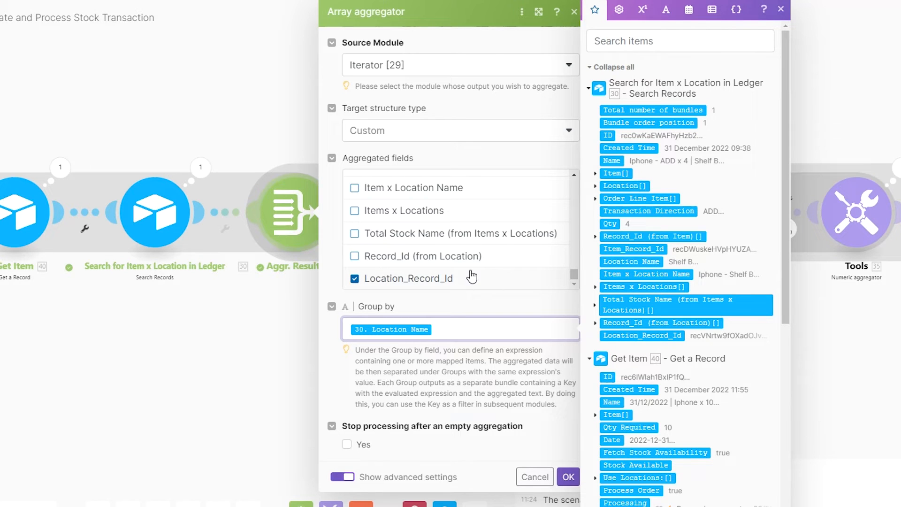
scroll(469, 272, up, 20)
scroll(459, 258, up, 2)
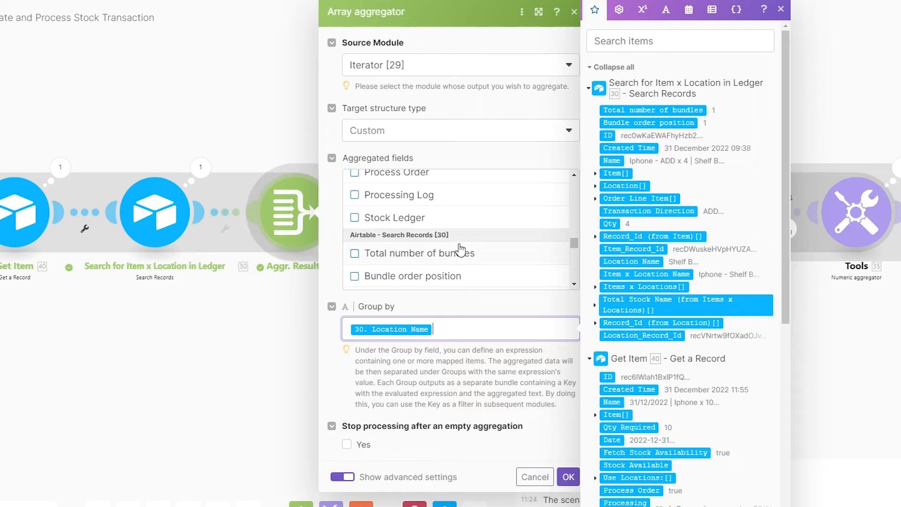
scroll(465, 245, down, 3)
scroll(466, 241, down, 3)
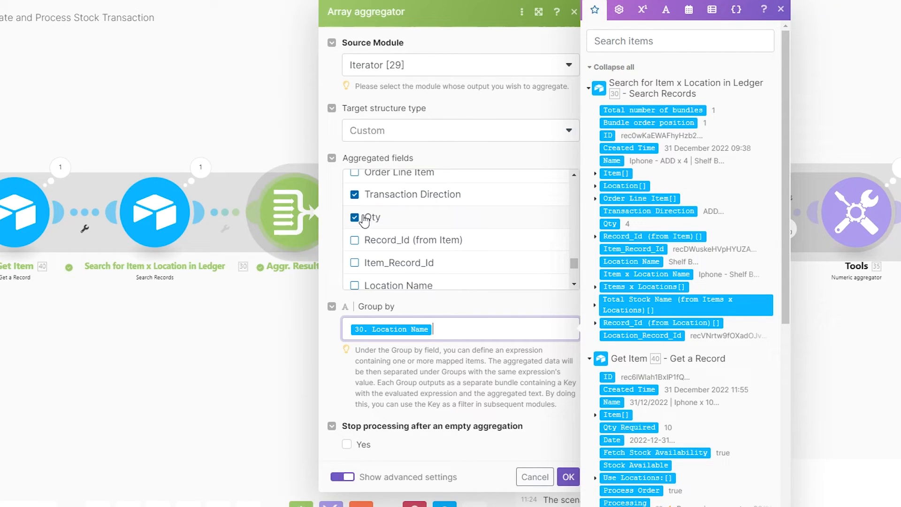
scroll(446, 244, down, 3)
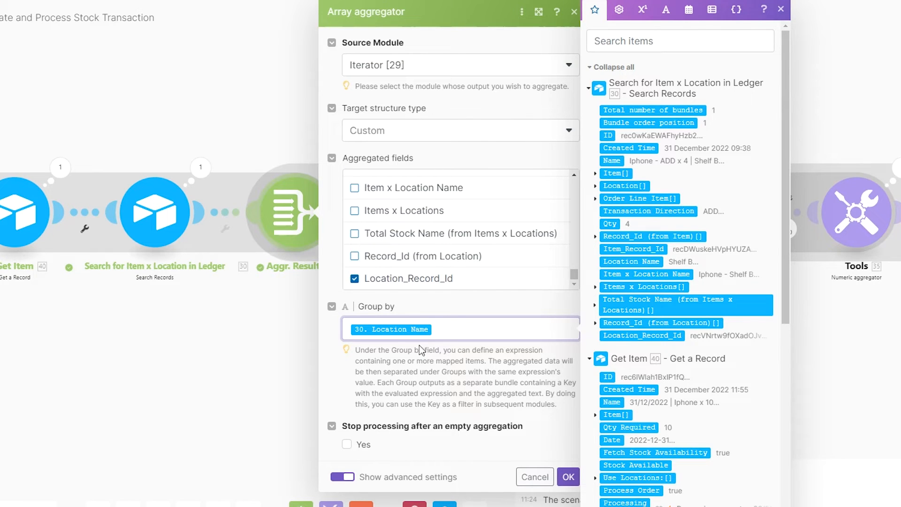
click(436, 360)
click(447, 330)
click(308, 386)
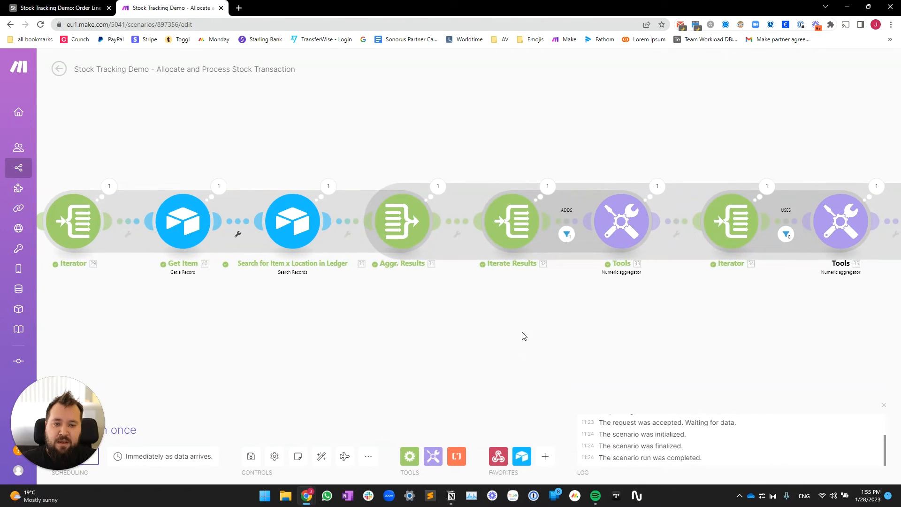
drag(523, 333, 370, 327)
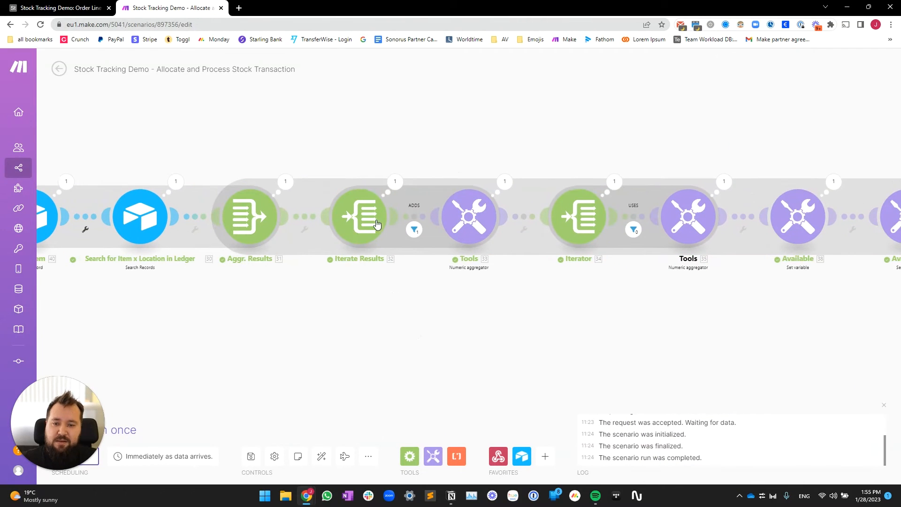
click(350, 217)
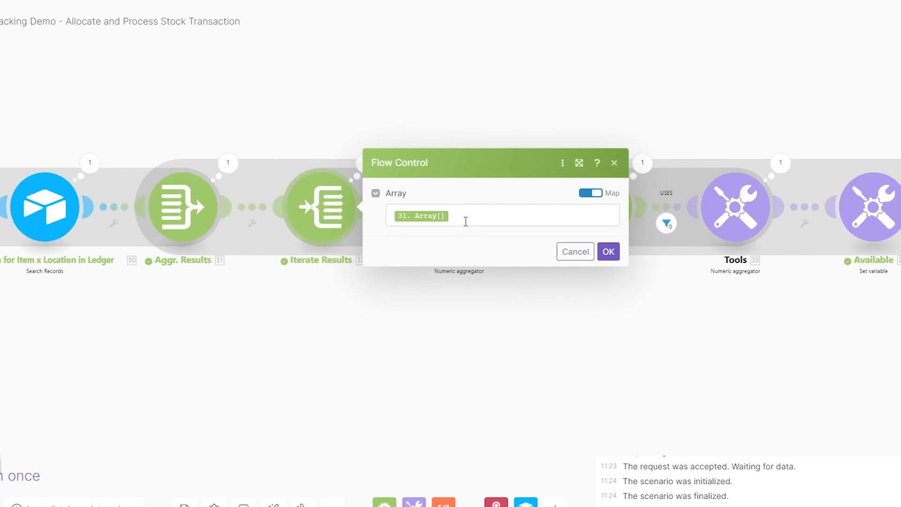
click(465, 222)
click(254, 363)
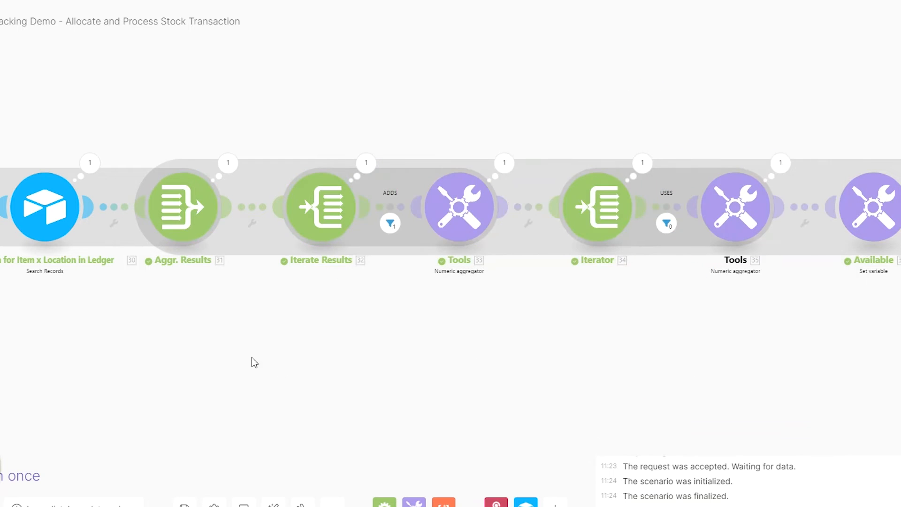
drag(387, 332, 325, 343)
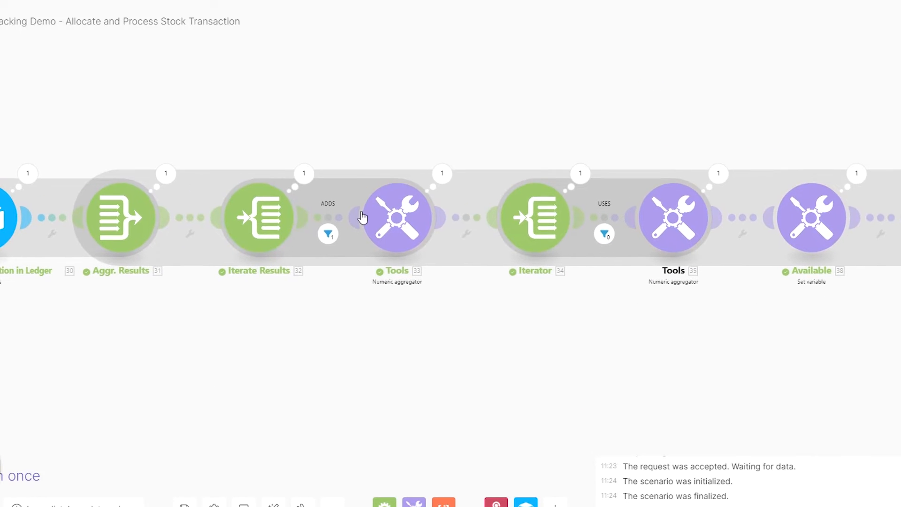
click(328, 219)
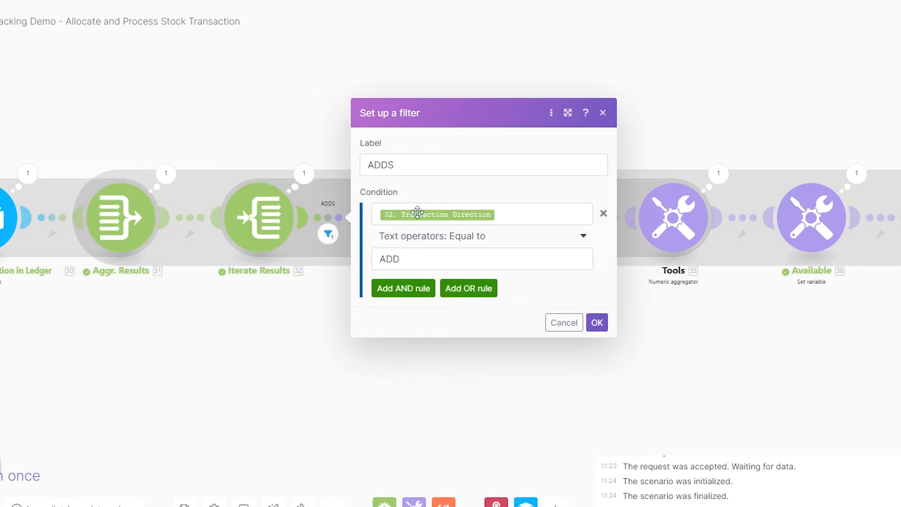
click(420, 262)
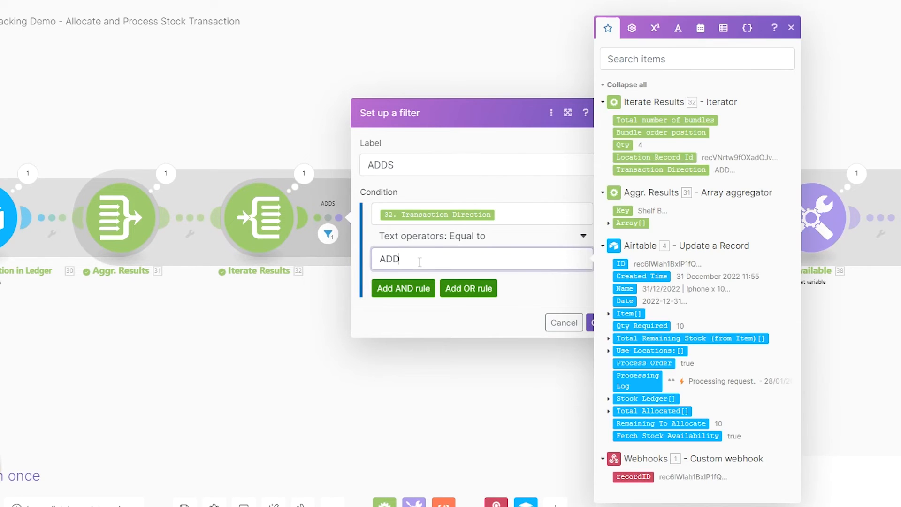
click(282, 374)
click(442, 174)
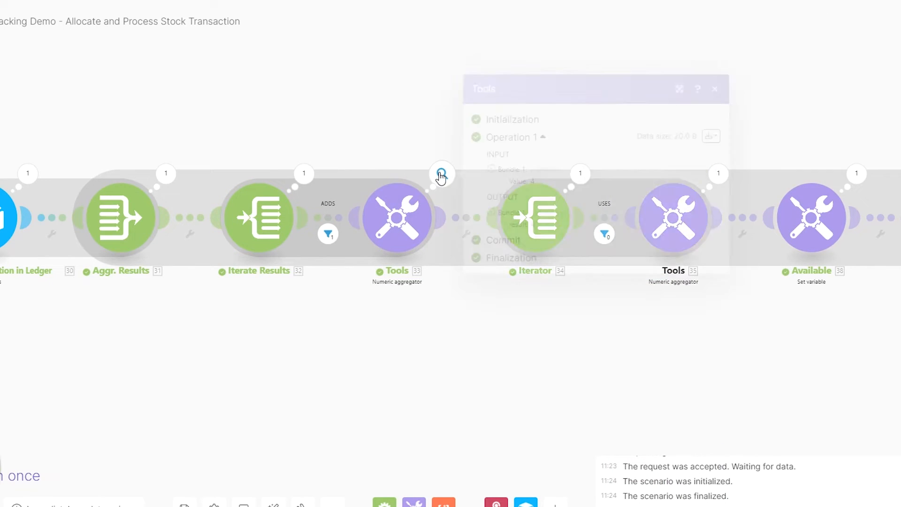
drag(536, 224, 491, 170)
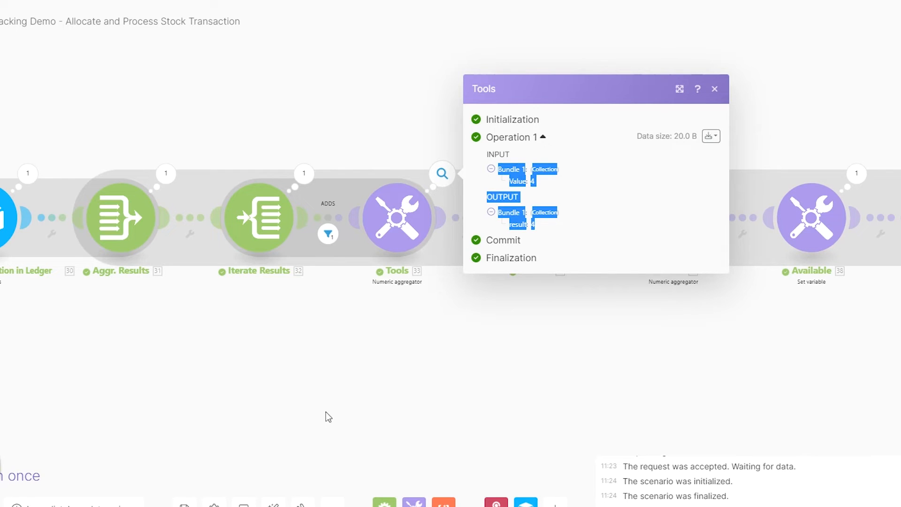
click(326, 412)
drag(697, 373, 468, 371)
click(366, 239)
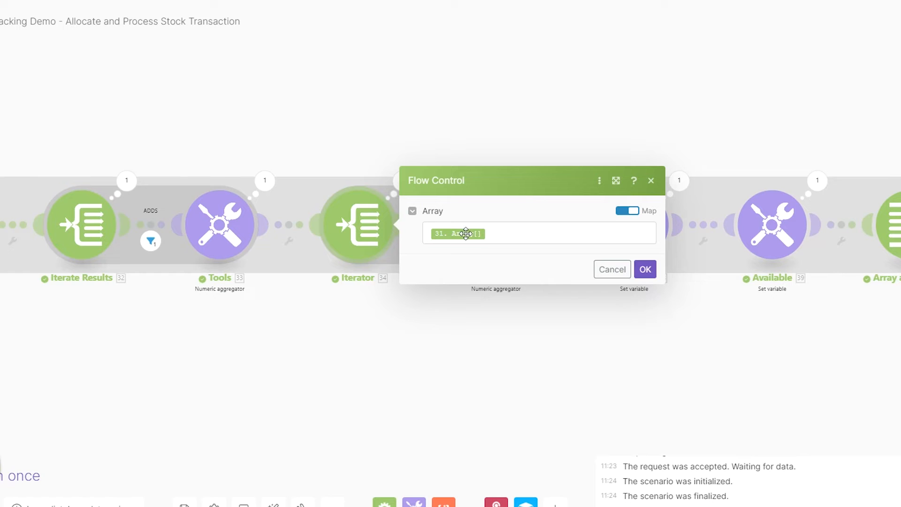
click(504, 232)
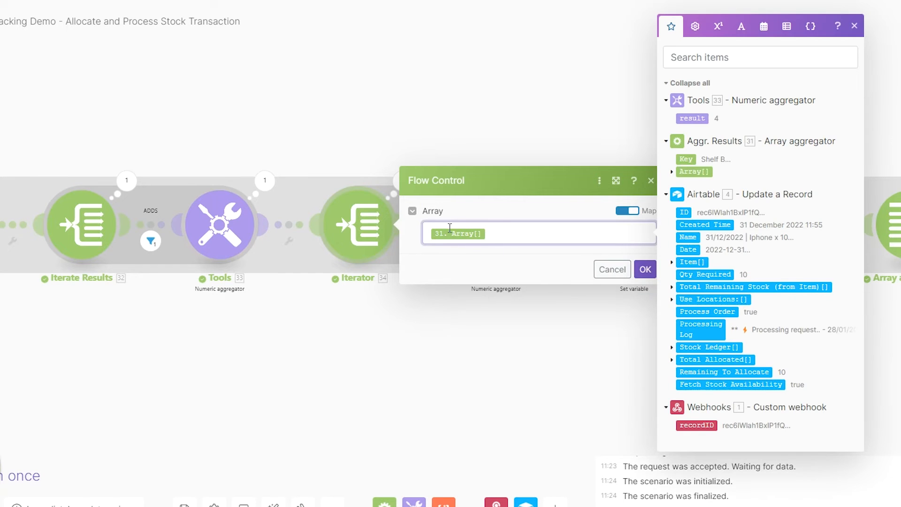
drag(238, 365, 401, 375)
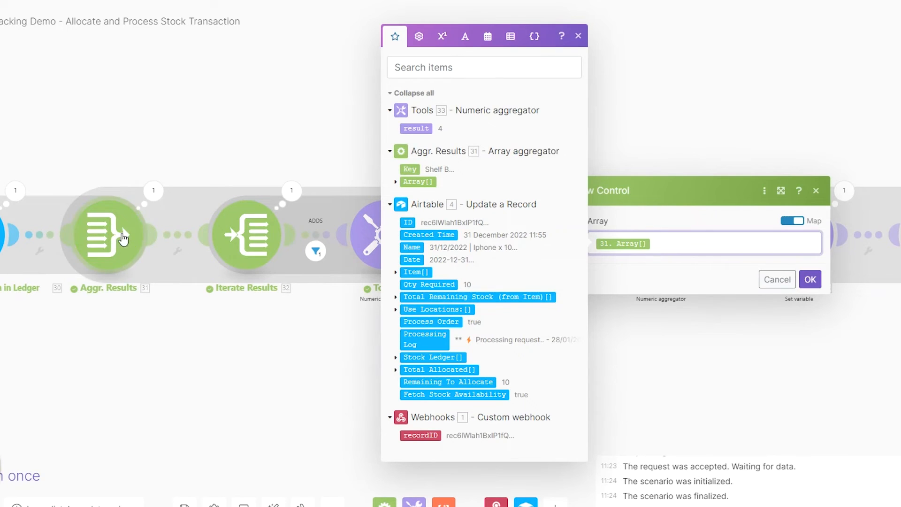
click(370, 416)
drag(514, 384, 318, 358)
click(389, 225)
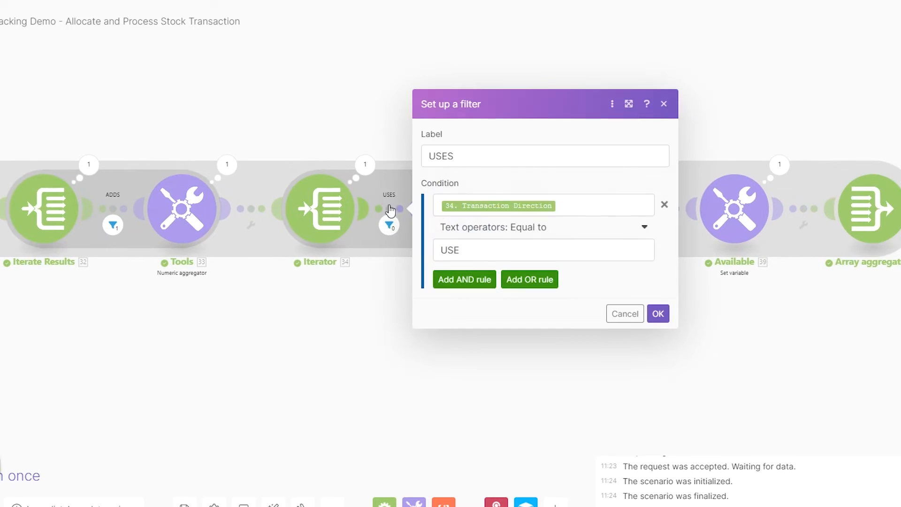
click(566, 207)
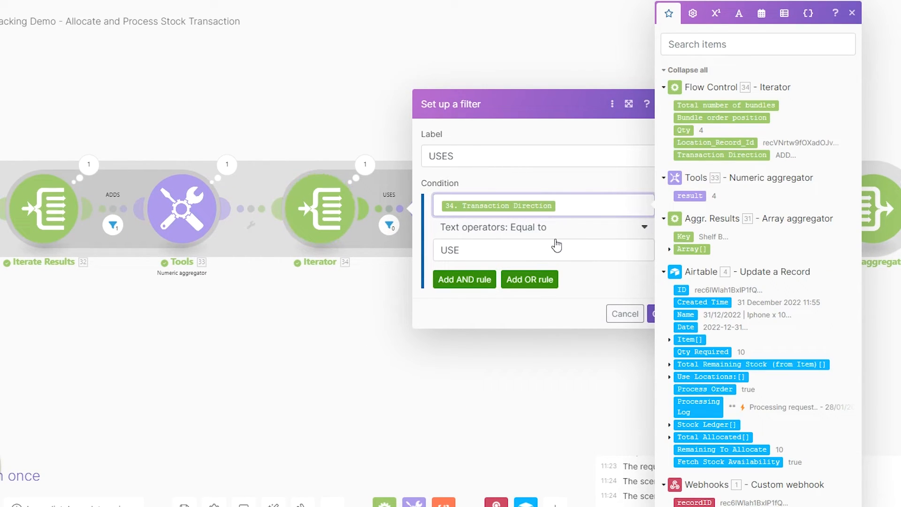
click(498, 253)
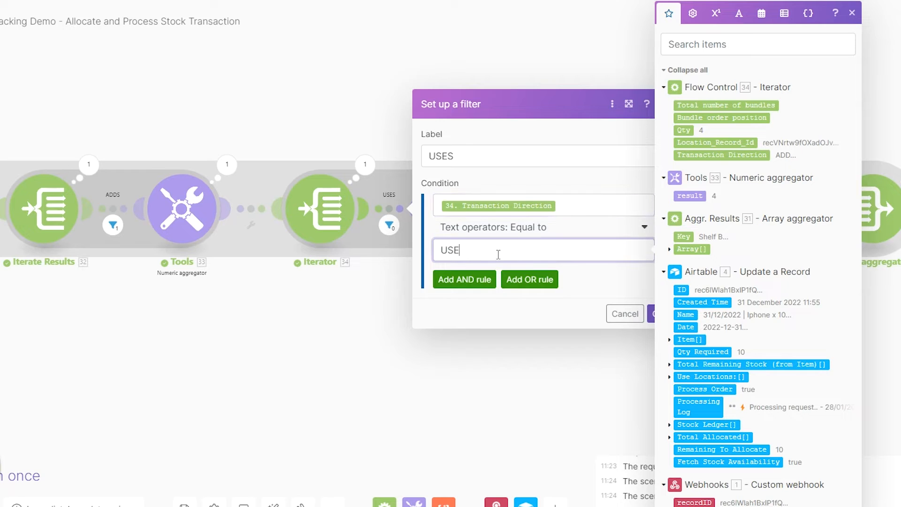
click(370, 325)
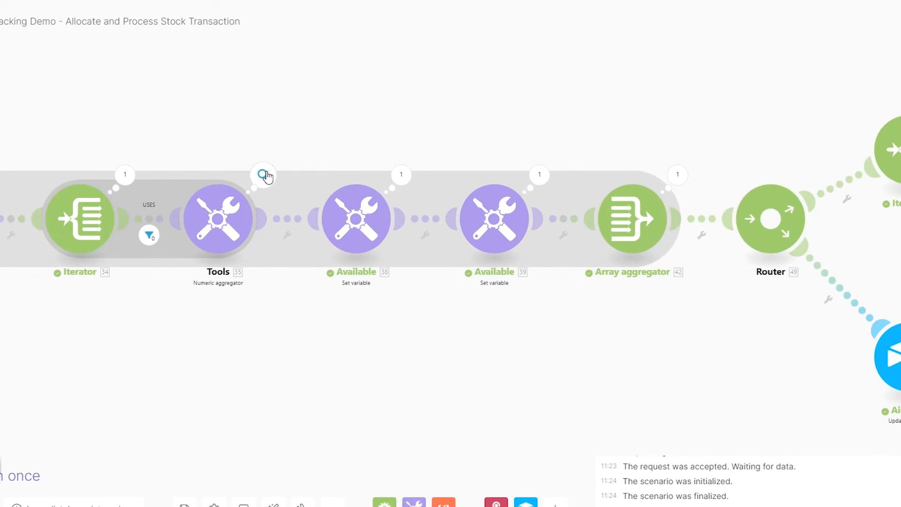
click(262, 174)
click(518, 480)
click(360, 228)
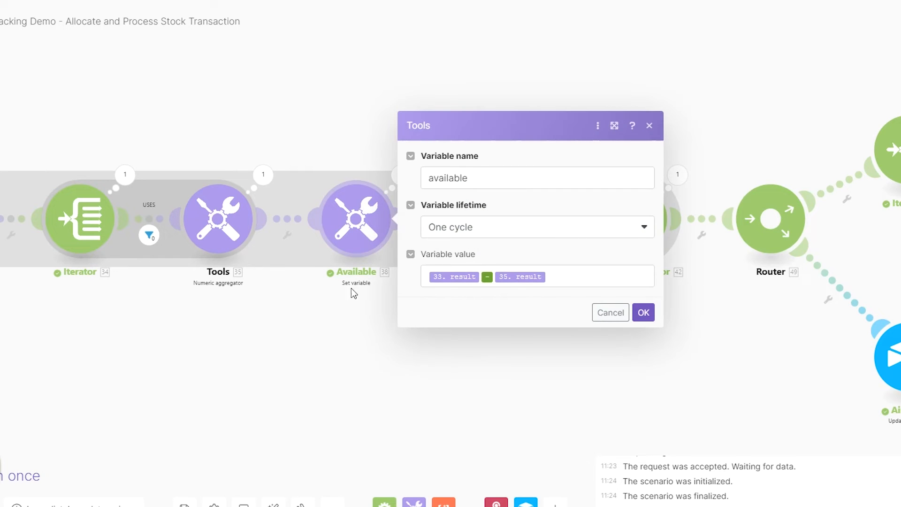
double_click(432, 182)
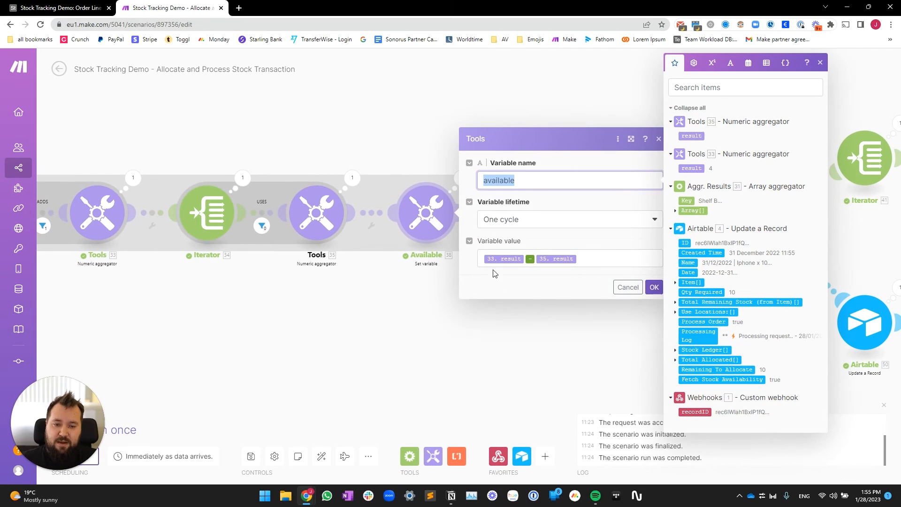
drag(264, 300, 293, 297)
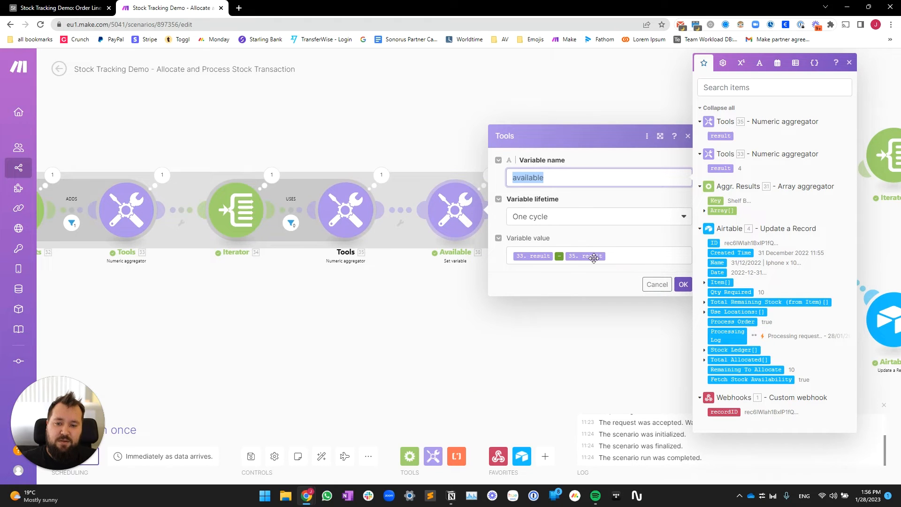
click(521, 262)
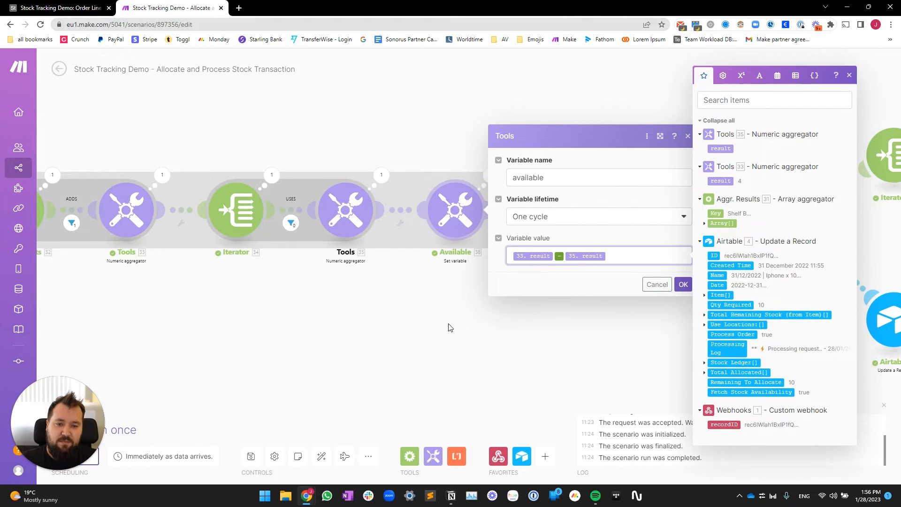
click(448, 328)
click(491, 175)
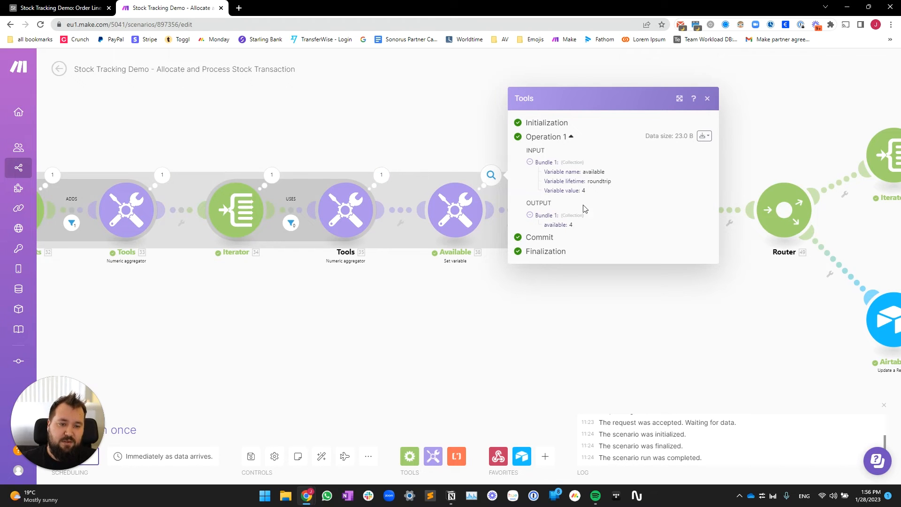
click(537, 293)
drag(664, 337, 509, 346)
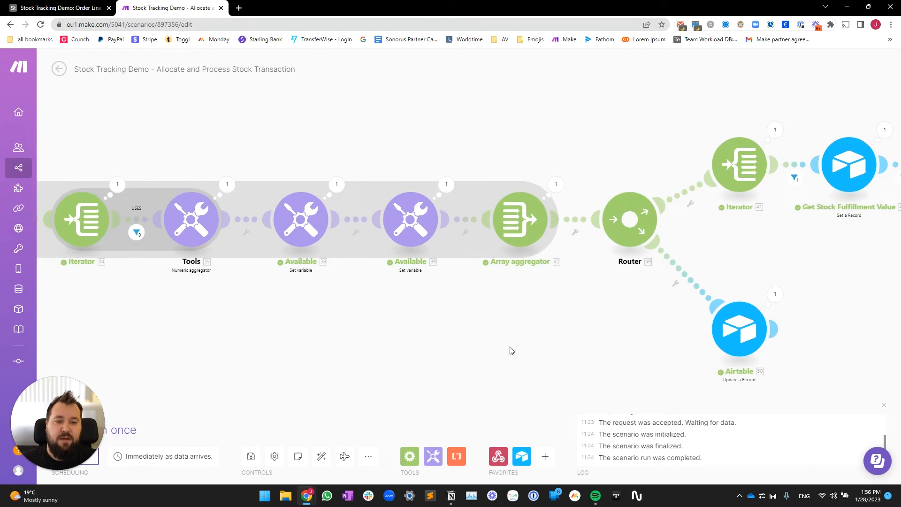
Step: Rename the second Available set-variable module to Applied
click(410, 234)
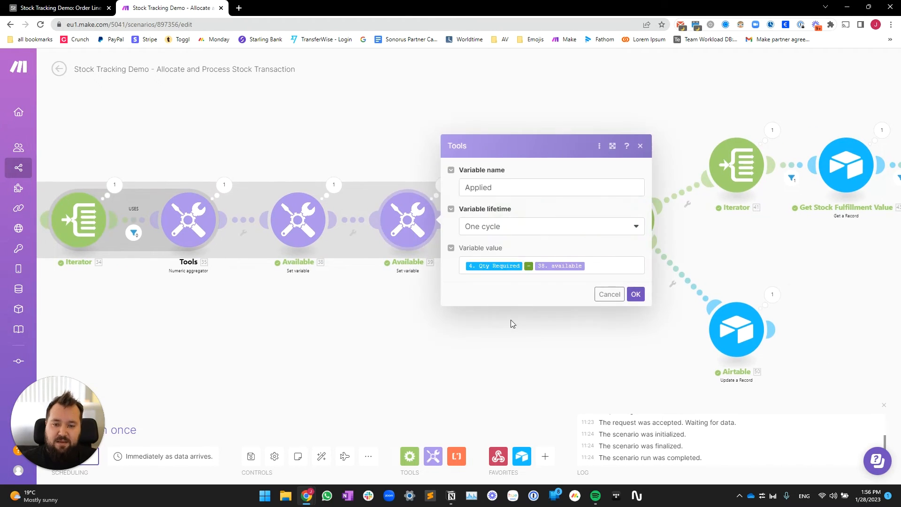
click(392, 293)
right_click(408, 220)
click(446, 281)
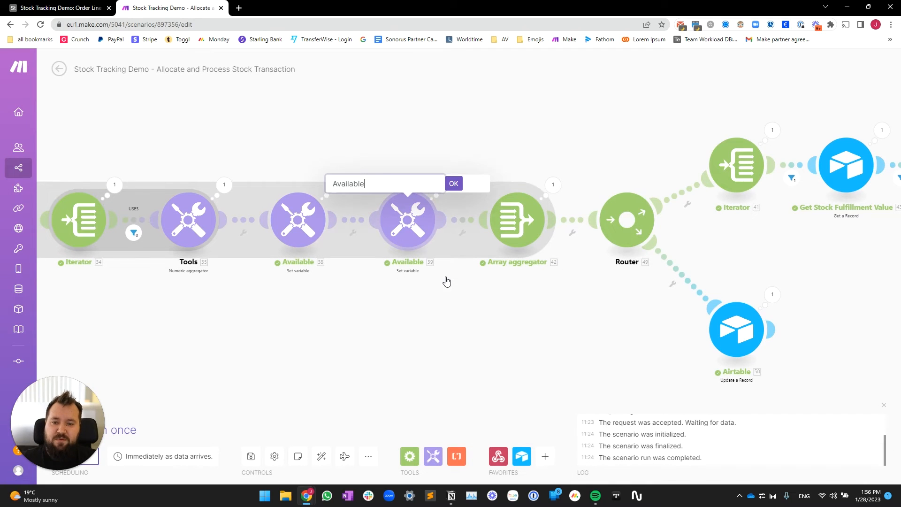
text(Applied)
key(Return)
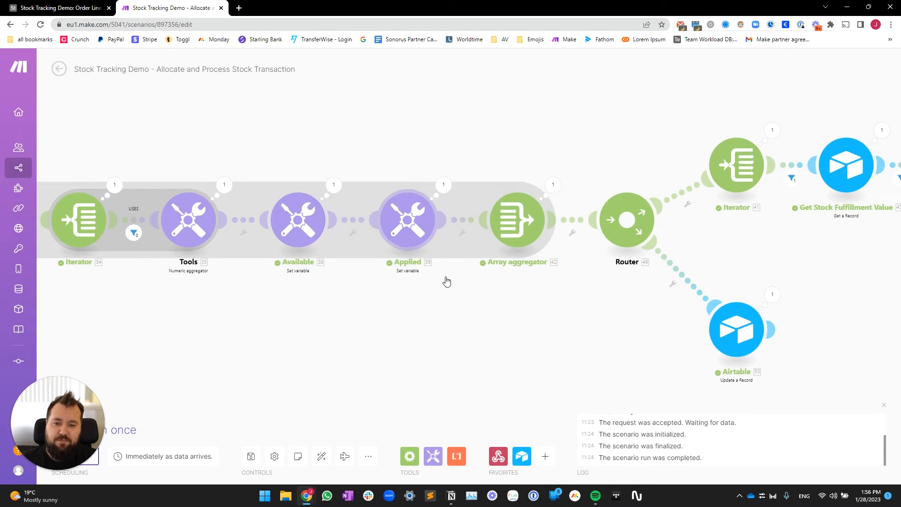
Step: Review the Applied module's settings while panning across the scenario
click(406, 235)
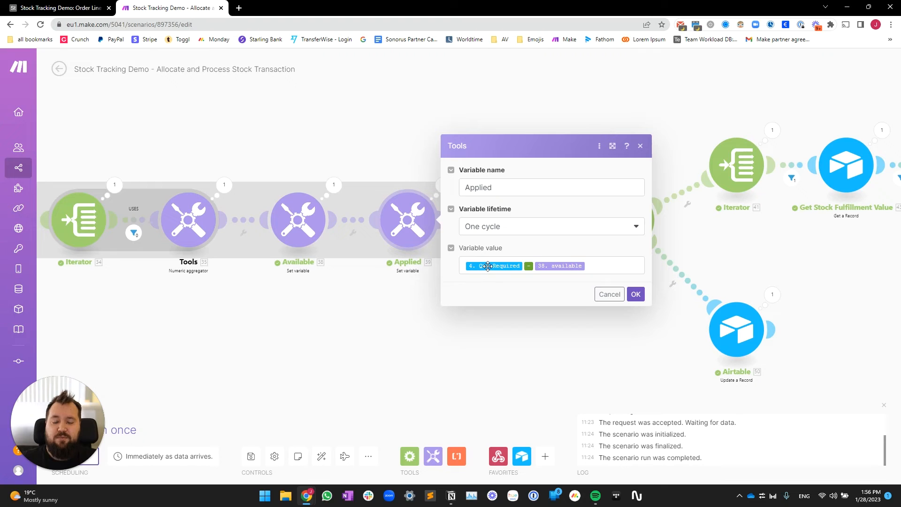
scroll(276, 327, down, 4)
drag(271, 331, 713, 336)
scroll(222, 314, up, 4)
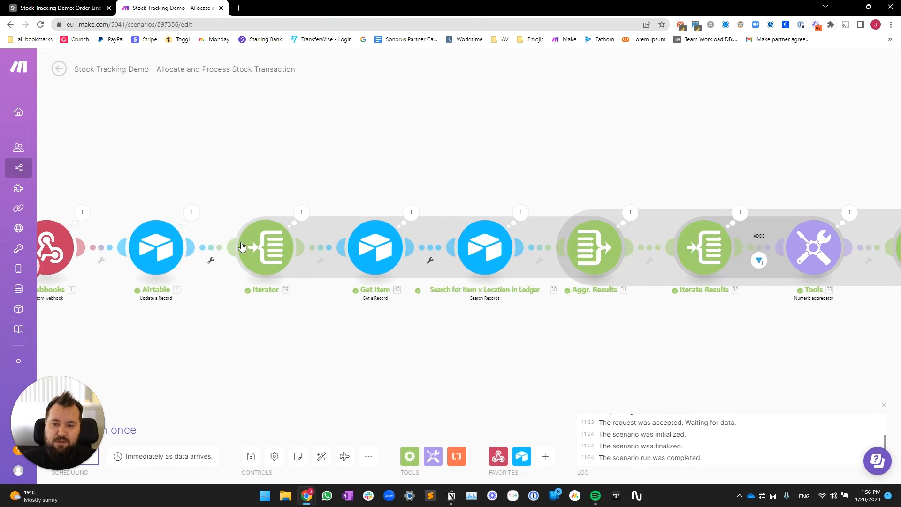
drag(704, 326, 160, 288)
drag(698, 291, 373, 306)
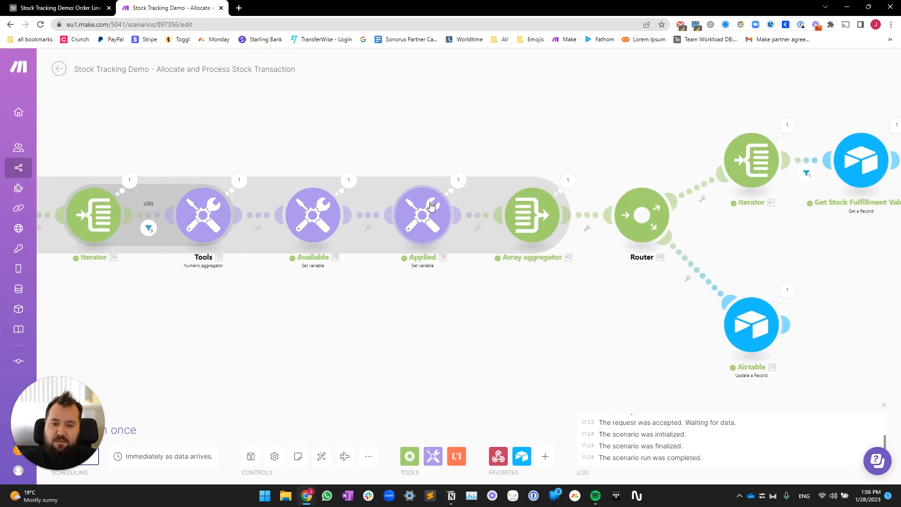
Step: Confirm Applied computes Qty Required minus available and output 6 in the last run
click(423, 215)
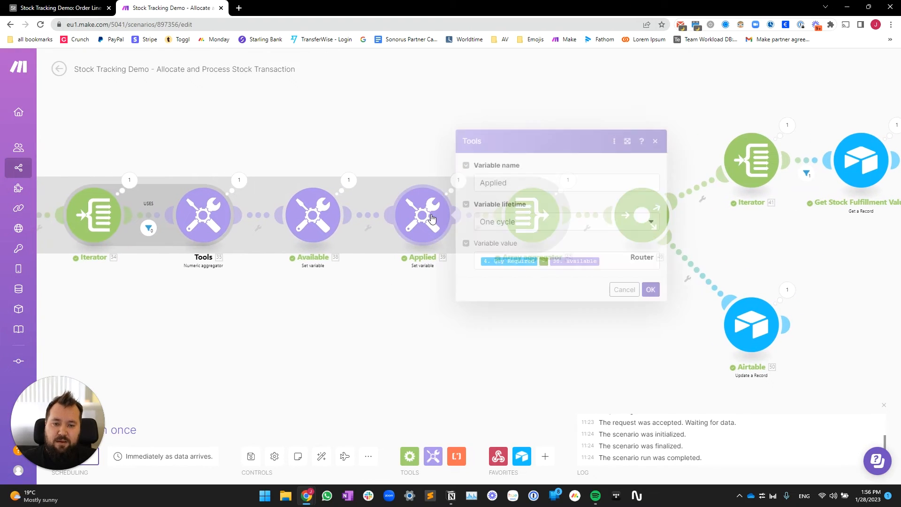
click(611, 261)
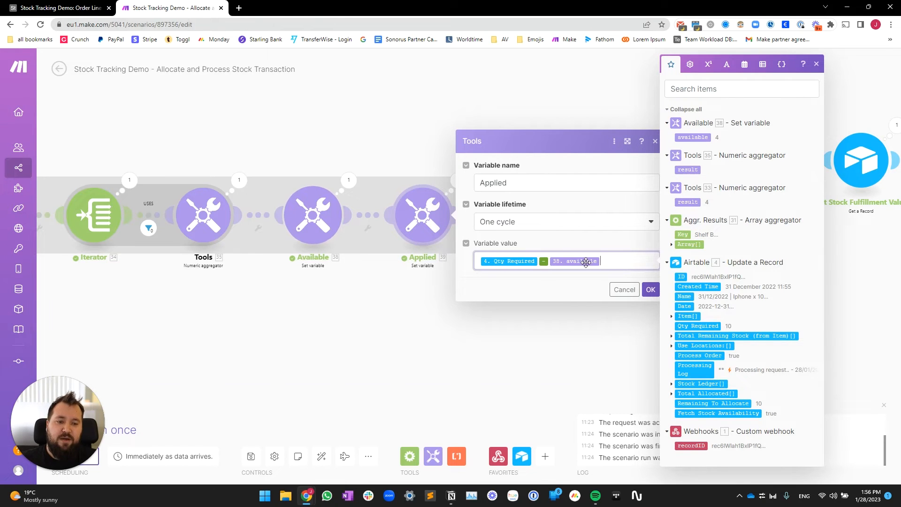
click(431, 287)
click(459, 184)
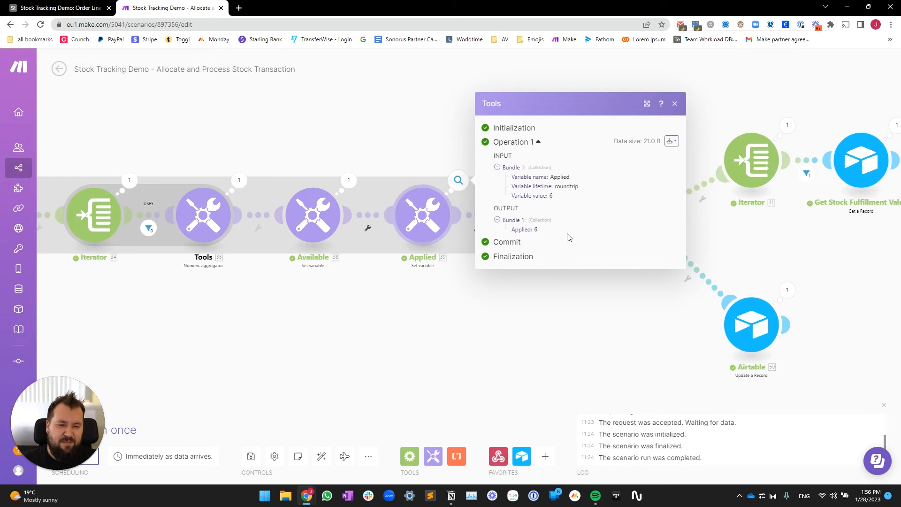
click(455, 214)
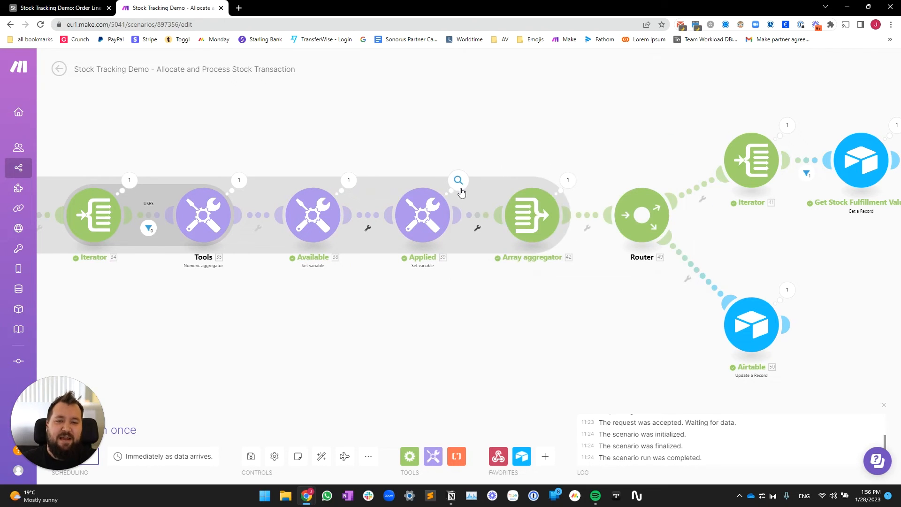
click(420, 220)
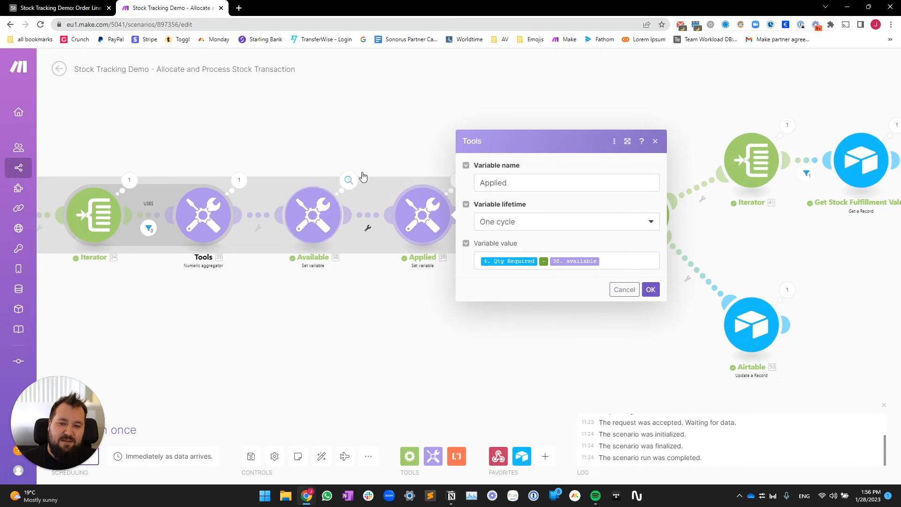
click(346, 319)
drag(594, 345, 531, 340)
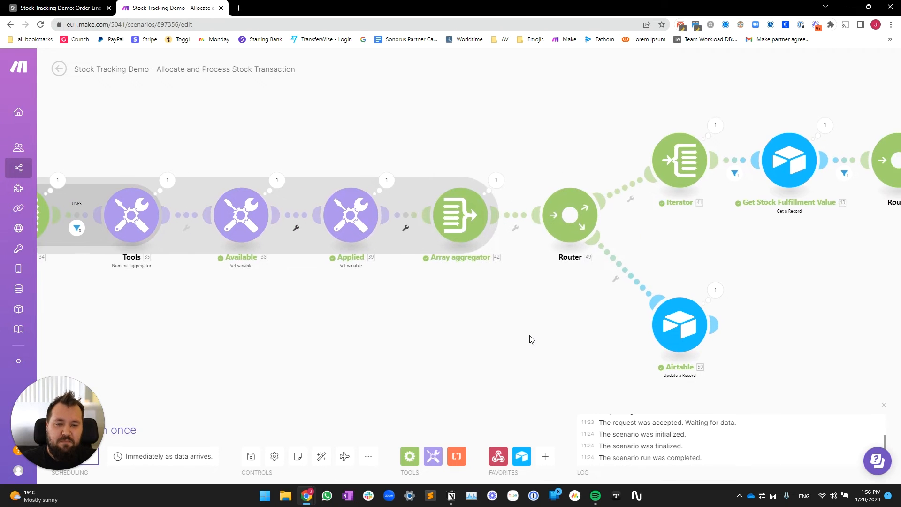
drag(477, 306, 381, 316)
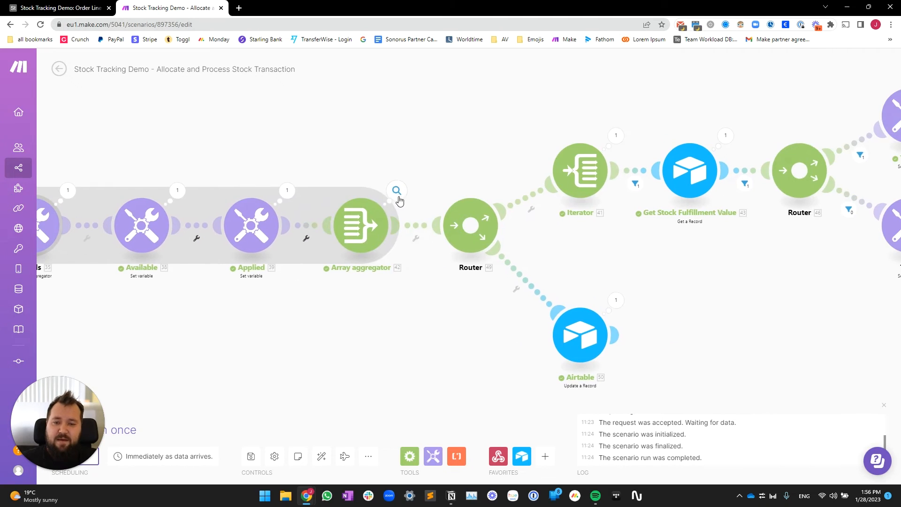
Step: Review the Array aggregator's output and its Key, Array and available aggregated fields, then close it
click(398, 198)
click(371, 240)
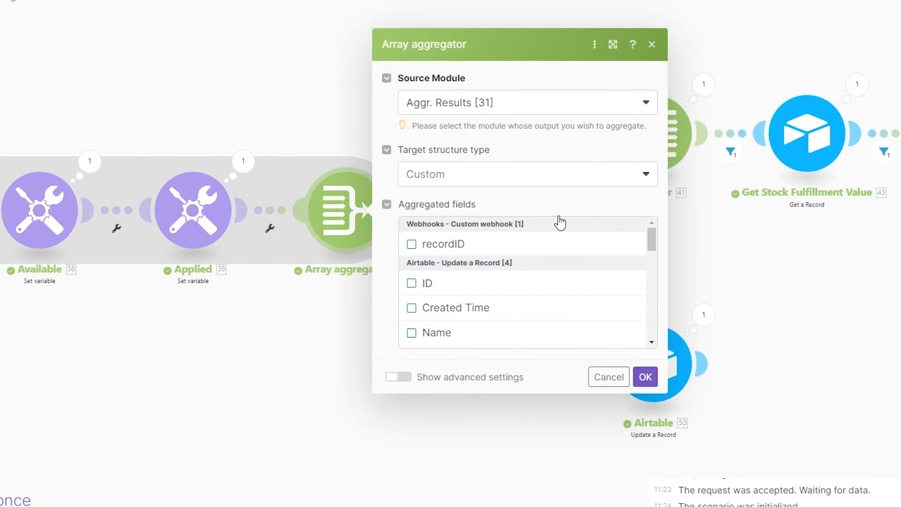
scroll(528, 233, down, 10)
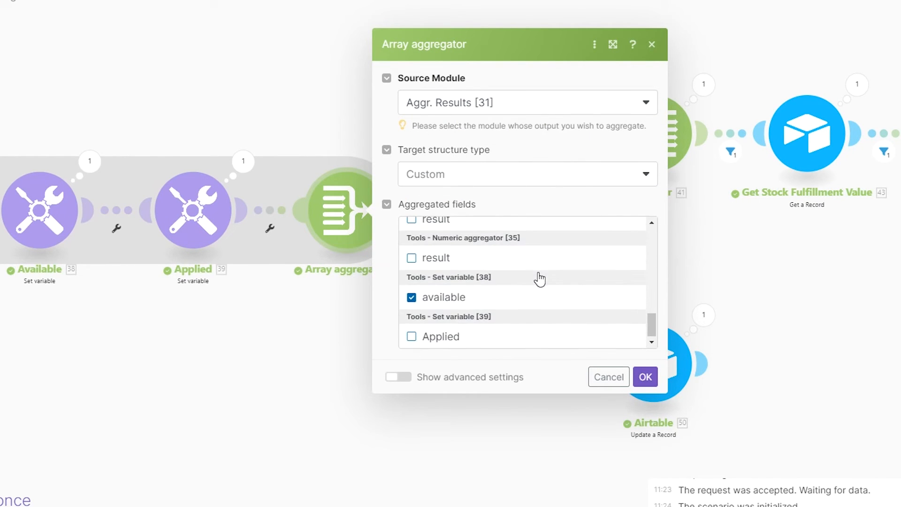
scroll(539, 279, up, 3)
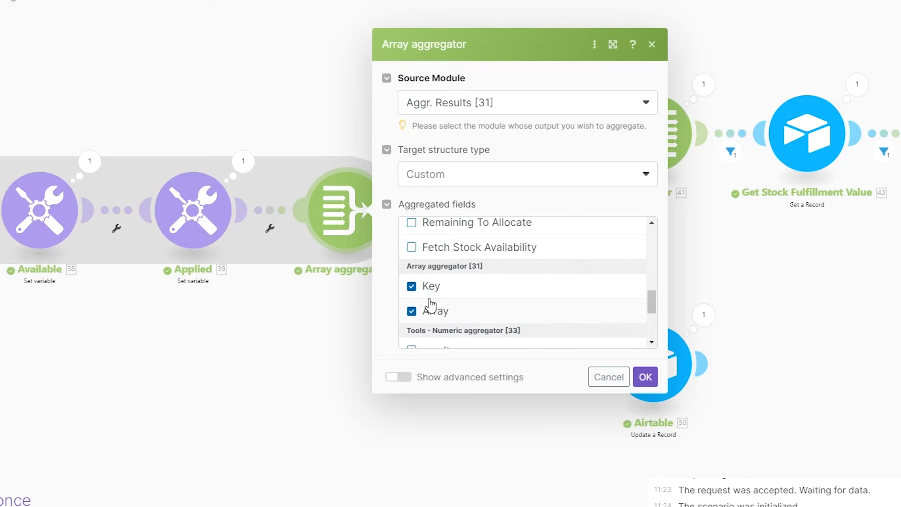
drag(266, 307, 353, 311)
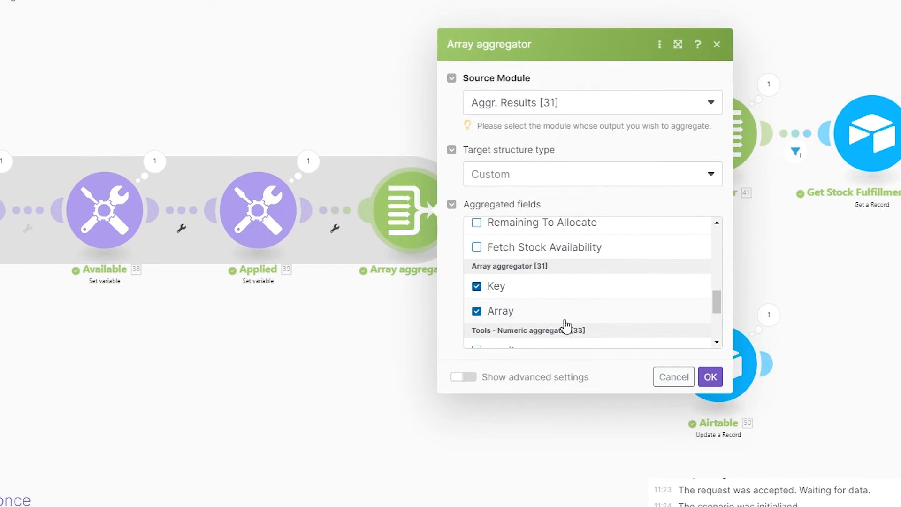
scroll(590, 326, down, 3)
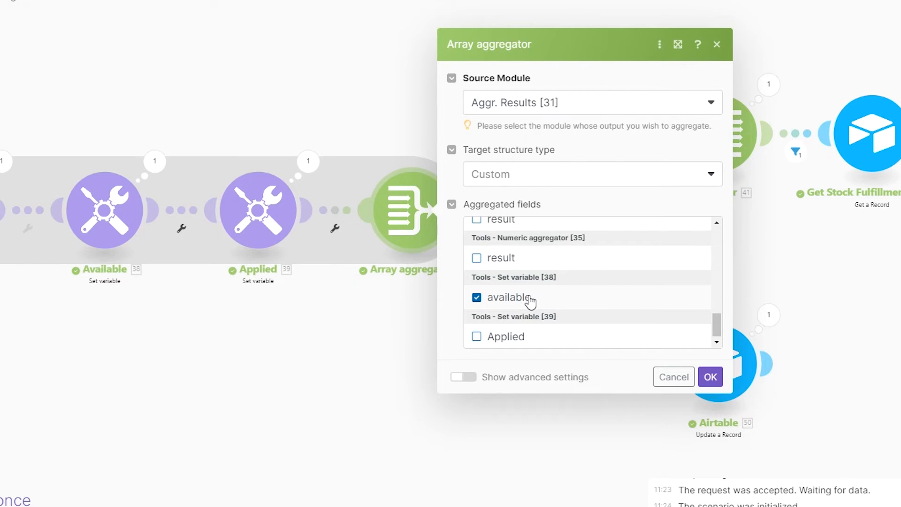
click(288, 355)
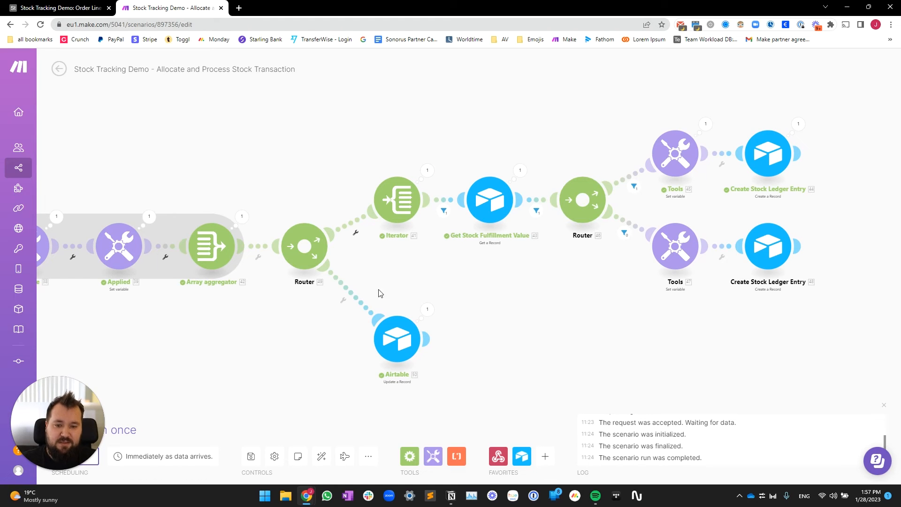
scroll(328, 327, up, 2)
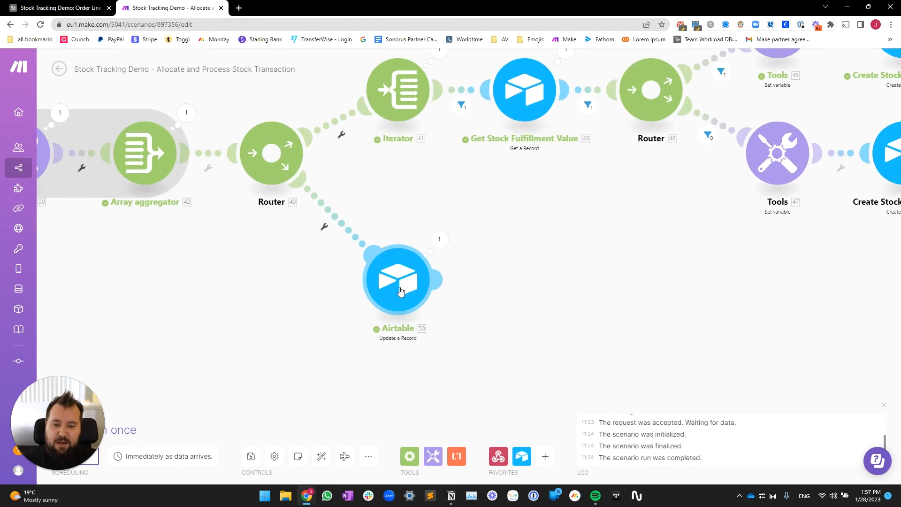
click(398, 281)
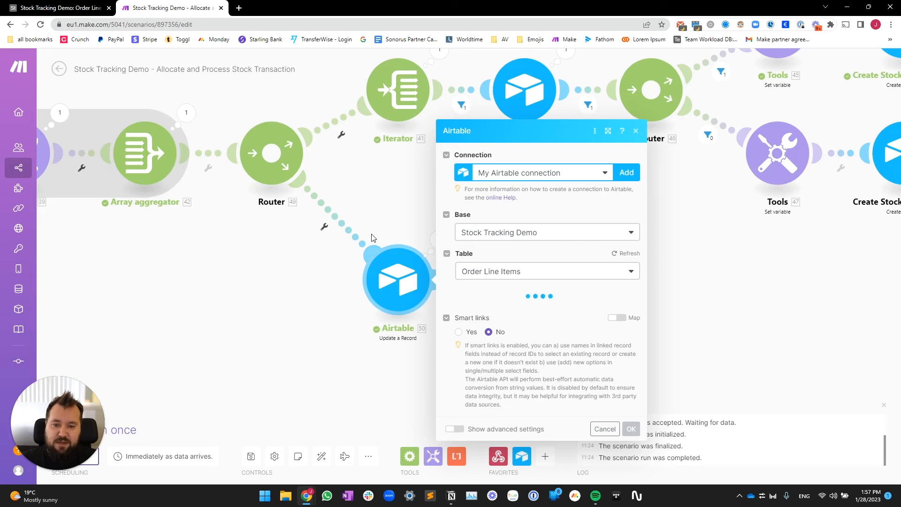
scroll(522, 290, down, 5)
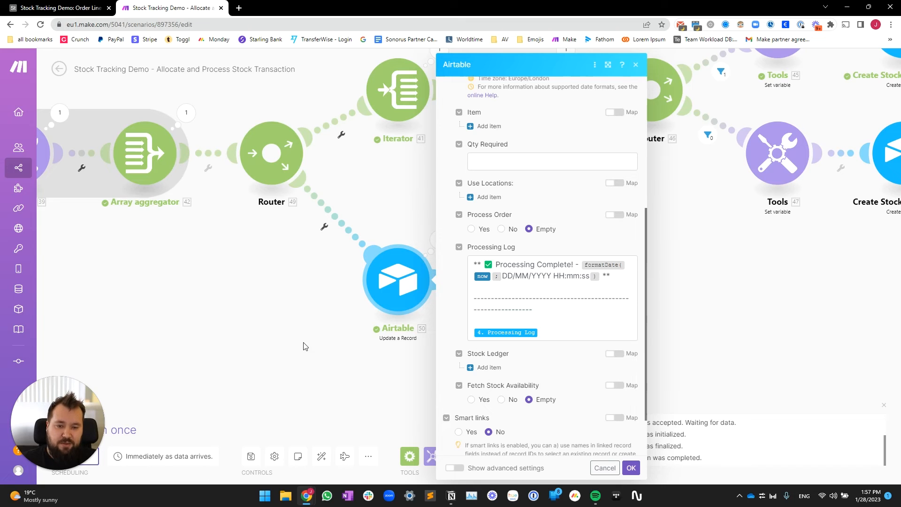
click(291, 352)
drag(458, 195, 437, 231)
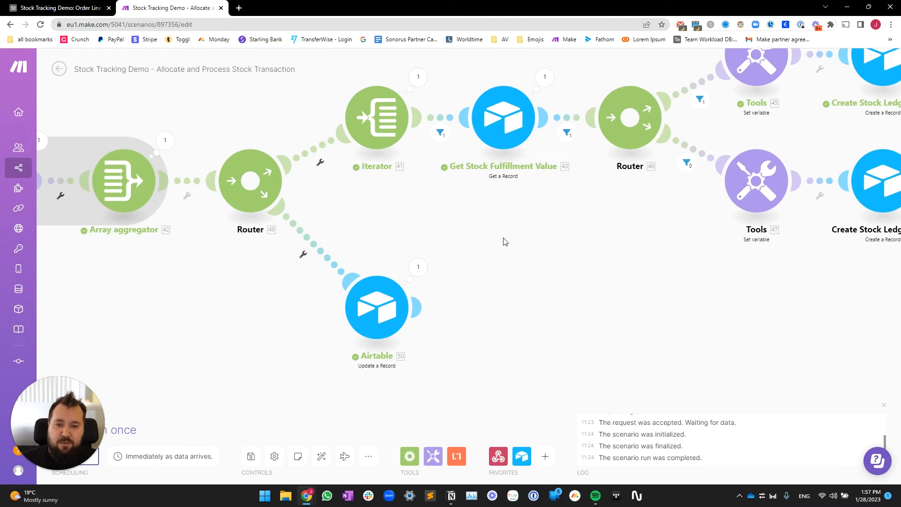
drag(503, 238, 508, 294)
scroll(543, 277, down, 1)
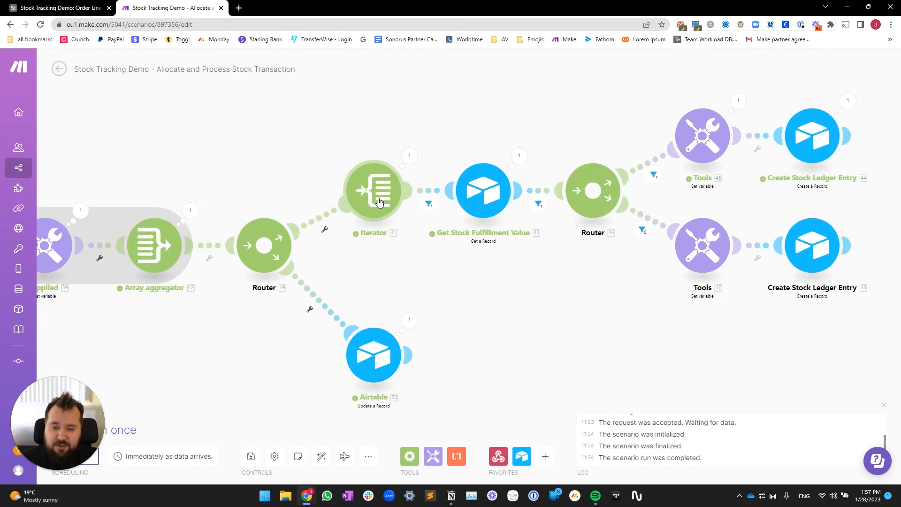
click(380, 202)
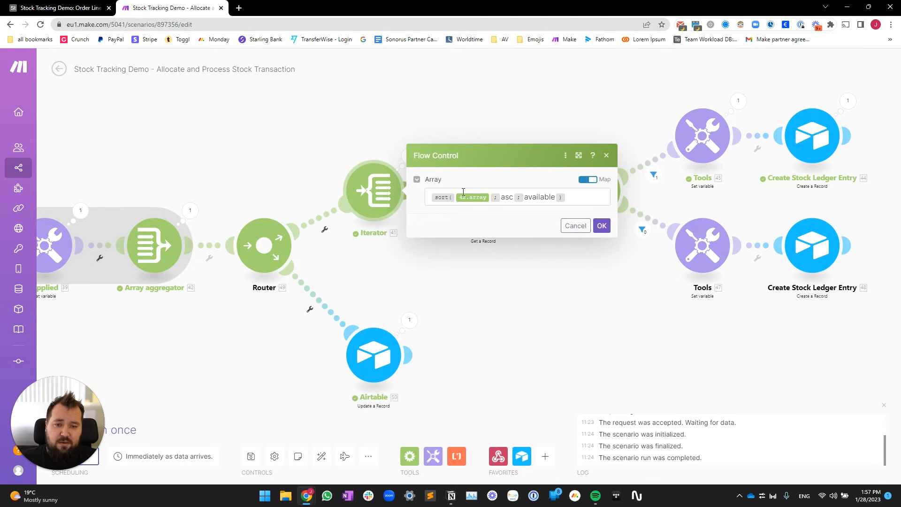
click(432, 199)
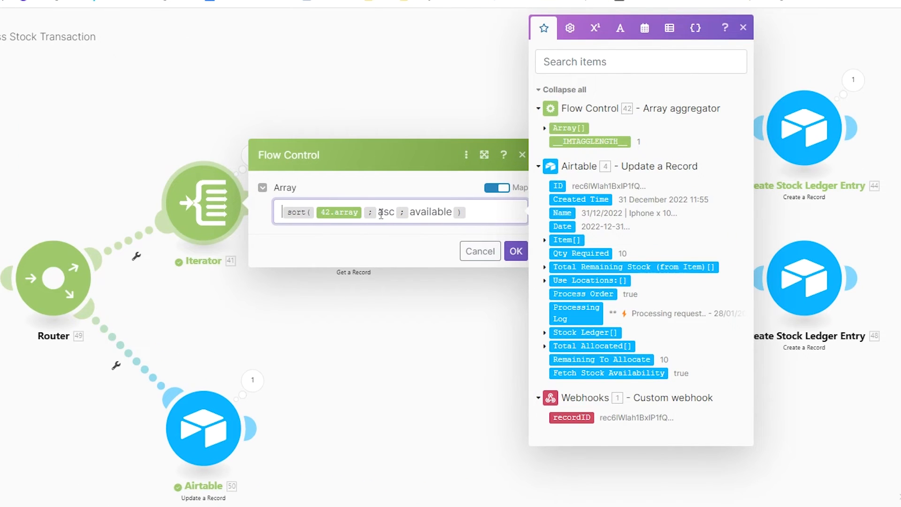
drag(380, 213, 395, 214)
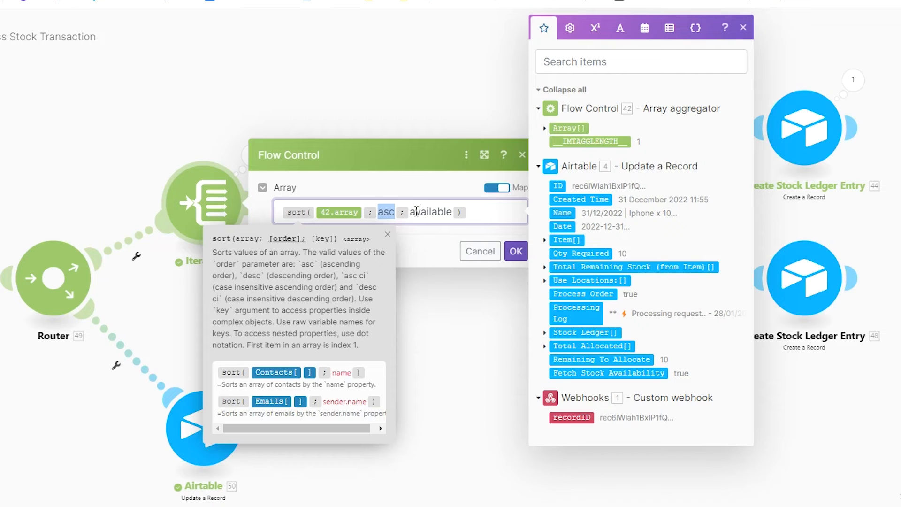
click(411, 212)
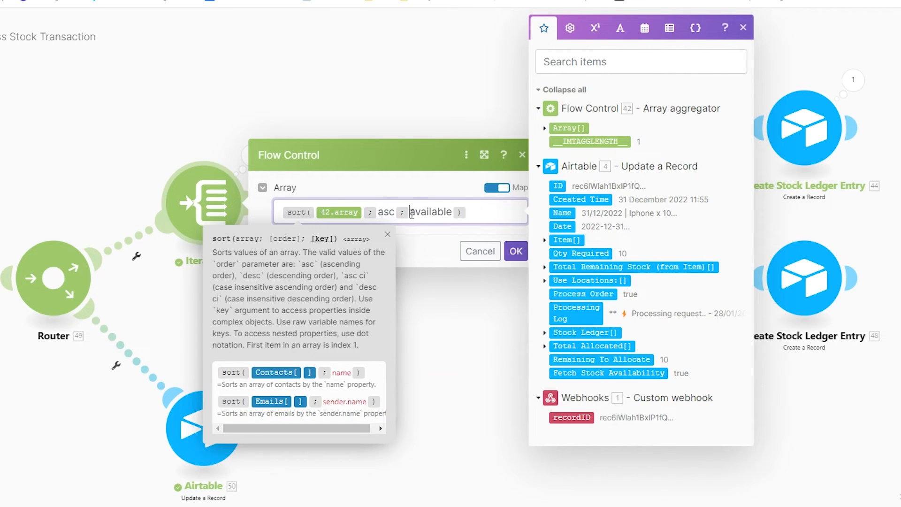
drag(411, 213, 452, 213)
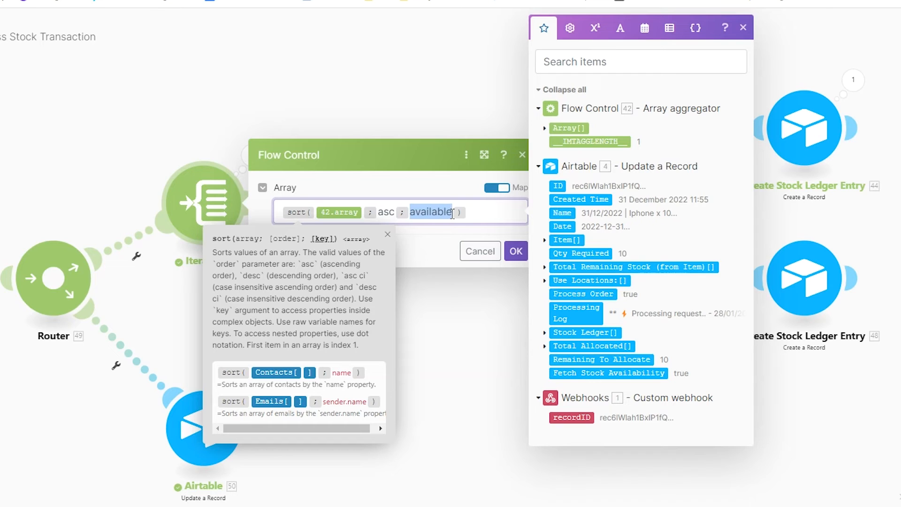
drag(378, 212, 395, 212)
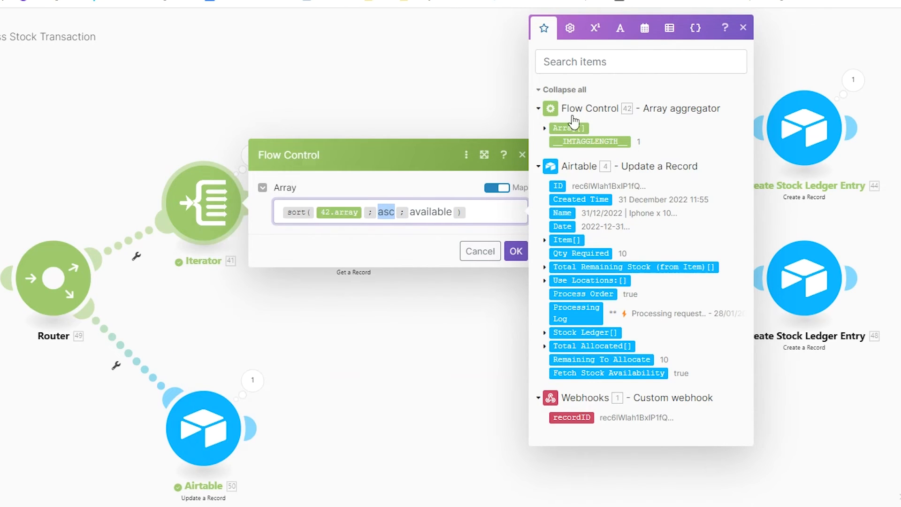
click(545, 129)
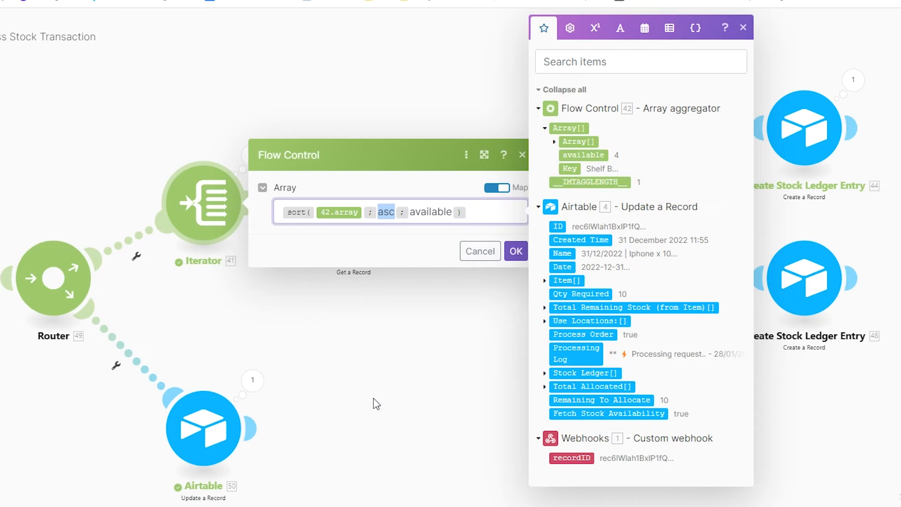
click(368, 381)
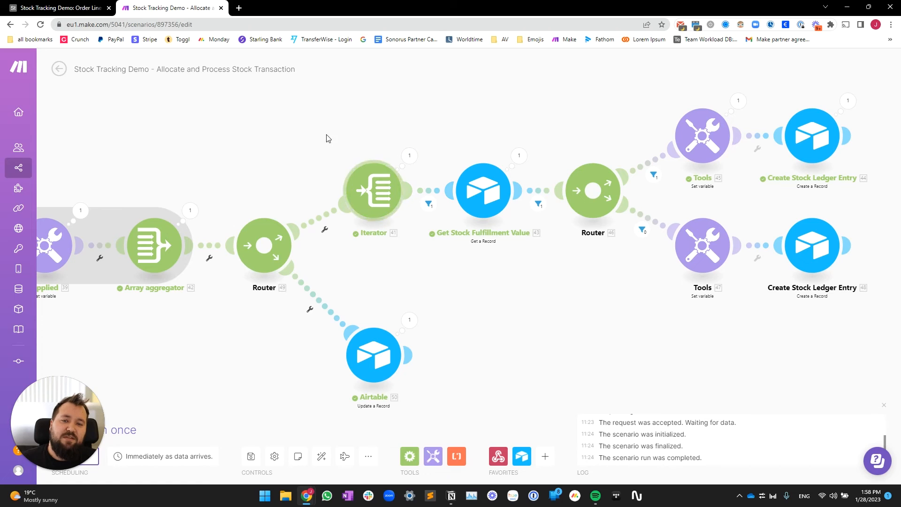
click(56, 7)
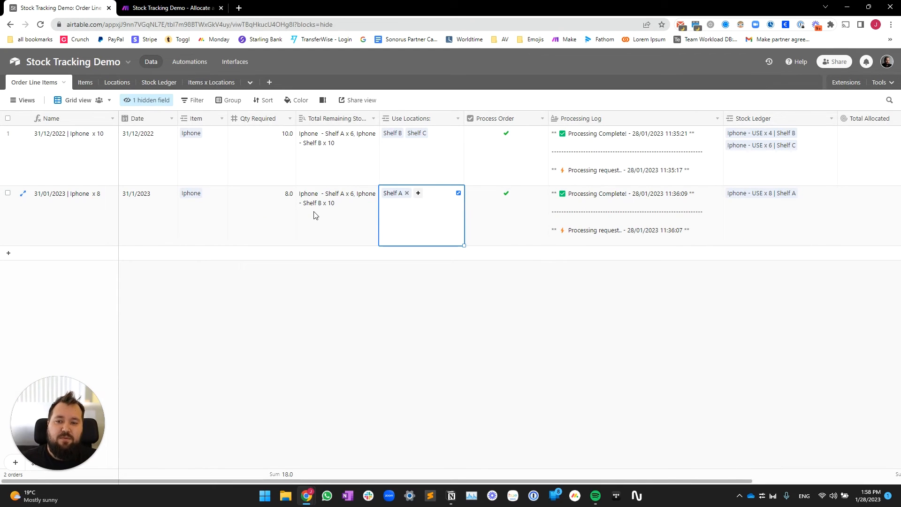
Step: Delete the second test order from Order Line Items
right_click(8, 194)
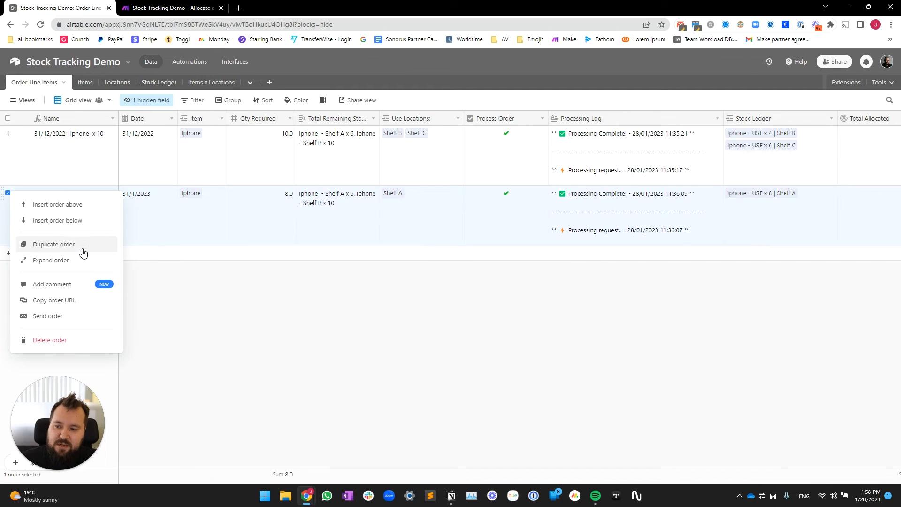
click(572, 372)
right_click(64, 212)
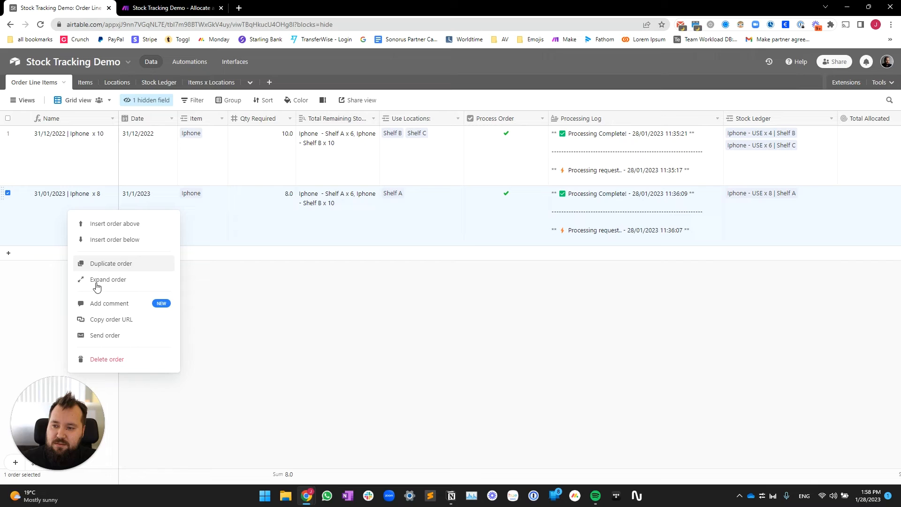
click(128, 362)
Step: In the Stock Ledger, delete the Iphone - USE x 8 | Shelf A entry
click(159, 83)
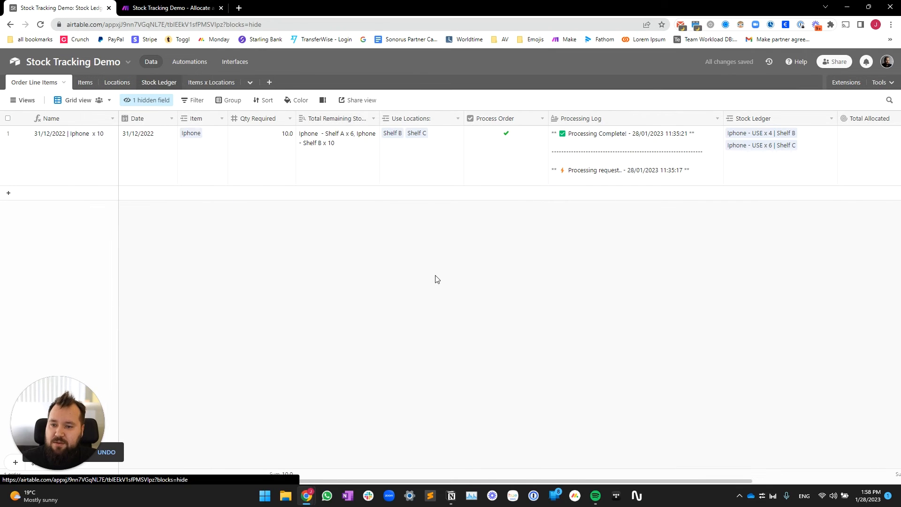
scroll(507, 233, right, 5)
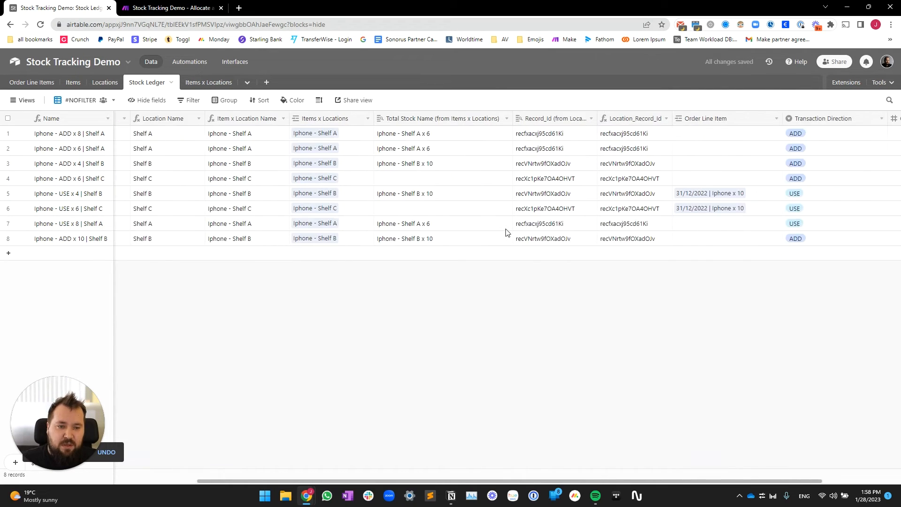
right_click(546, 229)
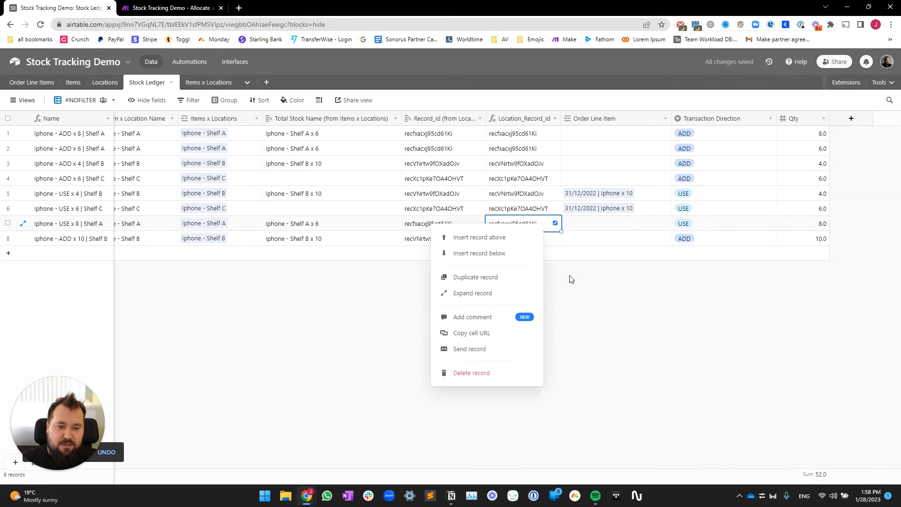
click(489, 376)
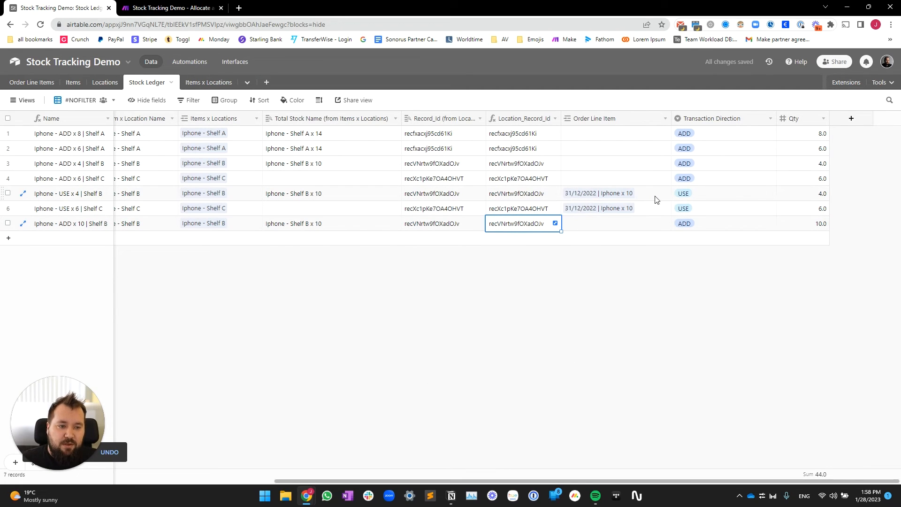
Step: Verify the remaining USE x 4 Shelf B and USE x 6 Shelf C entries, then return to Make
drag(737, 199, 290, 214)
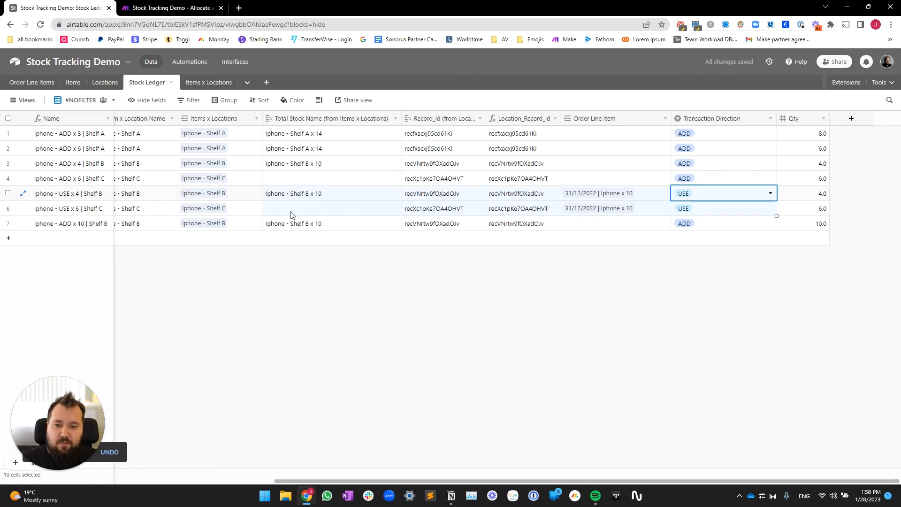
click(465, 302)
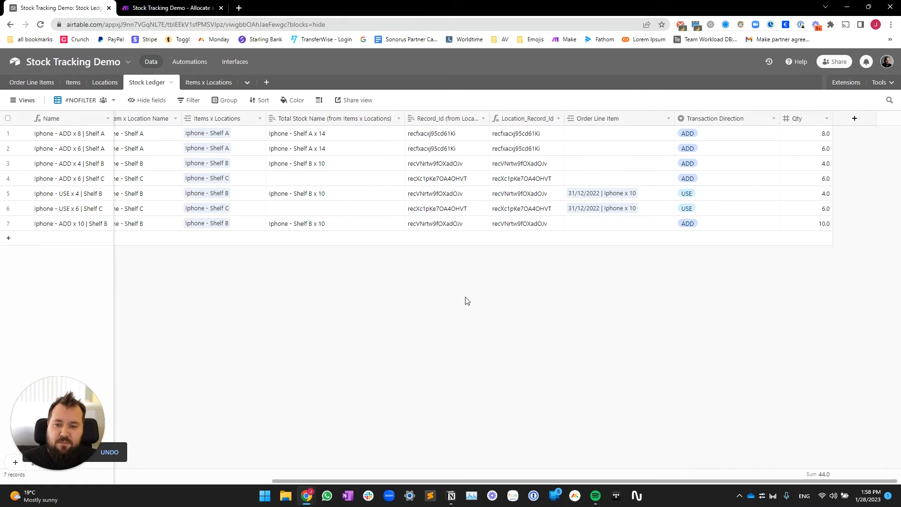
click(740, 194)
click(821, 199)
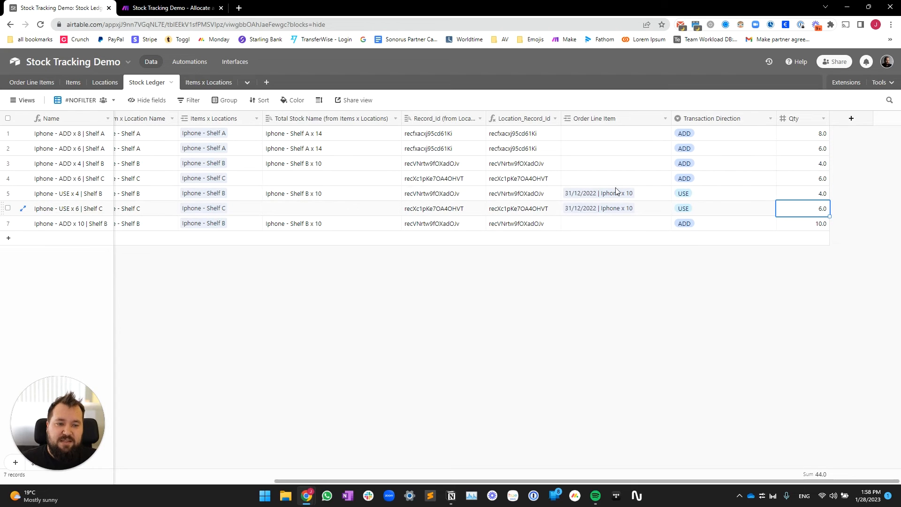
scroll(531, 207, left, 10)
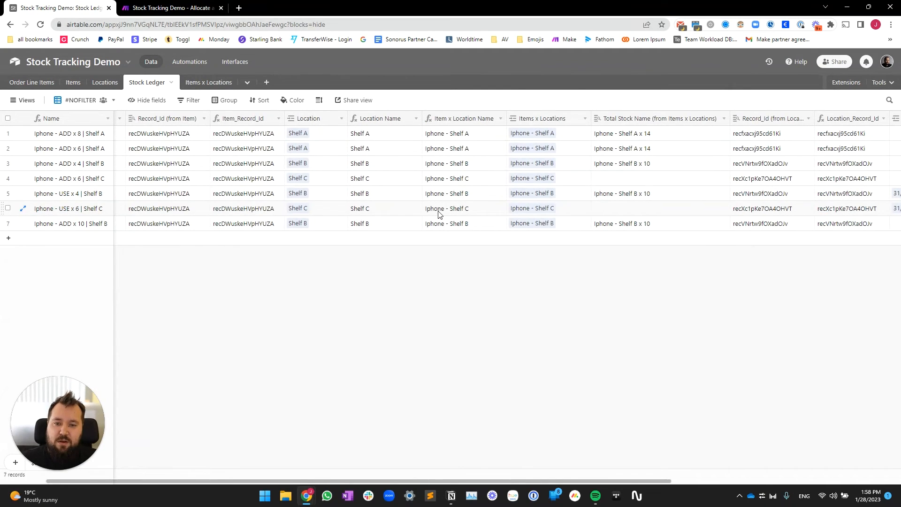
scroll(437, 211, right, 3)
click(437, 199)
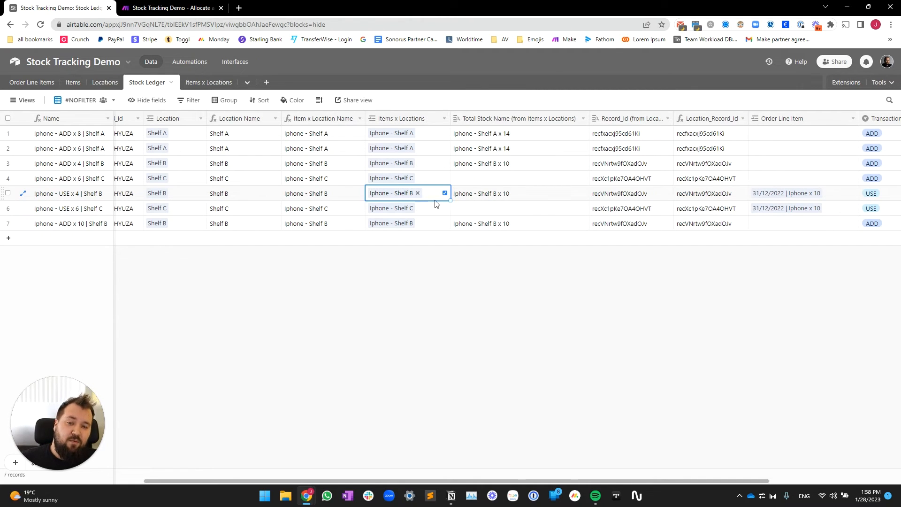
click(432, 222)
click(437, 209)
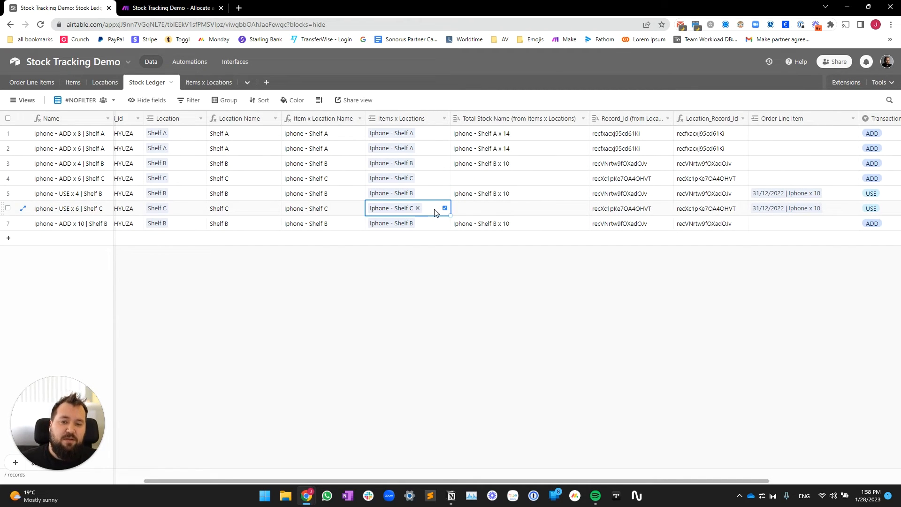
scroll(435, 212, right, 4)
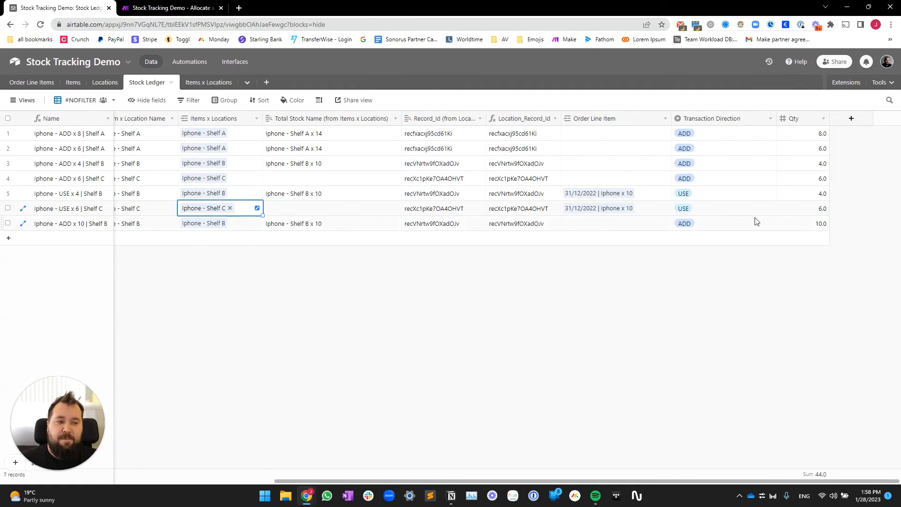
click(775, 212)
click(197, 8)
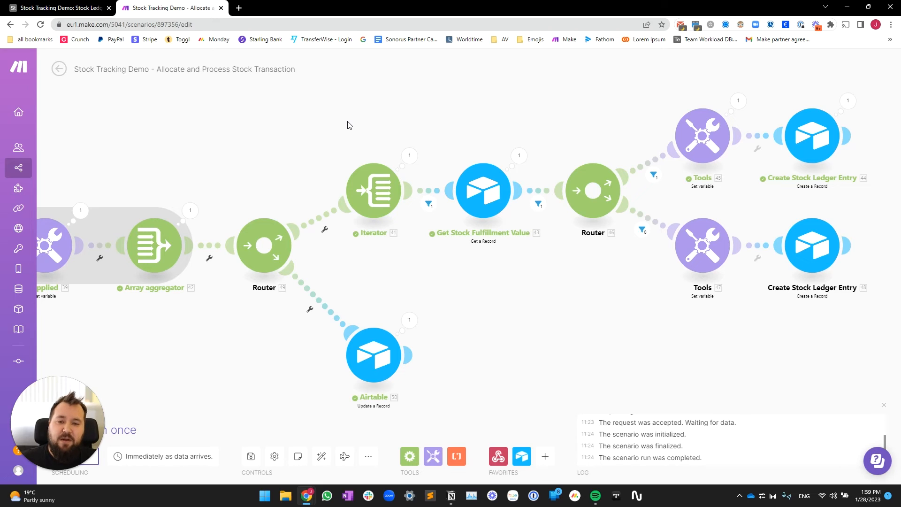
click(371, 194)
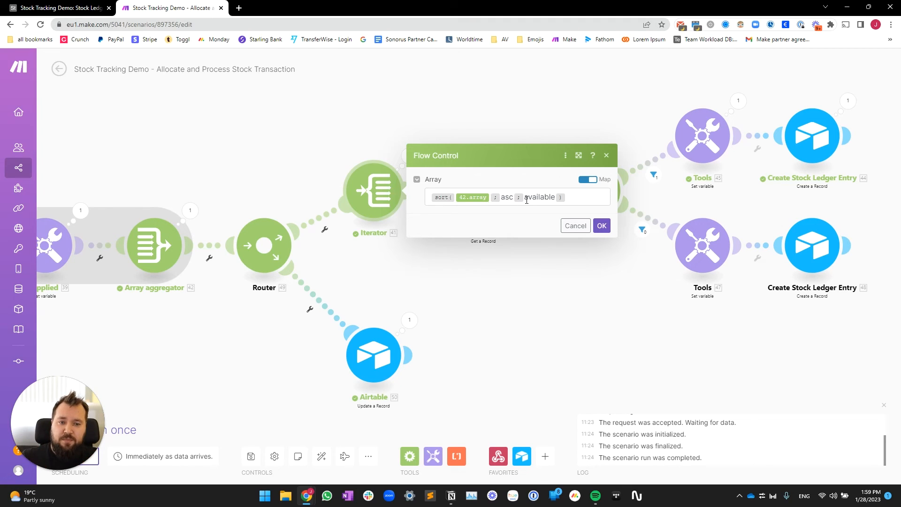
click(512, 287)
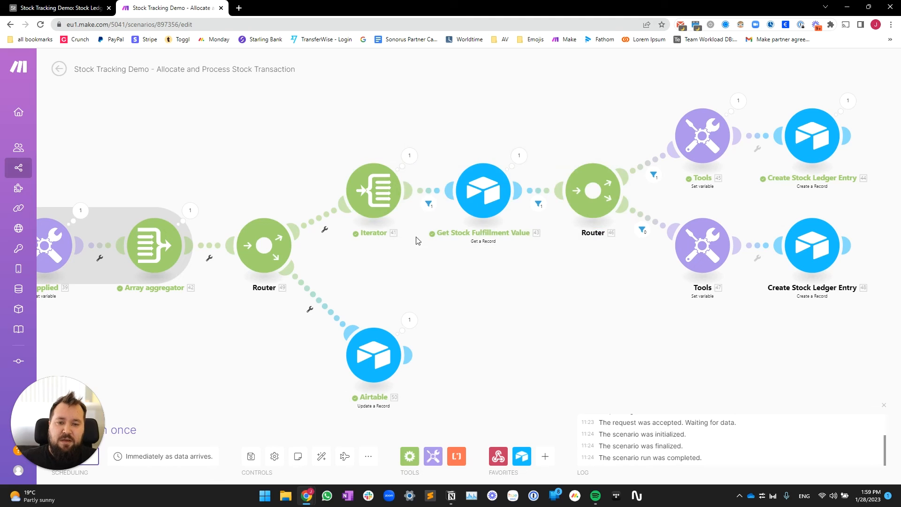
click(428, 201)
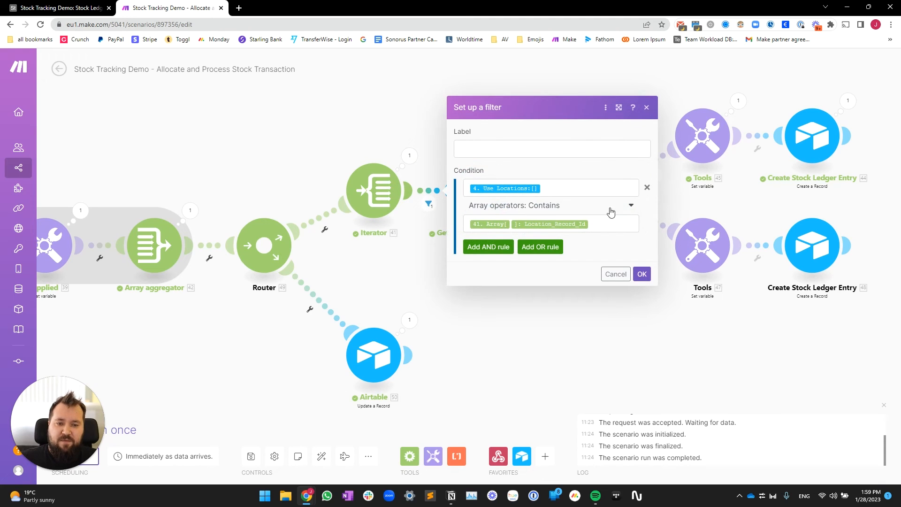
click(583, 187)
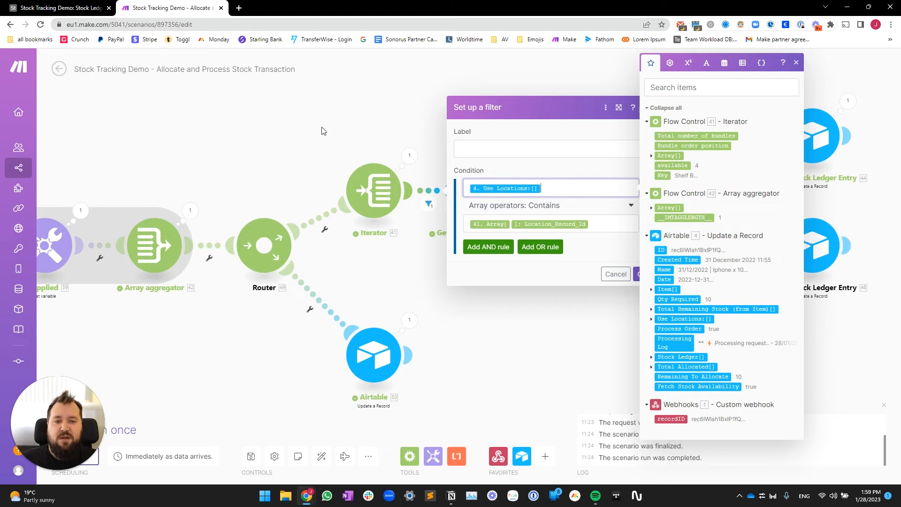
drag(241, 131, 347, 133)
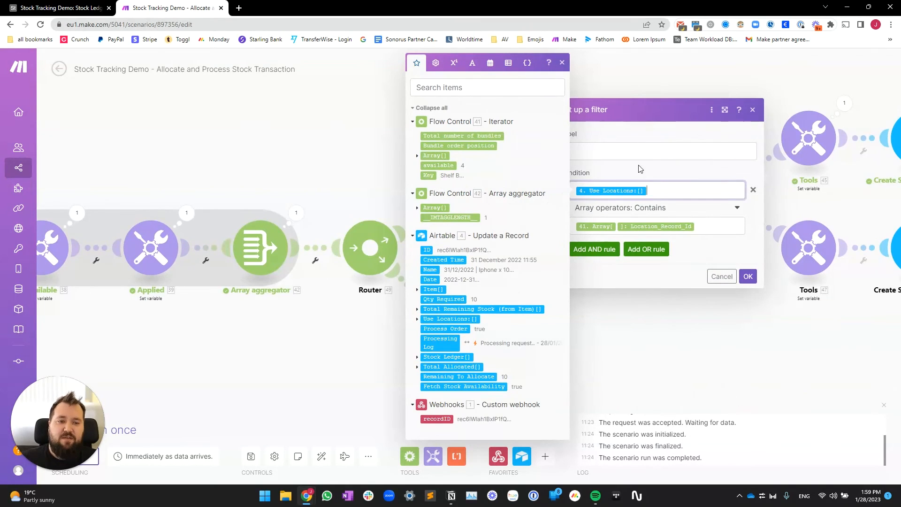
drag(271, 138, 102, 123)
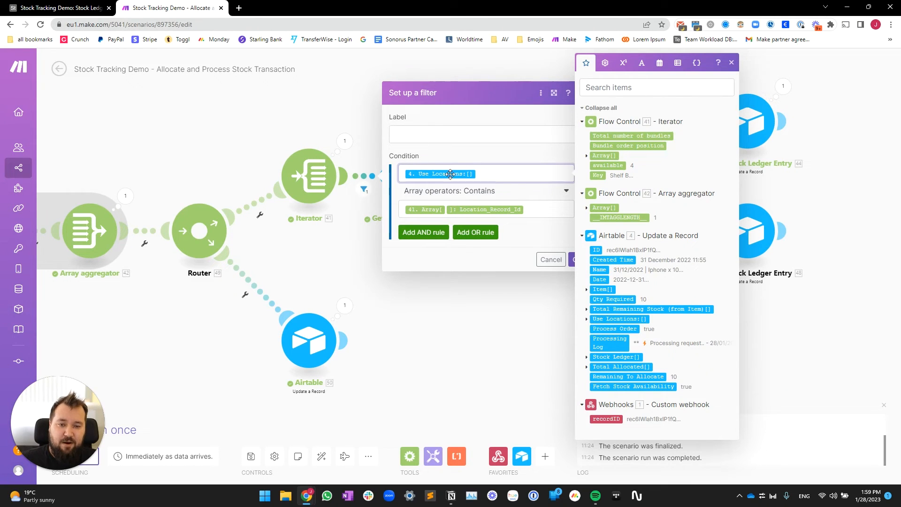
click(547, 209)
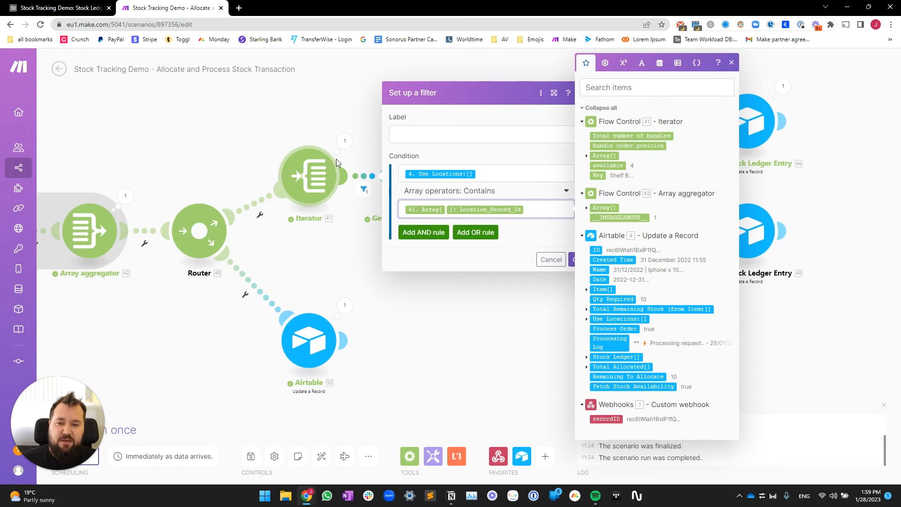
click(449, 318)
drag(503, 301, 404, 320)
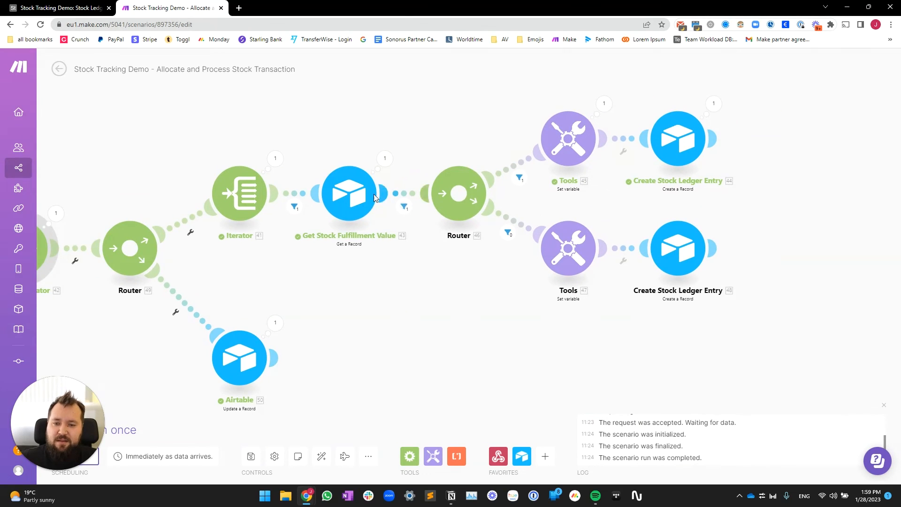
click(360, 194)
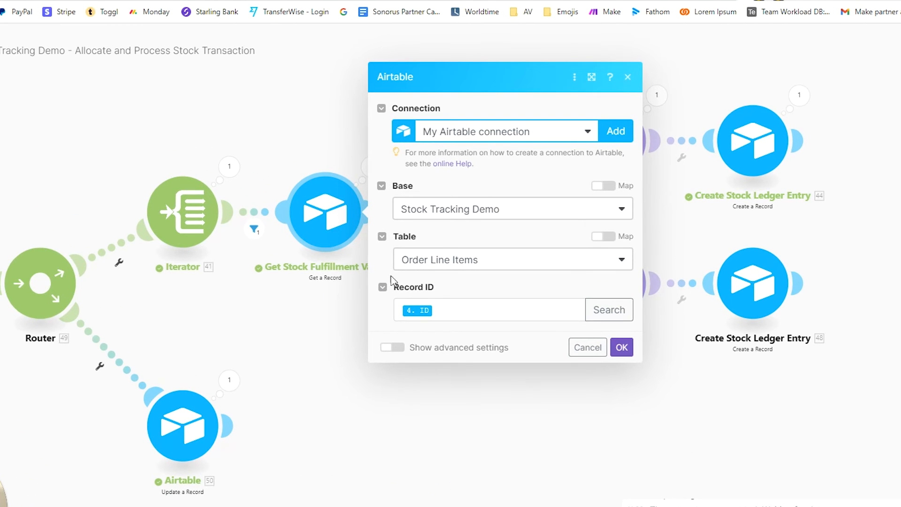
click(306, 353)
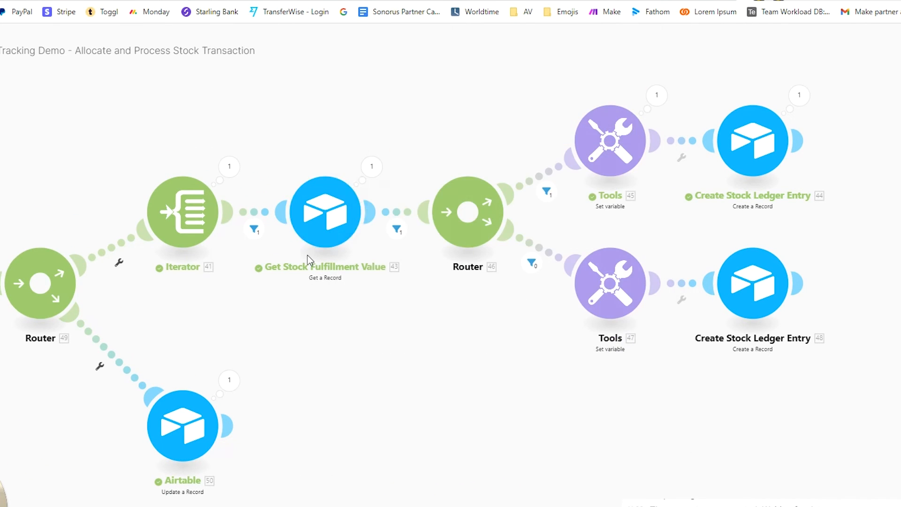
click(325, 226)
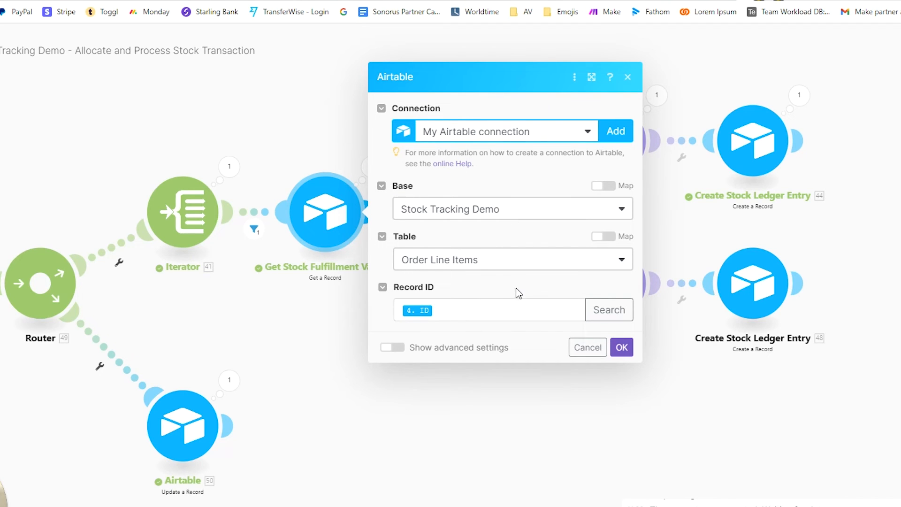
click(337, 345)
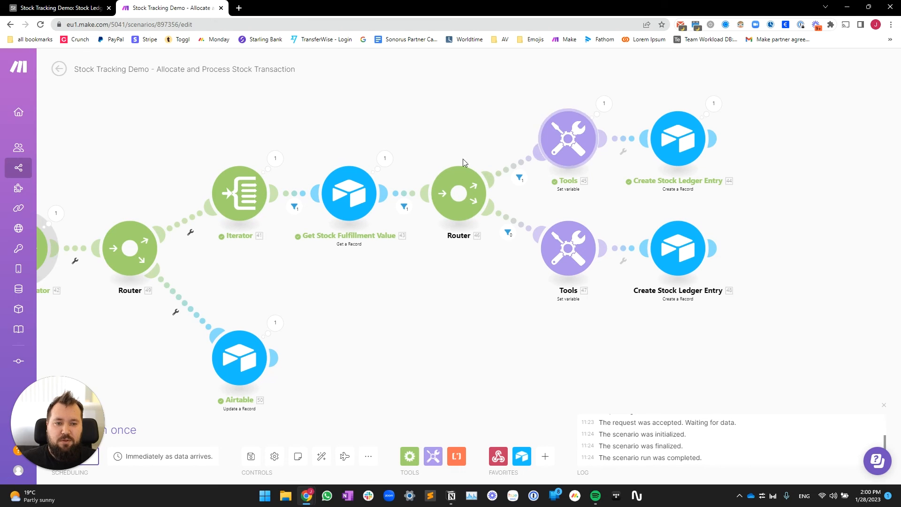
key(ctrl+shift+Tab)
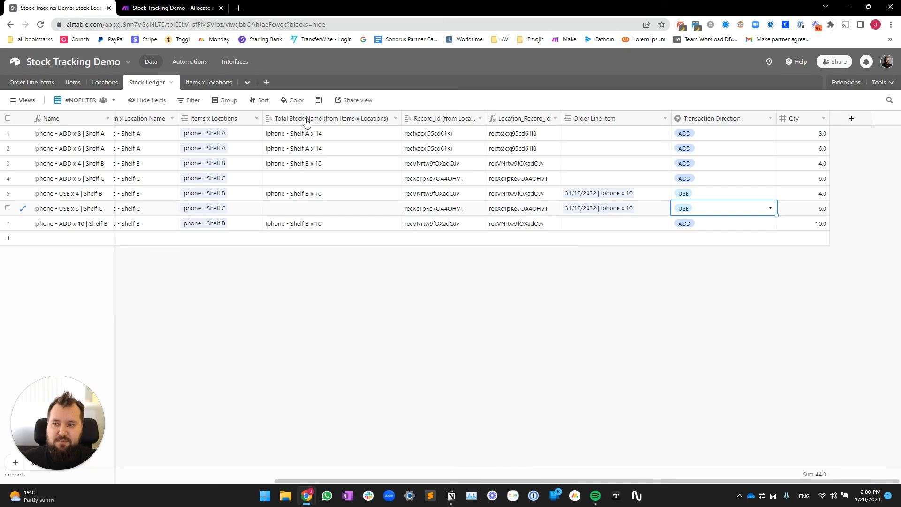
click(805, 197)
click(678, 339)
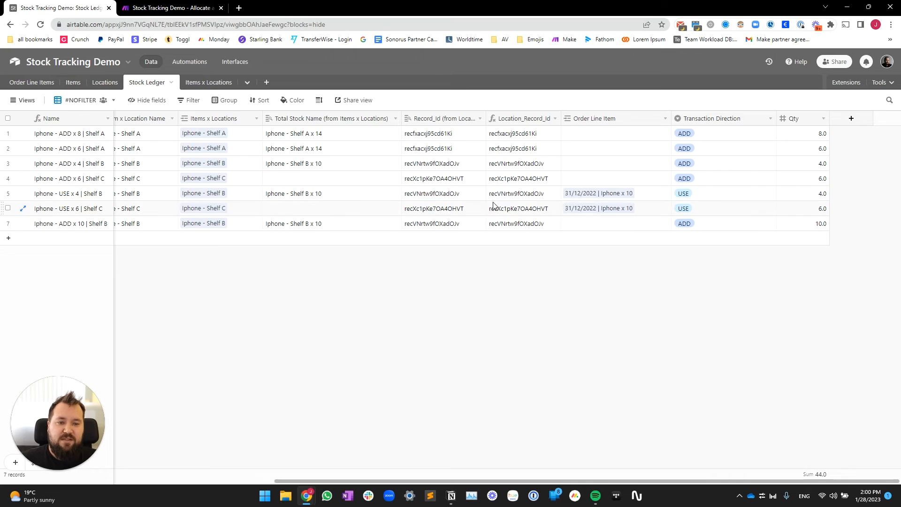
drag(399, 194, 804, 198)
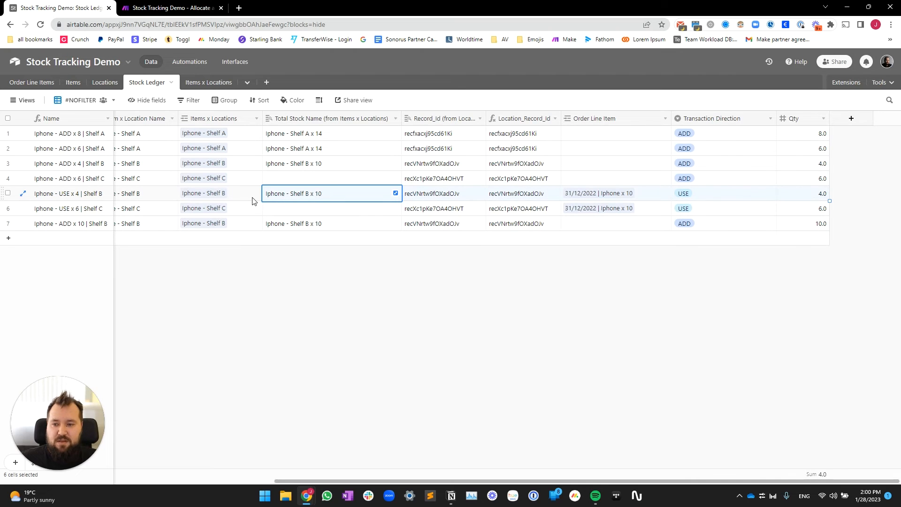
click(252, 198)
click(817, 193)
key(ctrl+Tab)
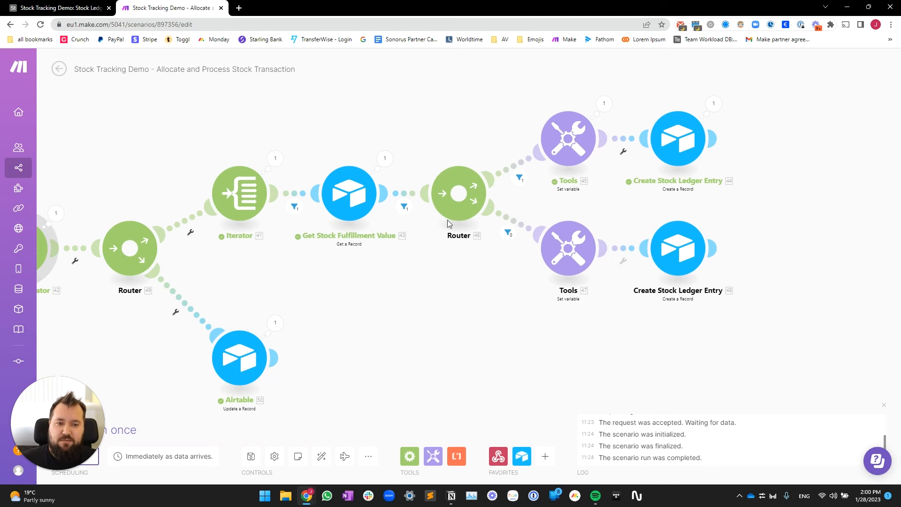
drag(441, 326, 420, 351)
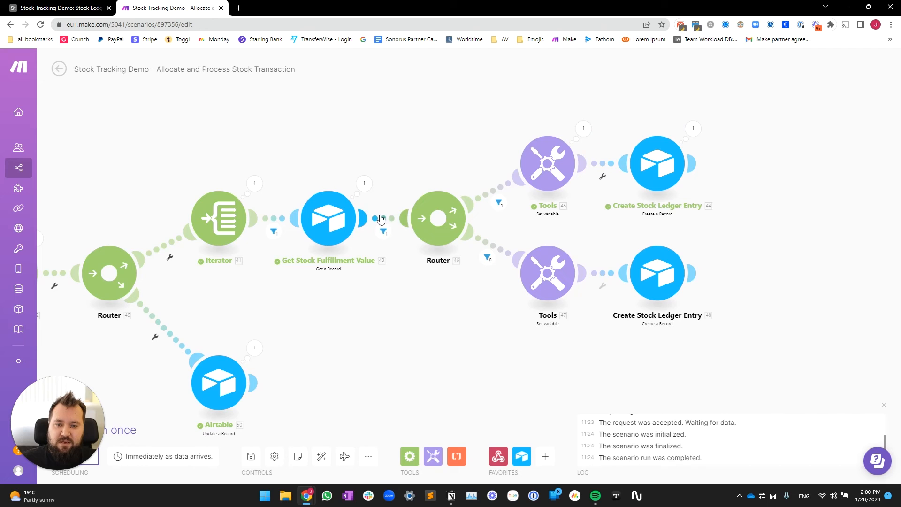
click(384, 232)
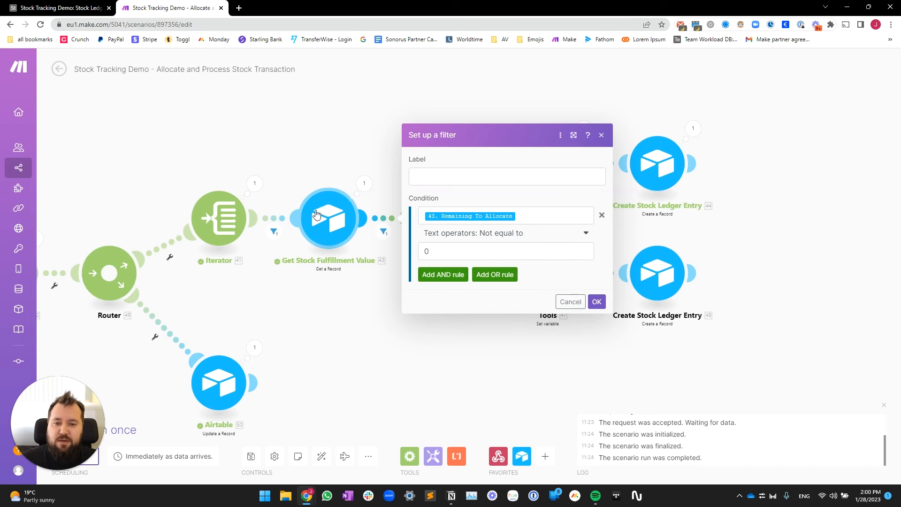
click(361, 153)
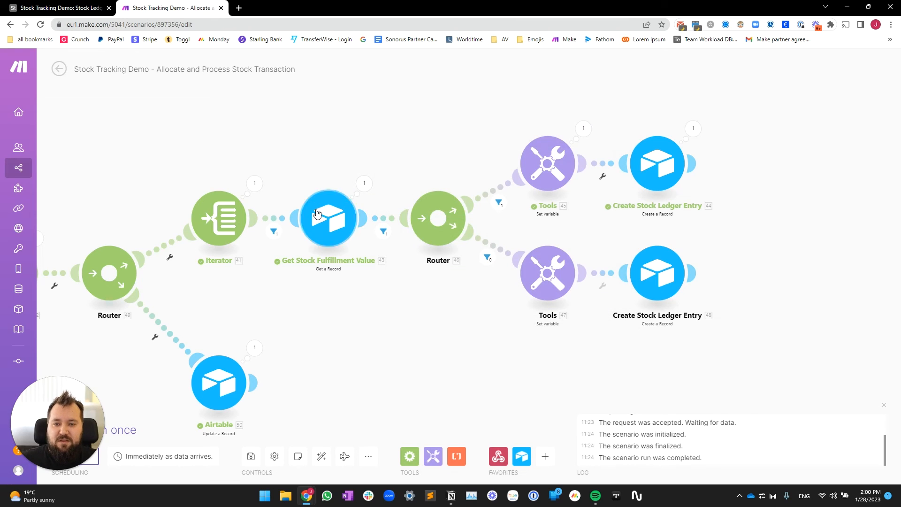
click(382, 220)
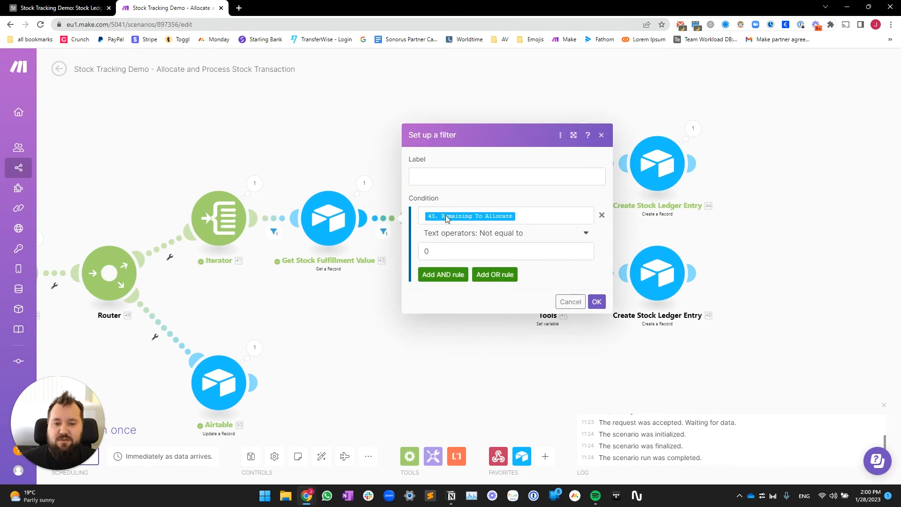
click(379, 141)
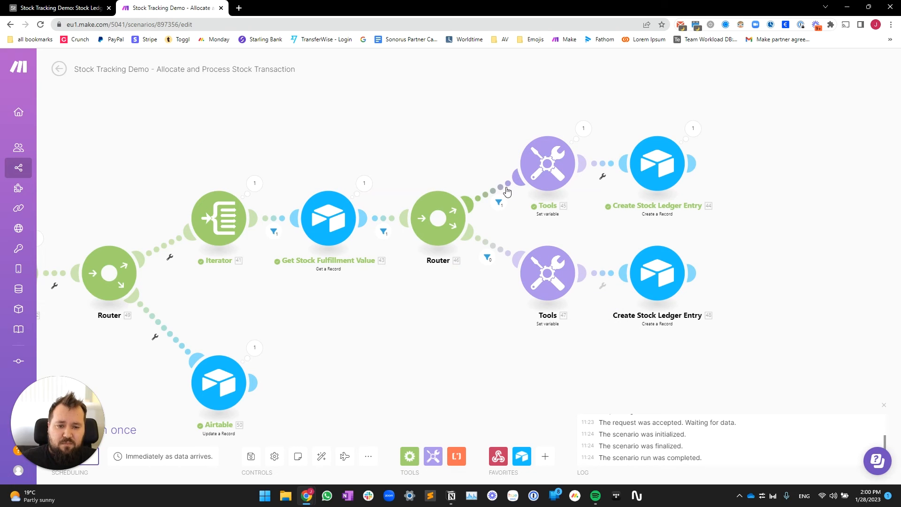
click(511, 188)
click(461, 133)
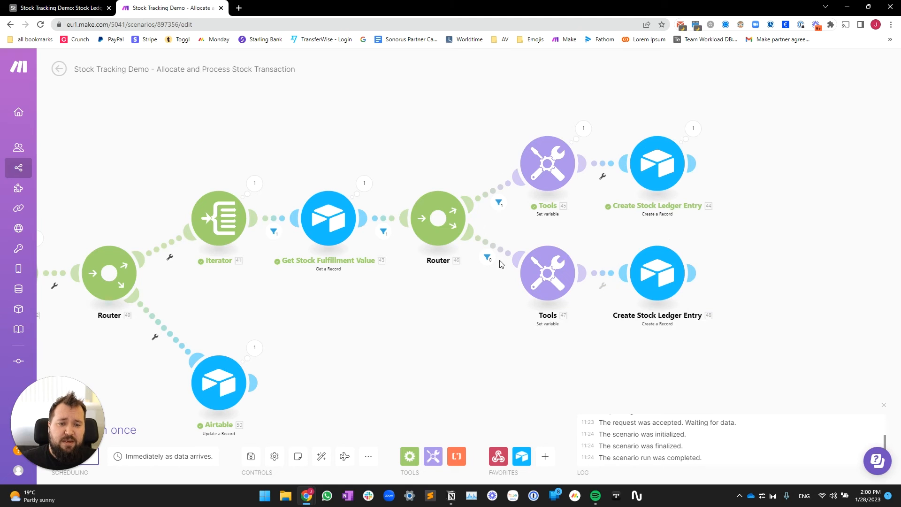
click(439, 208)
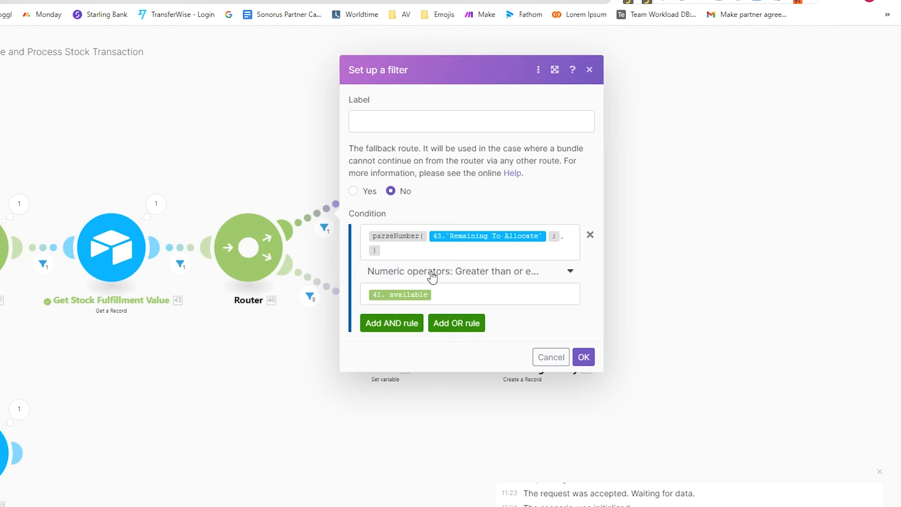
click(454, 251)
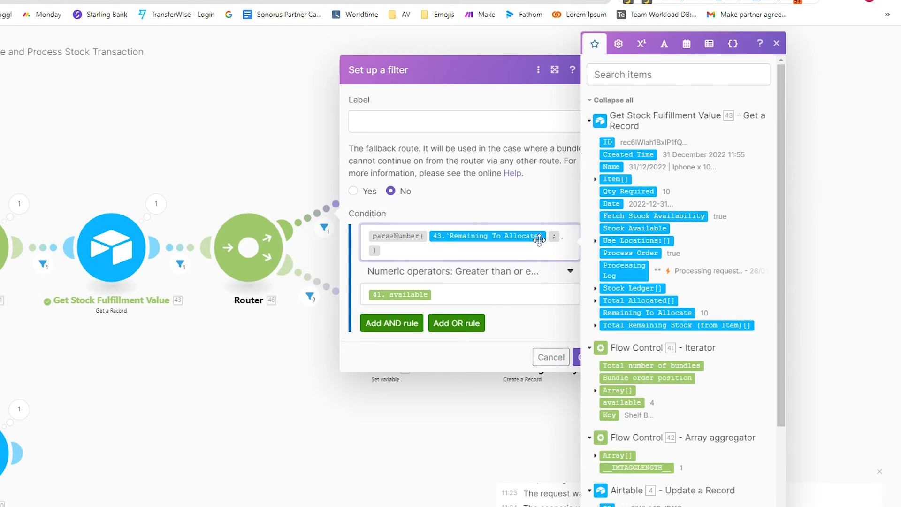
click(485, 293)
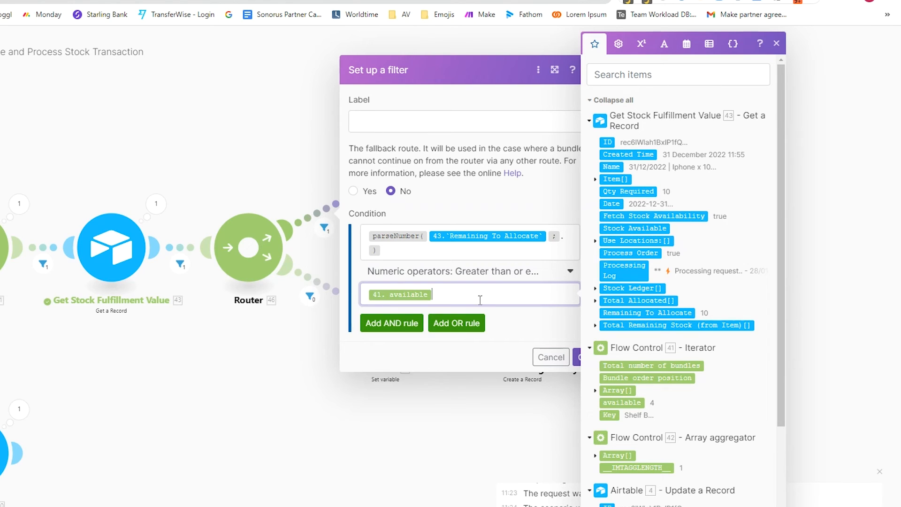
click(238, 358)
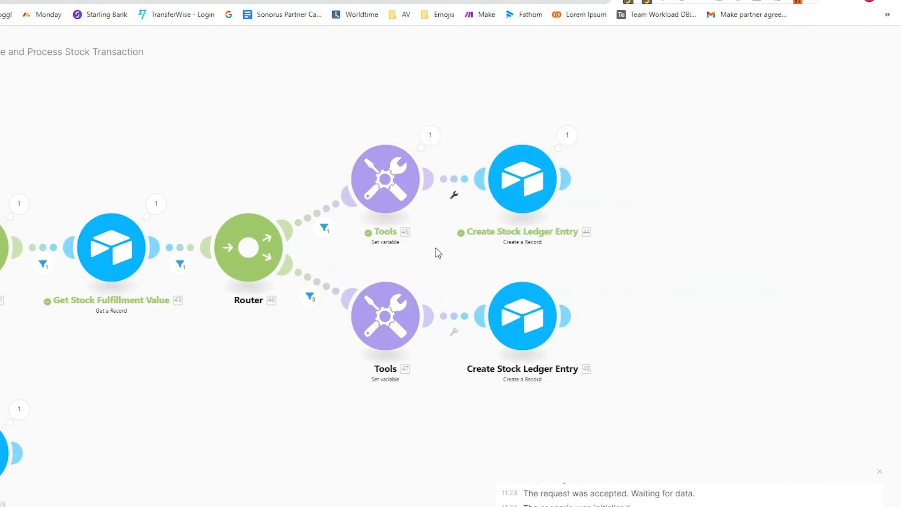
drag(435, 248, 381, 261)
click(334, 183)
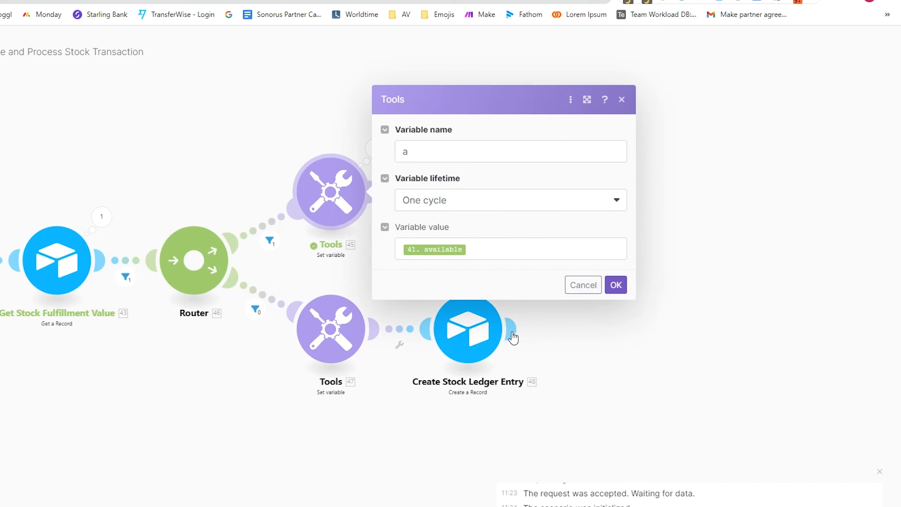
double_click(415, 153)
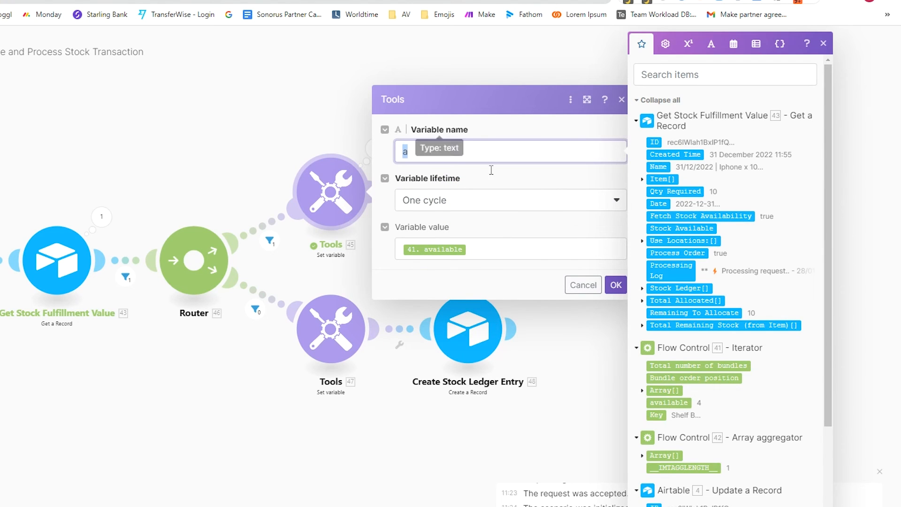
click(535, 255)
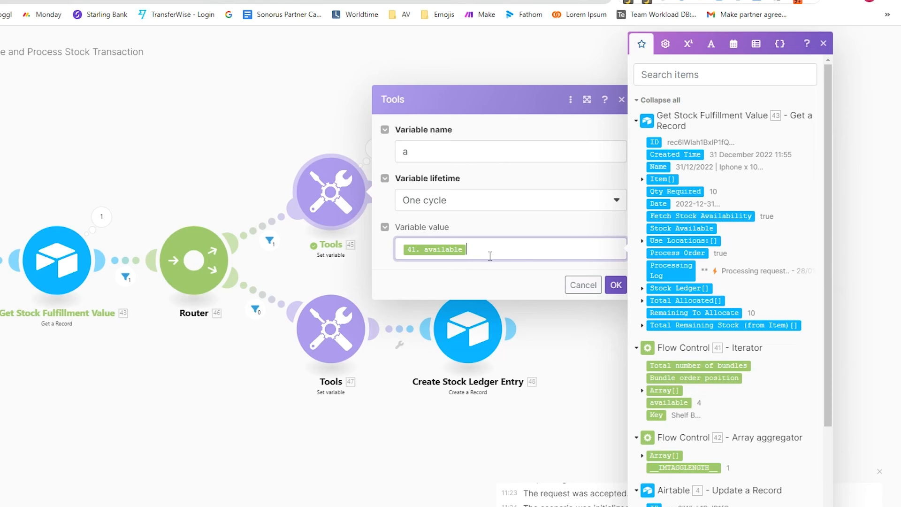
click(302, 138)
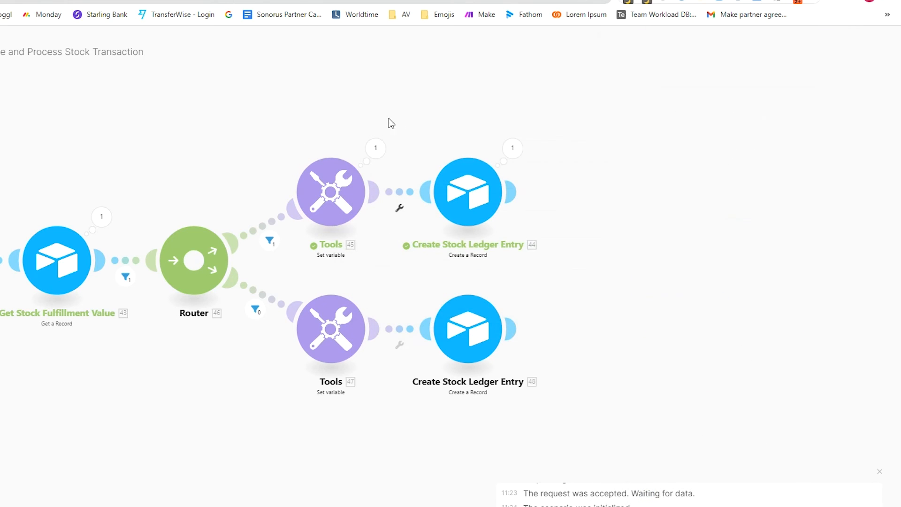
drag(388, 119, 324, 115)
click(411, 219)
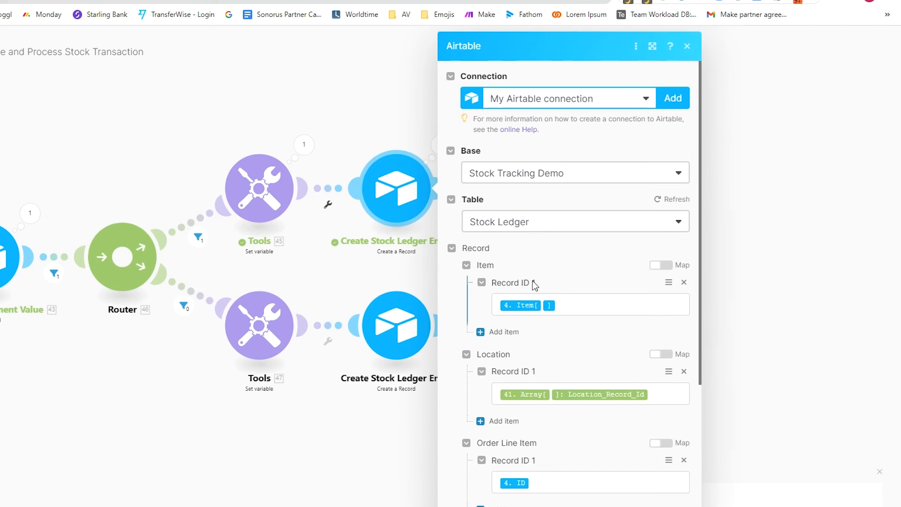
scroll(532, 280, down, 3)
scroll(613, 281, down, 3)
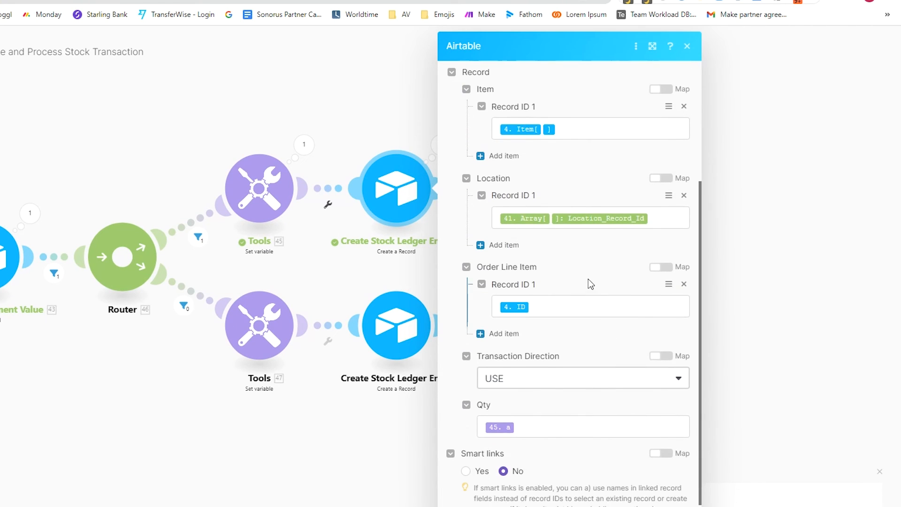
scroll(588, 278, up, 3)
scroll(562, 378, down, 2)
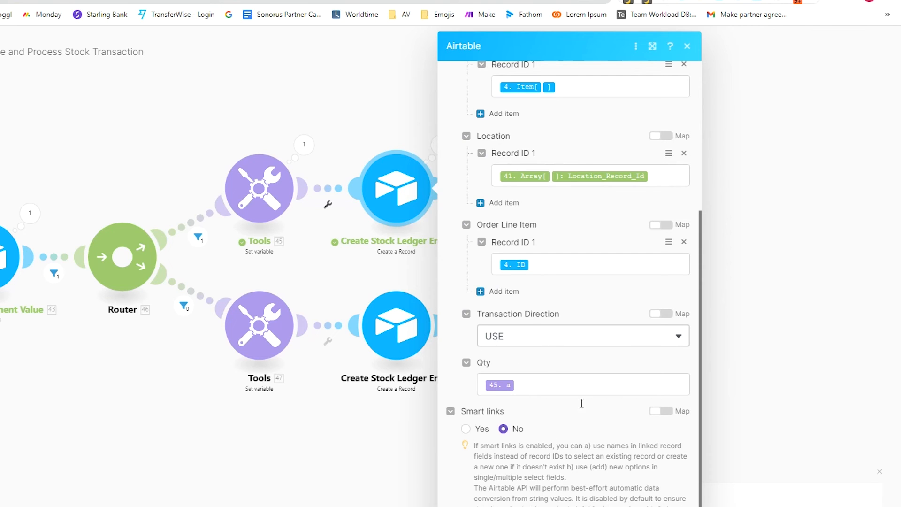
scroll(586, 449, up, 4)
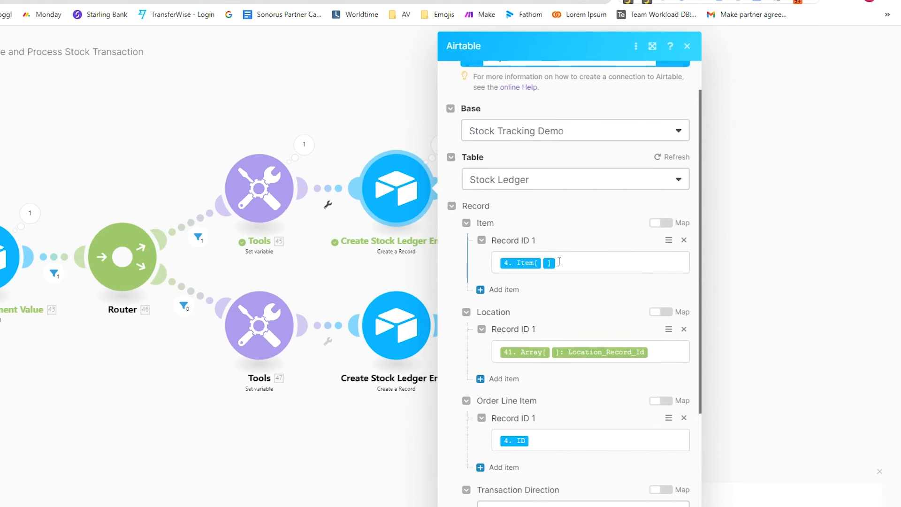
click(586, 262)
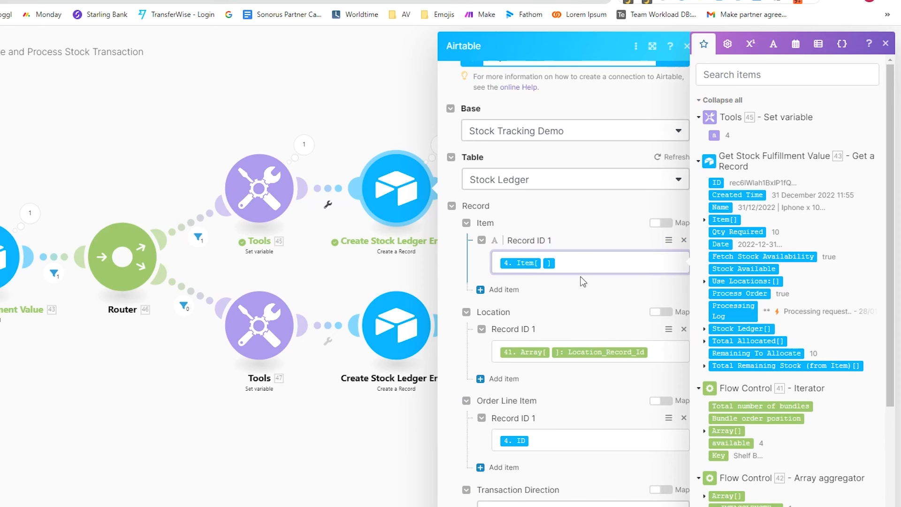
scroll(582, 282, down, 3)
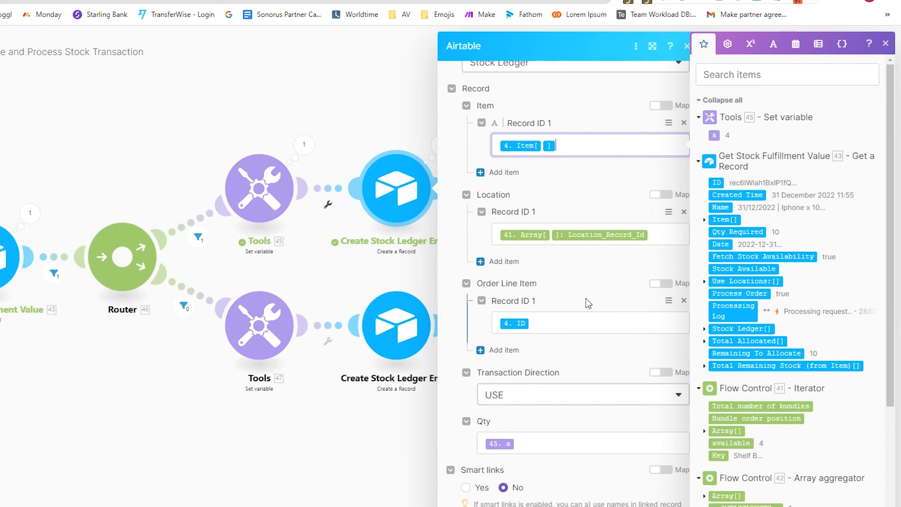
click(667, 240)
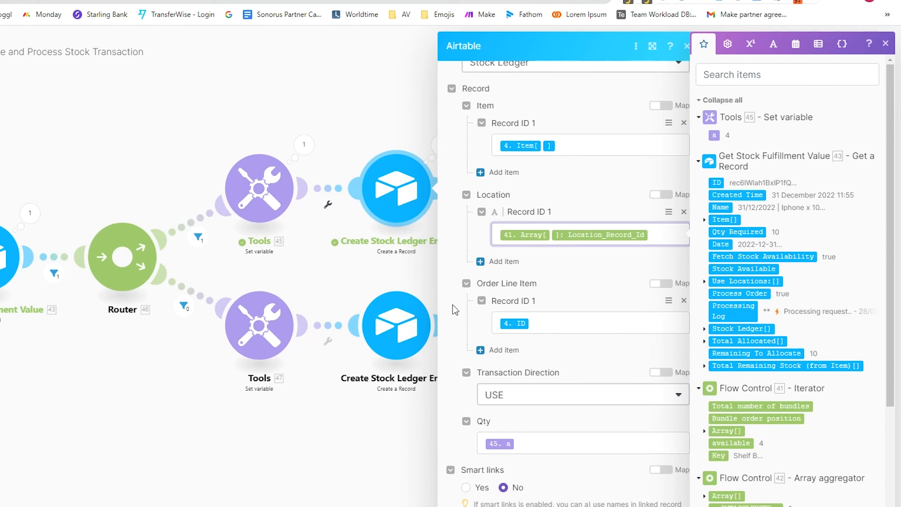
click(556, 324)
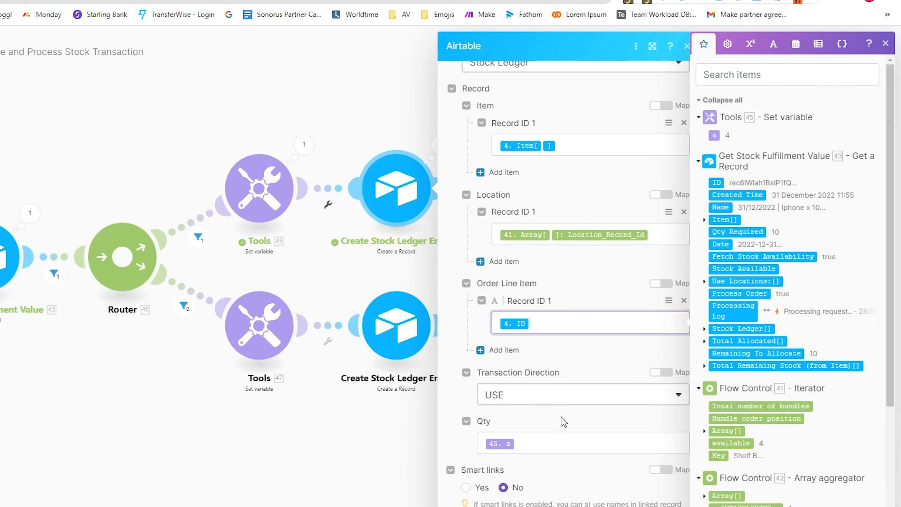
click(558, 443)
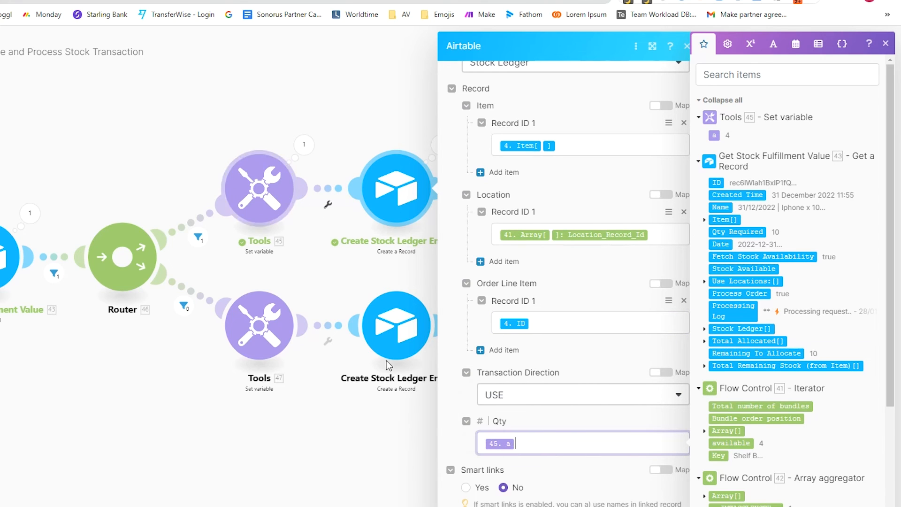
click(340, 269)
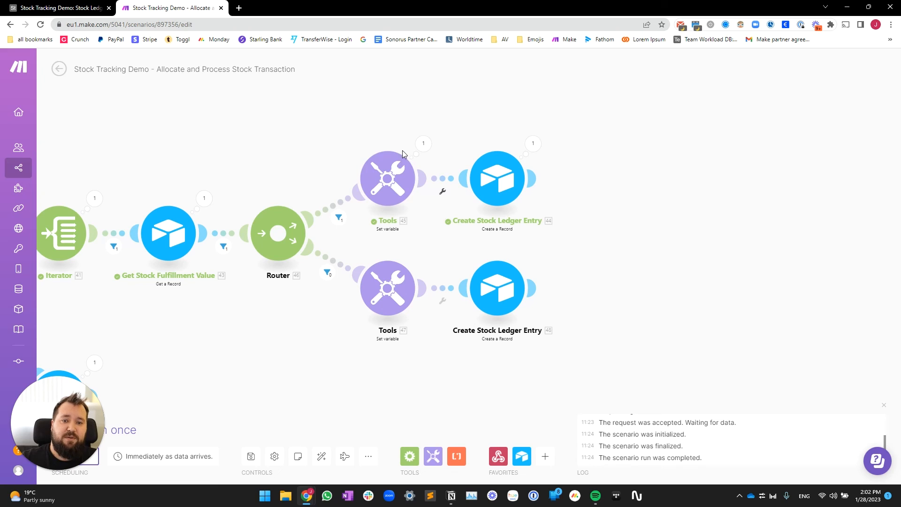
drag(442, 236, 505, 200)
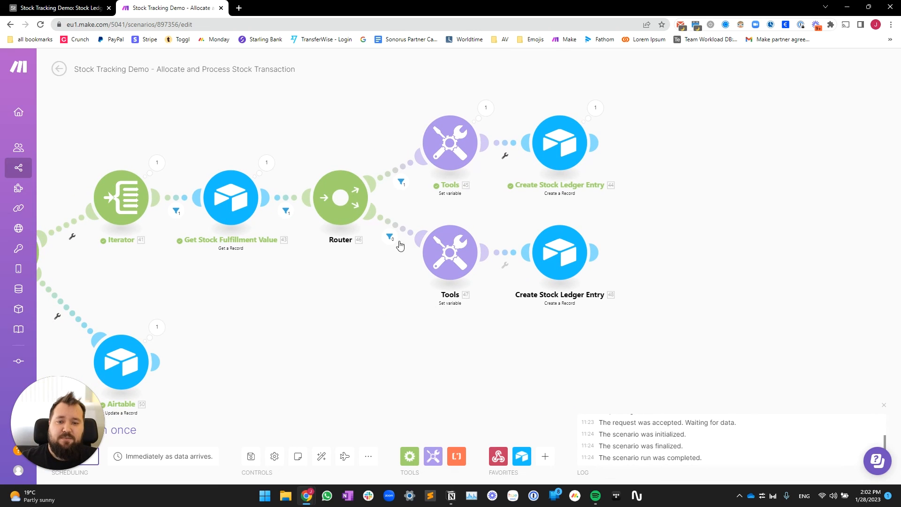
click(415, 233)
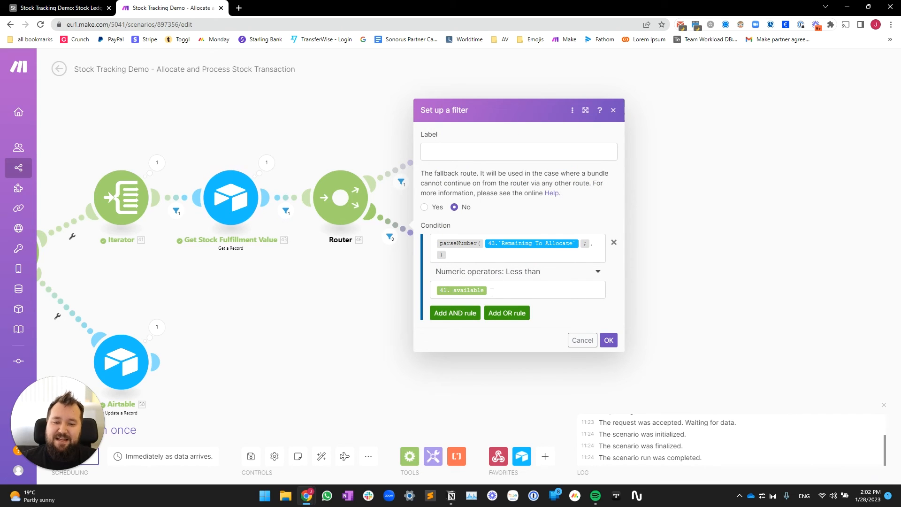
click(376, 302)
click(450, 256)
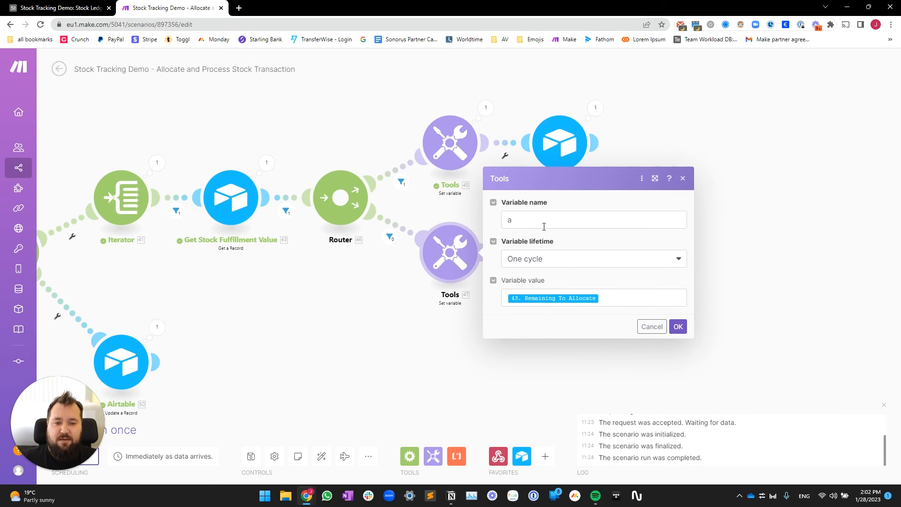
click(525, 224)
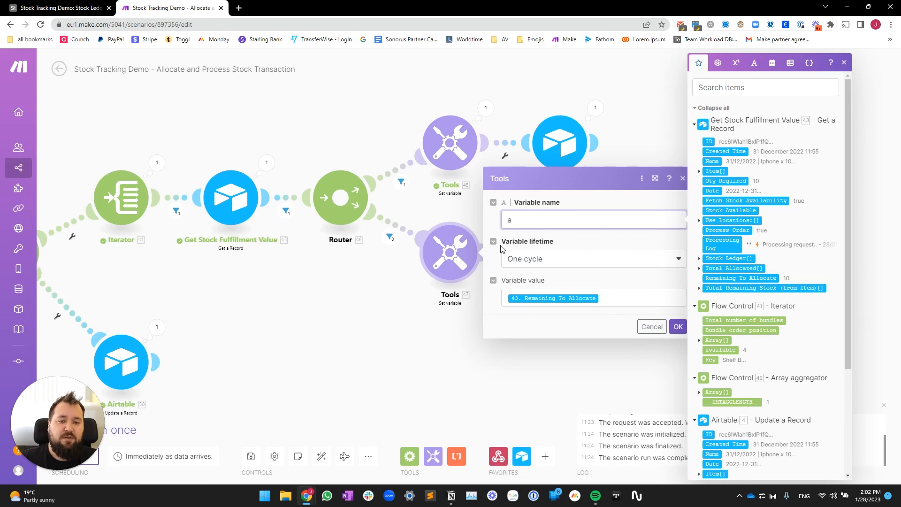
click(608, 294)
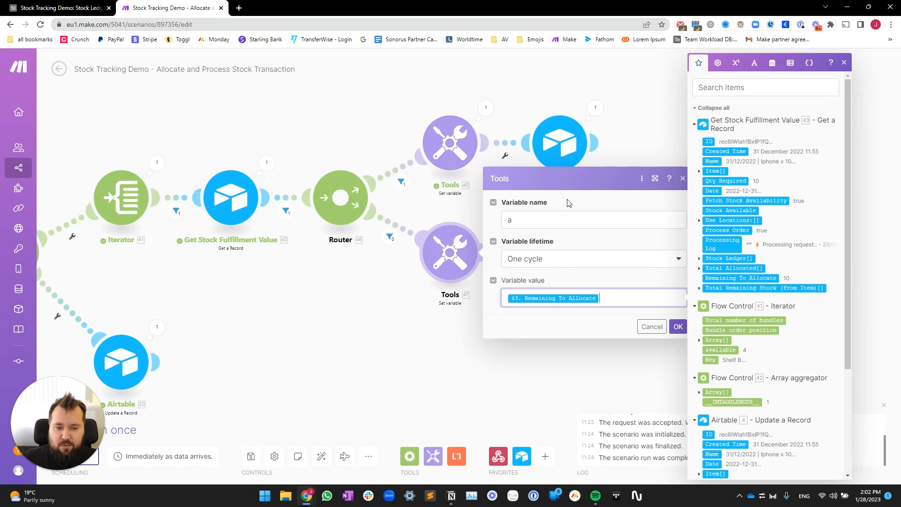
click(406, 376)
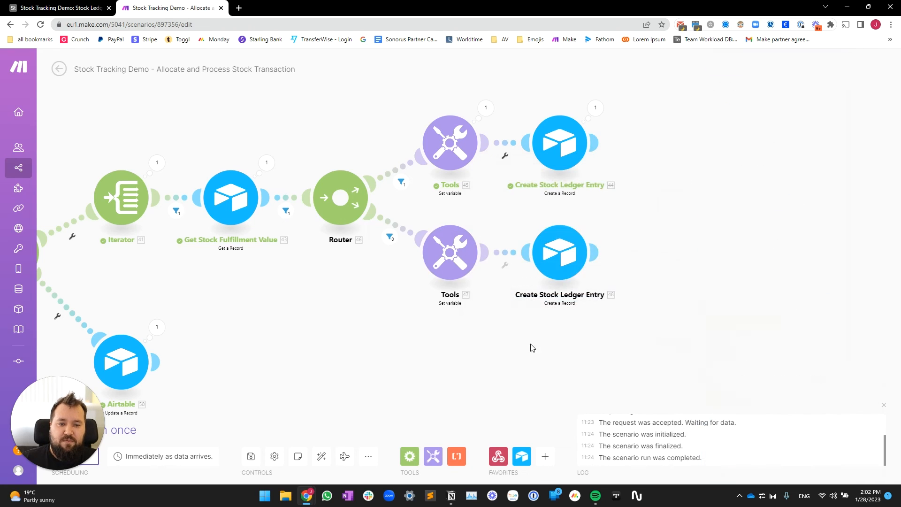
drag(507, 348, 396, 335)
click(445, 236)
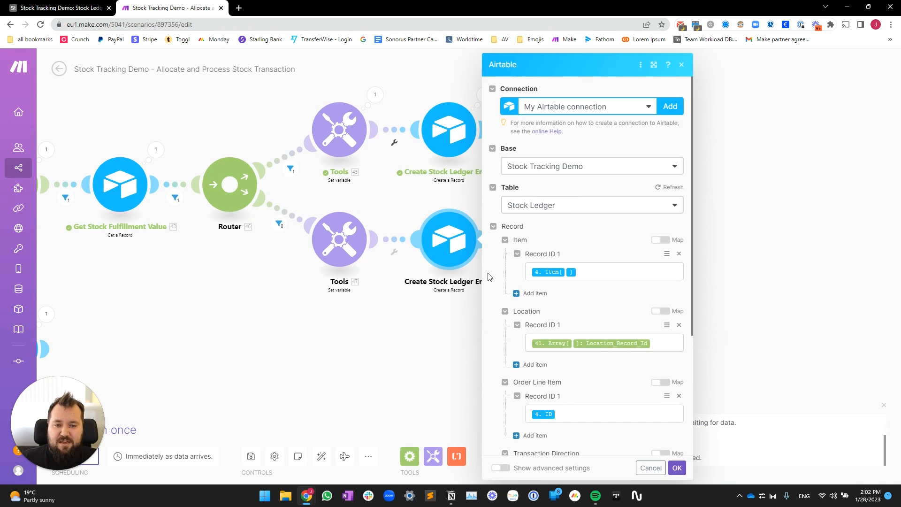
scroll(542, 244, down, 4)
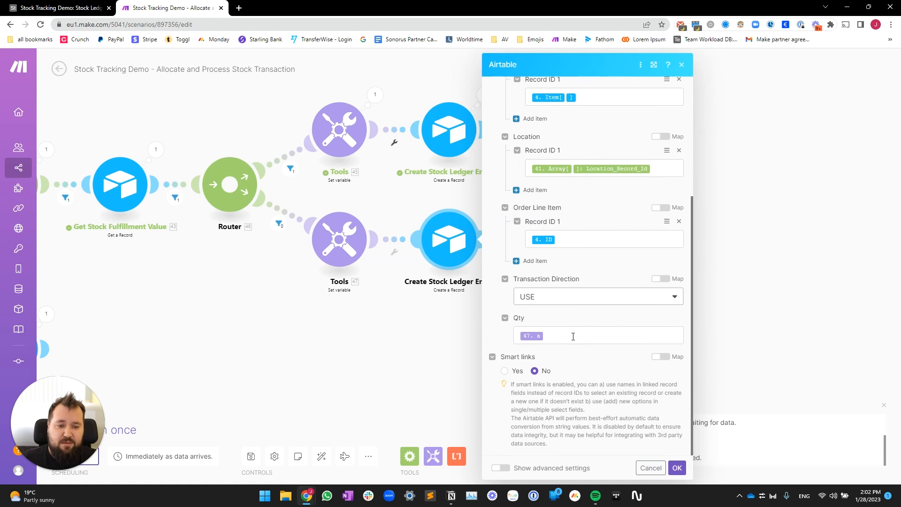
scroll(572, 190, up, 3)
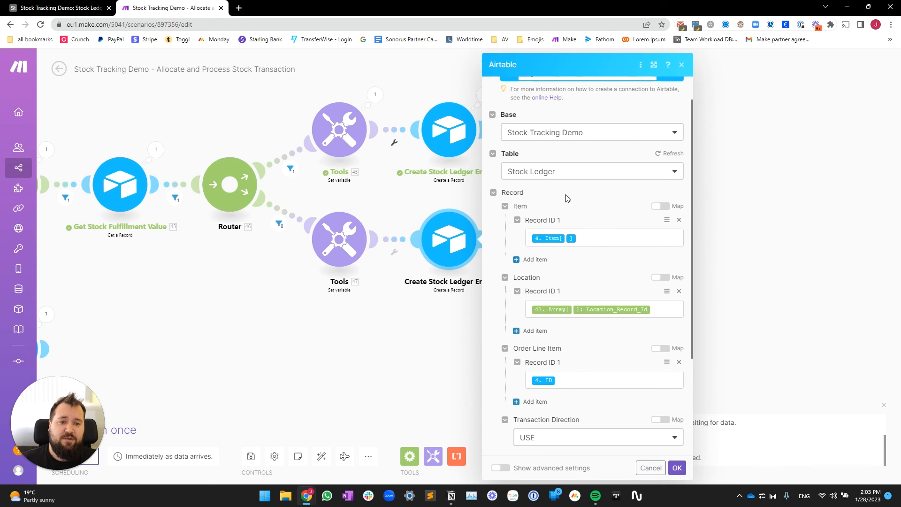
click(606, 234)
scroll(520, 260, down, 2)
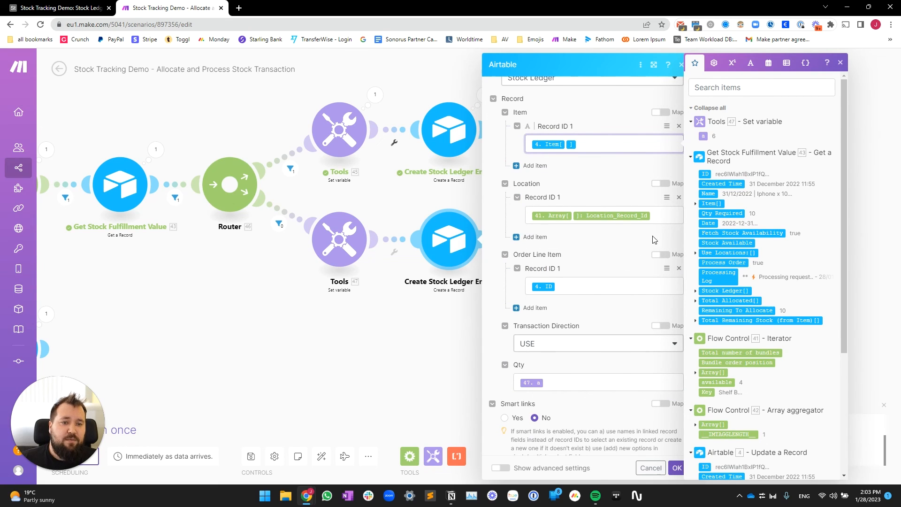
click(667, 220)
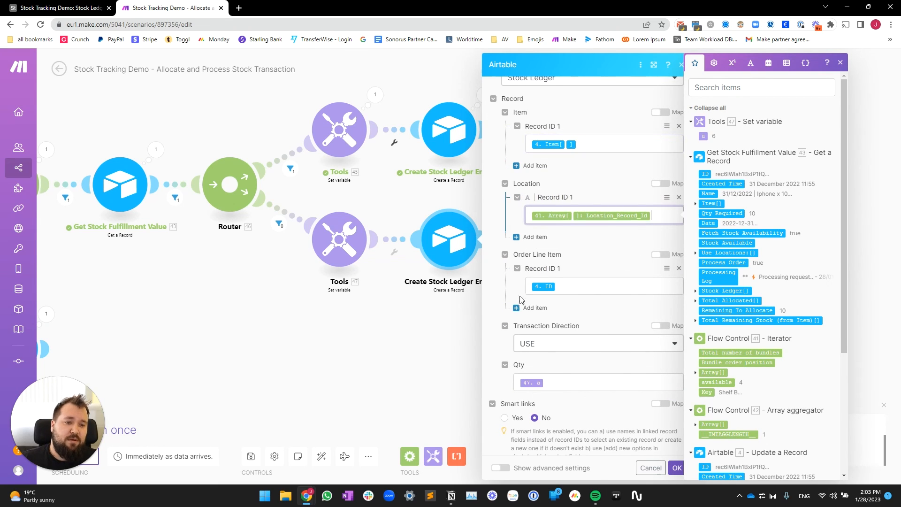
click(591, 292)
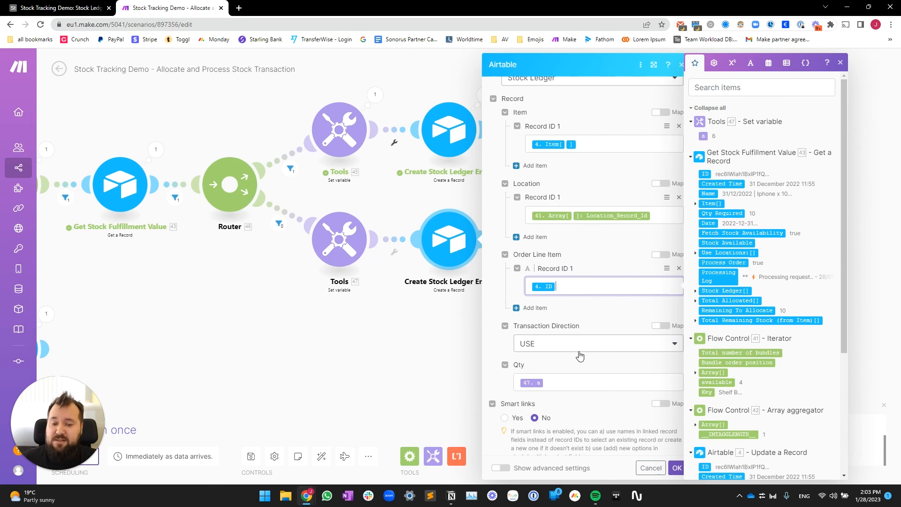
click(577, 390)
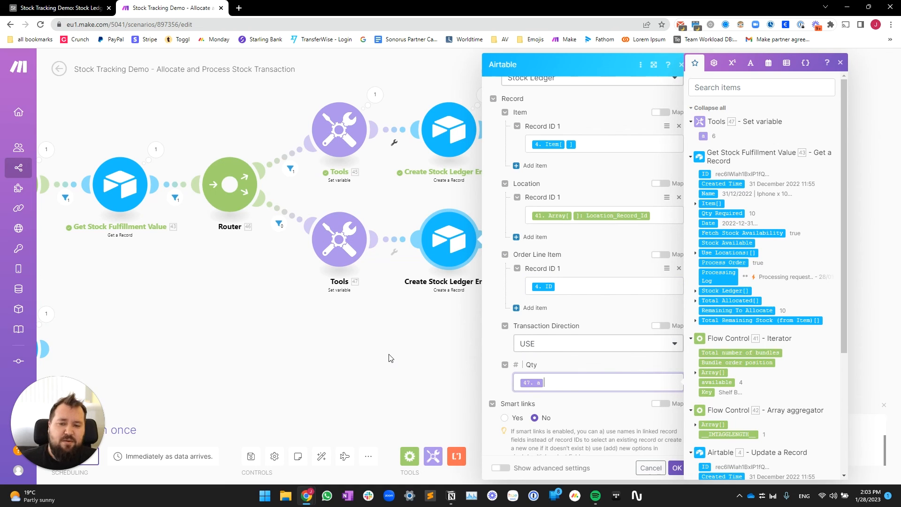
click(412, 324)
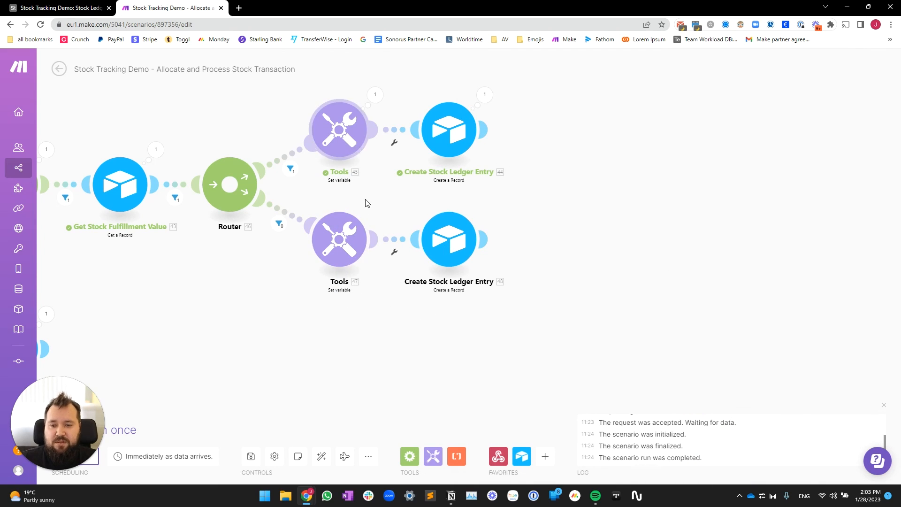
drag(385, 208, 468, 223)
scroll(498, 206, down, 1)
click(436, 164)
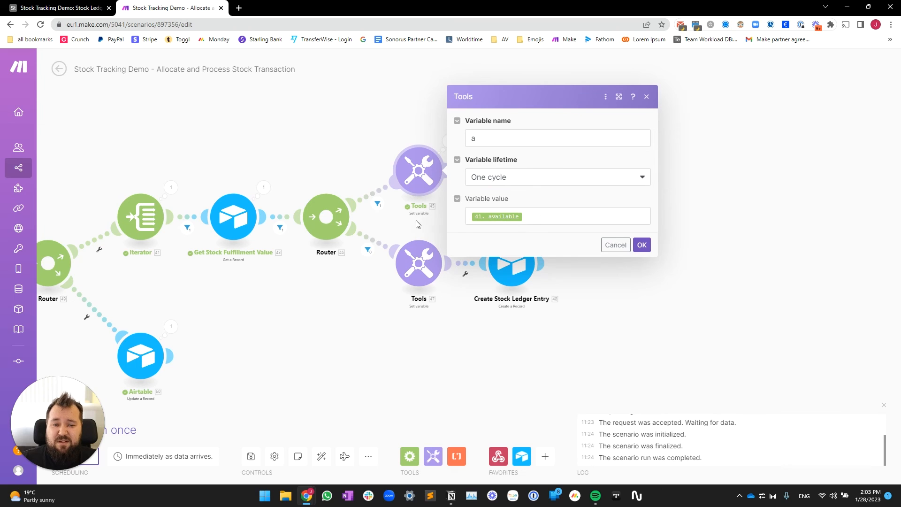
click(416, 224)
click(516, 180)
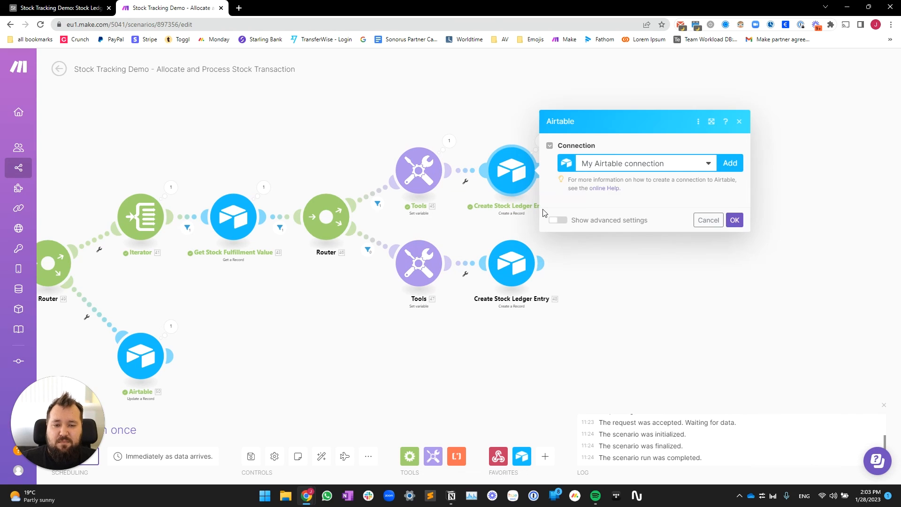
scroll(619, 390, down, 5)
click(629, 340)
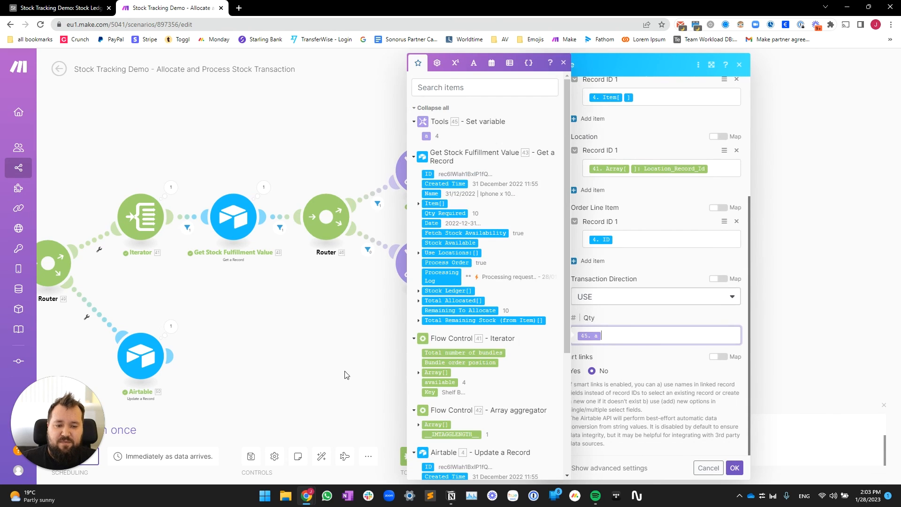
click(378, 232)
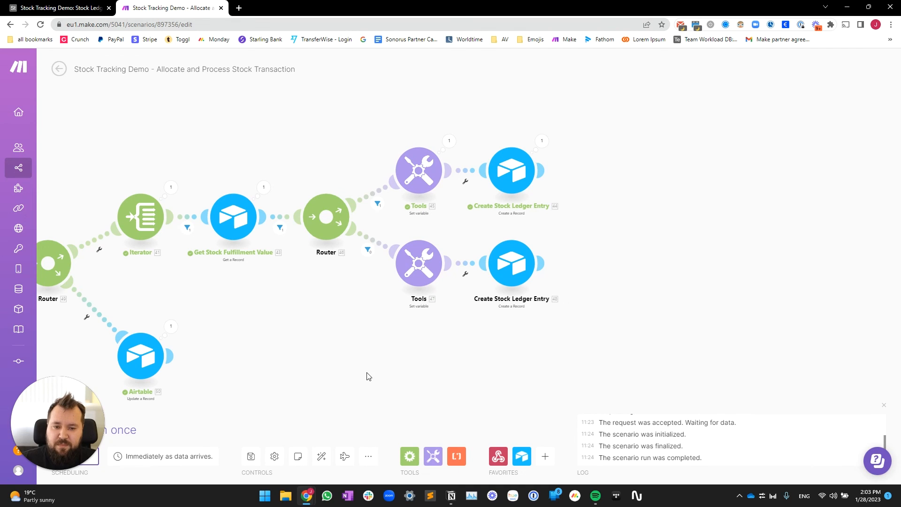
scroll(320, 366, down, 2)
drag(321, 366, 581, 268)
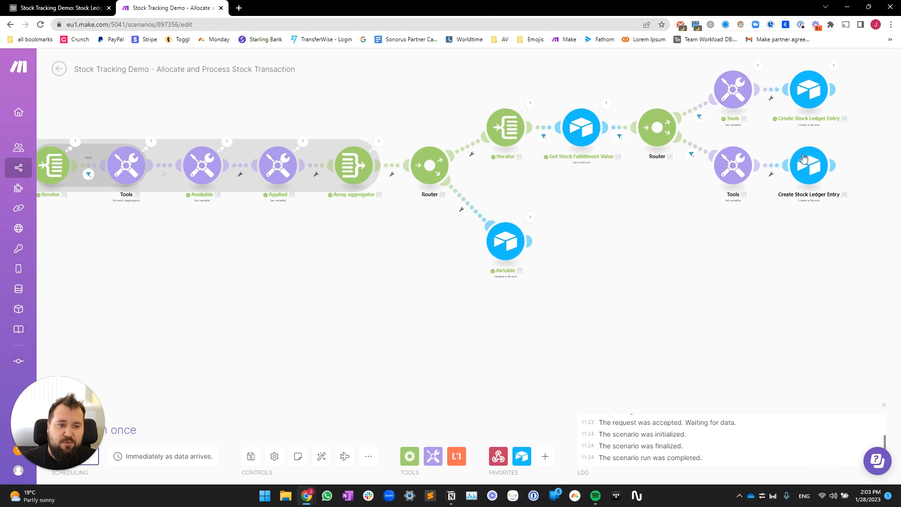
scroll(503, 242, up, 3)
click(530, 232)
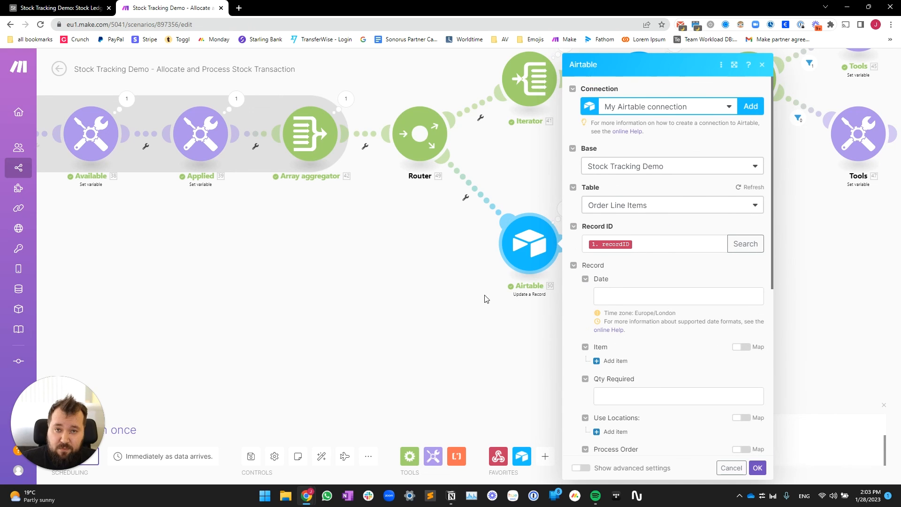
click(439, 317)
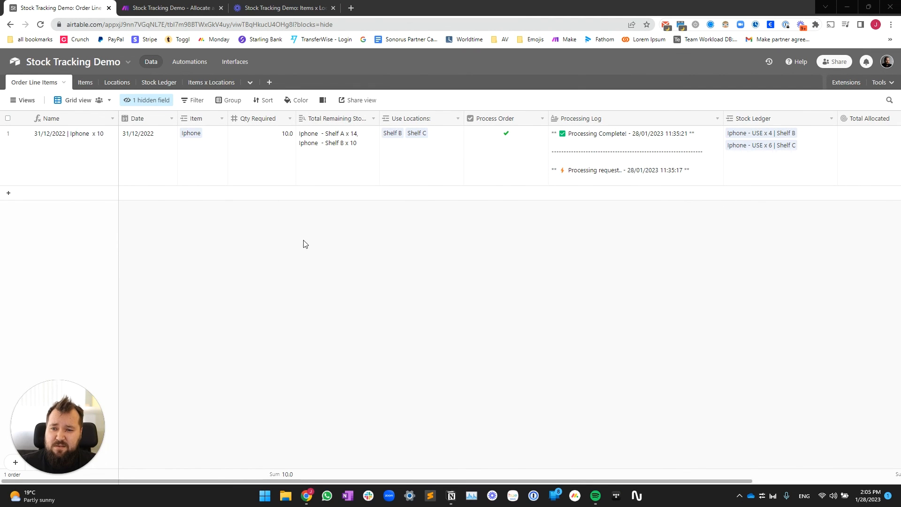
Step: Add a new order row dated 24/01/2023
click(148, 159)
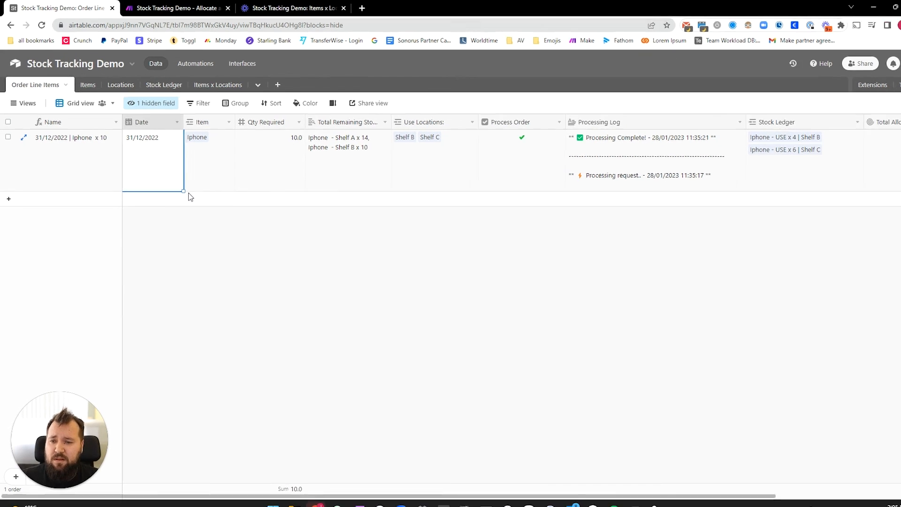
click(190, 197)
key(Escape)
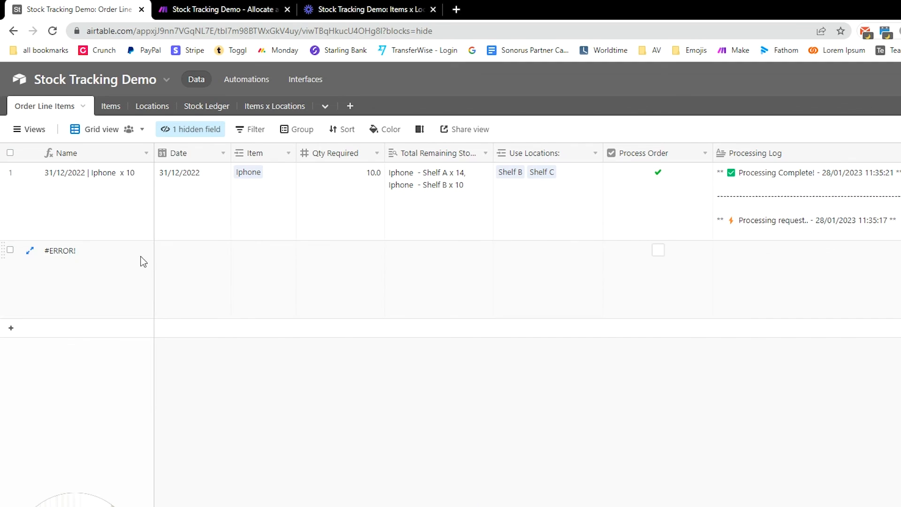
click(190, 259)
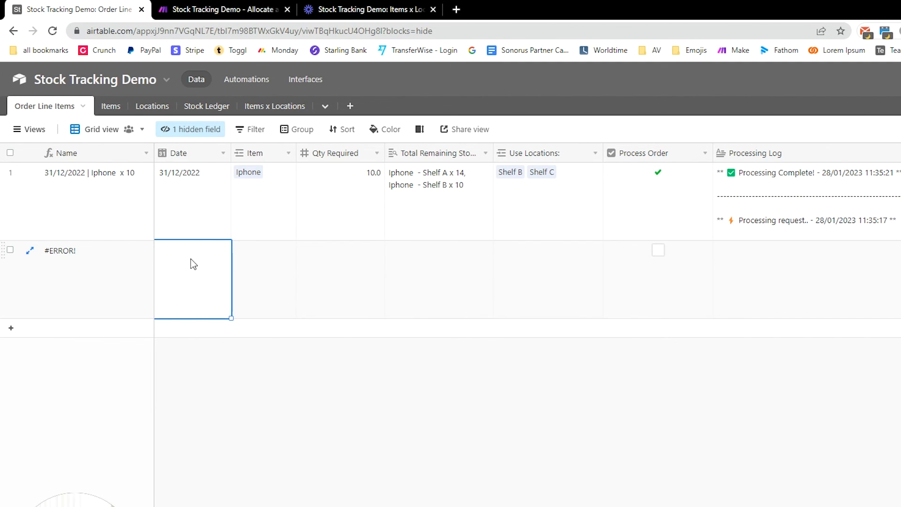
click(190, 259)
click(209, 358)
Step: Link Iphone as the new order's item with Qty Required 4
click(258, 255)
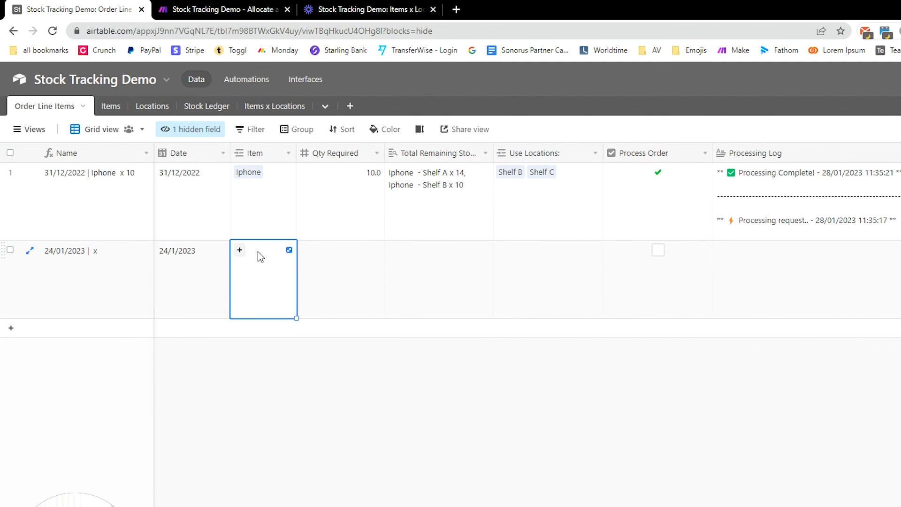
click(241, 250)
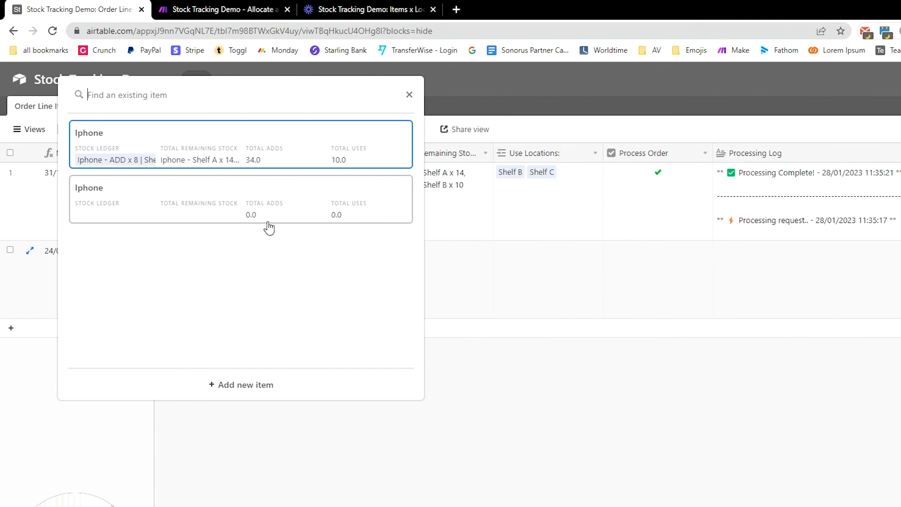
click(221, 157)
click(364, 275)
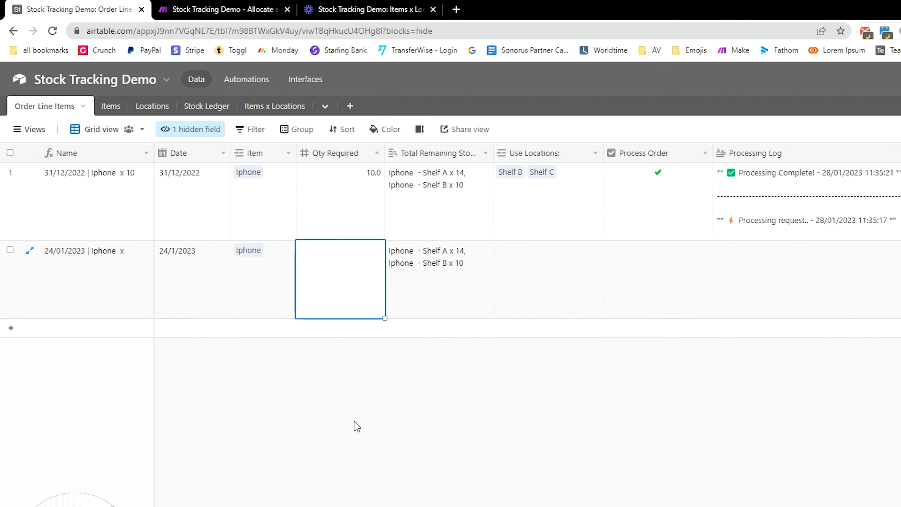
text(4)
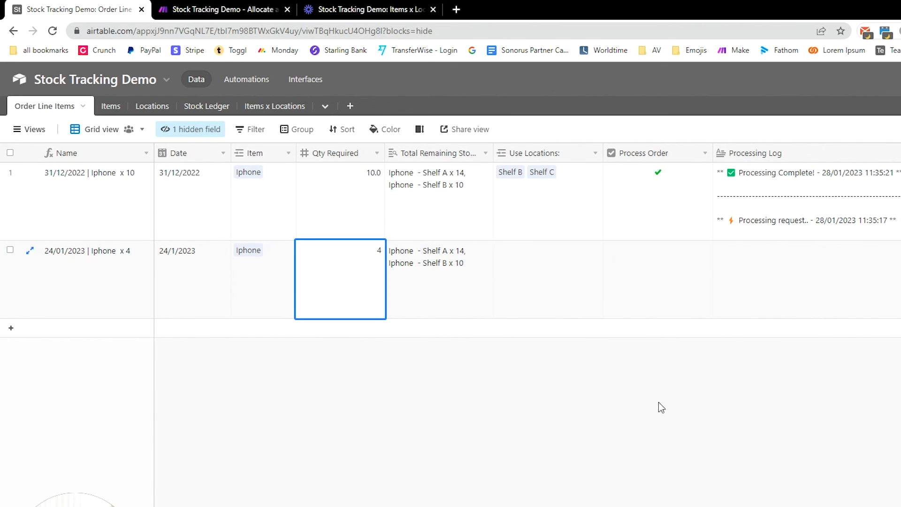
click(496, 398)
Step: Add Shelf B as the order's location and tick Process Order
click(530, 262)
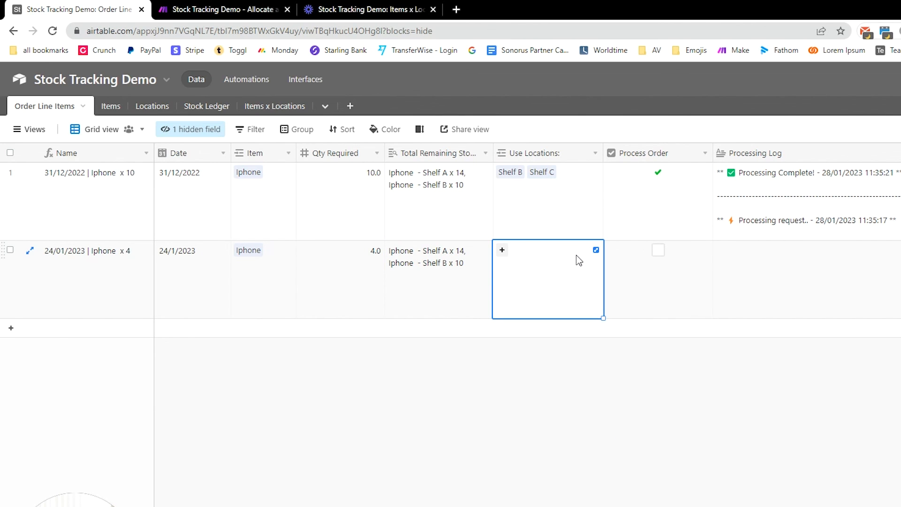
text(B)
click(507, 159)
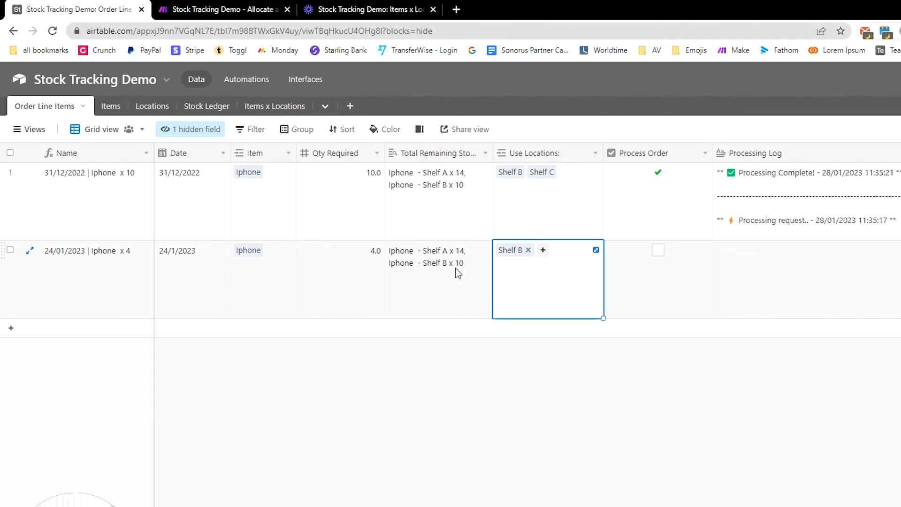
click(462, 448)
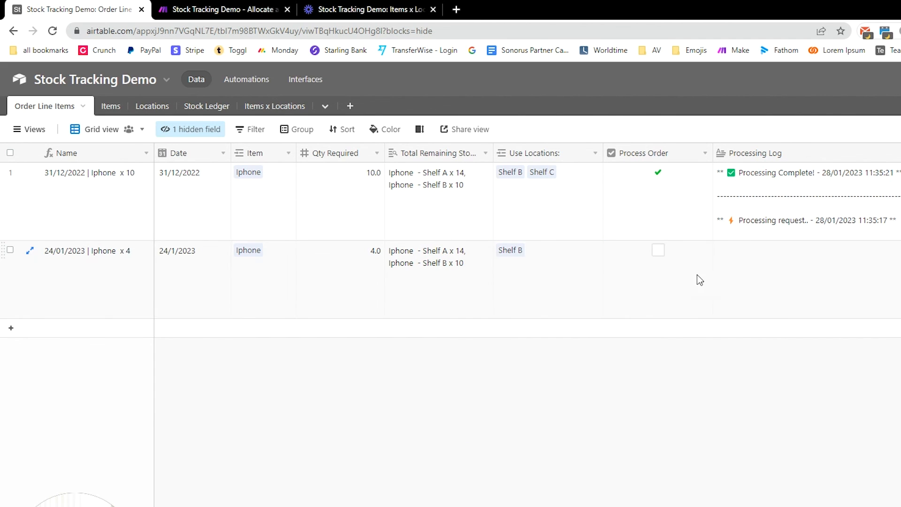
click(659, 251)
scroll(741, 425, right, 5)
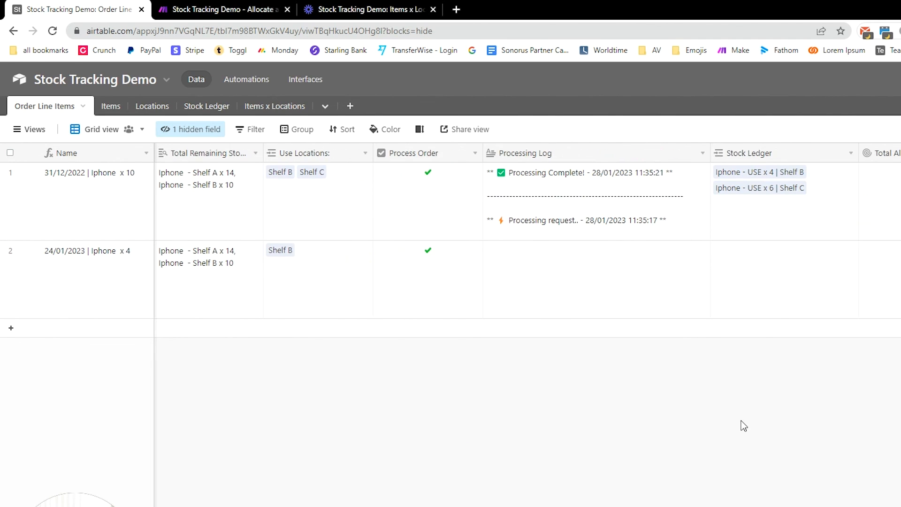
scroll(742, 426, left, 5)
click(182, 288)
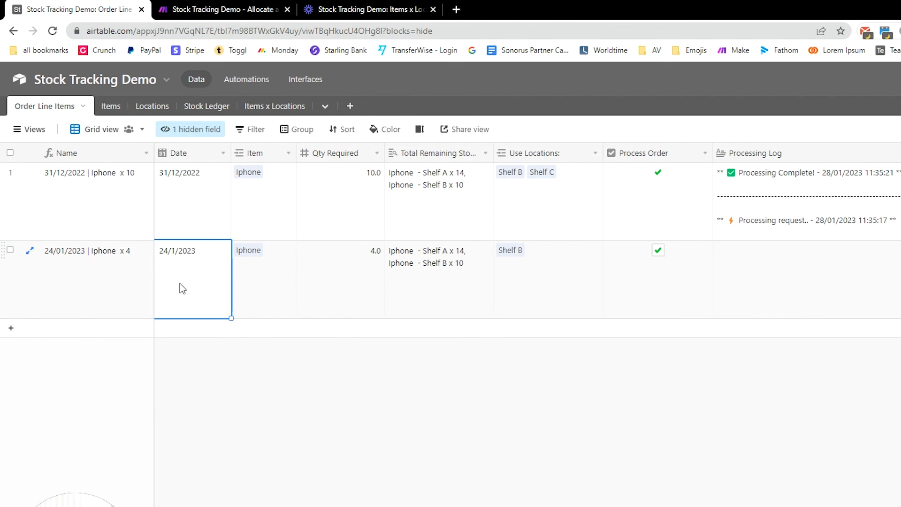
Step: Insert another order row dated 30/01/2023 with Iphone as its item
key(shift+Return)
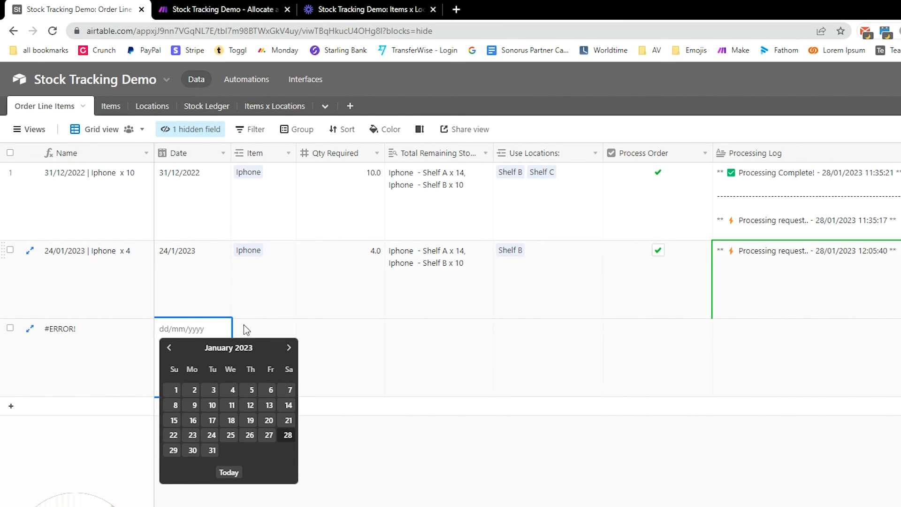
click(441, 456)
click(220, 350)
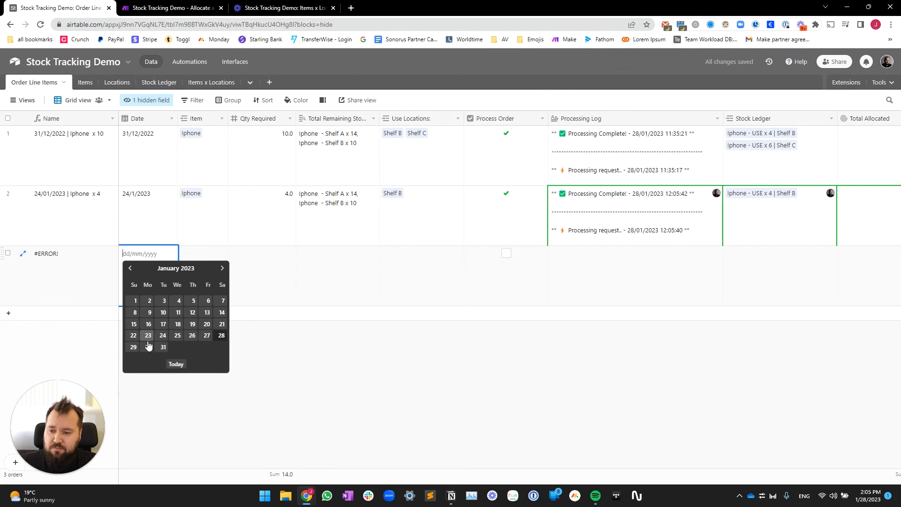
click(148, 346)
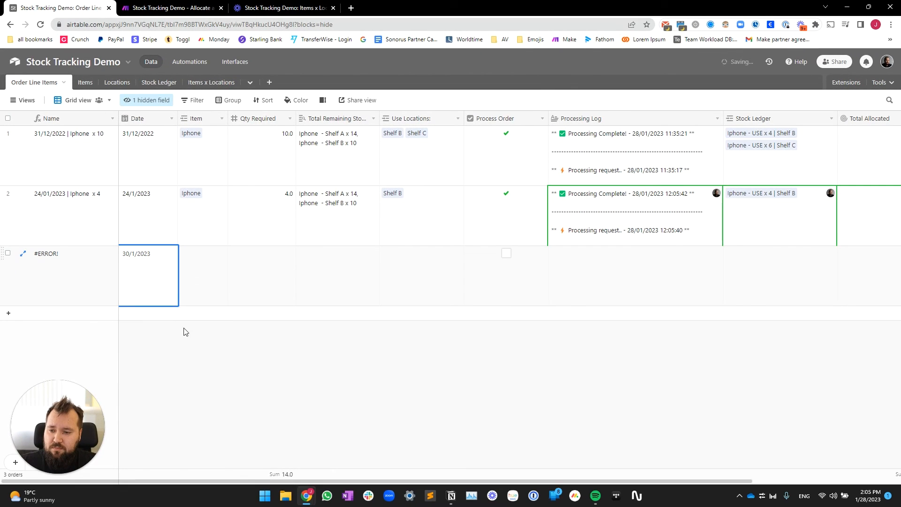
click(215, 267)
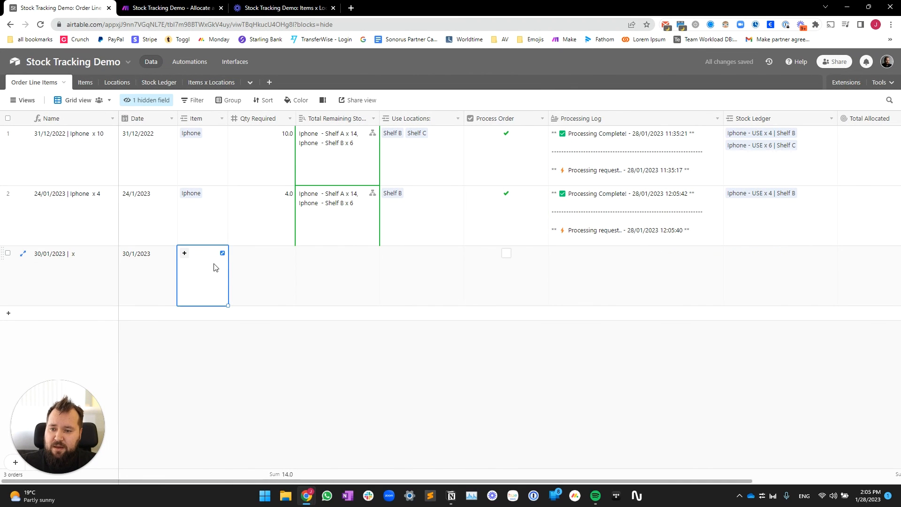
click(184, 253)
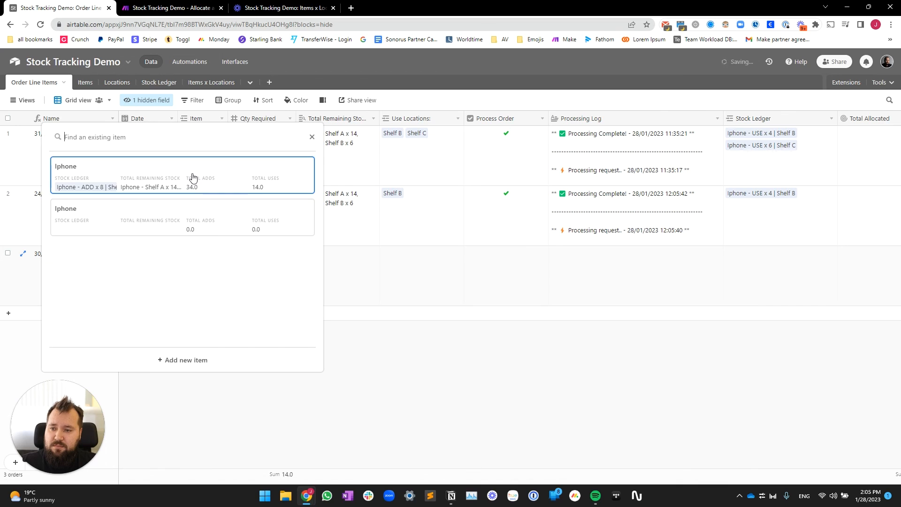
click(192, 177)
Step: Give it Qty Required 6 from Shelf B, tick Process Order, and insert a row below
click(283, 276)
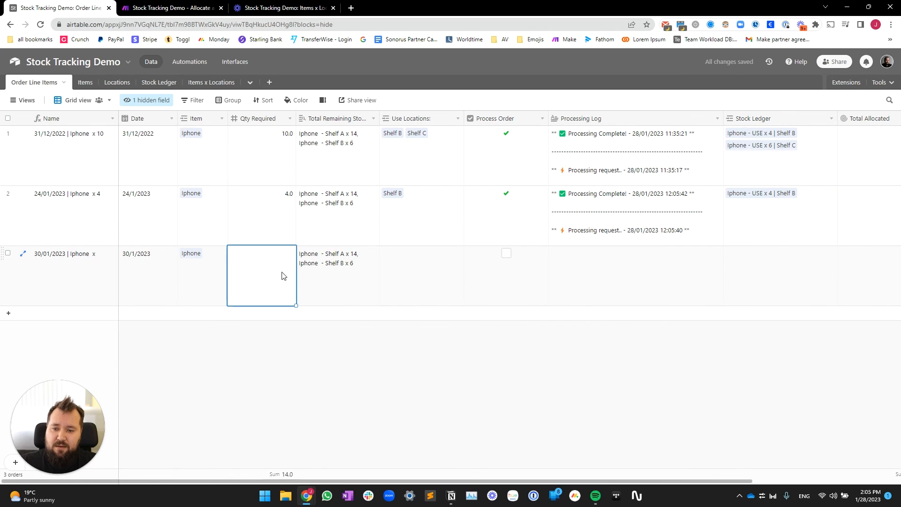
text(6)
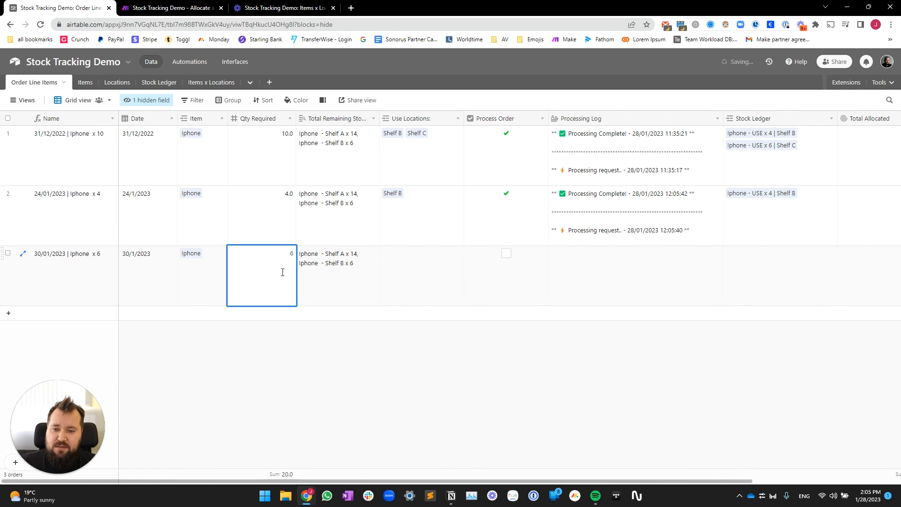
click(365, 367)
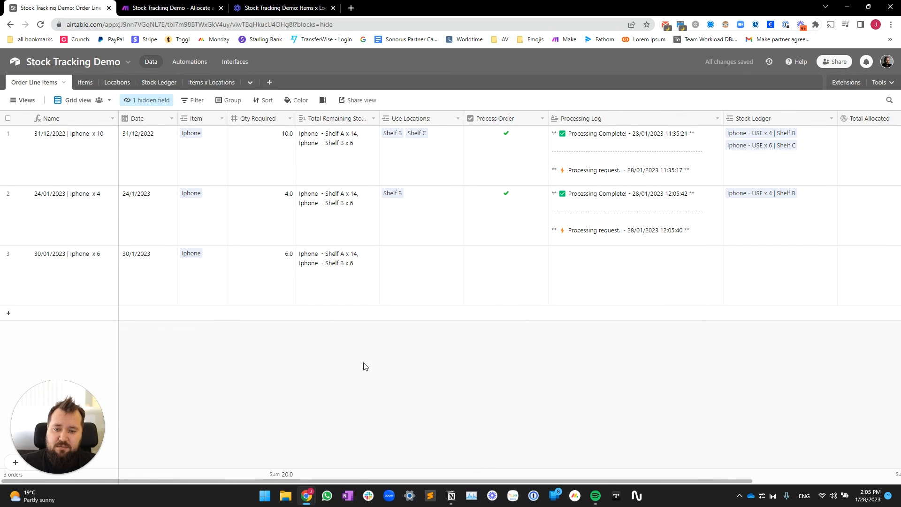
click(445, 275)
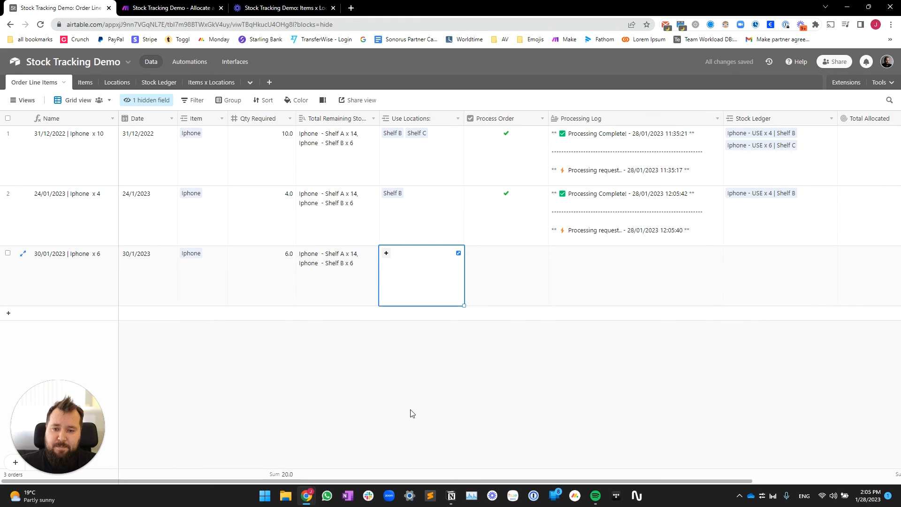
click(386, 253)
click(333, 220)
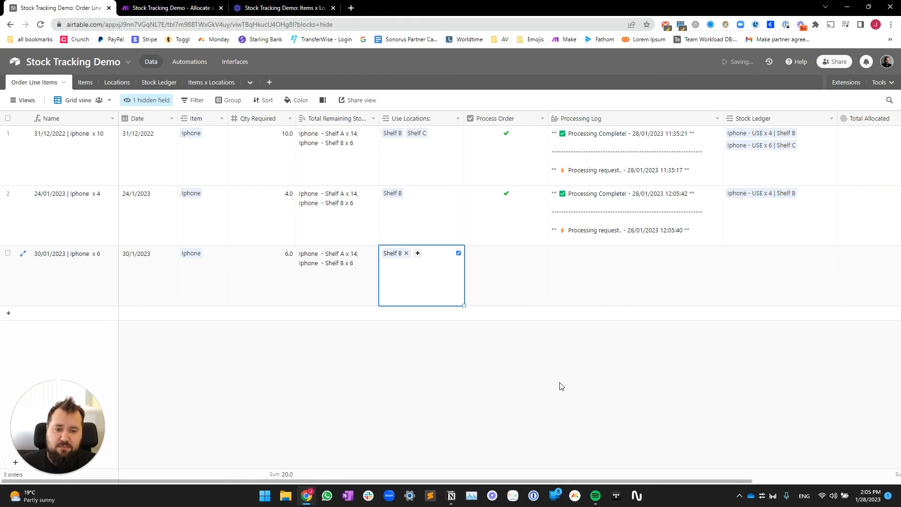
click(506, 253)
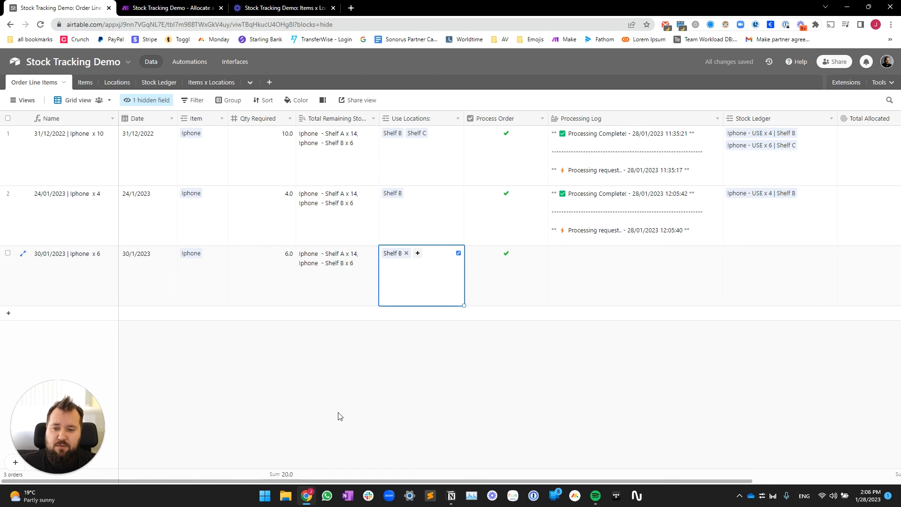
click(132, 286)
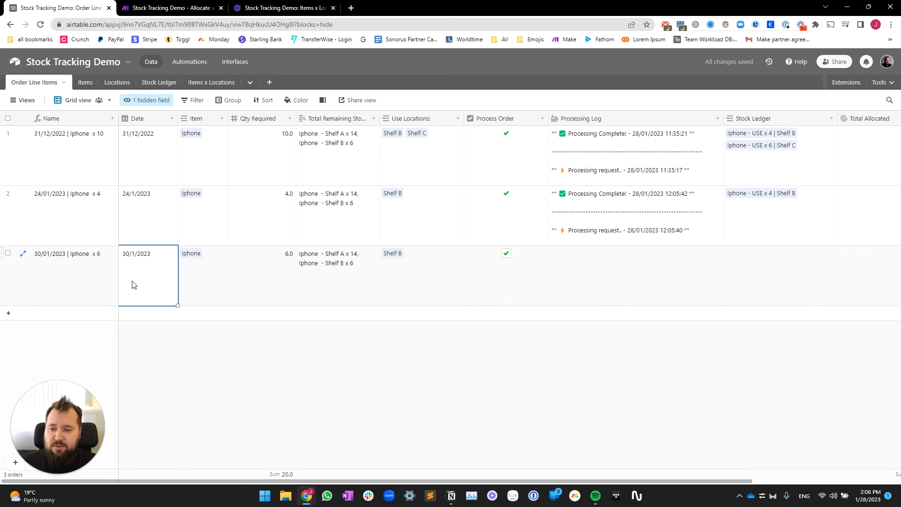
key(shift+Return)
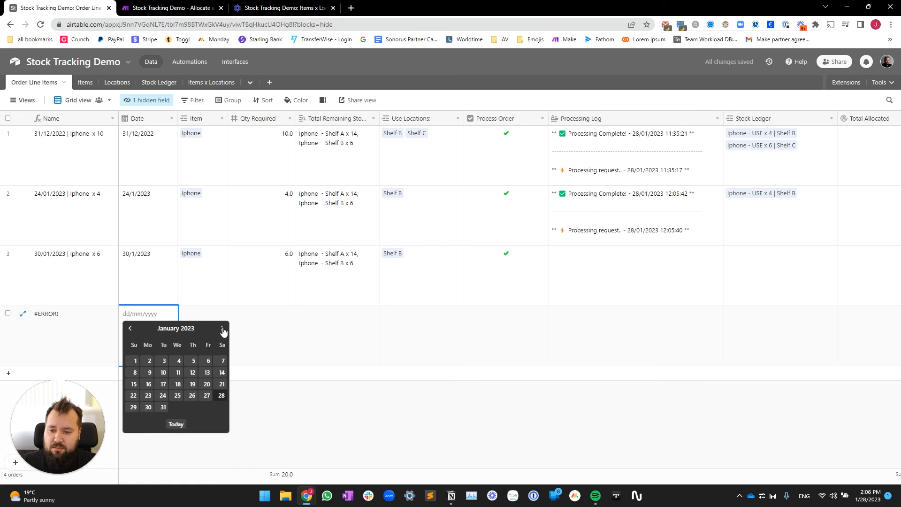
Step: Date the new order 31/01/2023 with item Iphone and quantity 10
click(163, 407)
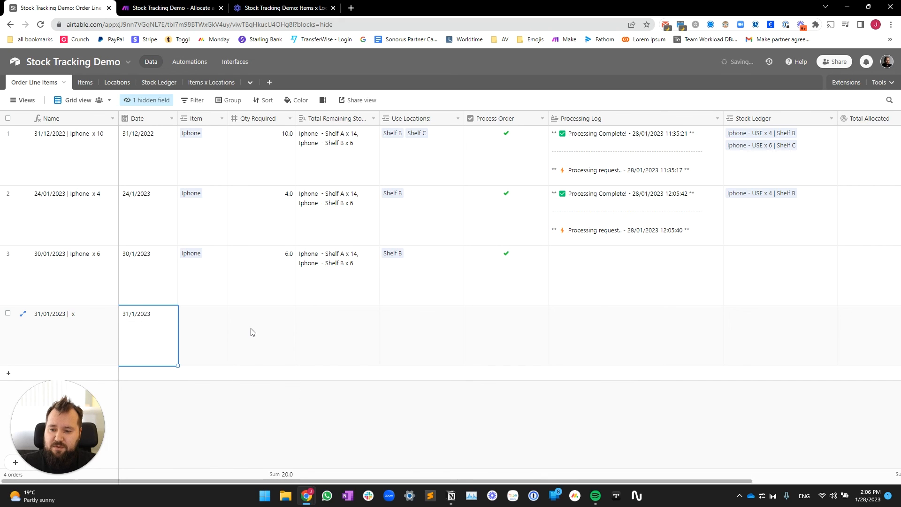
click(208, 320)
click(209, 281)
click(209, 339)
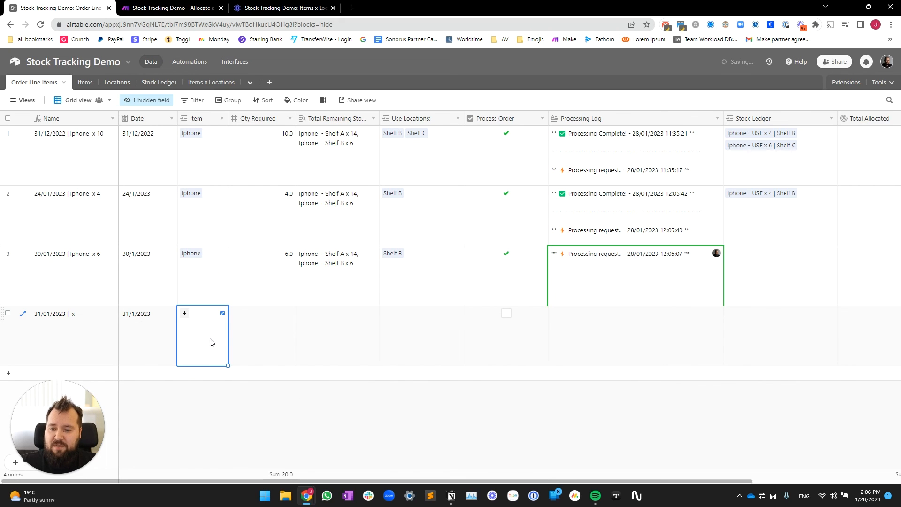
text(Iphone)
click(274, 337)
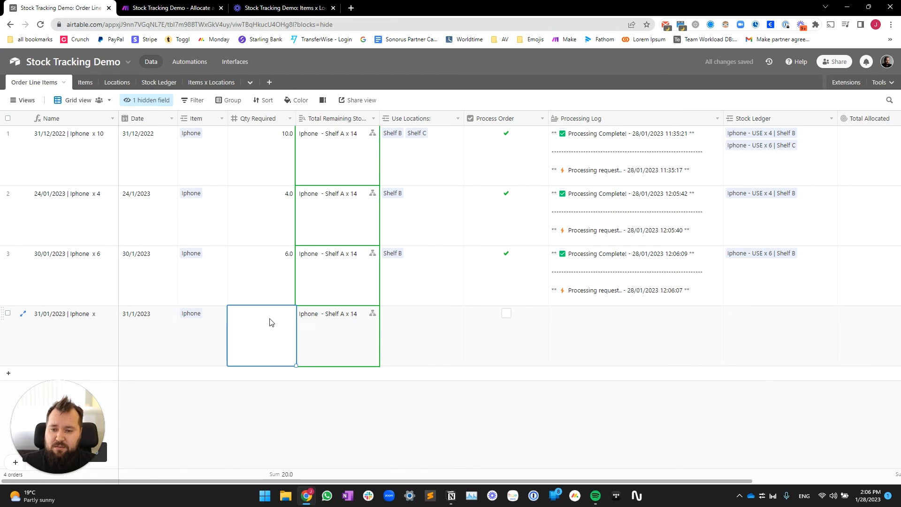
text(10)
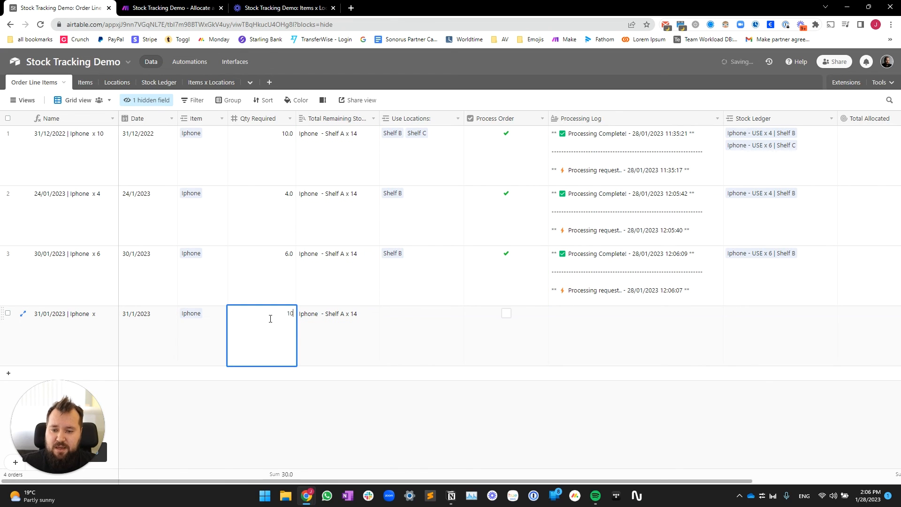
key(Tab)
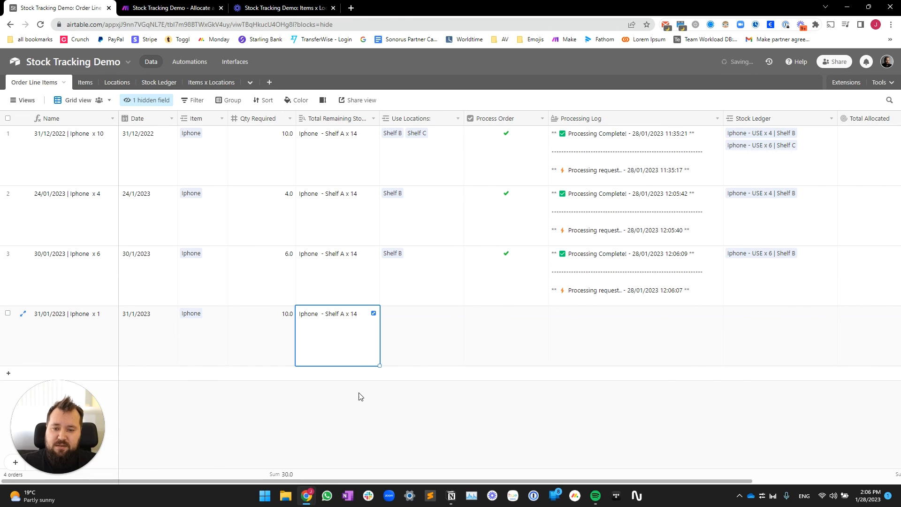
Step: Link Shelf A as its location and finish editing so the order processes
click(420, 332)
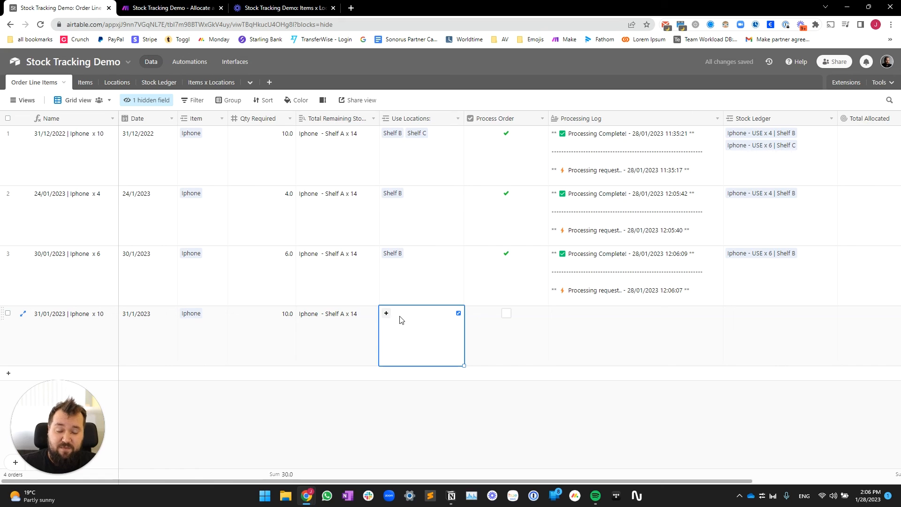
click(386, 314)
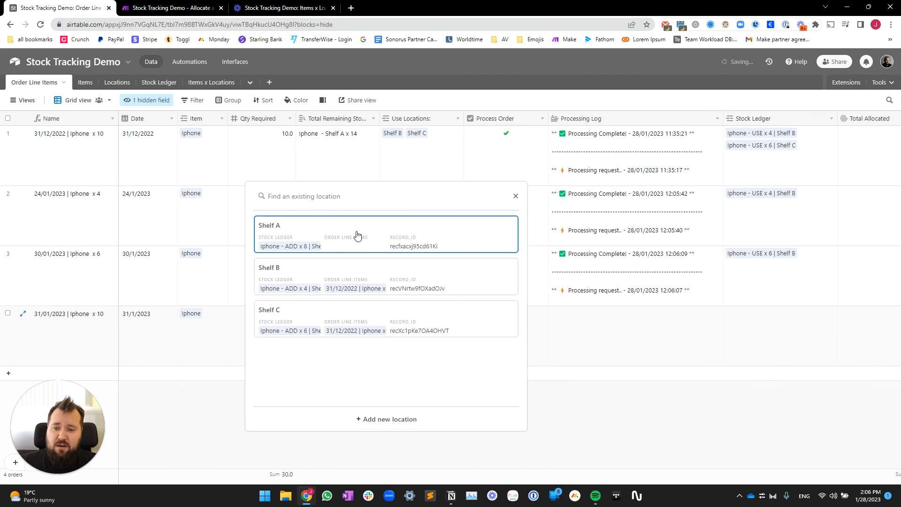
click(358, 235)
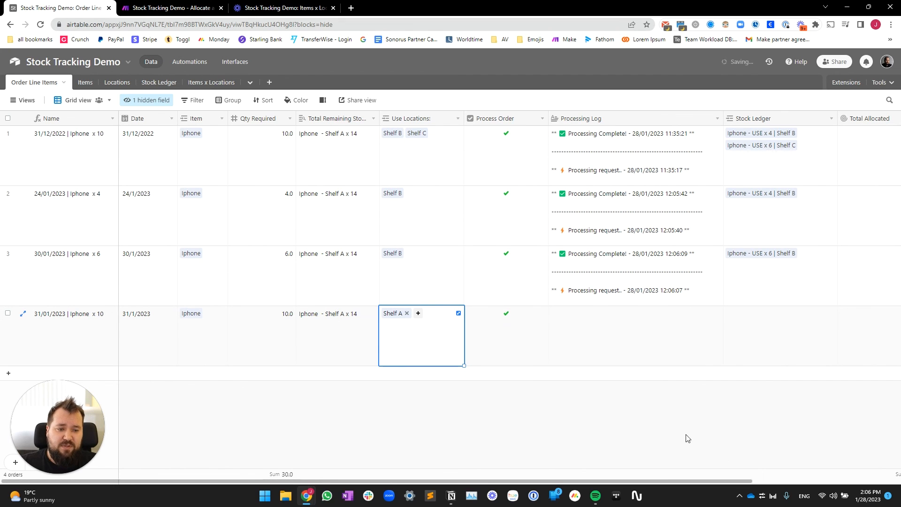
scroll(634, 423, right, 4)
scroll(634, 425, left, 1)
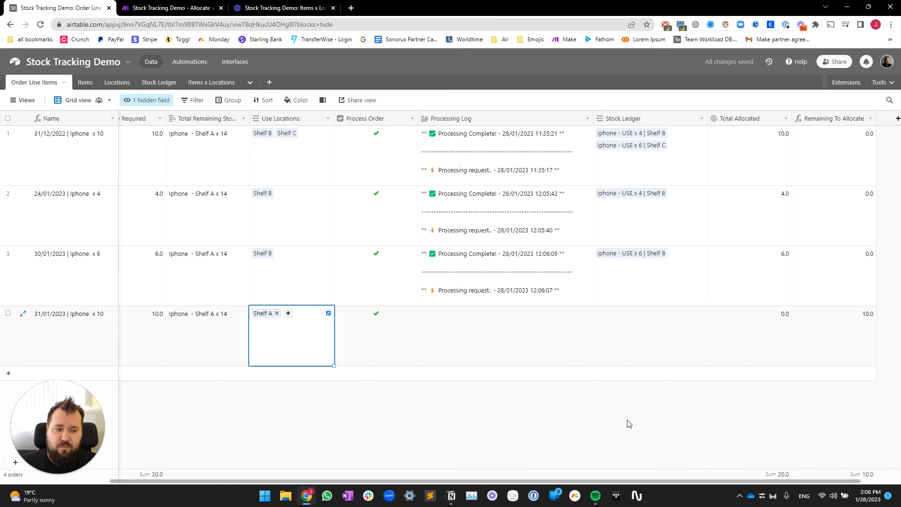
scroll(629, 423, right, 1)
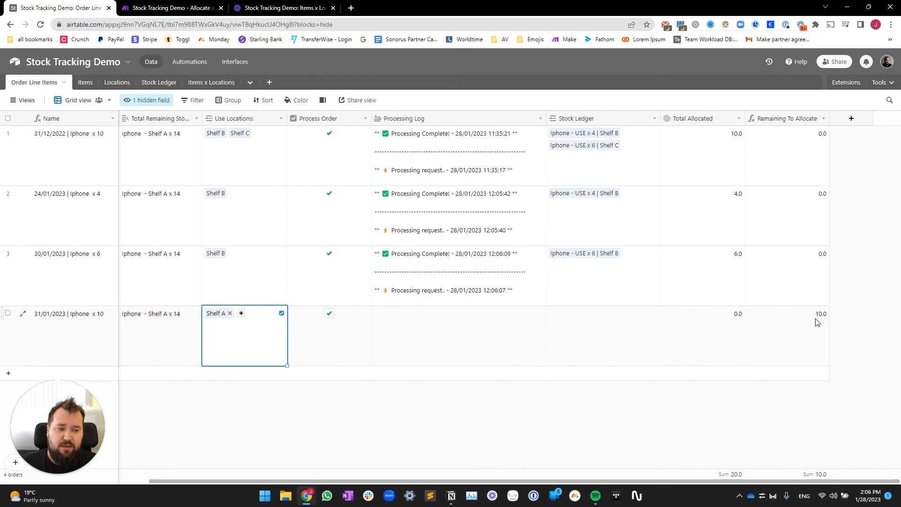
click(654, 444)
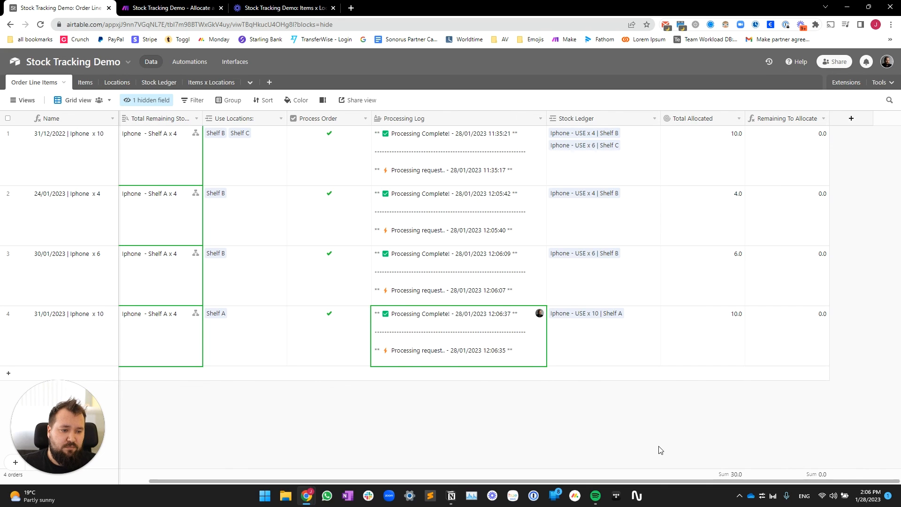
Step: Show the Stock Ledger table in its Working View
click(151, 90)
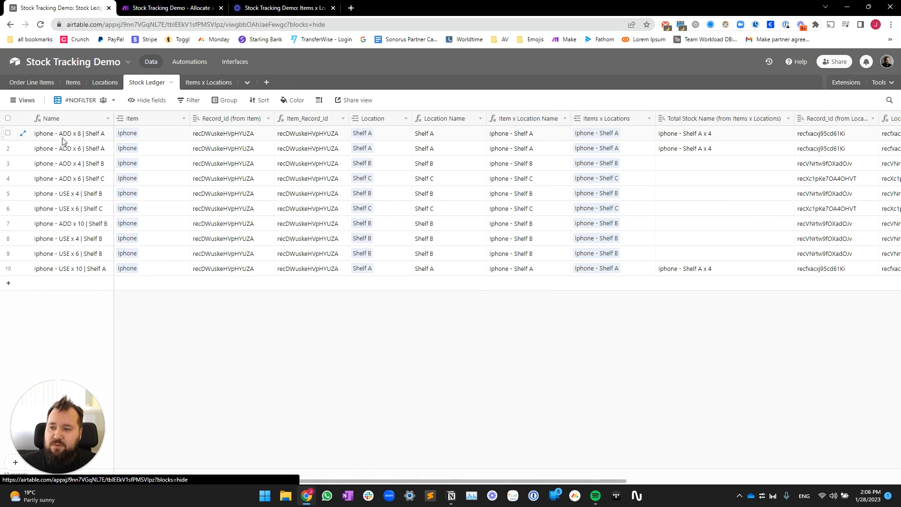
click(22, 100)
click(38, 144)
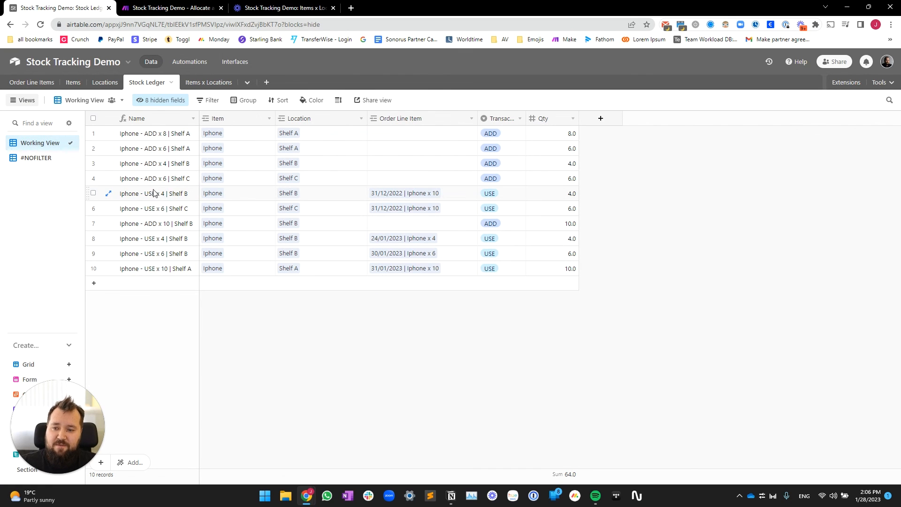
Step: Highlight the ADD entries in rows 1–4 and the USE entries in rows 8–10 to compare them
drag(150, 192, 575, 269)
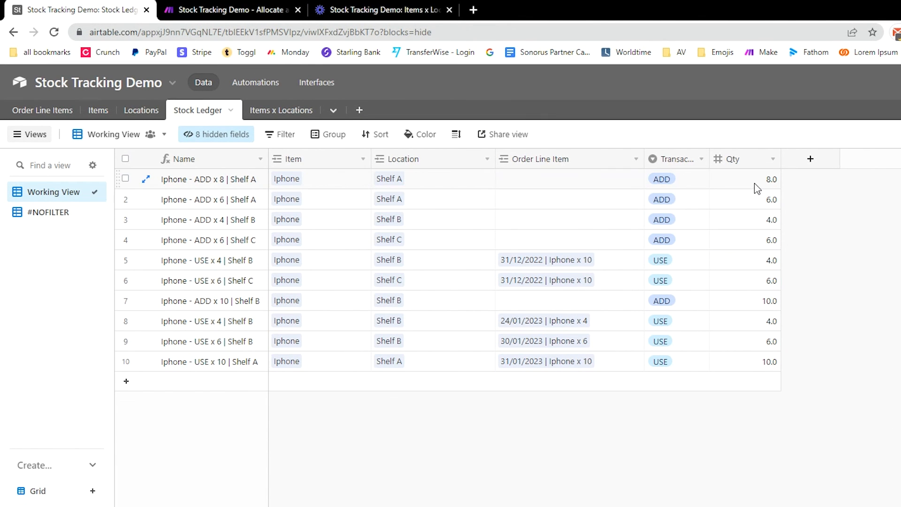
drag(756, 187, 244, 233)
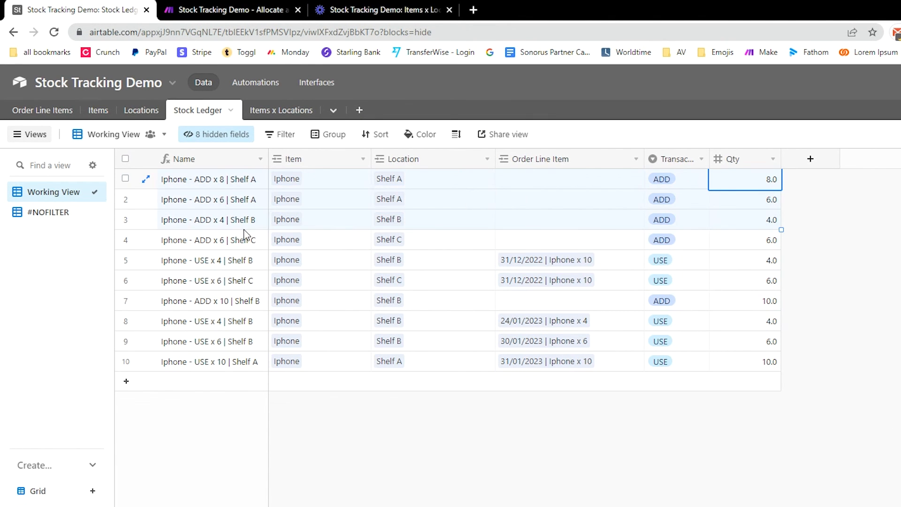
click(763, 202)
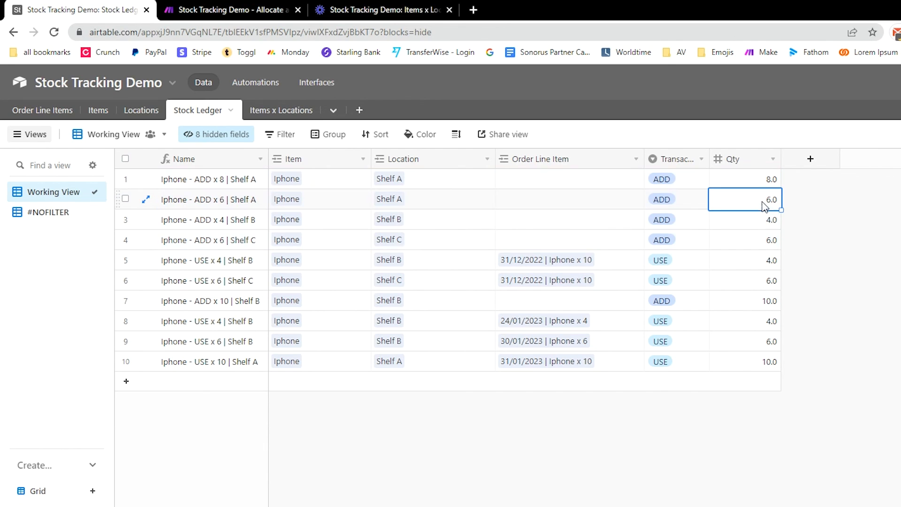
drag(253, 183, 808, 257)
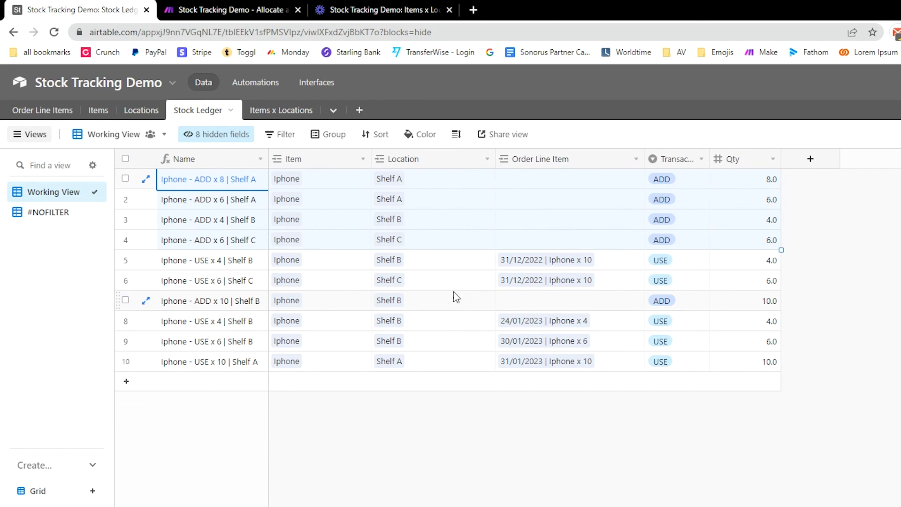
click(448, 269)
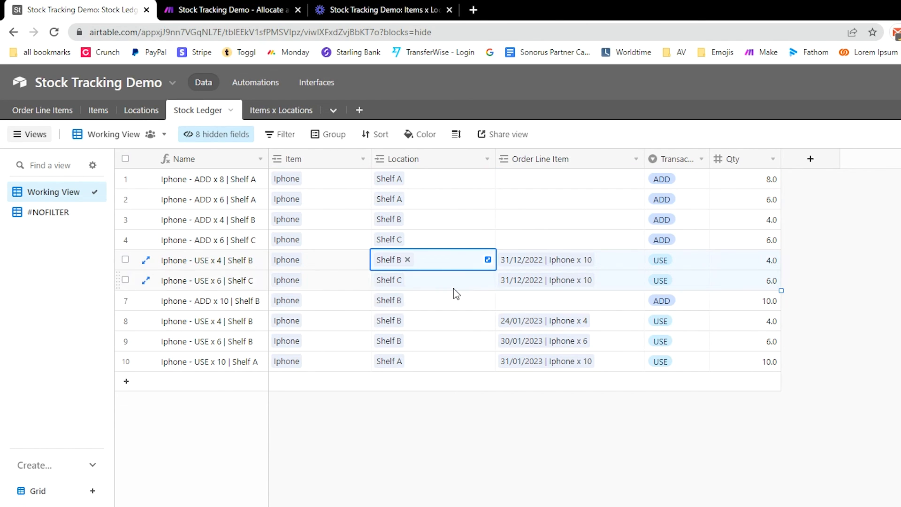
click(228, 301)
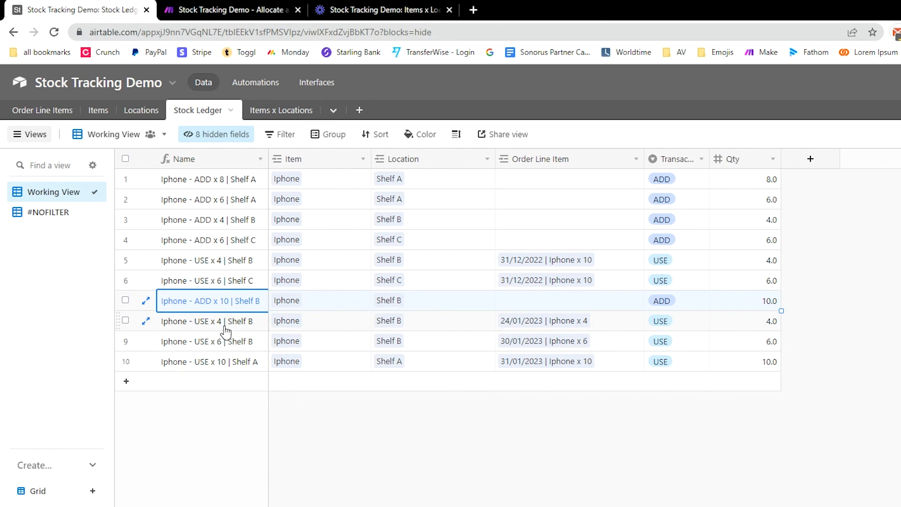
drag(220, 328, 615, 366)
click(761, 465)
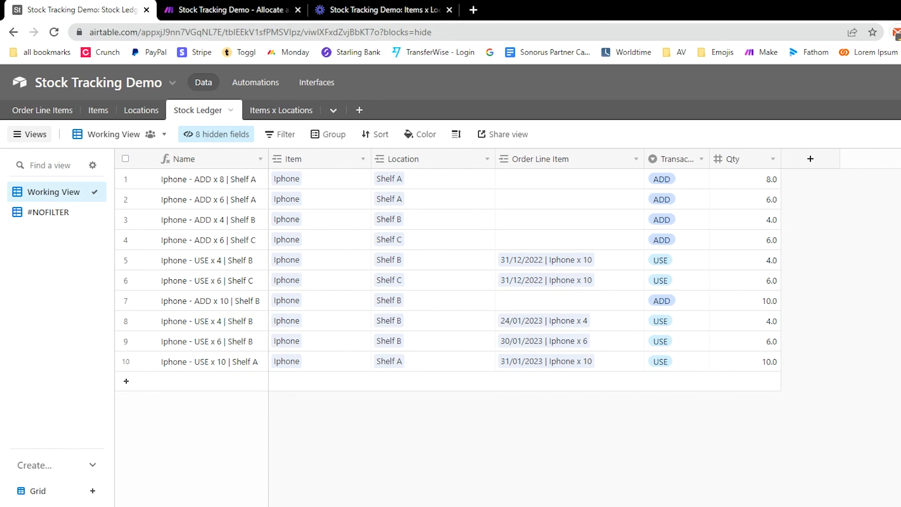